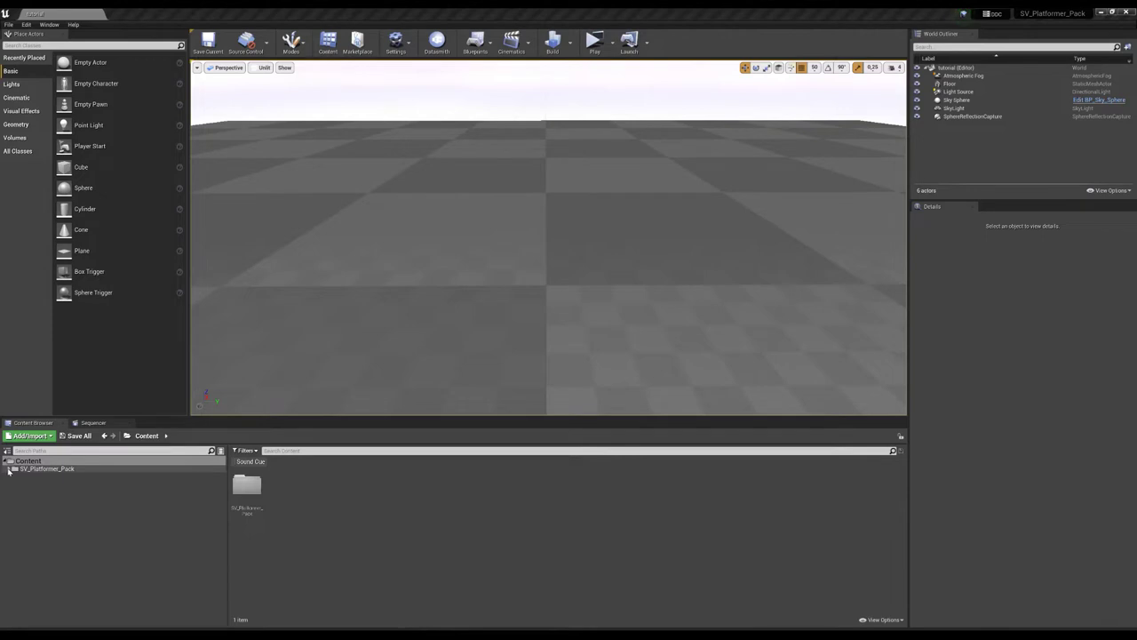
# Place MyCharacter_BP from the SV_Platformer_Pack Blueprints/MyCharacter folder at the centre of the level floor.
pyautogui.click(10, 469)
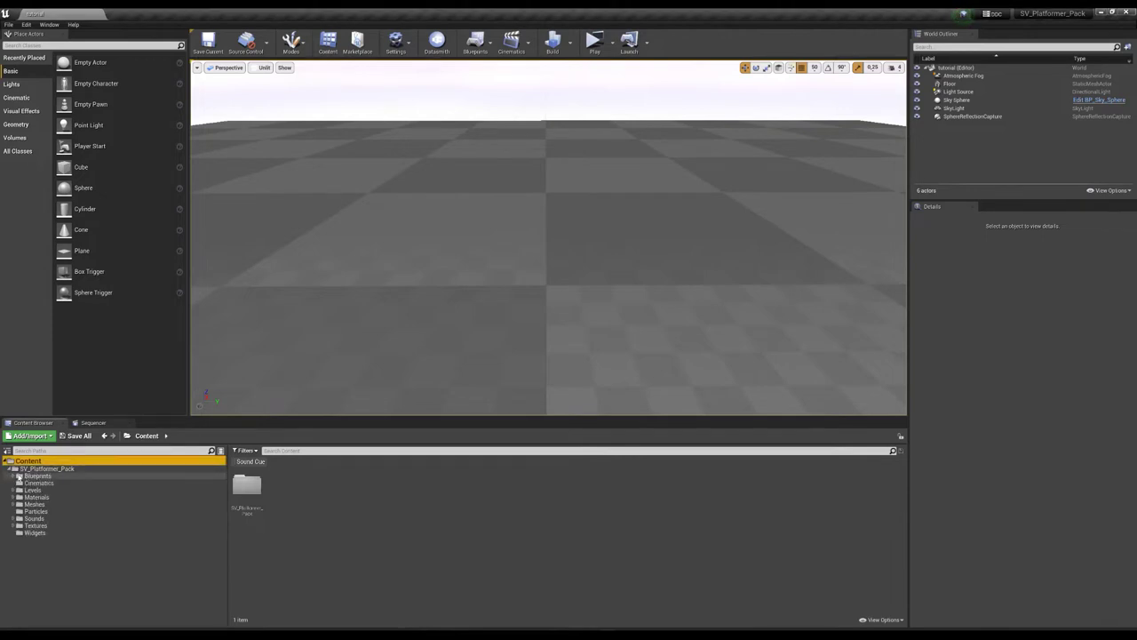
pyautogui.click(14, 477)
pyautogui.click(20, 505)
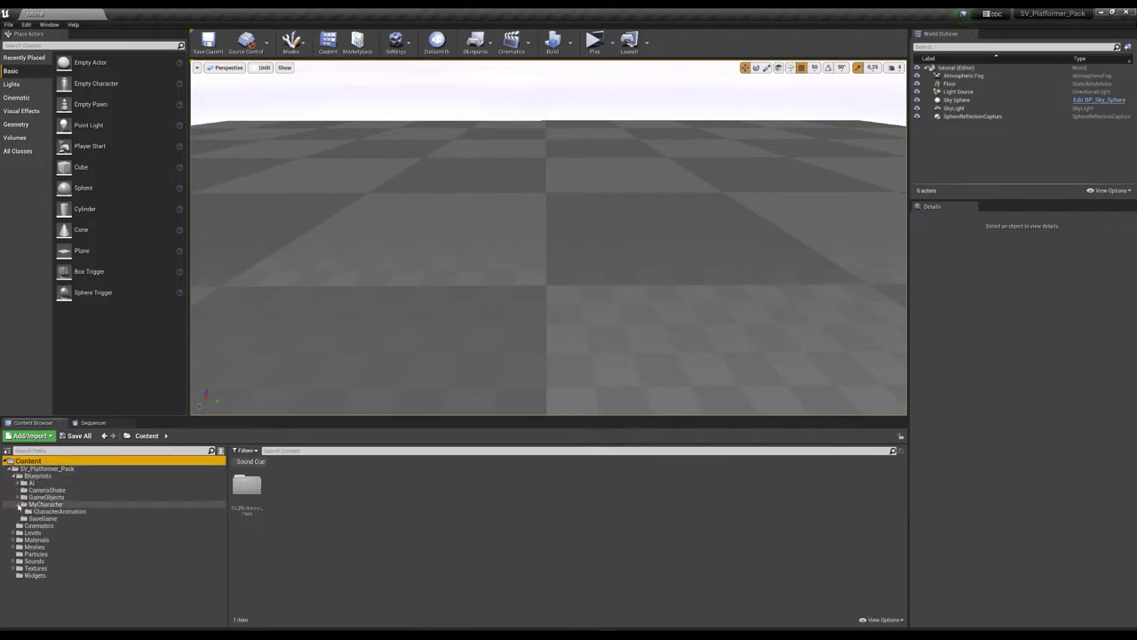
pyautogui.click(44, 504)
pyautogui.moveTo(283, 490); pyautogui.dragTo(545, 284)
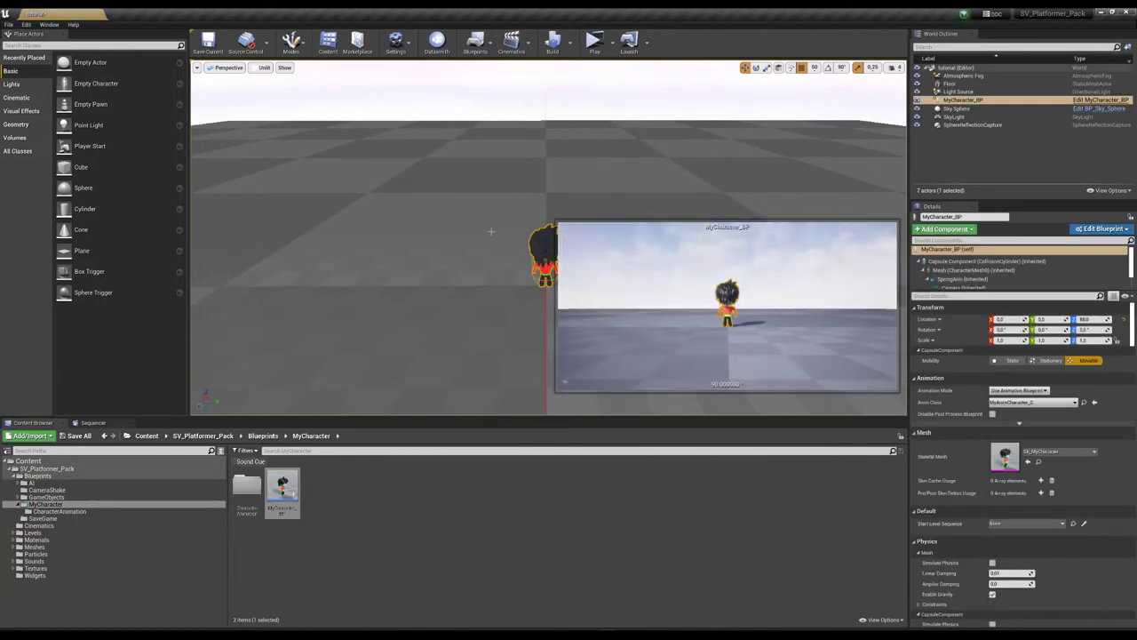
# Run the level in a preview window and try out the character's attacks and jumps.
pyautogui.click(593, 41)
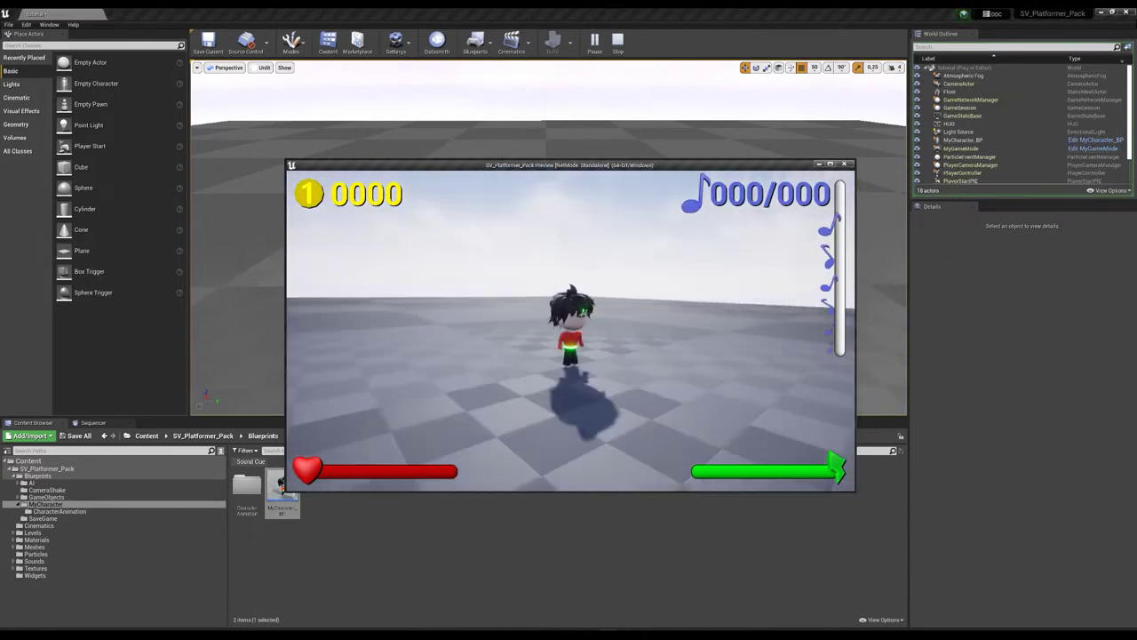
pyautogui.click(634, 340)
pyautogui.click(634, 341)
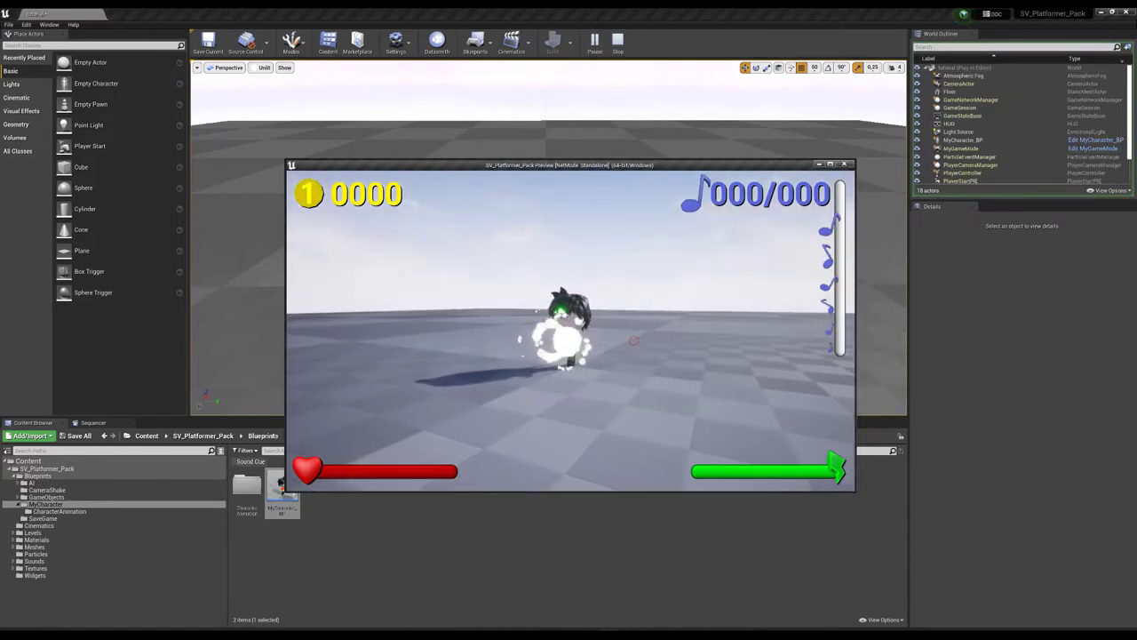
pyautogui.click(634, 341)
pyautogui.rightClick(723, 354)
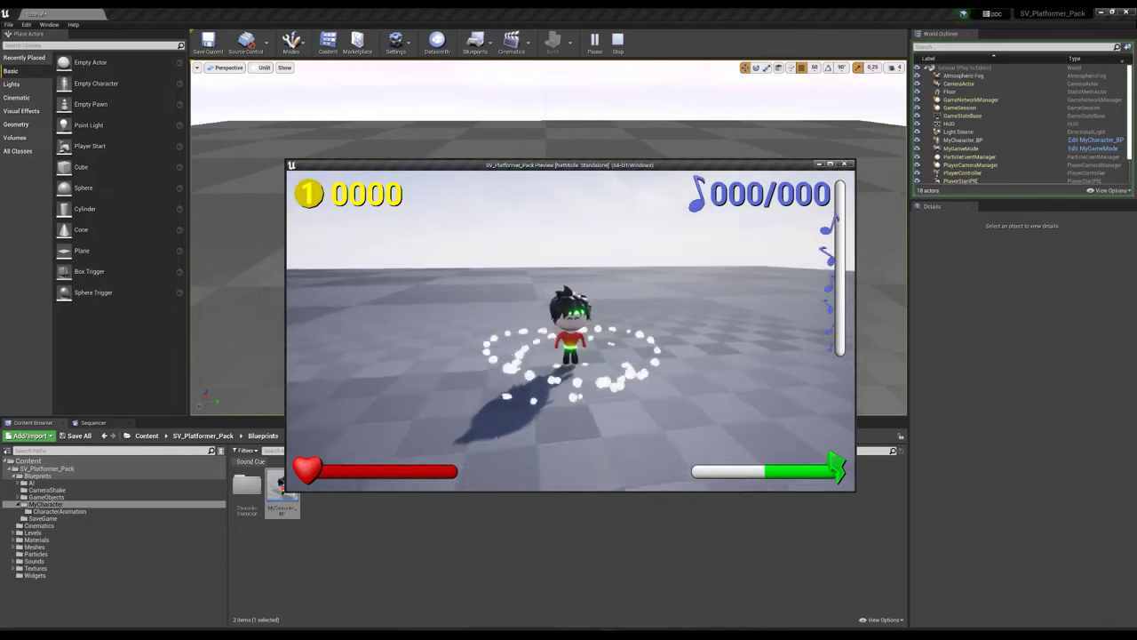
pyautogui.press('space')
pyautogui.press('space')
pyautogui.press('space')
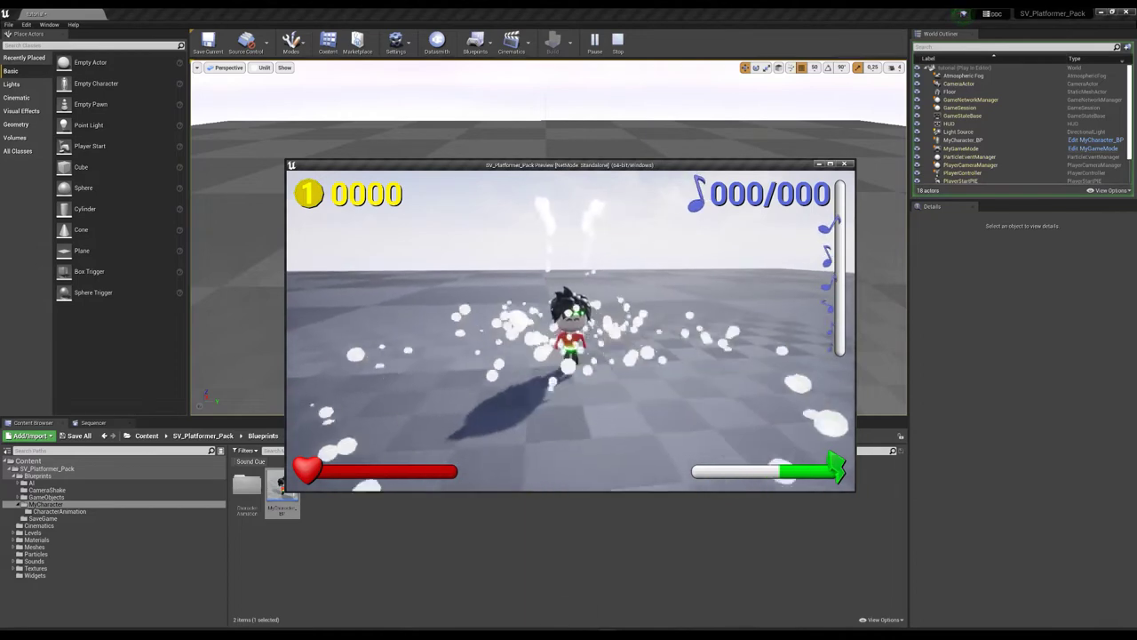
# Test the character's walking and sprinting in different directions, end the preview and select the floor.
pyautogui.press('w')
pyautogui.press('s')
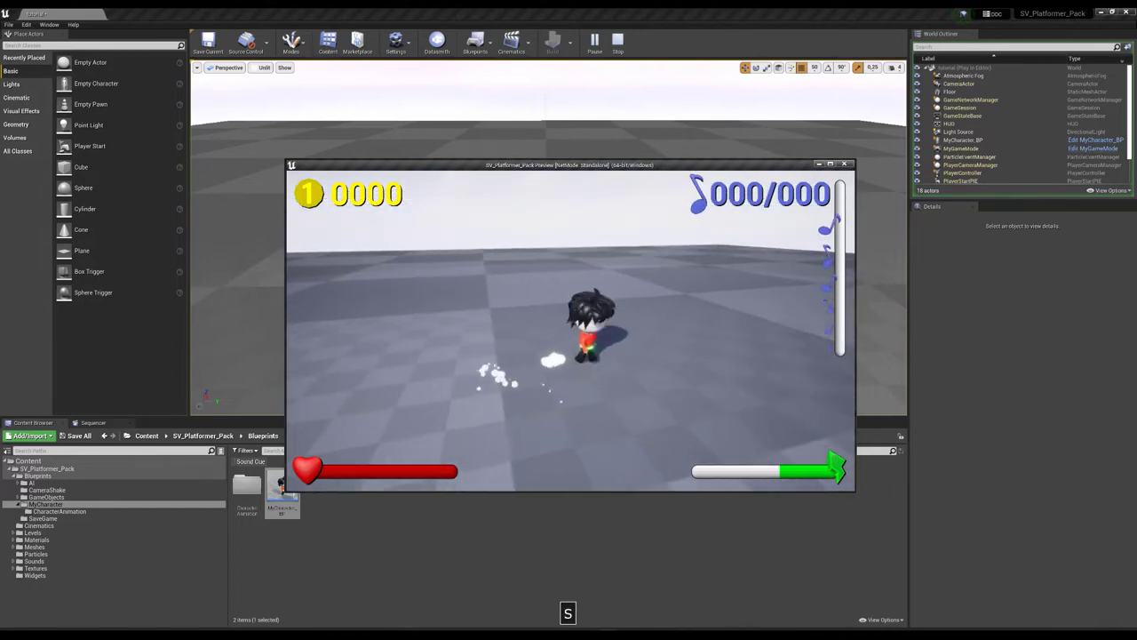
pyautogui.press('a')
pyautogui.press('w')
pyautogui.hotkey('shift', 'a')
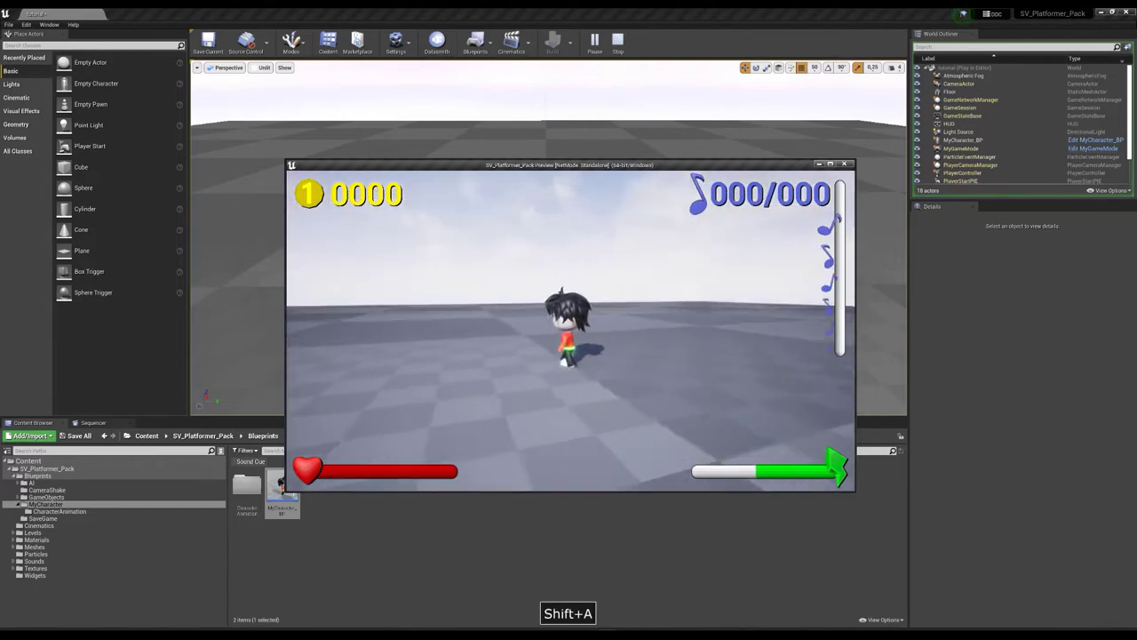
pyautogui.hotkey('shift', 's')
pyautogui.press('d')
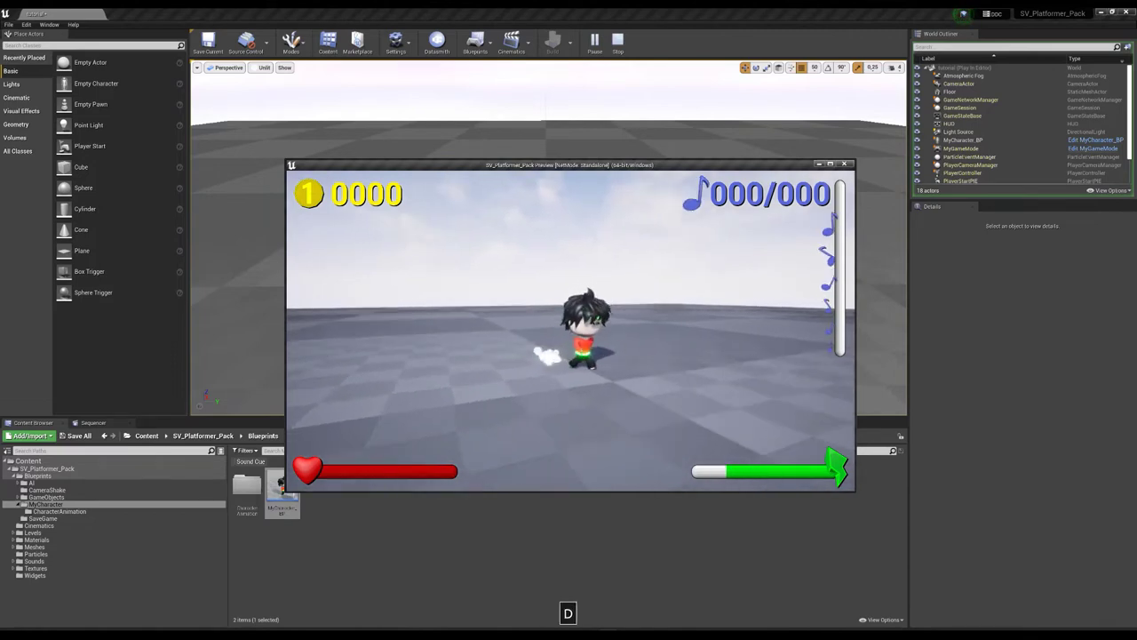
pyautogui.hotkey('shift', 'a')
pyautogui.press('d')
pyautogui.press('Escape')
pyautogui.click(533, 192)
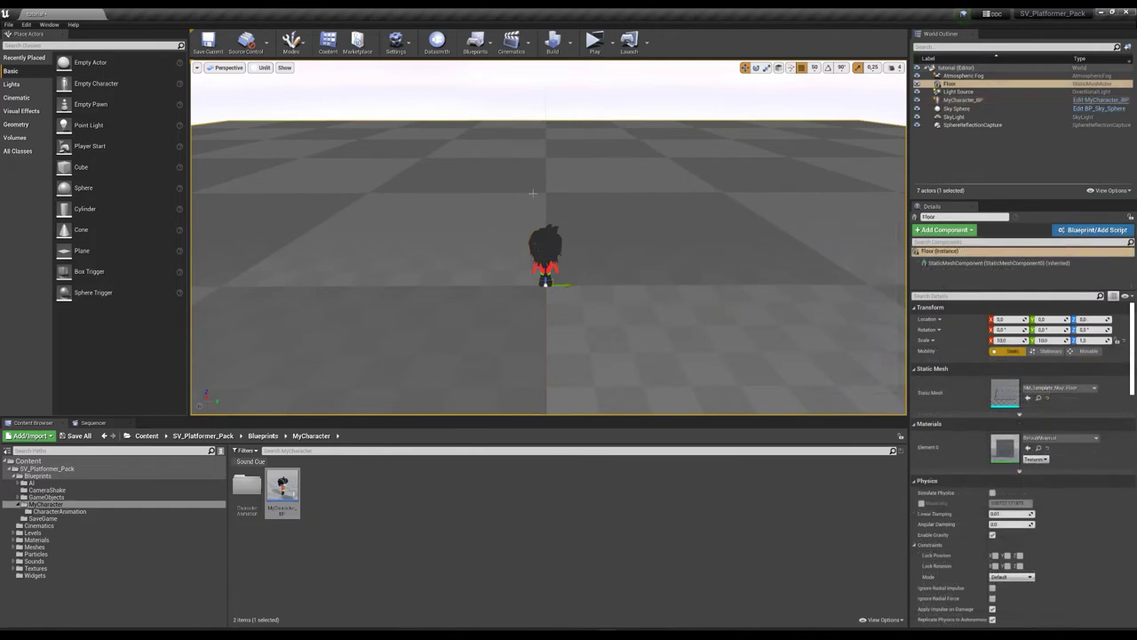
# Open the Bonuses folder inside GameObjects and go through the coin, note, heart and power bonus blueprints.
pyautogui.click(55, 497)
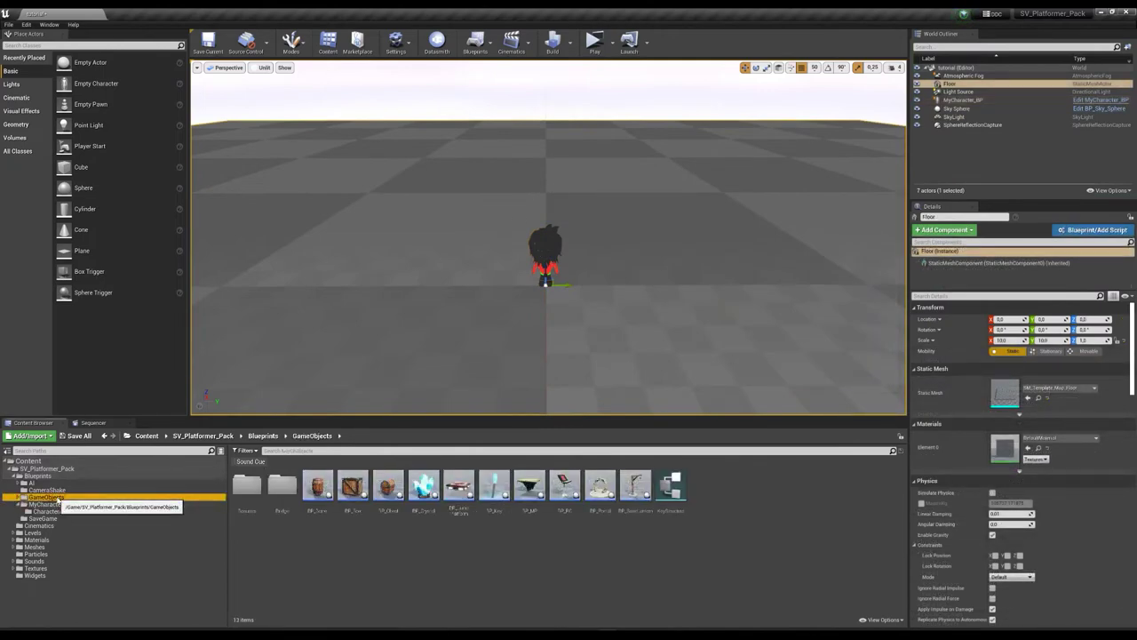
pyautogui.doubleClick(247, 486)
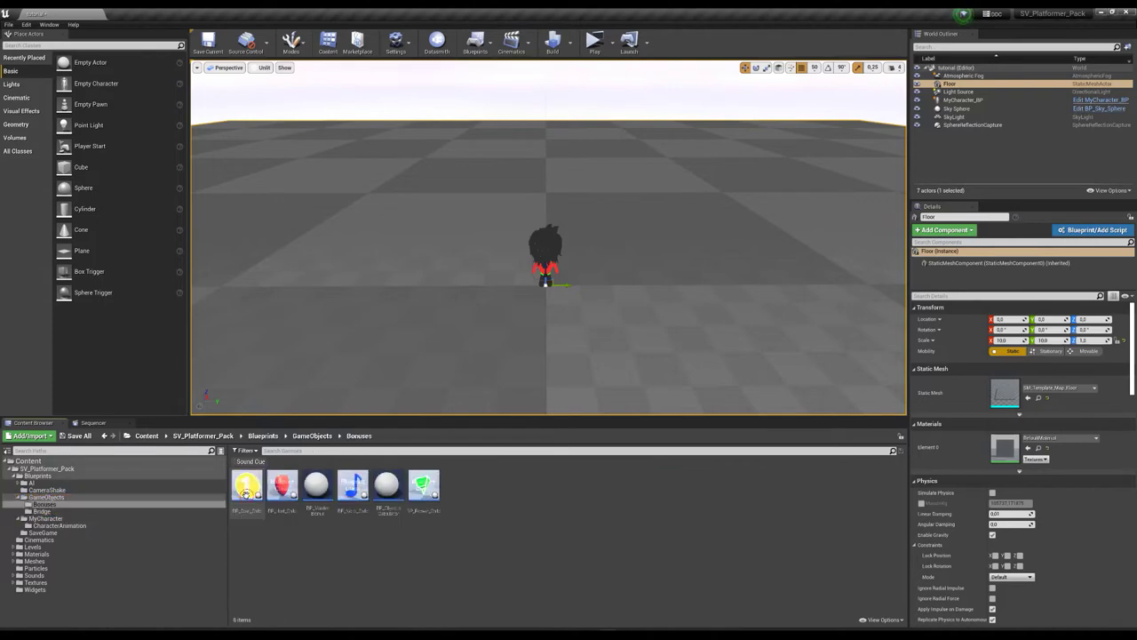
pyautogui.click(353, 494)
pyautogui.click(414, 503)
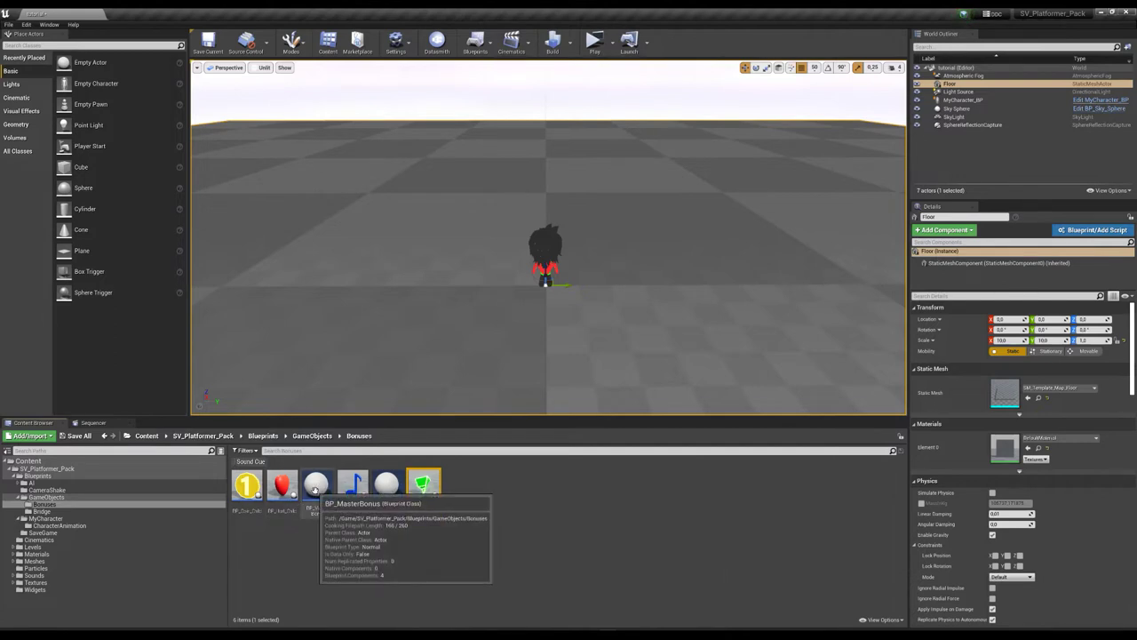
pyautogui.click(247, 486)
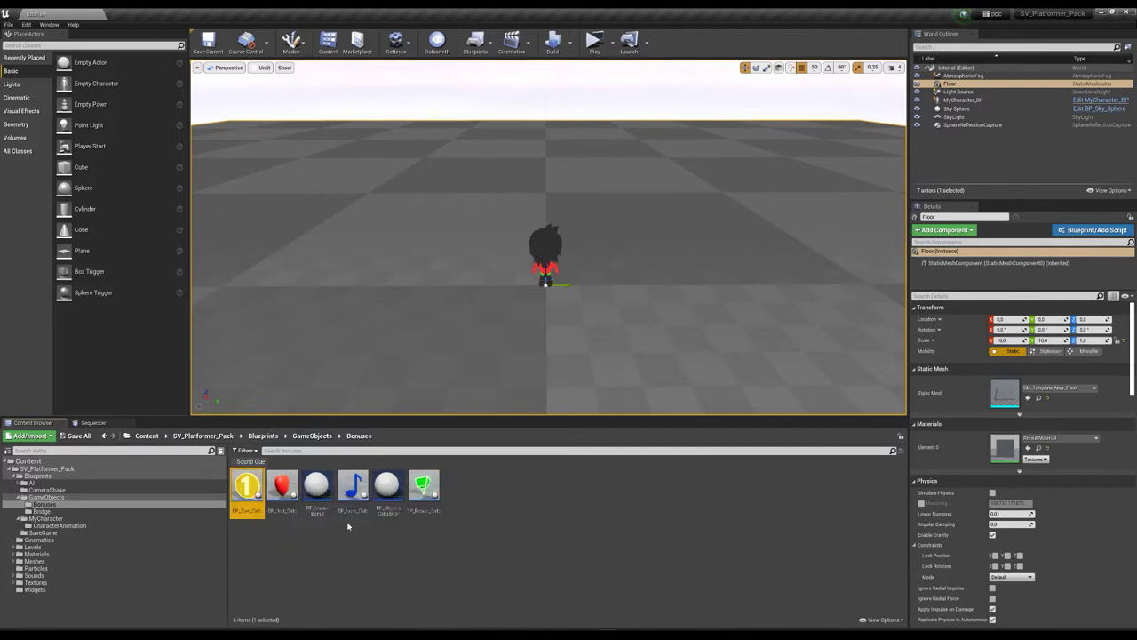
pyautogui.click(354, 486)
pyautogui.click(279, 485)
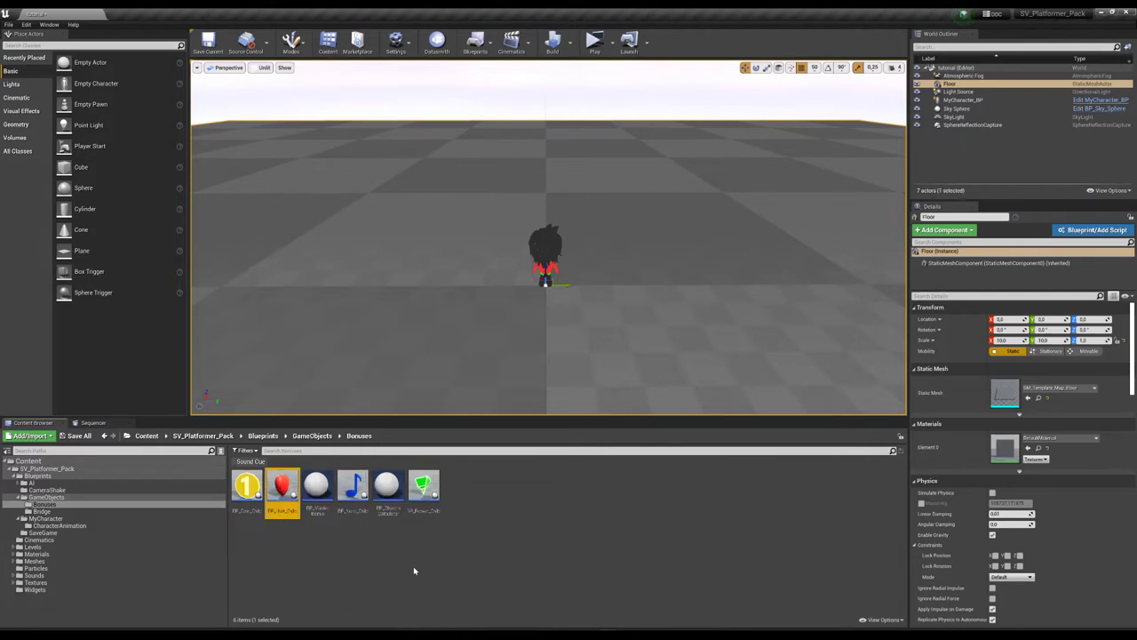
pyautogui.click(424, 487)
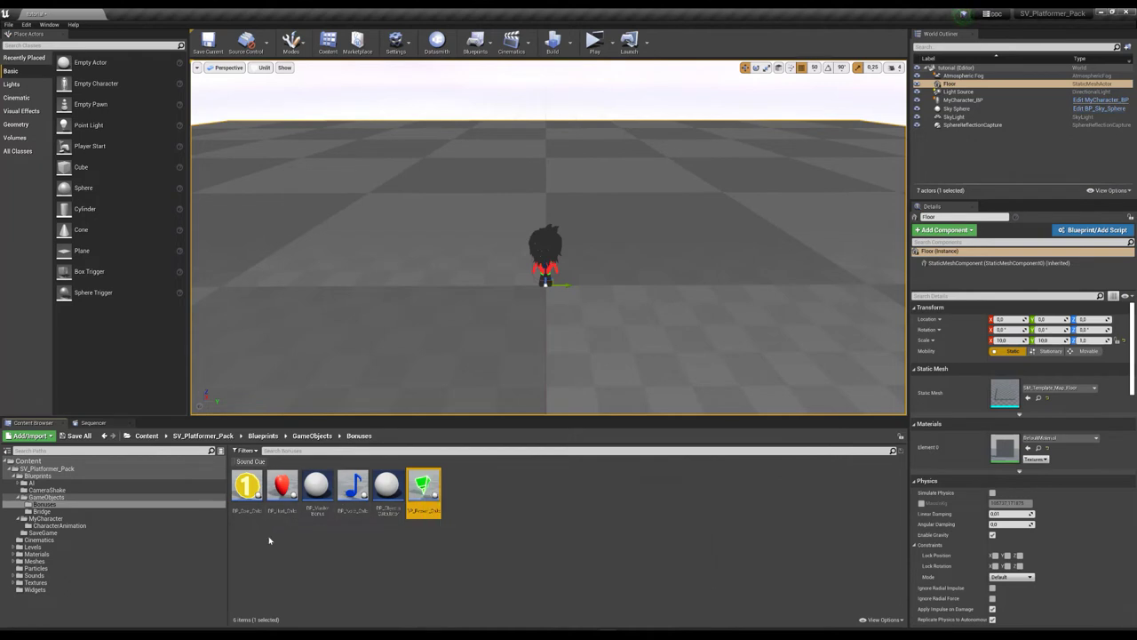
# Place BP_Coin_Child on the floor ahead of the character, raise it to about Z 150, and add BP_ObjectsCalculator to the level.
pyautogui.moveTo(247, 485); pyautogui.dragTo(343, 342)
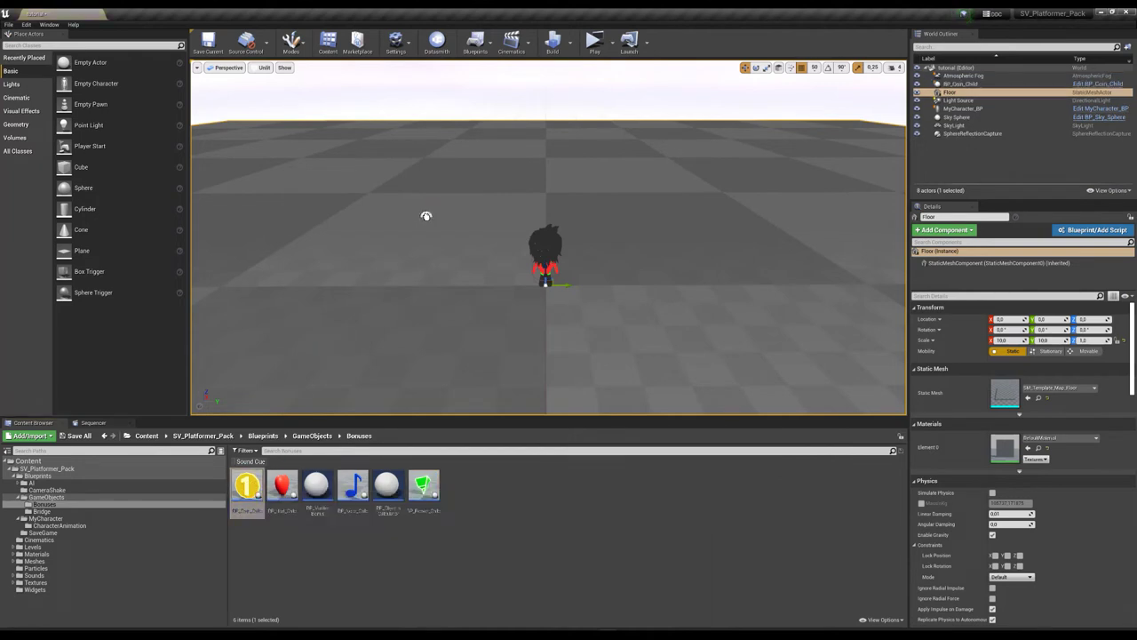
pyautogui.moveTo(427, 216); pyautogui.dragTo(425, 204)
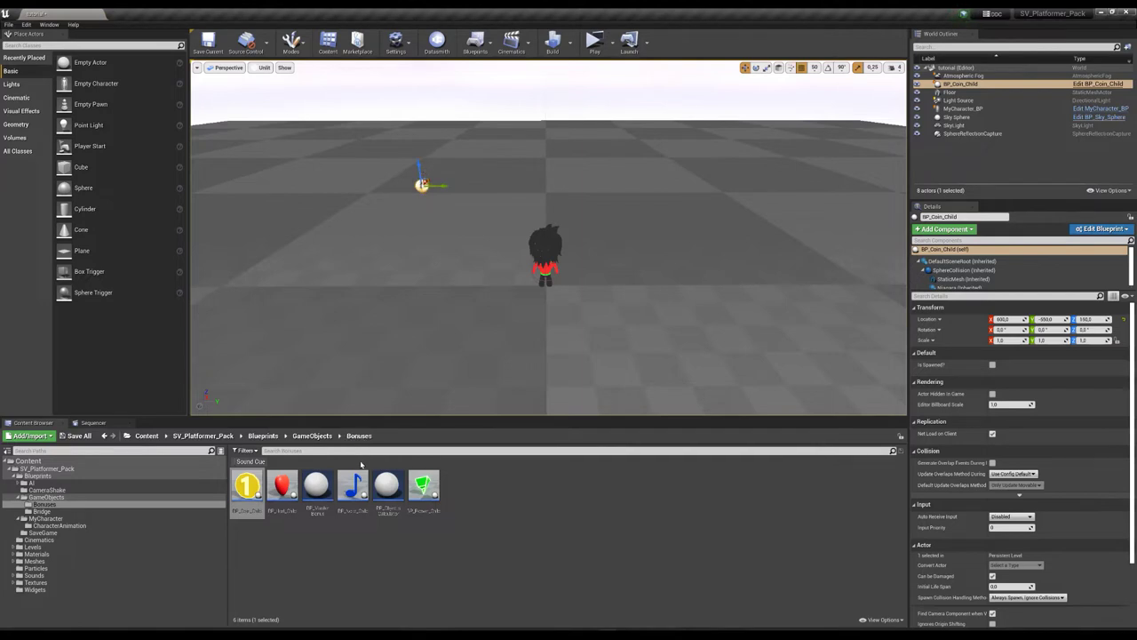
pyautogui.moveTo(389, 487)
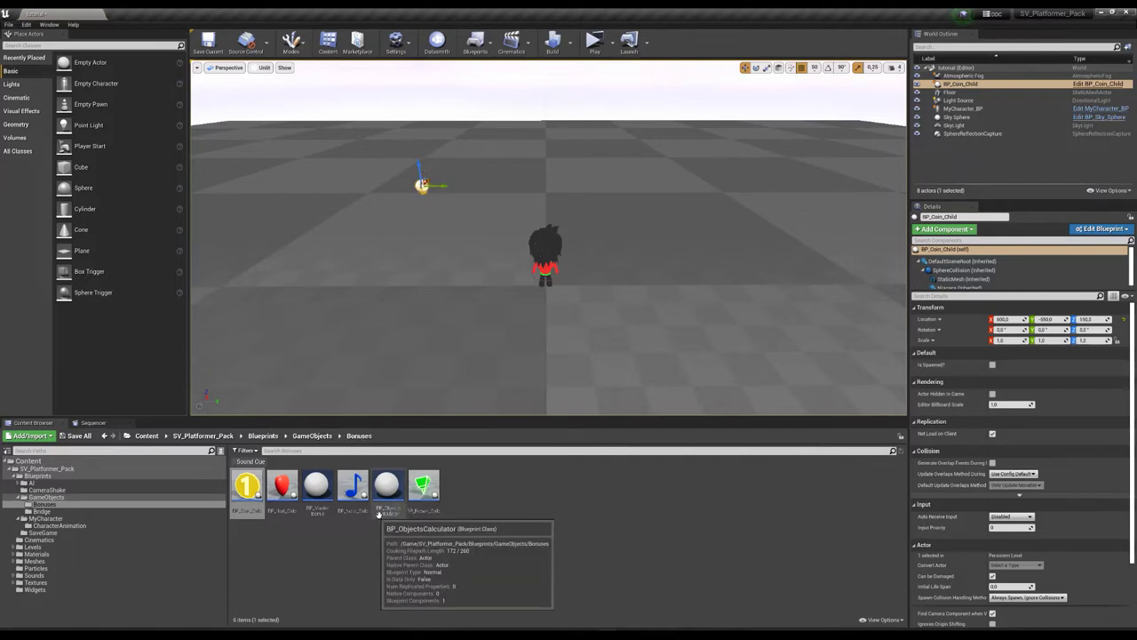
pyautogui.moveTo(389, 487); pyautogui.dragTo(322, 255)
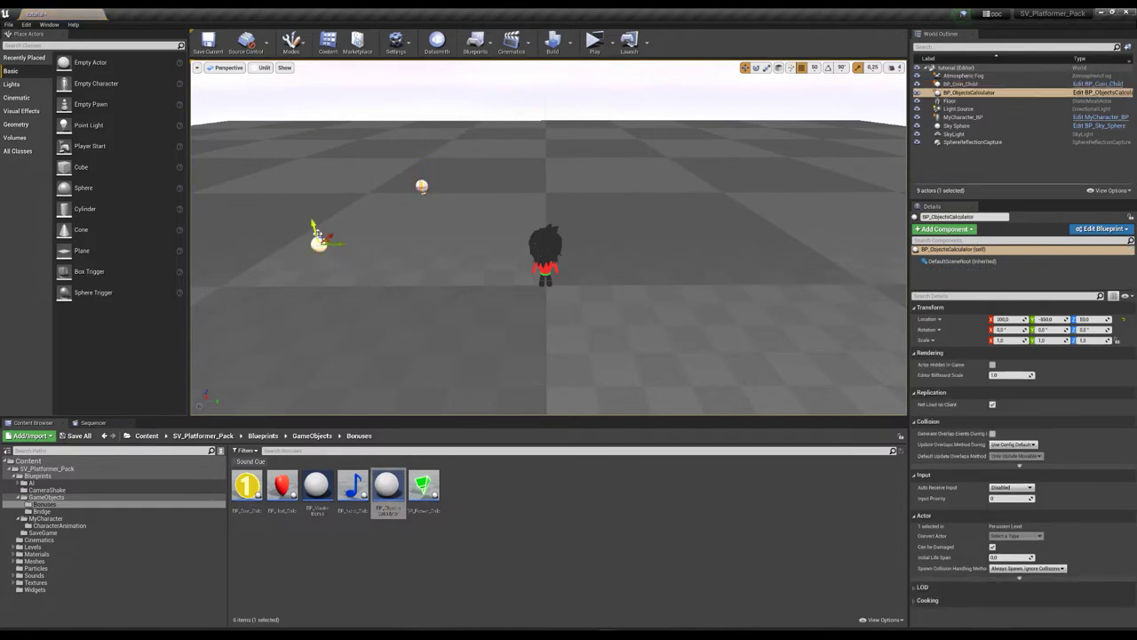
# Place BP_Note_Child, BP_Hart_Child and BP_Power_Child in a row beside the coin.
pyautogui.moveTo(354, 487); pyautogui.dragTo(491, 184)
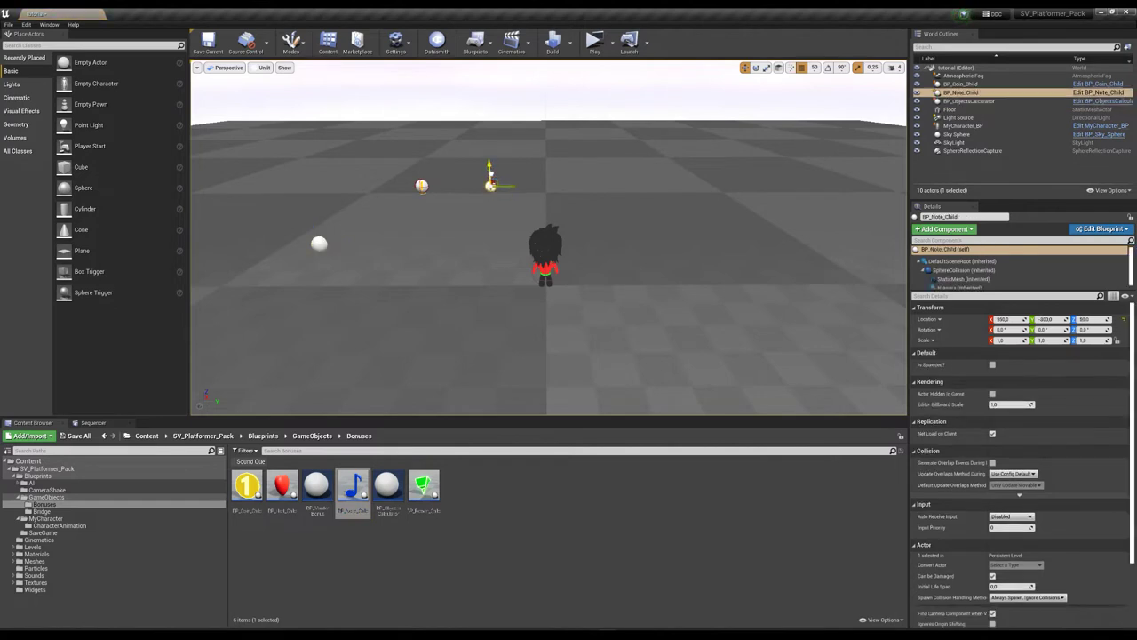
pyautogui.moveTo(282, 485); pyautogui.dragTo(565, 183)
pyautogui.moveTo(426, 487); pyautogui.dragTo(653, 199)
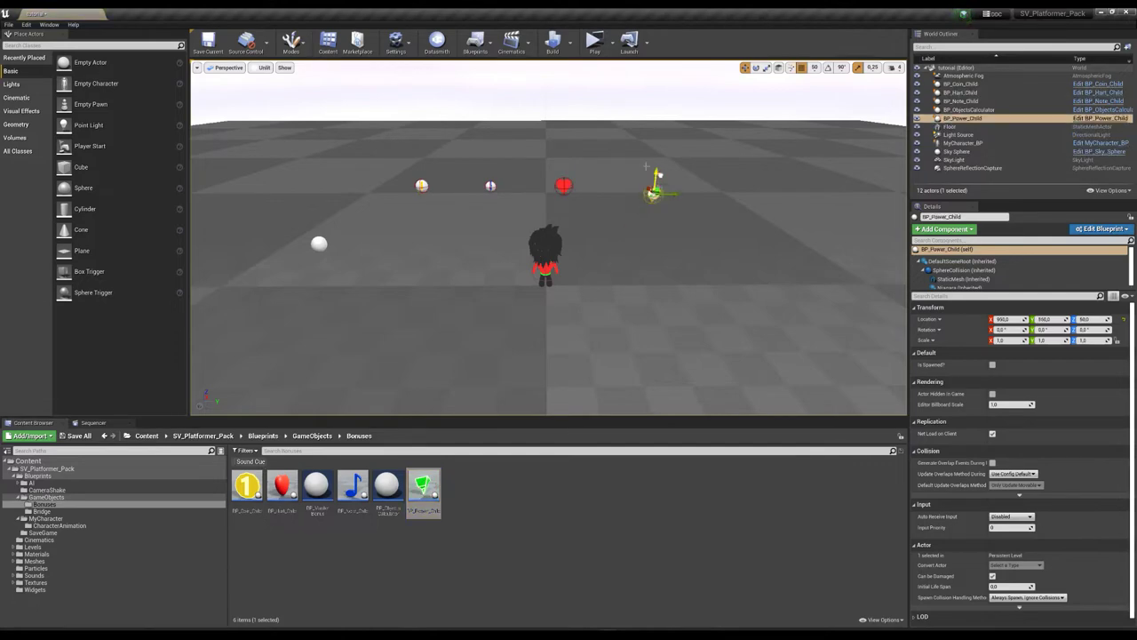
# Run the level preview and move the character through the coin and the note to collect them.
pyautogui.click(594, 41)
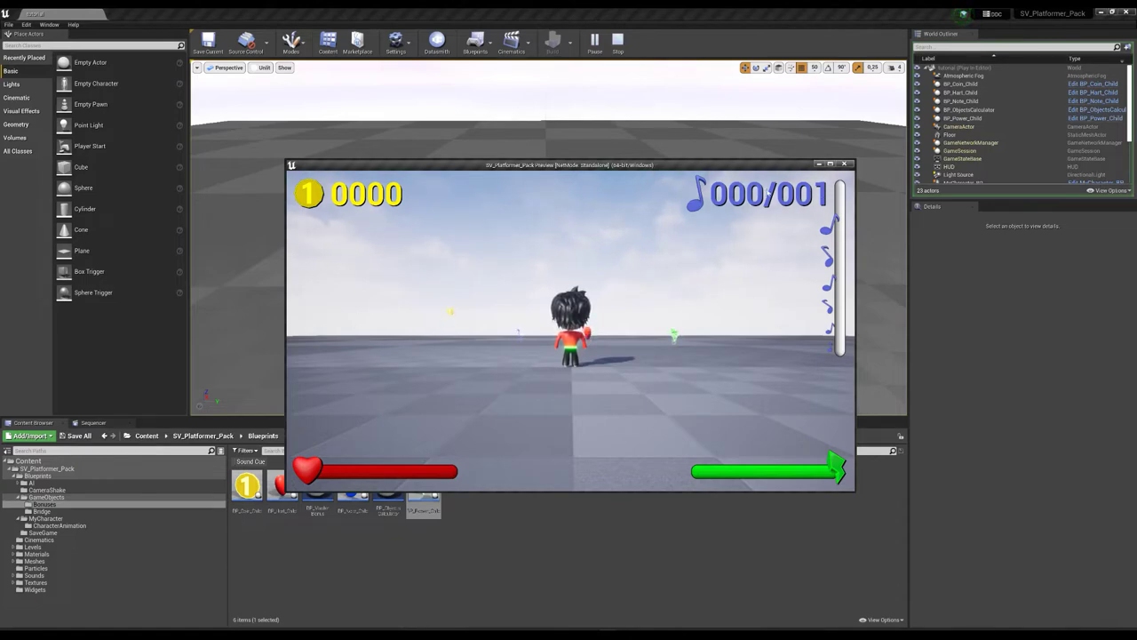
pyautogui.click(691, 284)
pyautogui.press('w')
pyautogui.press('a')
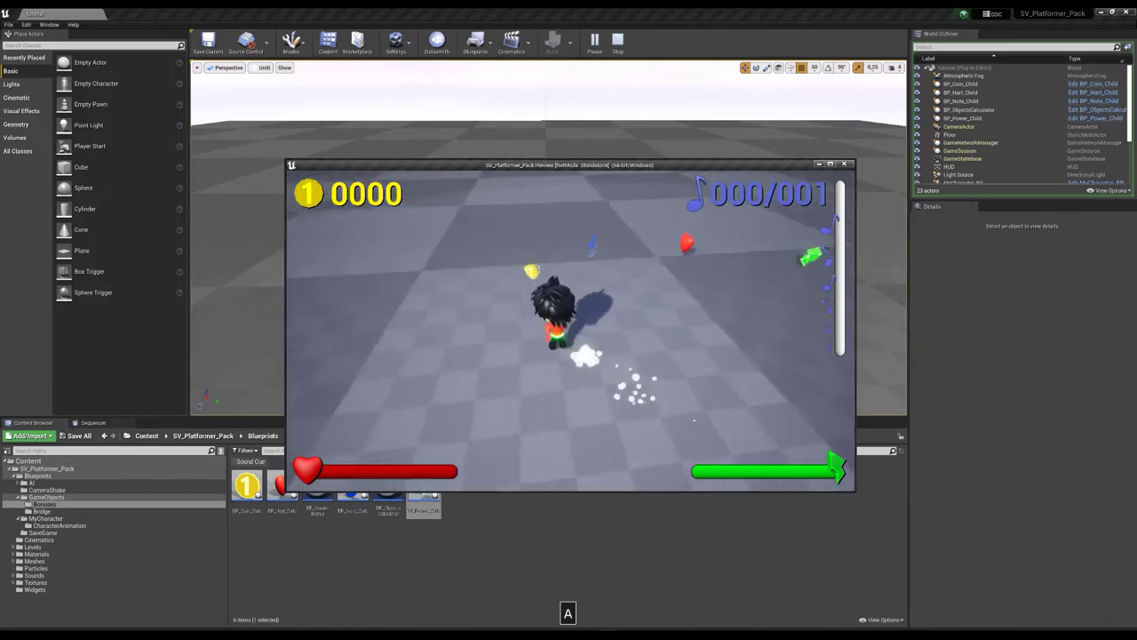
pyautogui.press('a')
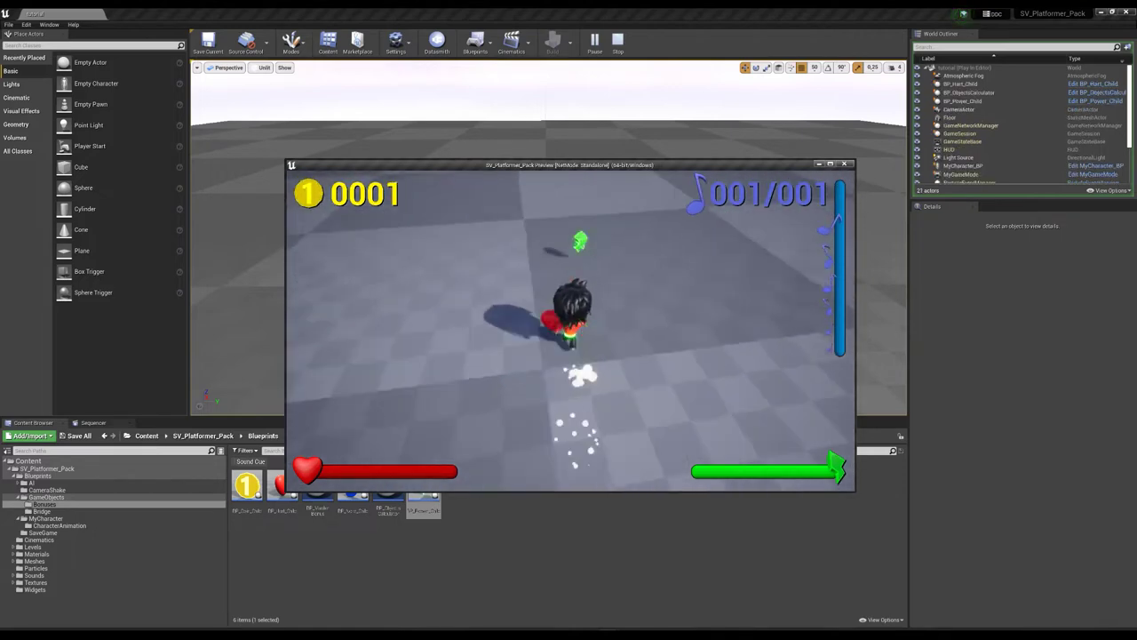
# Spend some energy, collect the power bonus, move the character around the heart and end the preview.
pyautogui.press('s')
pyautogui.press('d')
pyautogui.press('a')
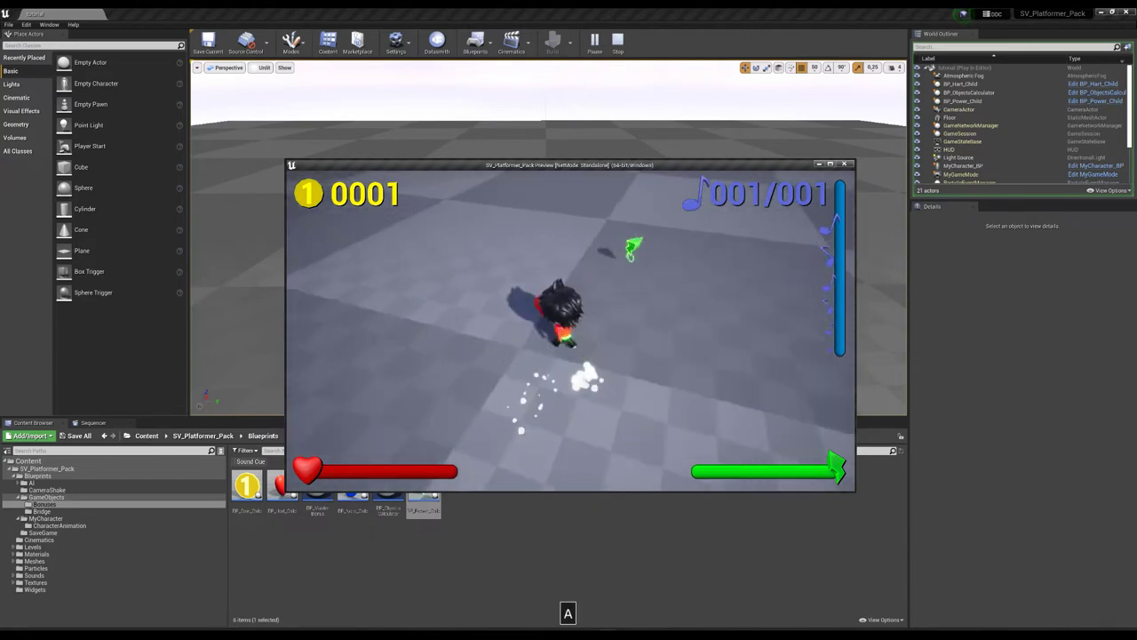
pyautogui.press('d')
pyautogui.press('s')
pyautogui.press('a')
pyautogui.press('w')
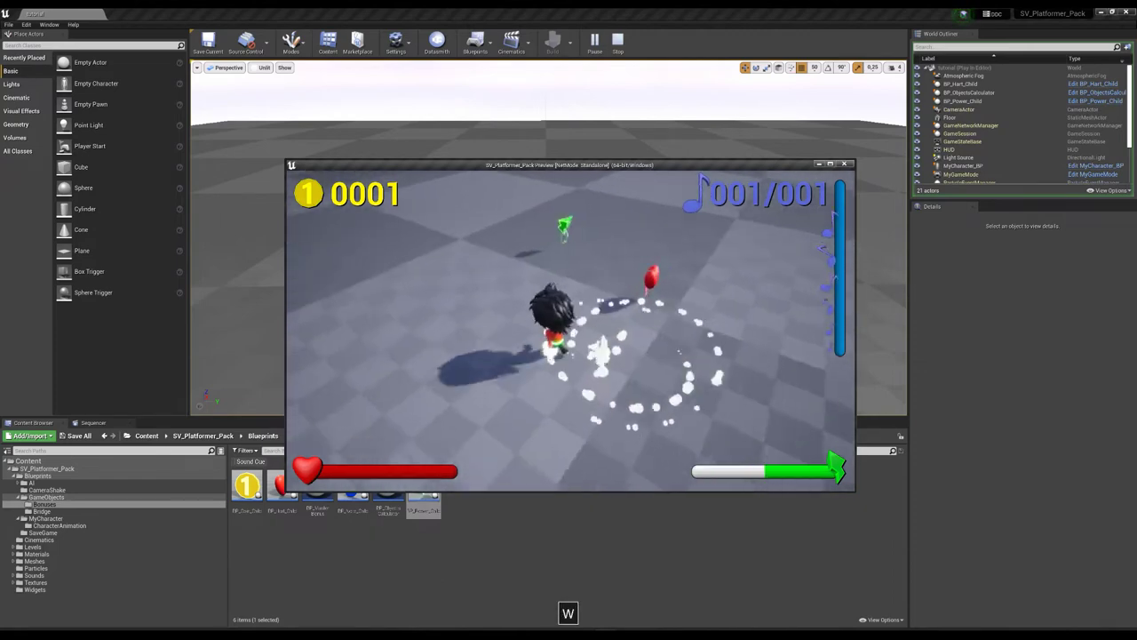
pyautogui.press('w')
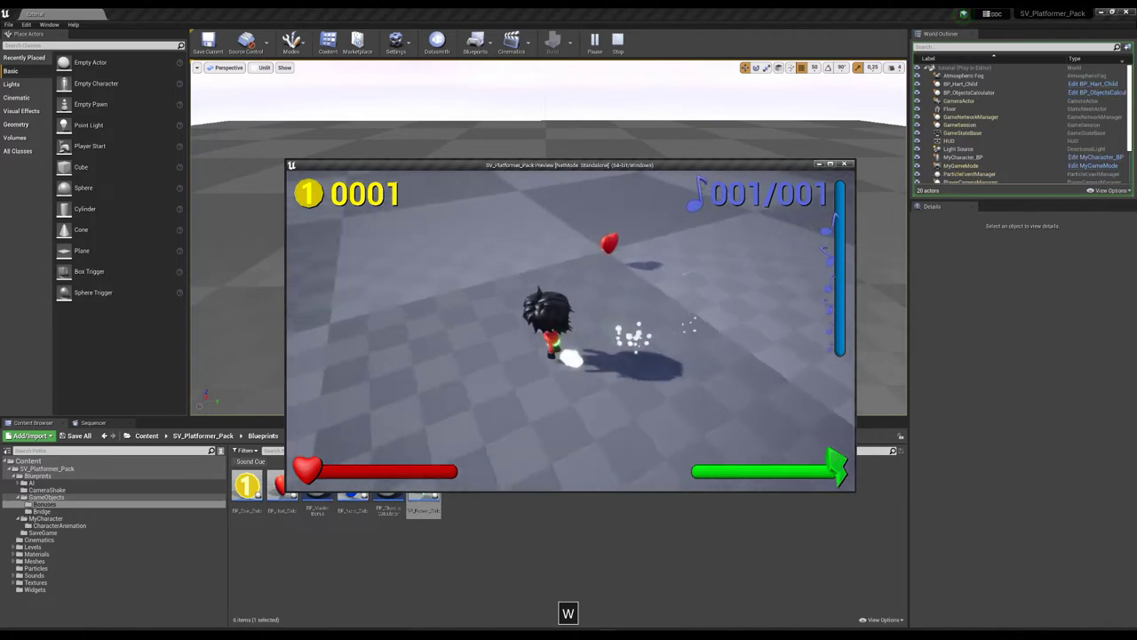
pyautogui.press('a')
pyautogui.press('Escape')
# Place BP_Barrel from the GameObjects folder on the floor between the objects calculator and the character.
pyautogui.click(47, 498)
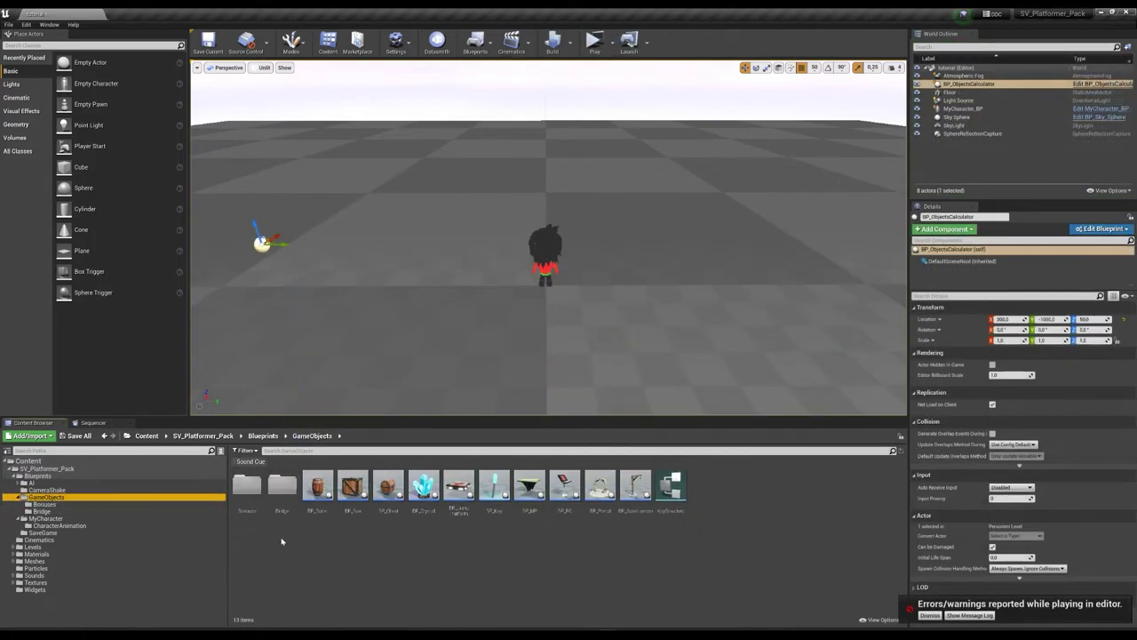
pyautogui.click(317, 486)
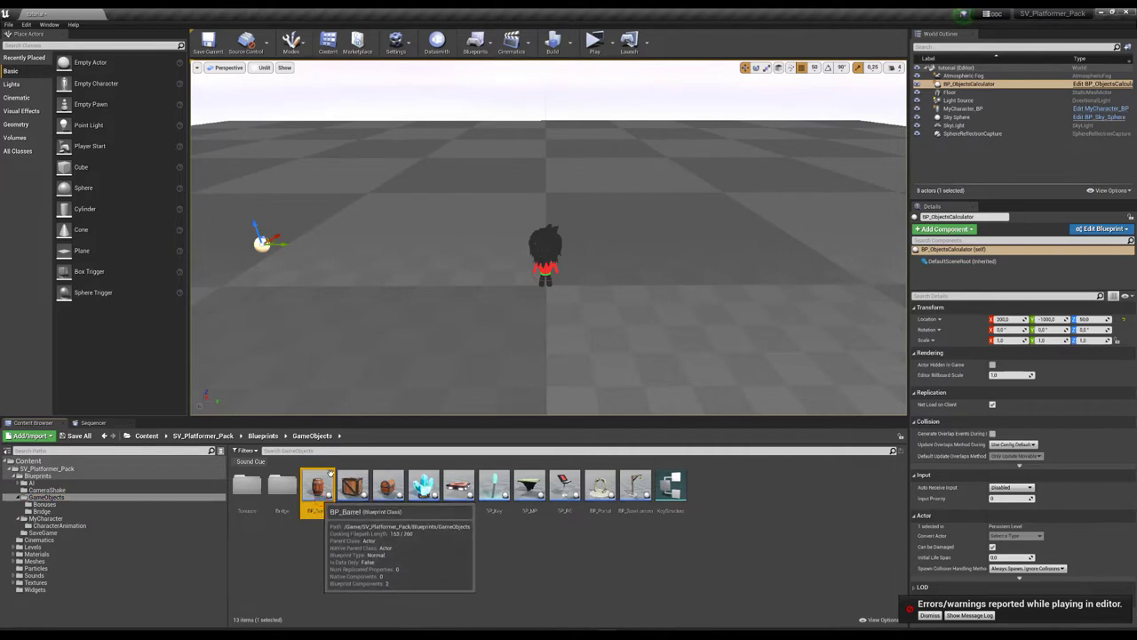
pyautogui.moveTo(317, 487); pyautogui.dragTo(429, 230)
# Set the barrel's Spawn Coins to 5 and Spawn Notes to 1.
pyautogui.click(432, 221)
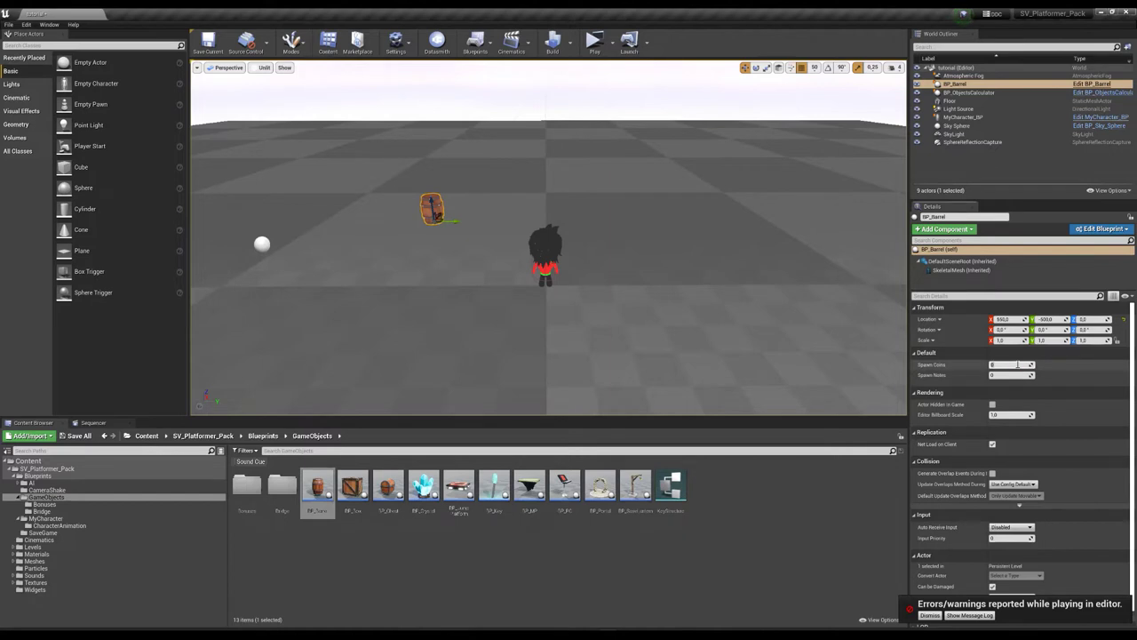
pyautogui.write('5')
pyautogui.press('Return')
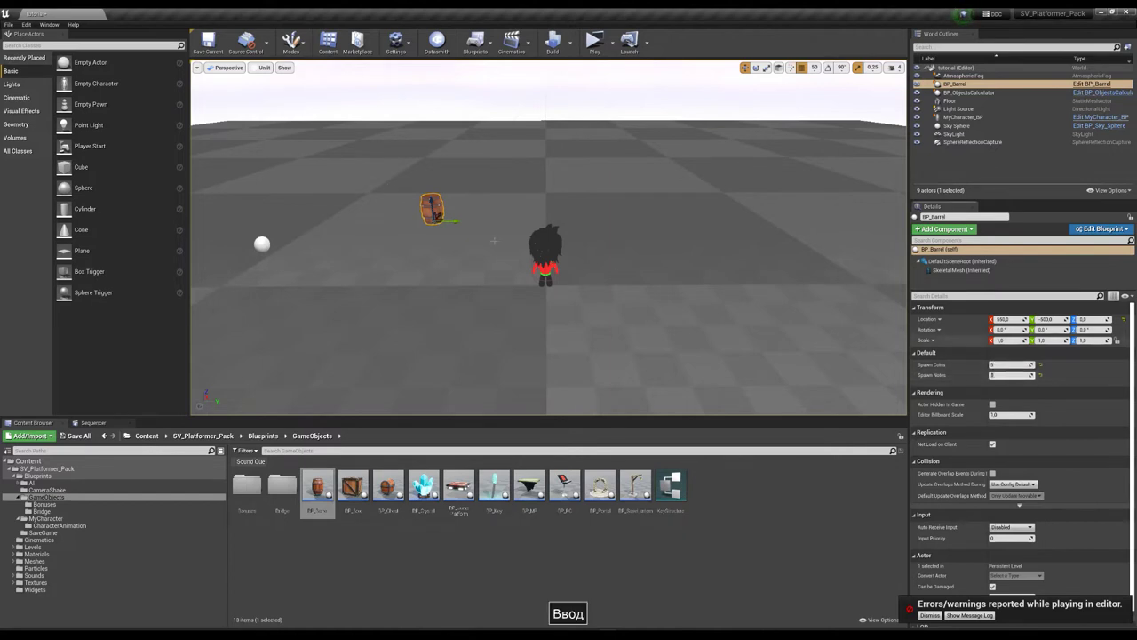
# Run the level preview, break open the barrel, collect its coins and note, and end the preview.
pyautogui.click(594, 41)
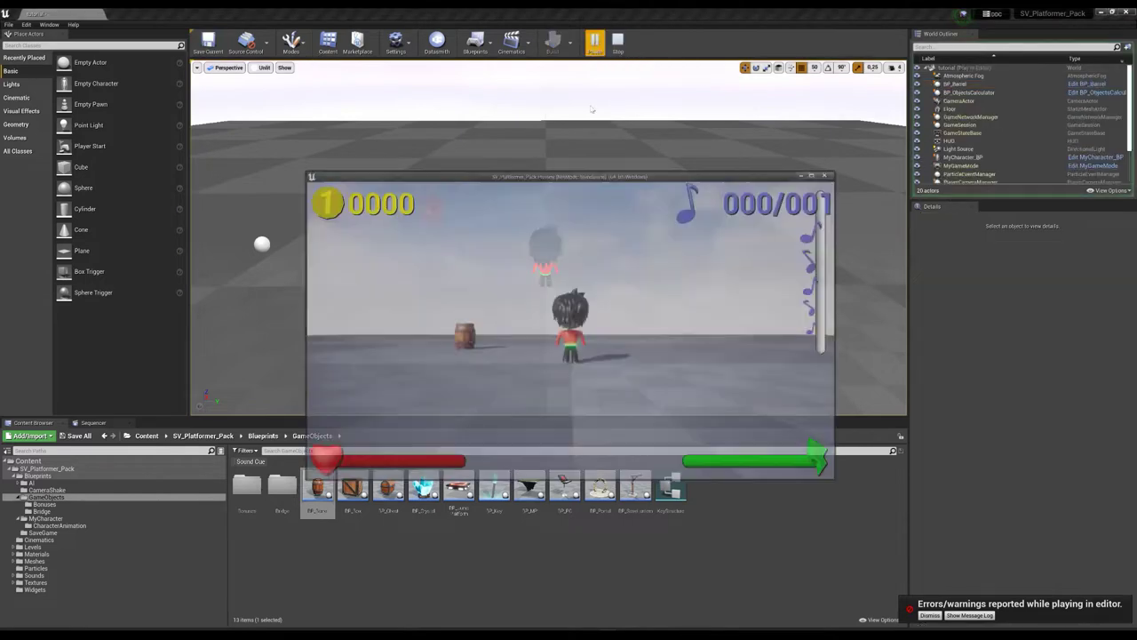
pyautogui.press('w')
pyautogui.press('a')
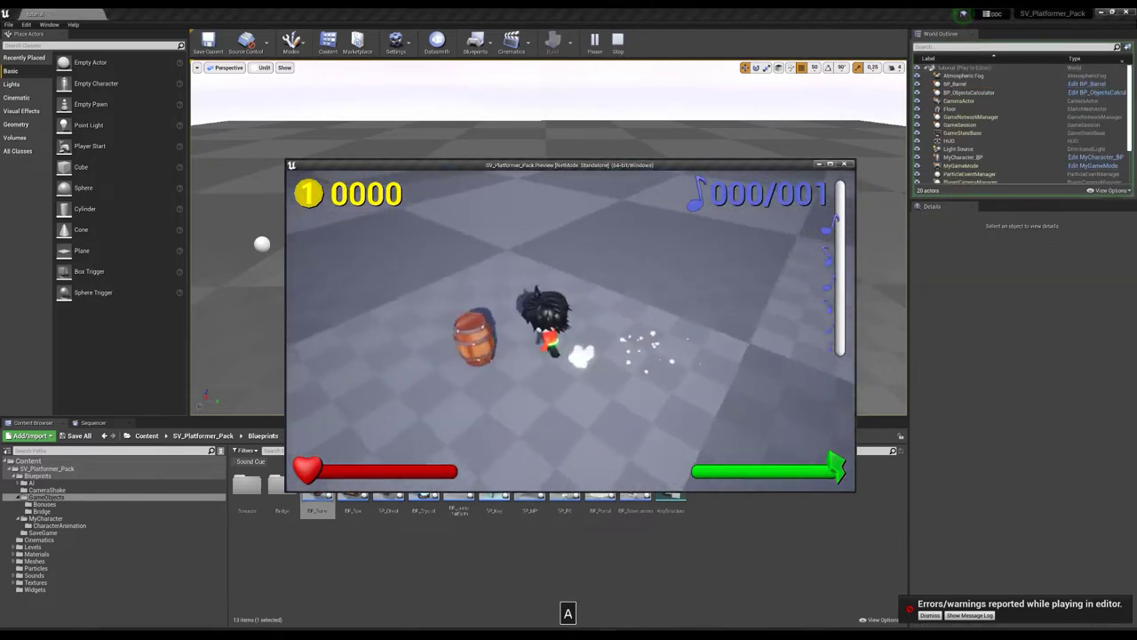
pyautogui.press('a')
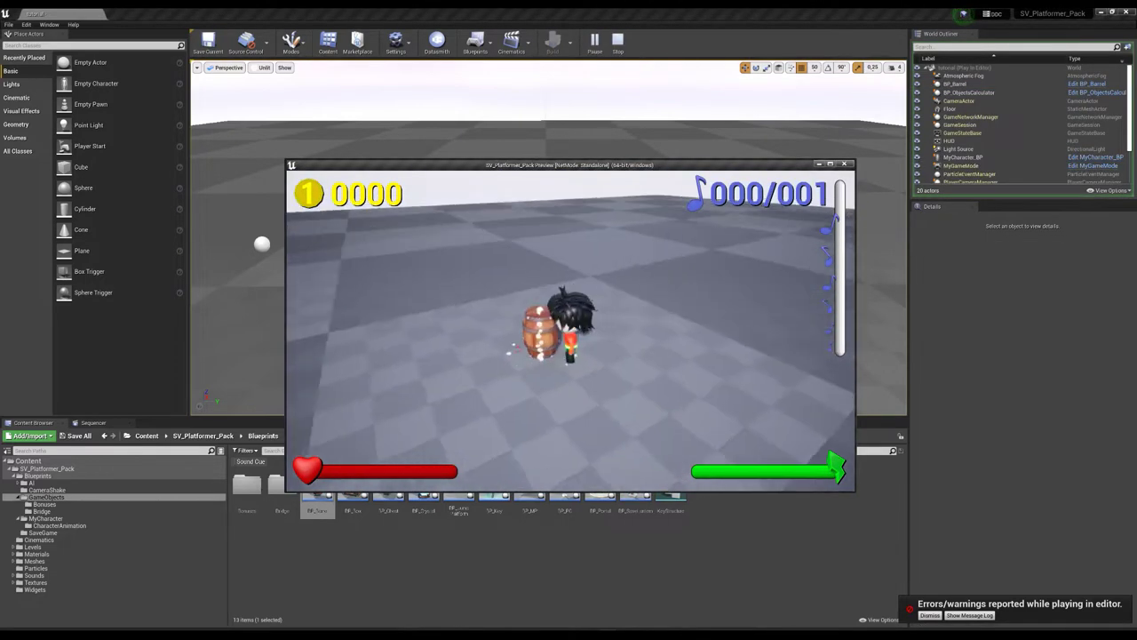
pyautogui.press('s')
pyautogui.press('a')
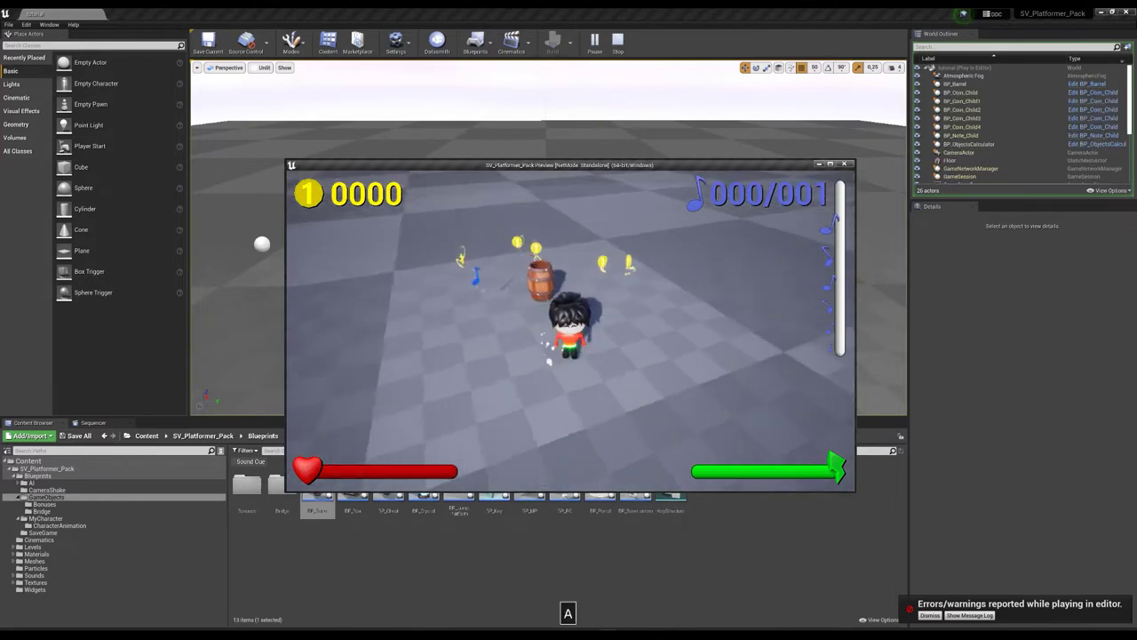
pyautogui.press('w')
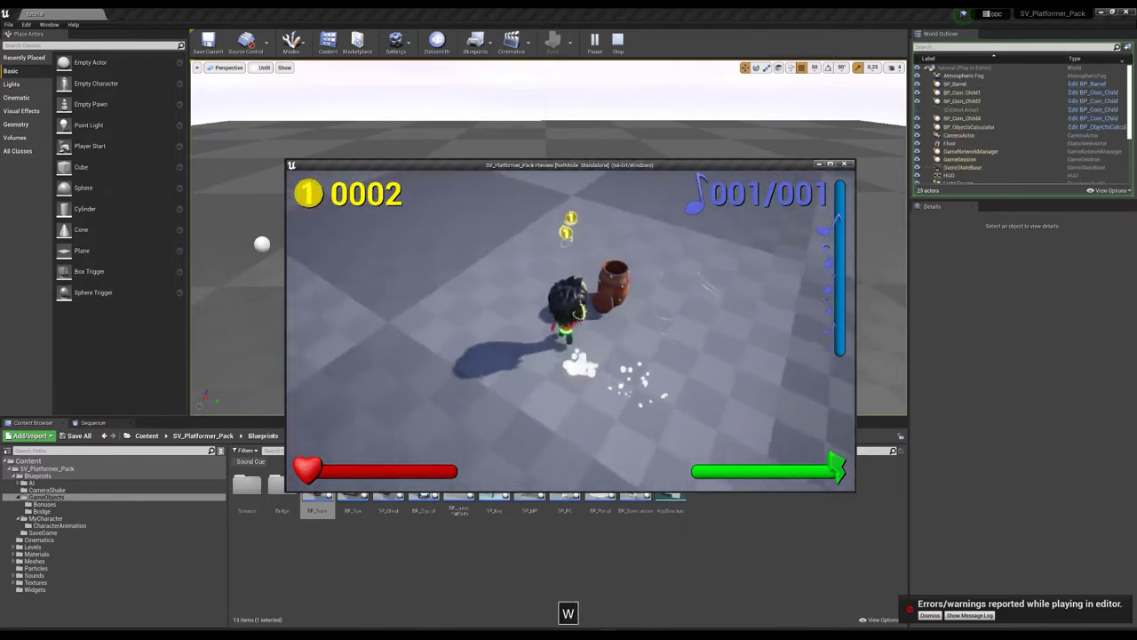
pyautogui.press('w')
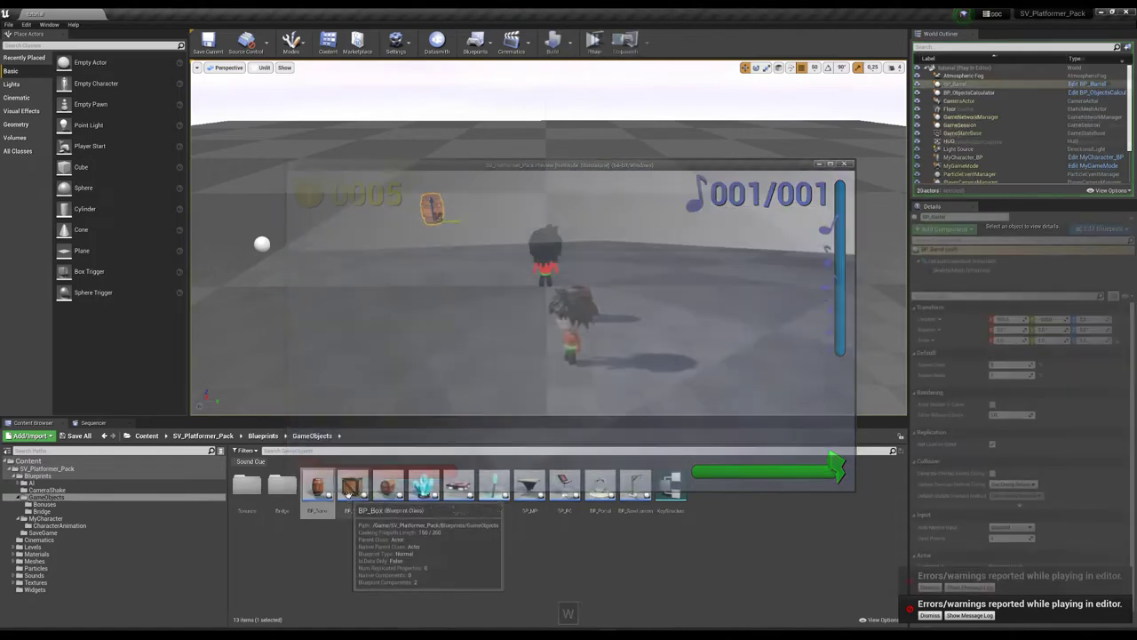
# Place BP_Box and BP_Crystal beside the barrel; set the box's Spawn Coins to 3 and the crystal's Spawn Coins to 1 and Spawn Notes to 5.
pyautogui.moveTo(347, 492); pyautogui.dragTo(495, 216)
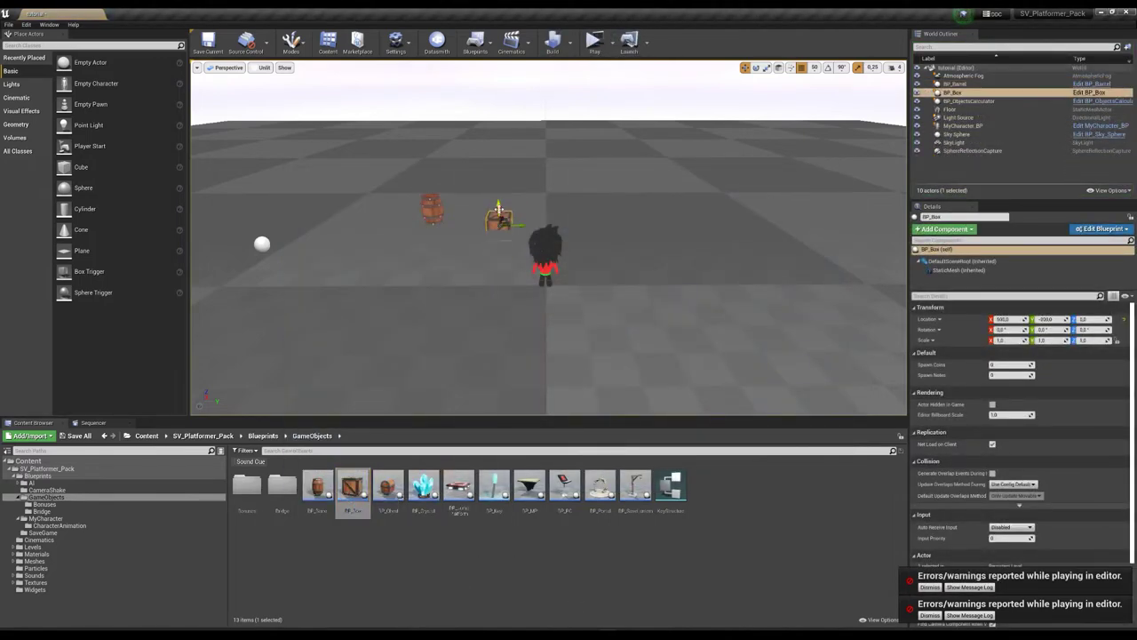
pyautogui.moveTo(423, 487); pyautogui.dragTo(579, 224)
pyautogui.click(953, 92)
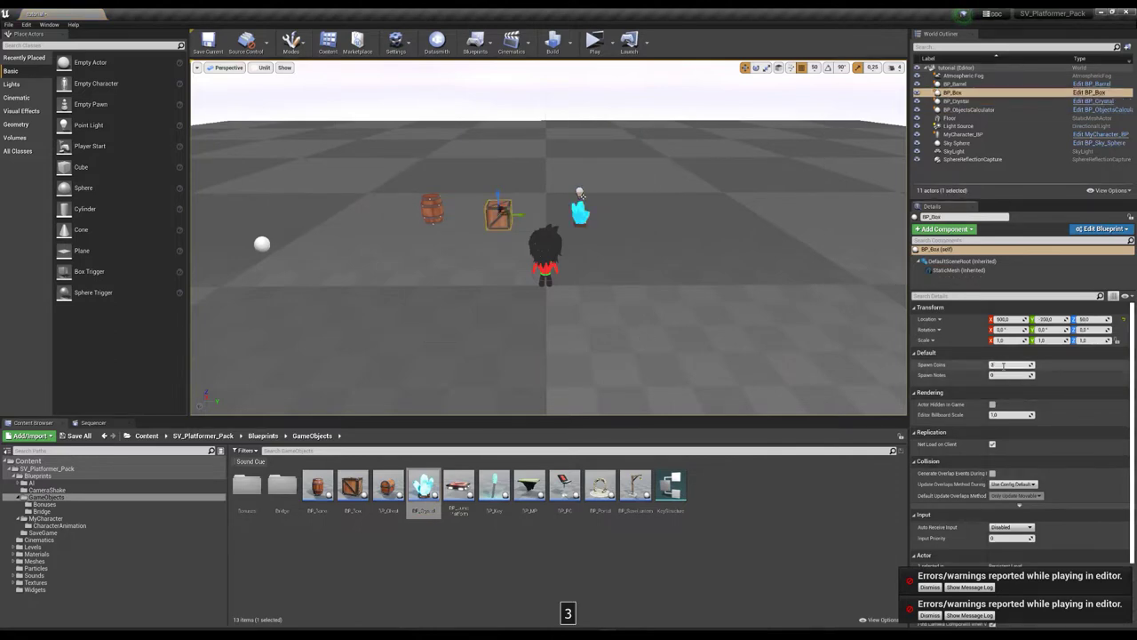
pyautogui.click(578, 215)
pyautogui.click(1007, 376)
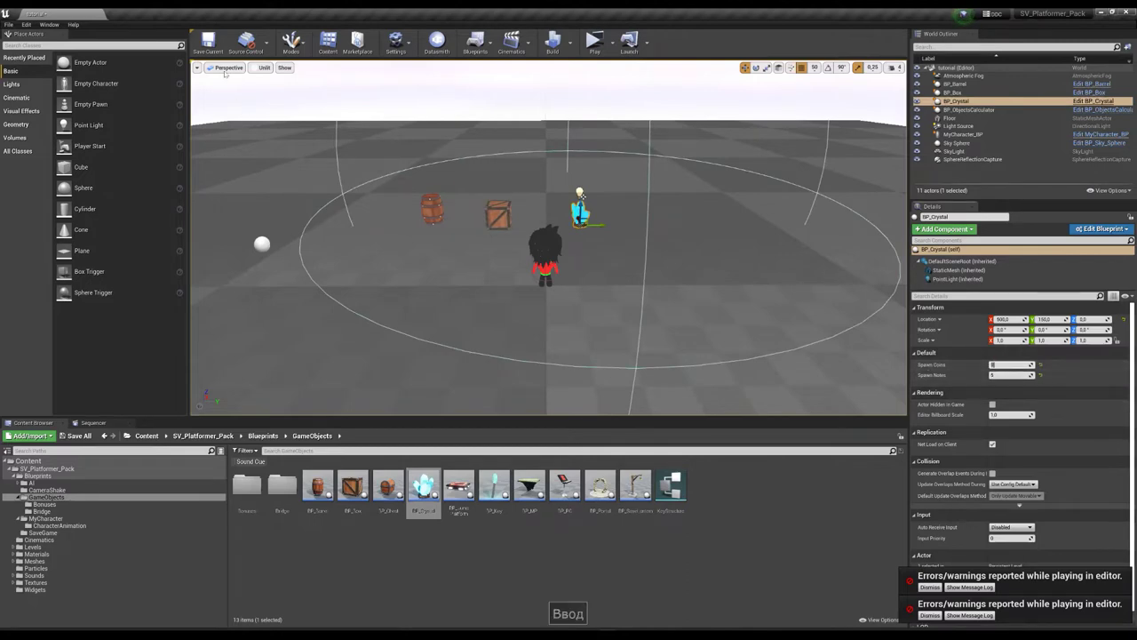
# Run the level preview and have the character break the barrel, the box and the crystal.
pyautogui.click(597, 42)
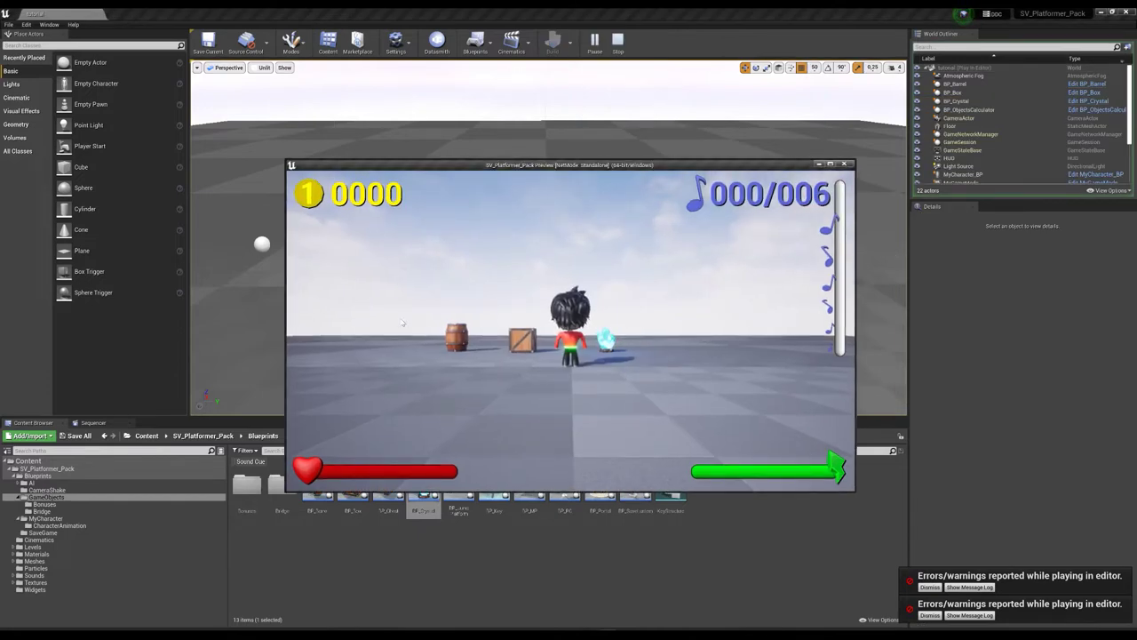
pyautogui.click(635, 327)
pyautogui.press('w')
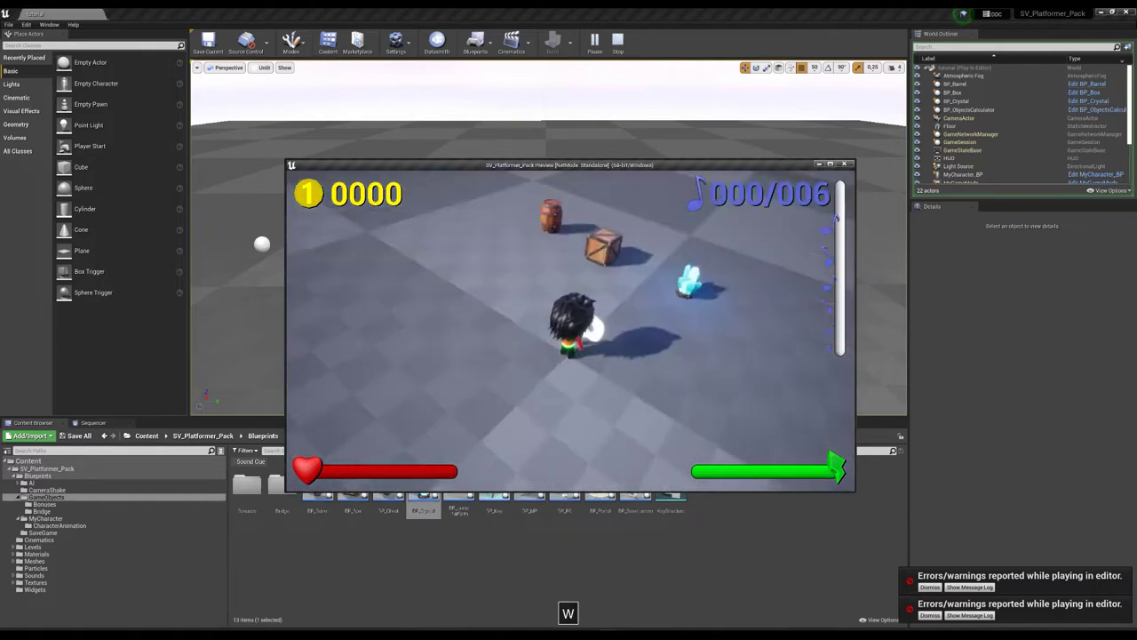
pyautogui.press('a')
pyautogui.press('w')
pyautogui.click(664, 434)
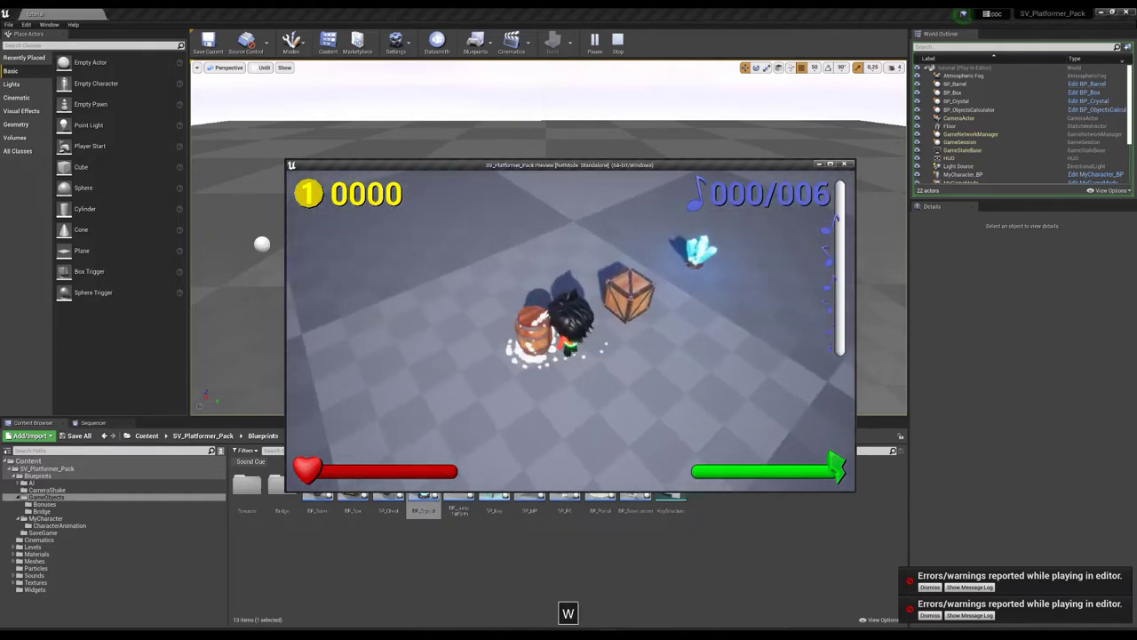
pyautogui.press('s')
pyautogui.press('d')
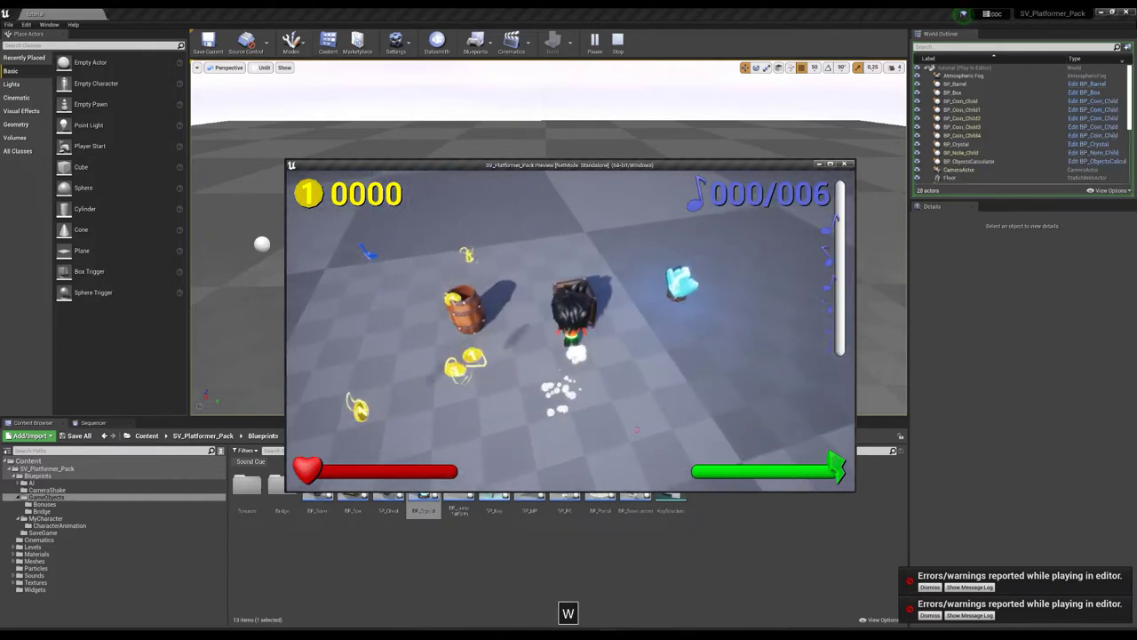
pyautogui.press('s')
pyautogui.press('d')
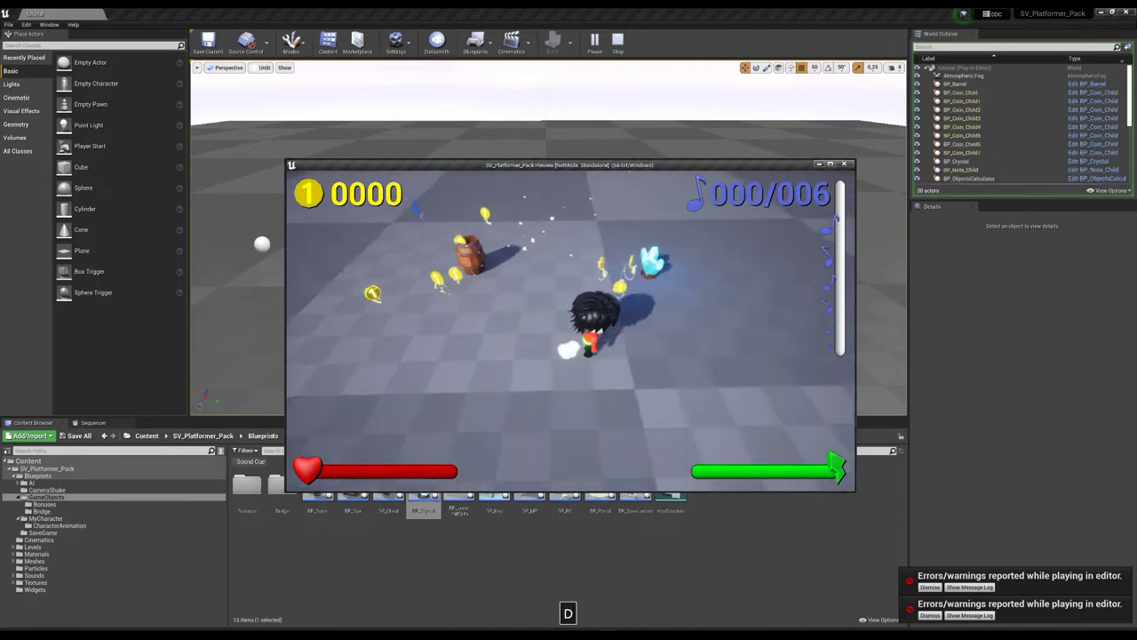
pyautogui.press('w')
pyautogui.press('d')
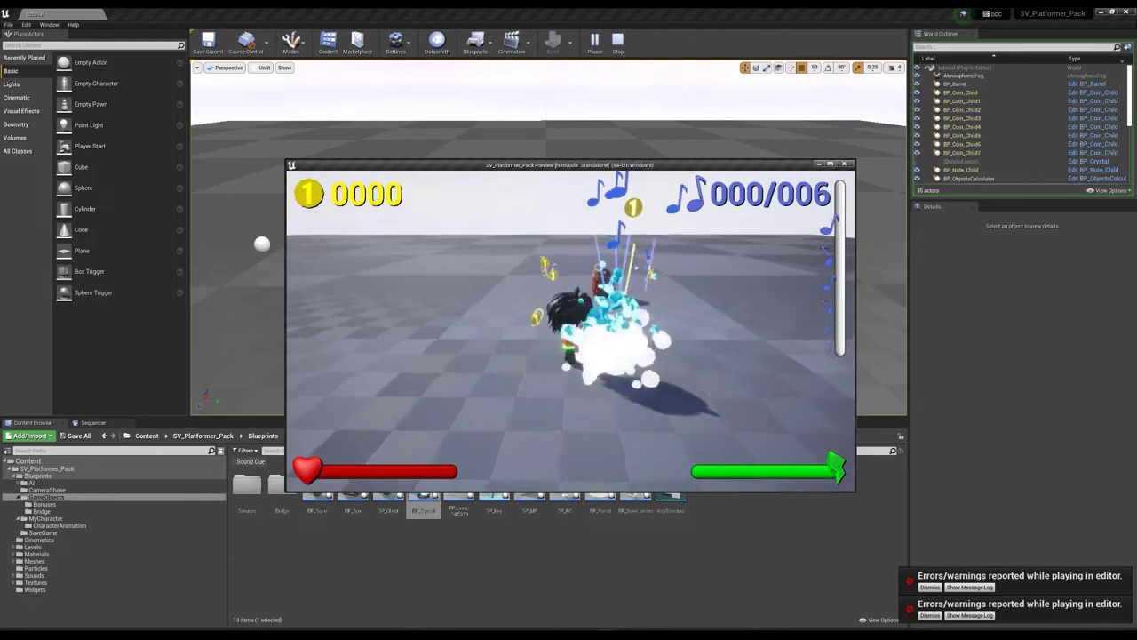
# Move and jump the character through the scattered notes and coins to collect them, and end the preview.
pyautogui.press('a')
pyautogui.press('s')
pyautogui.press('s')
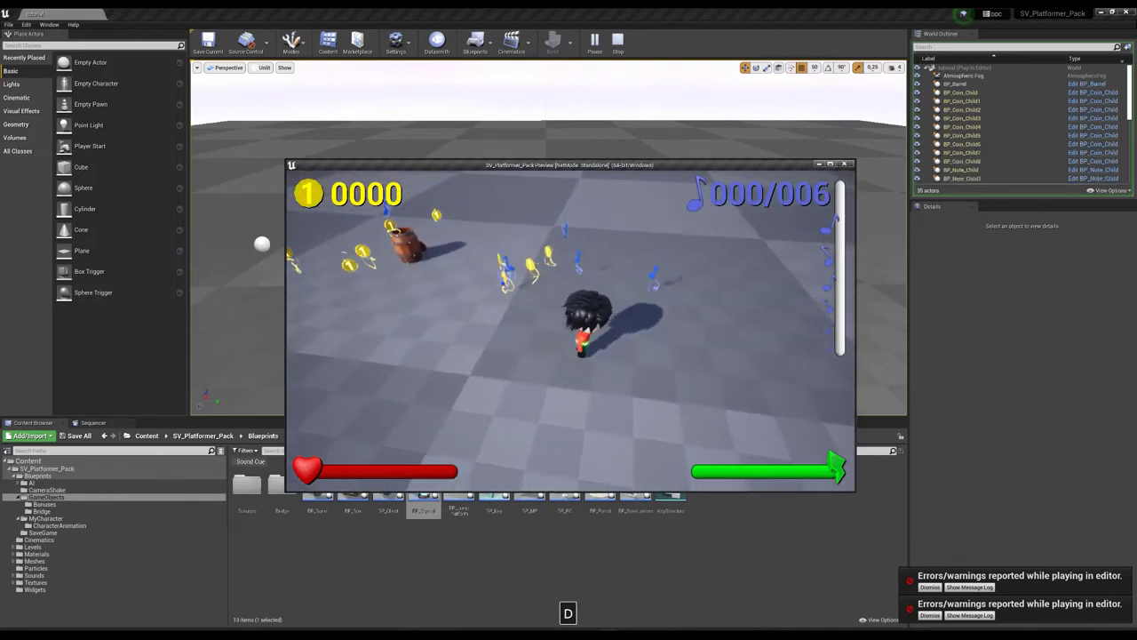
pyautogui.press('a')
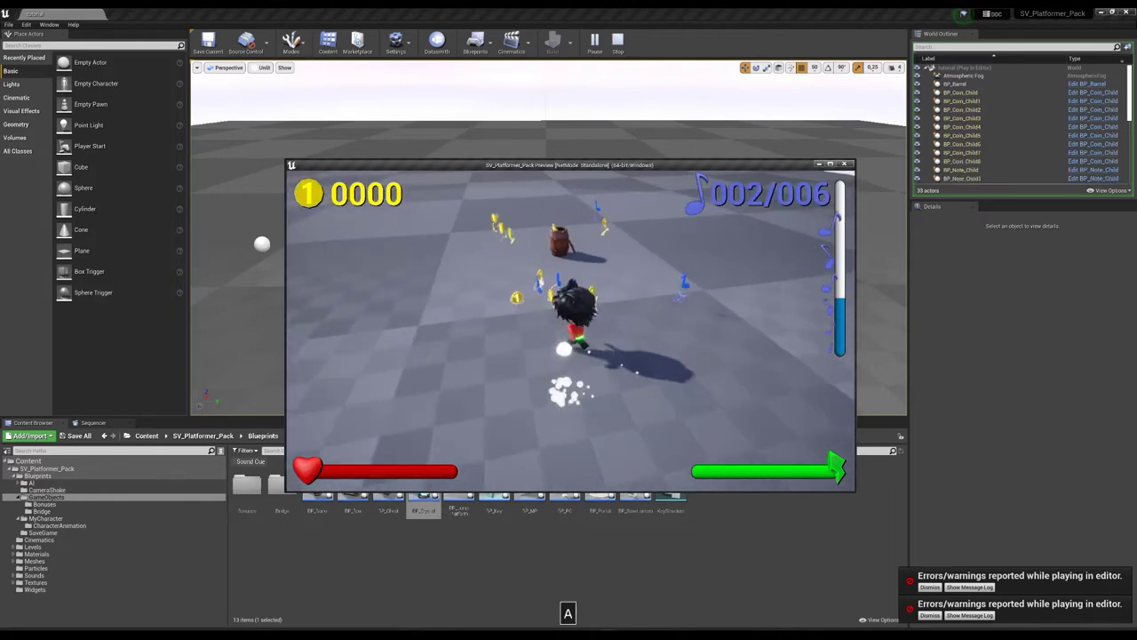
pyautogui.press('s')
pyautogui.press('w')
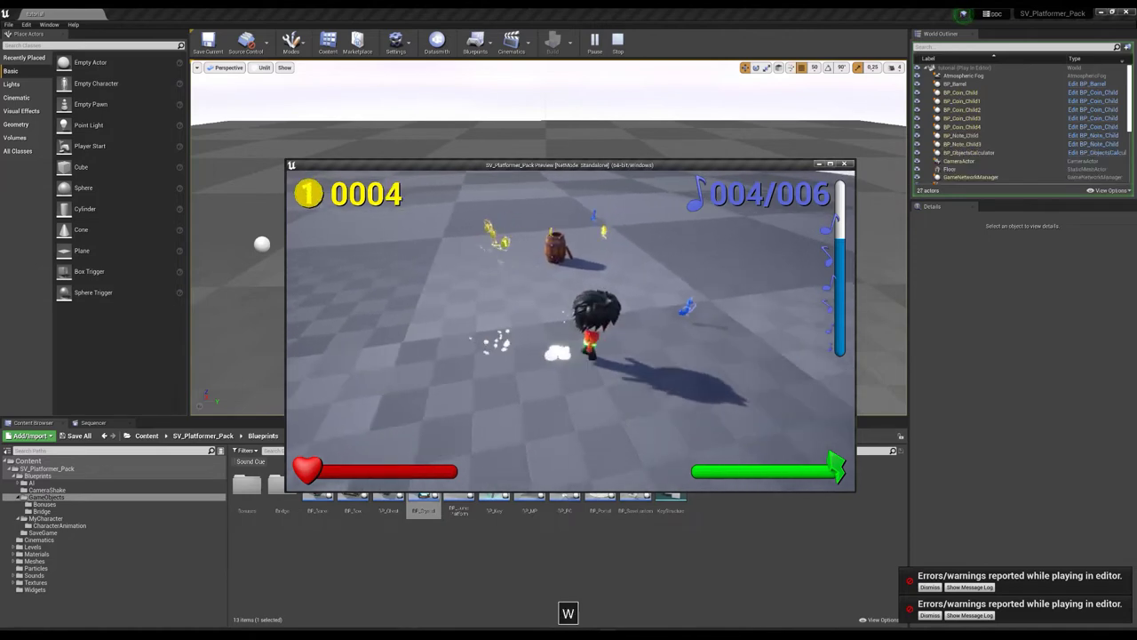
pyautogui.press('a')
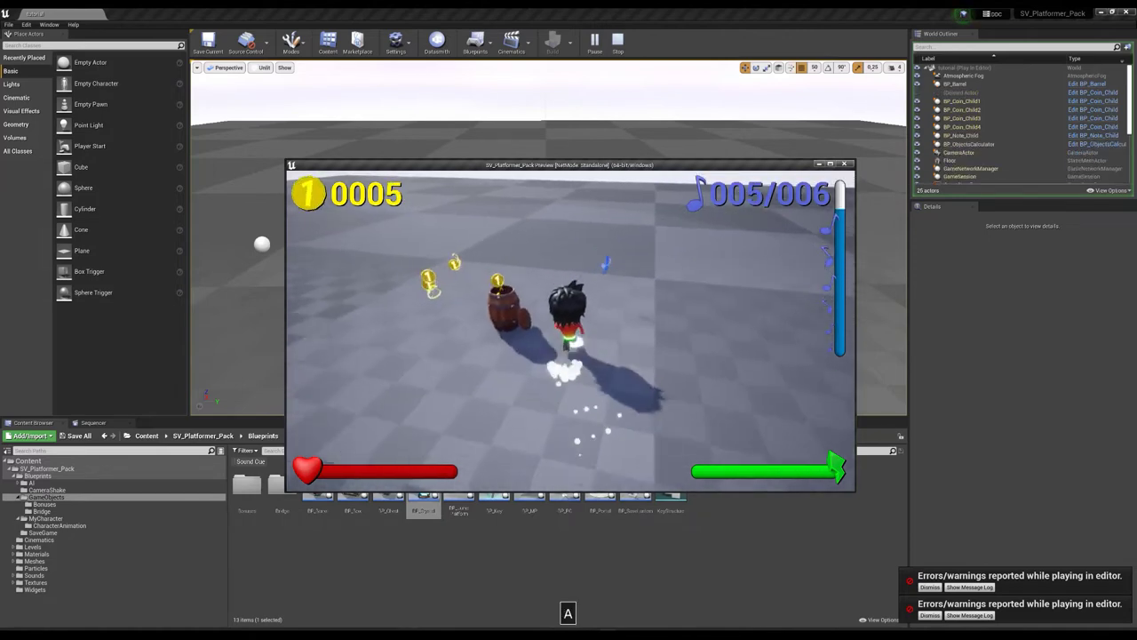
pyautogui.press('space')
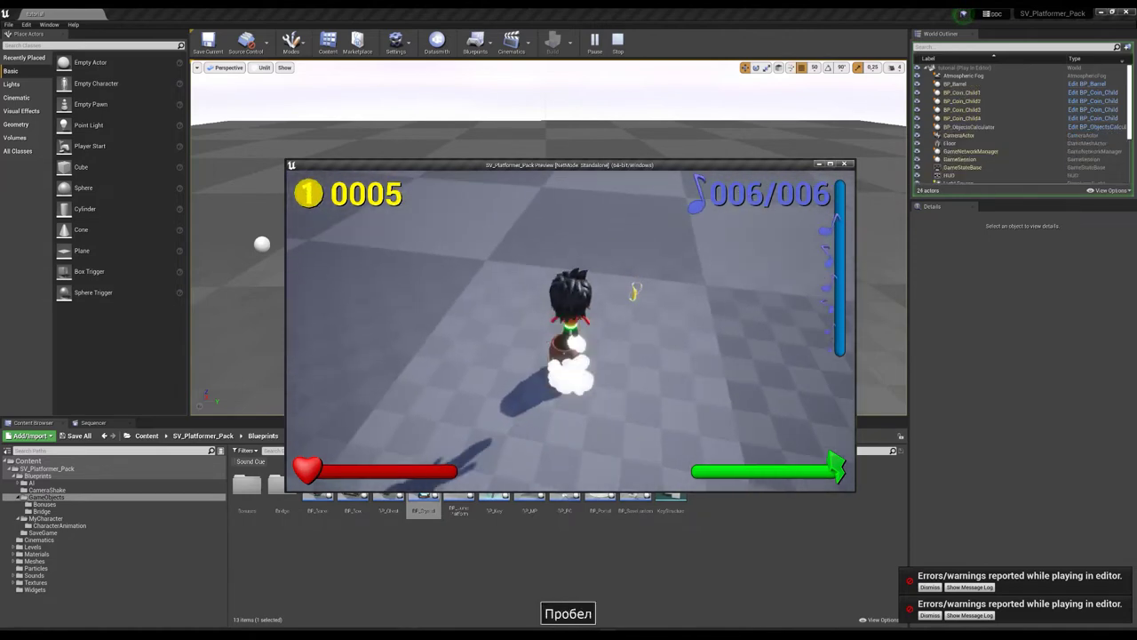
pyautogui.press('w')
pyautogui.press('space')
pyautogui.press('d')
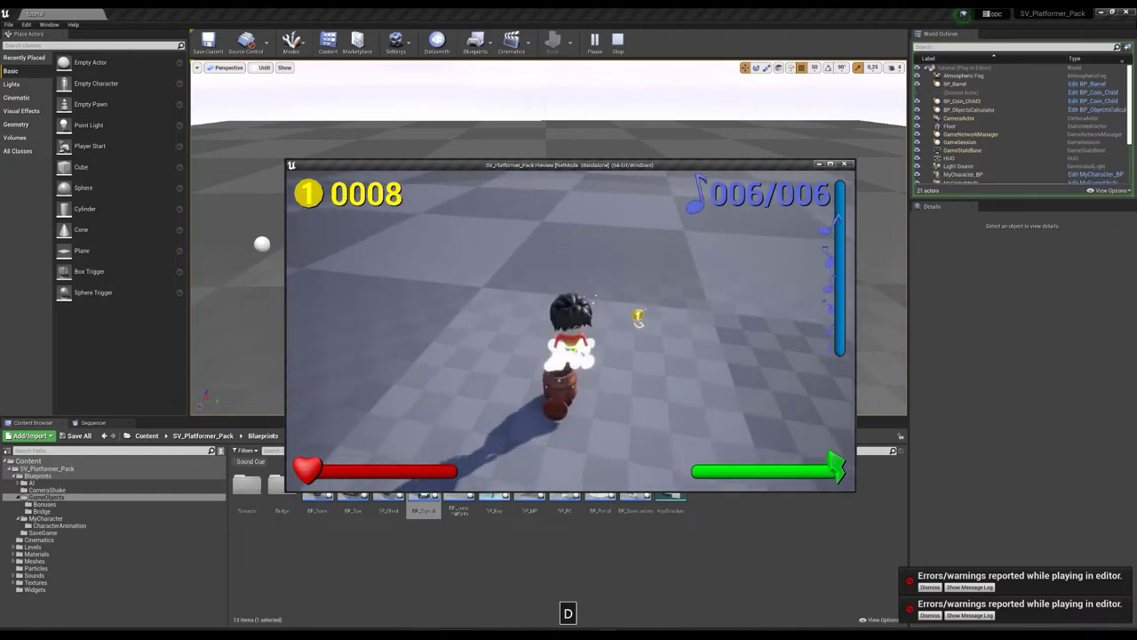
pyautogui.press('Escape')
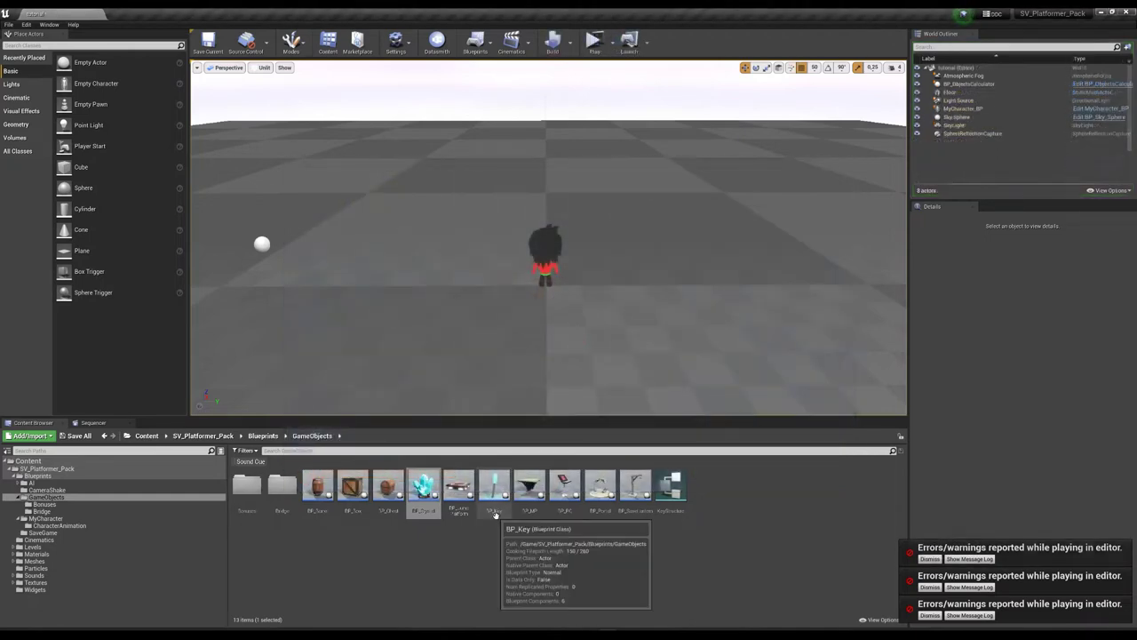
# Place BP_Chest on the floor between the objects calculator and the character and rotate it about its vertical axis.
pyautogui.moveTo(389, 492); pyautogui.dragTo(480, 211)
pyautogui.click(756, 67)
pyautogui.moveTo(511, 225); pyautogui.dragTo(505, 229)
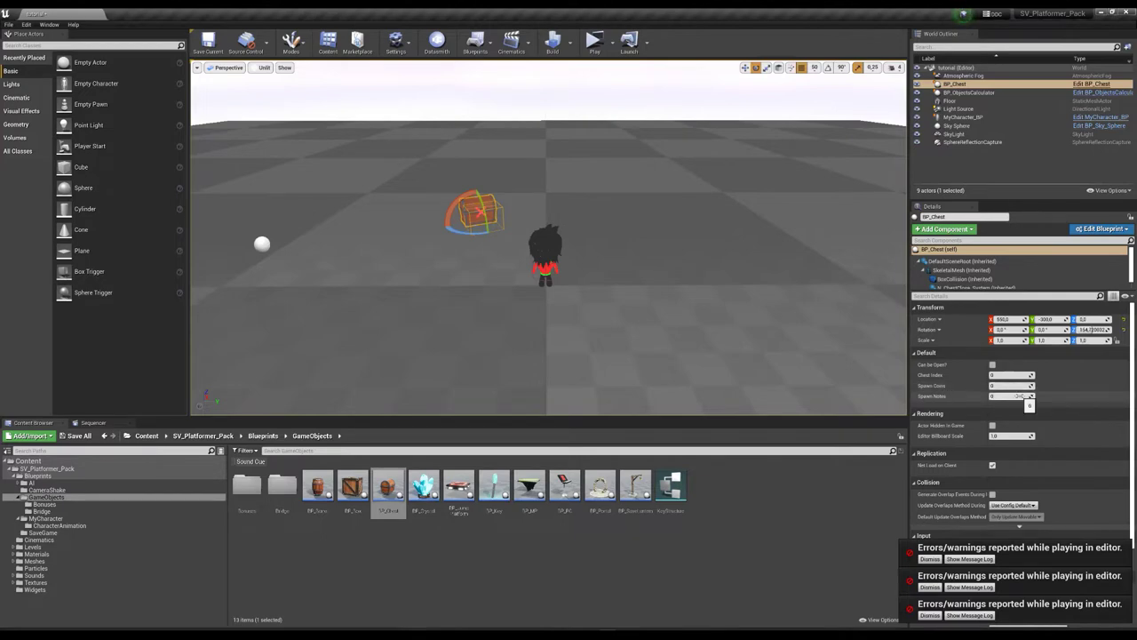
# Set the chest's Spawn Coins to 5 and Spawn Notes to 2, and enable Can be Open.
pyautogui.click(1001, 385)
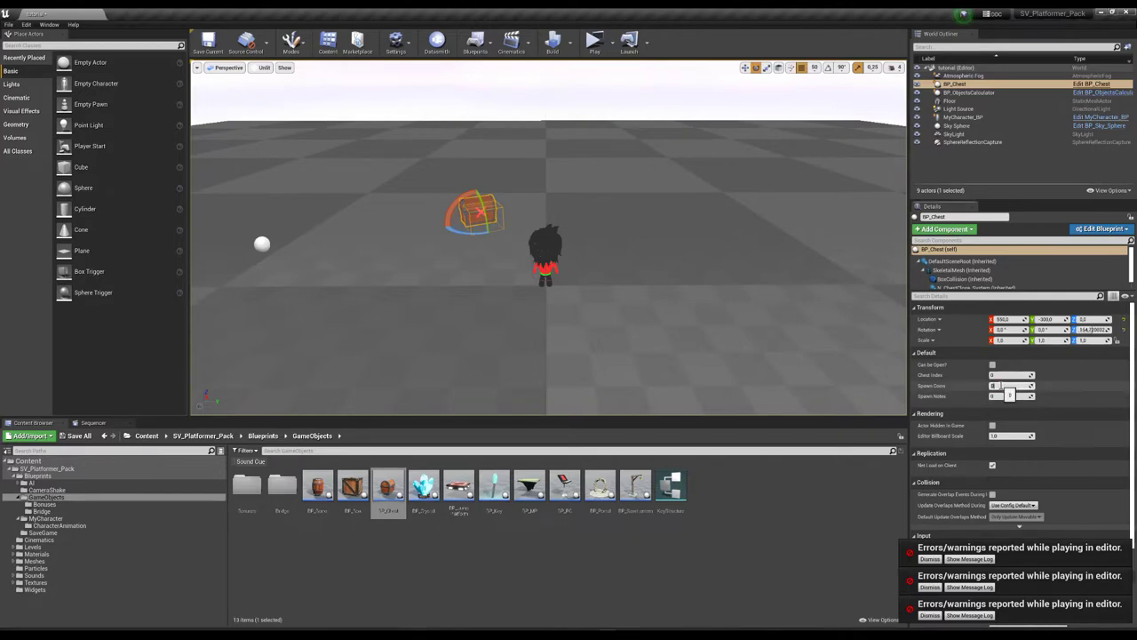
pyautogui.write('5')
pyautogui.press('Return')
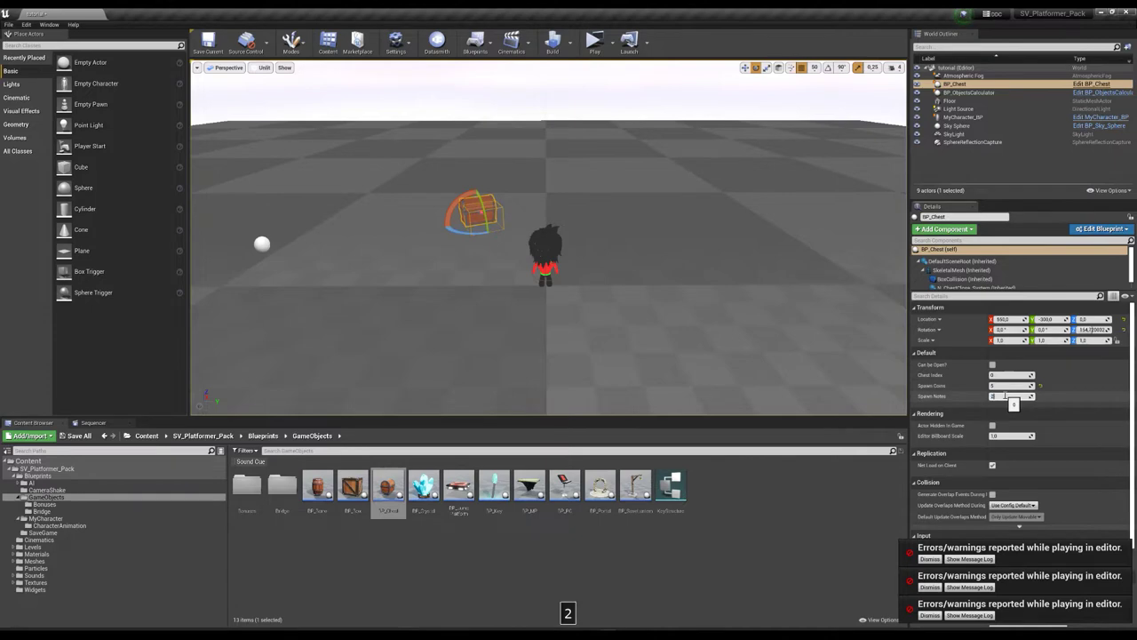
pyautogui.click(1005, 396)
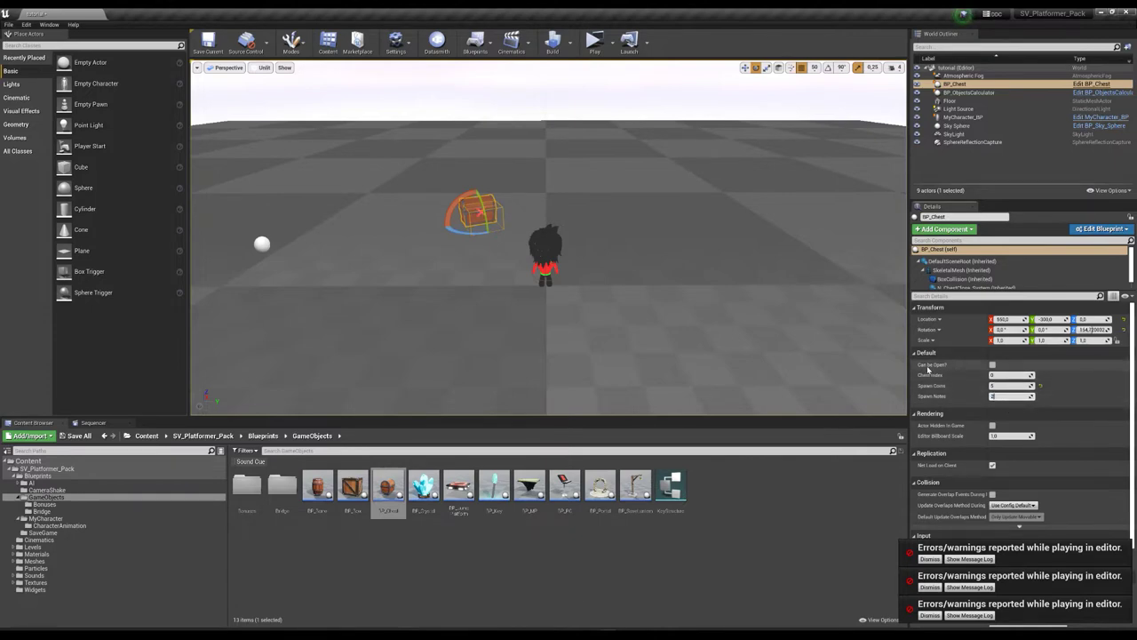
pyautogui.click(993, 365)
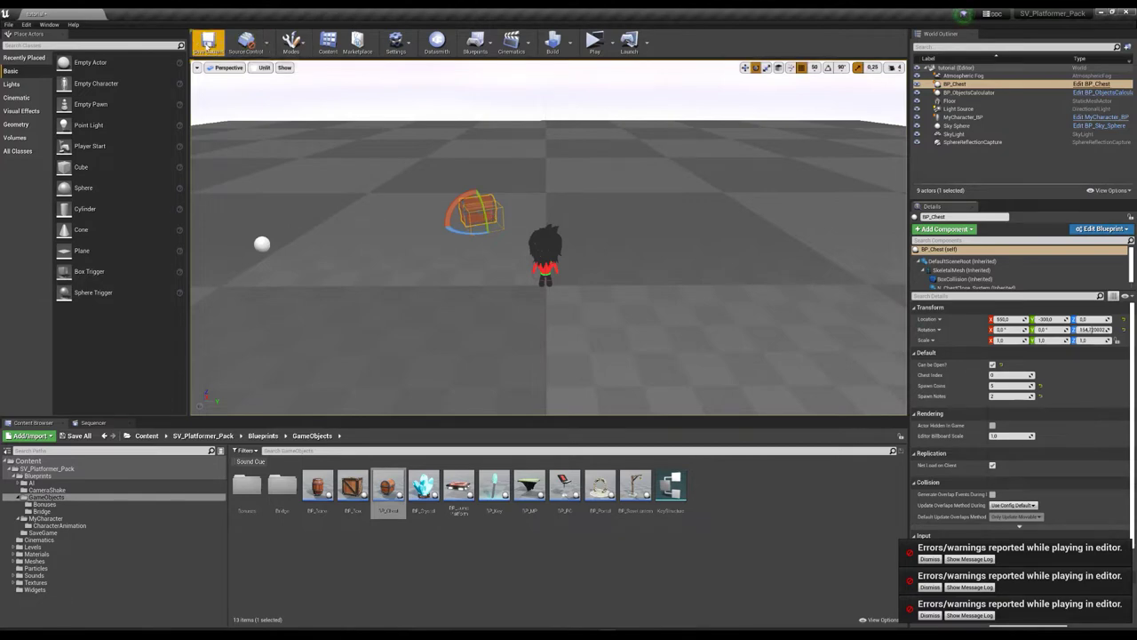
# Run the level preview, move the character to the chest to open it, and end the preview.
pyautogui.click(594, 41)
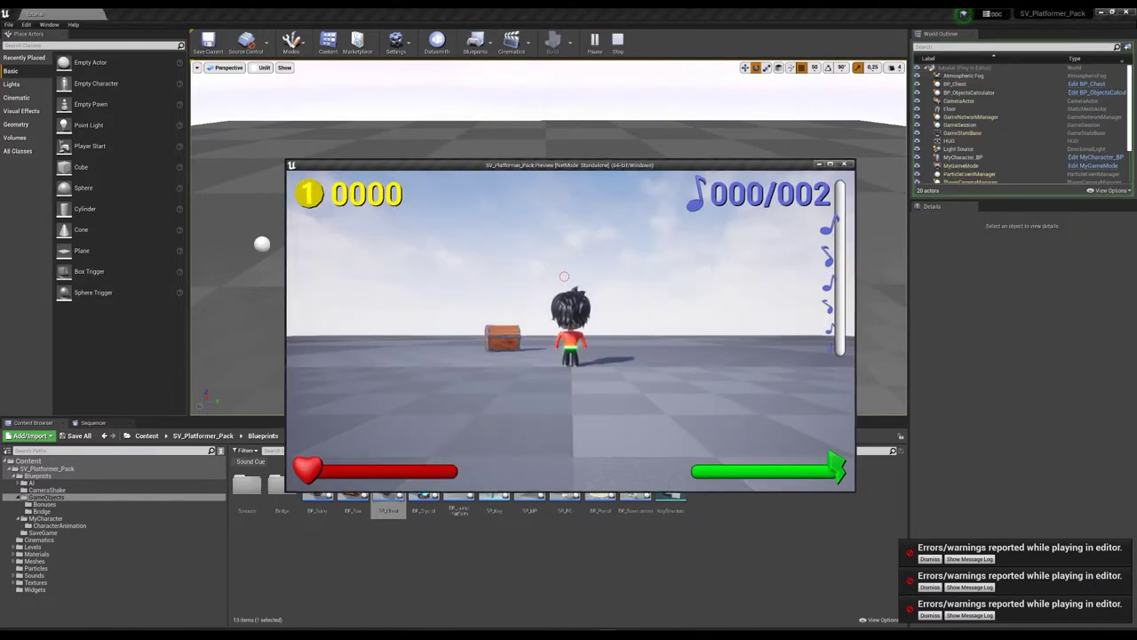
pyautogui.press('a')
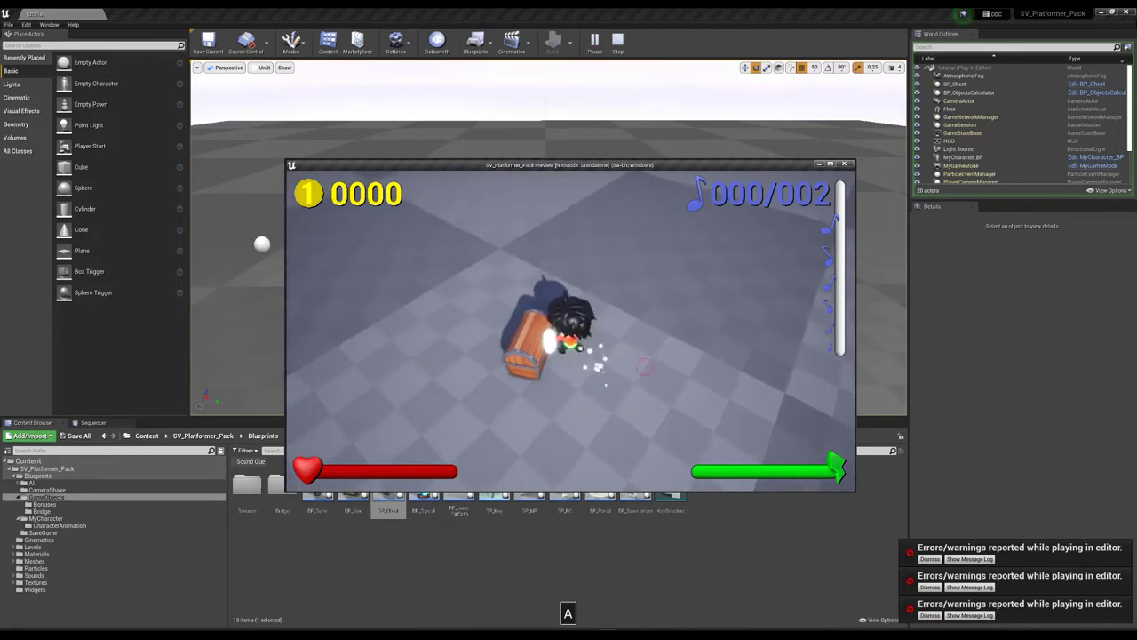
pyautogui.press('d')
pyautogui.press('s')
pyautogui.press('a')
pyautogui.press('d')
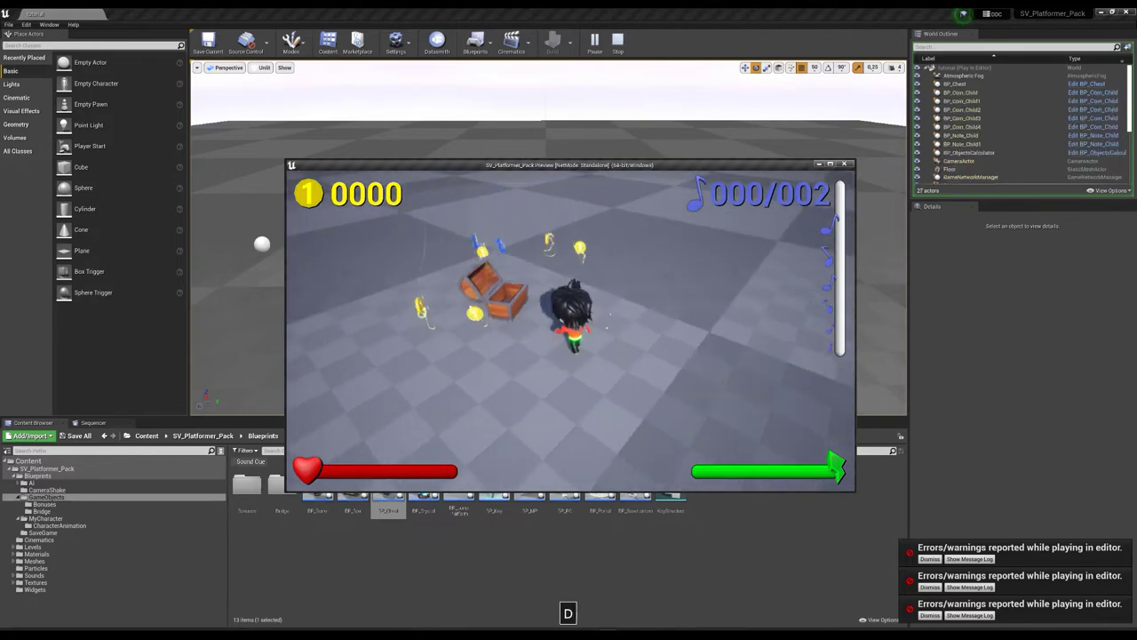
pyautogui.press('a')
pyautogui.press('s')
pyautogui.press('Escape')
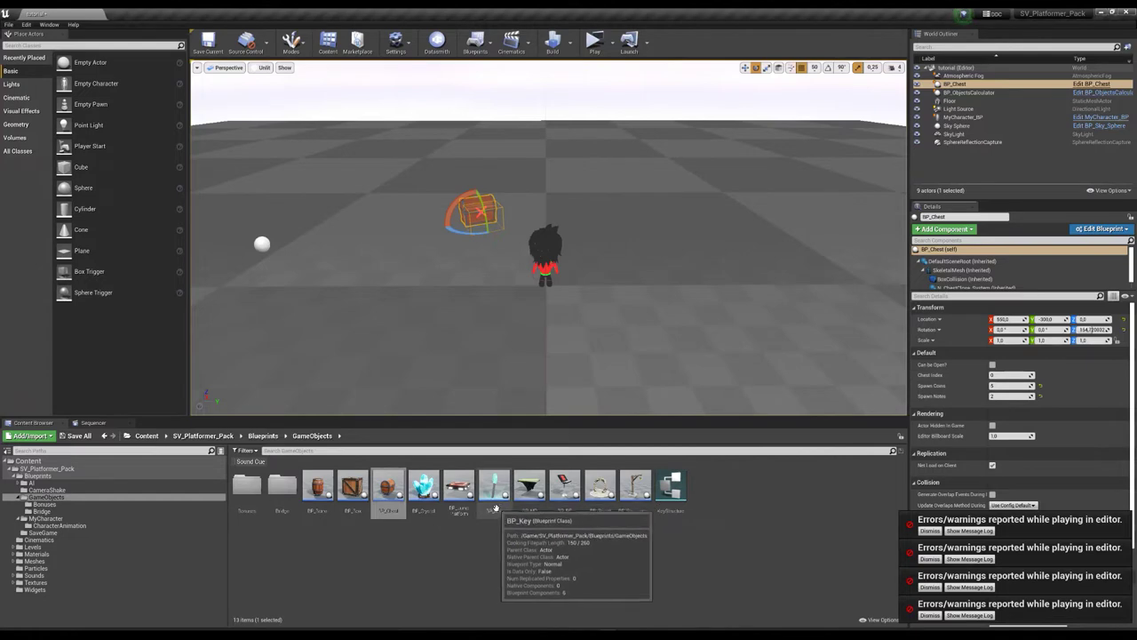
# Place BP_Key on the far side of the character from the chest and raise it above the floor.
pyautogui.moveTo(494, 489); pyautogui.dragTo(646, 238)
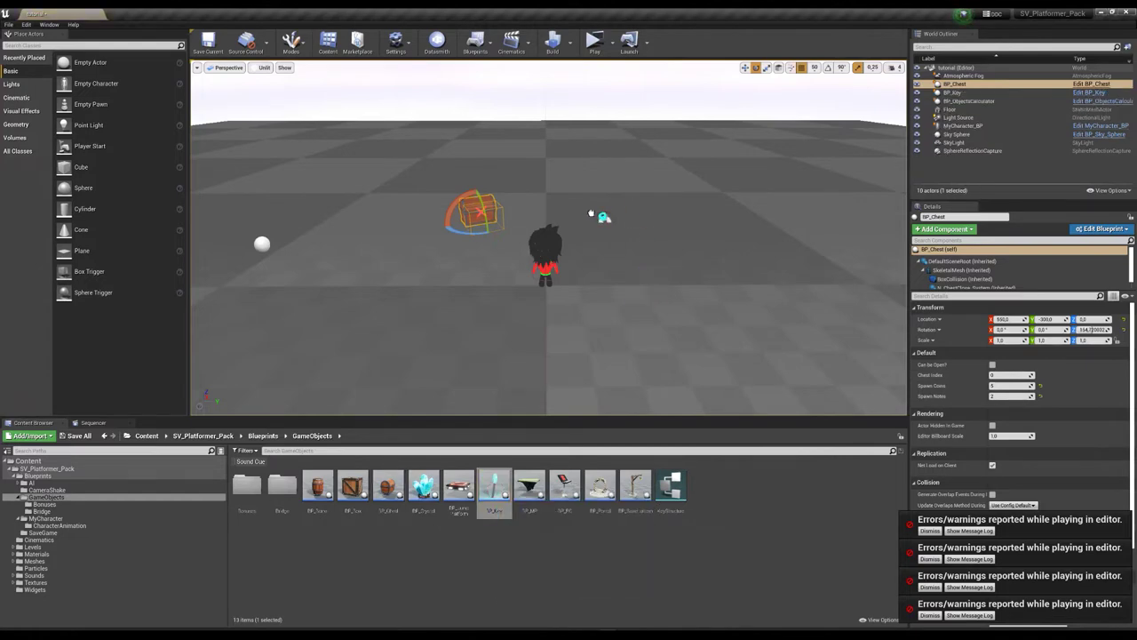
pyautogui.moveTo(590, 213); pyautogui.dragTo(586, 210)
pyautogui.click(744, 68)
pyautogui.moveTo(587, 194); pyautogui.dragTo(588, 182)
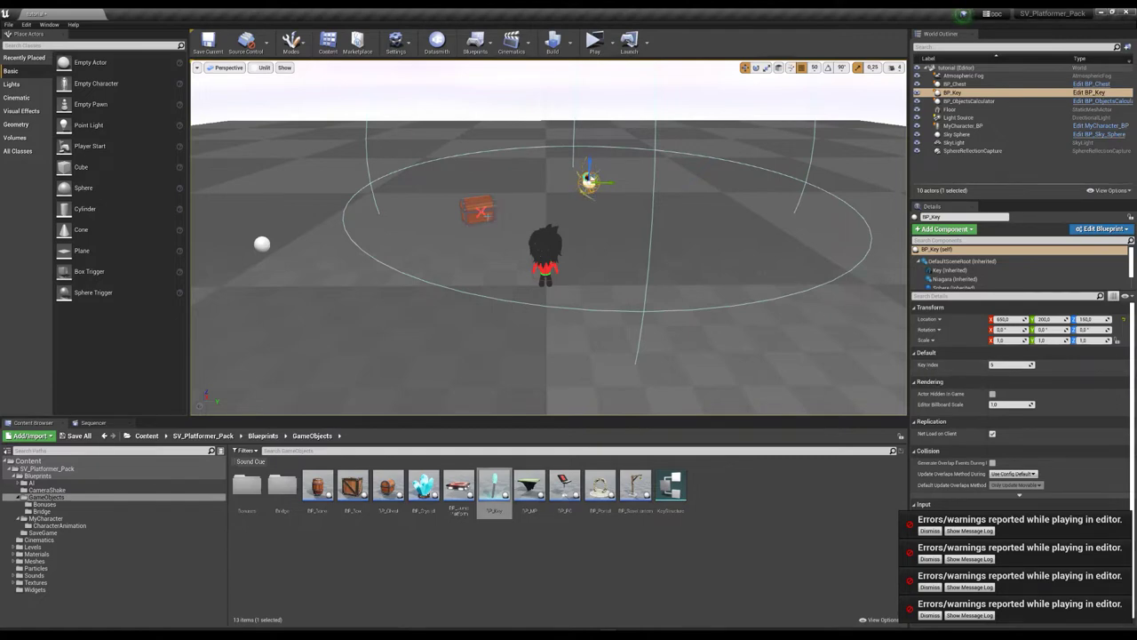
# Set the chest's Chest Index and the key's Key Index to the same number.
pyautogui.click(476, 206)
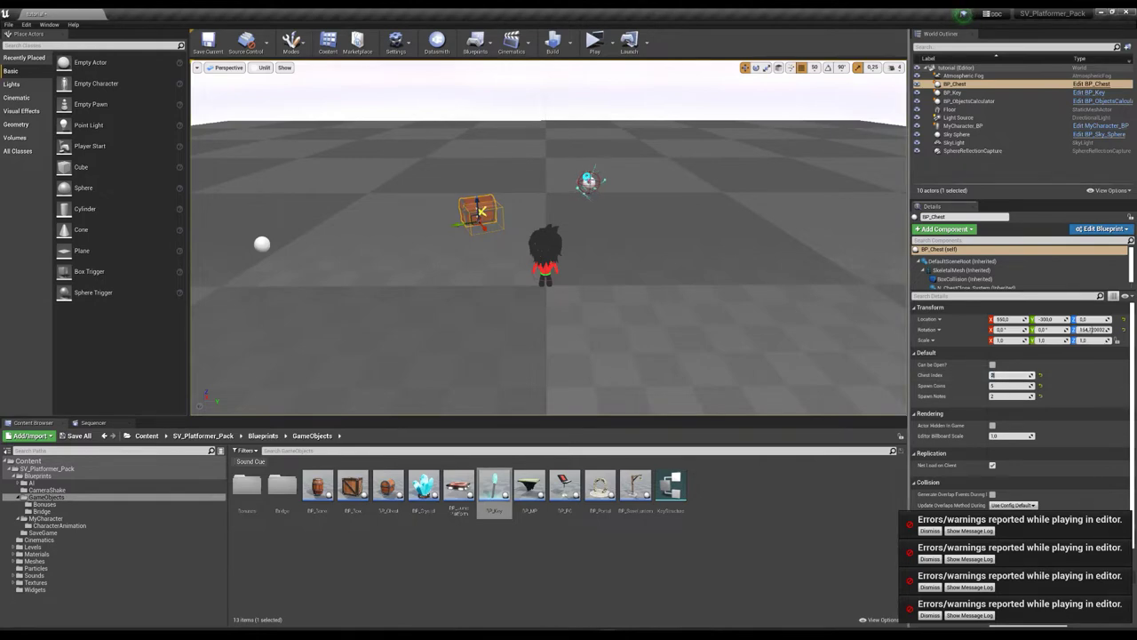
pyautogui.click(589, 179)
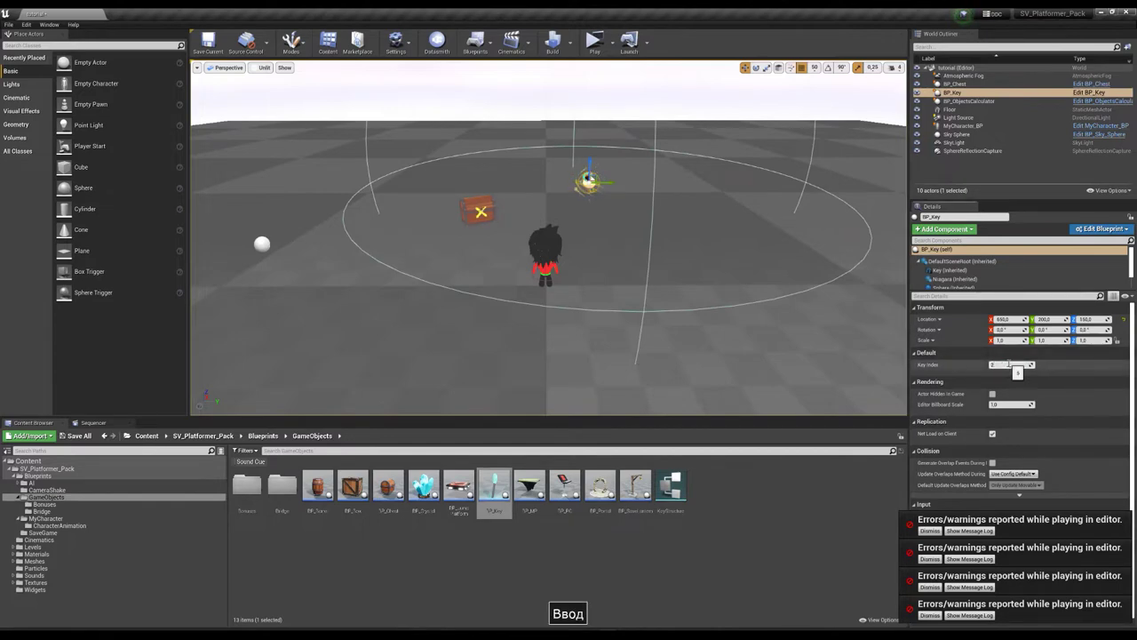
# Save the level, run the preview and walk the character up to the locked chest without picking up the key.
pyautogui.click(568, 199)
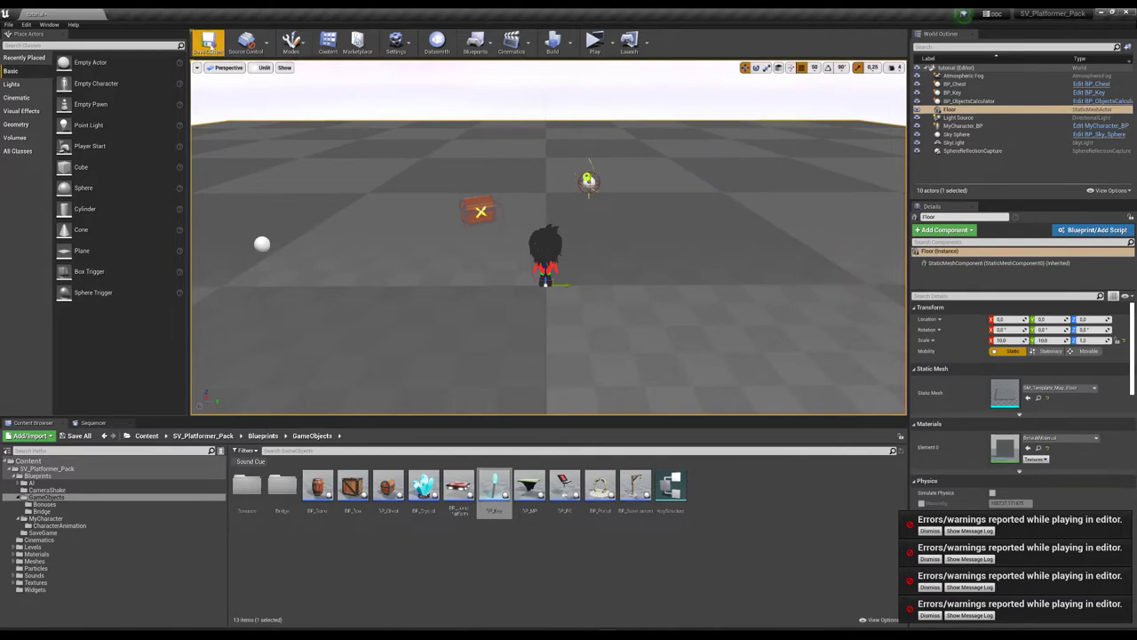
pyautogui.click(594, 40)
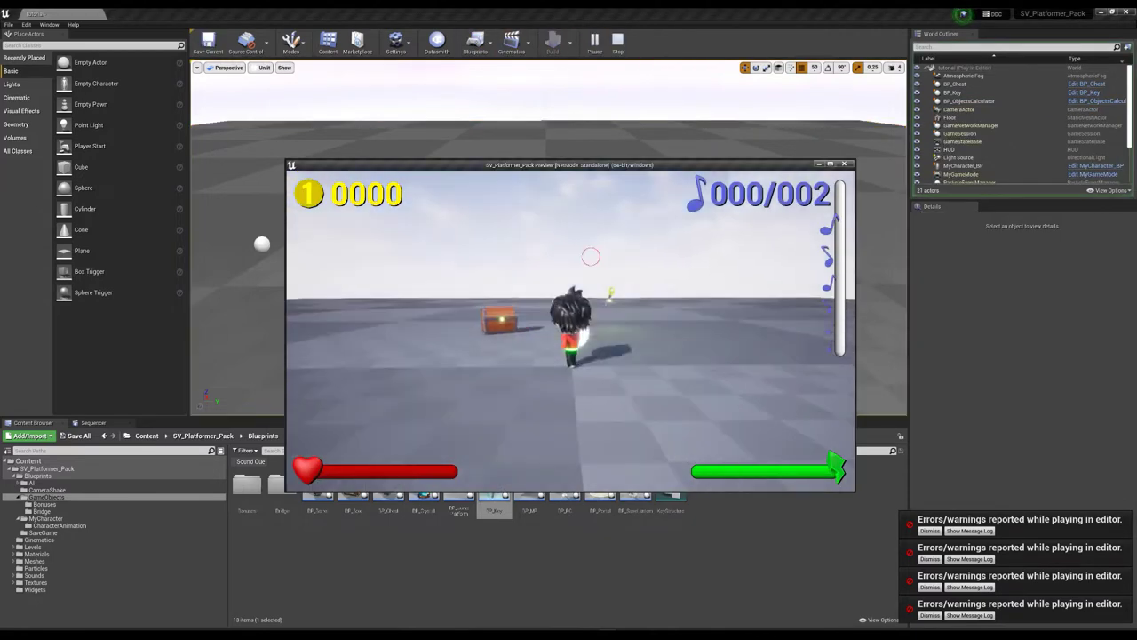
pyautogui.press('a')
pyautogui.press('w')
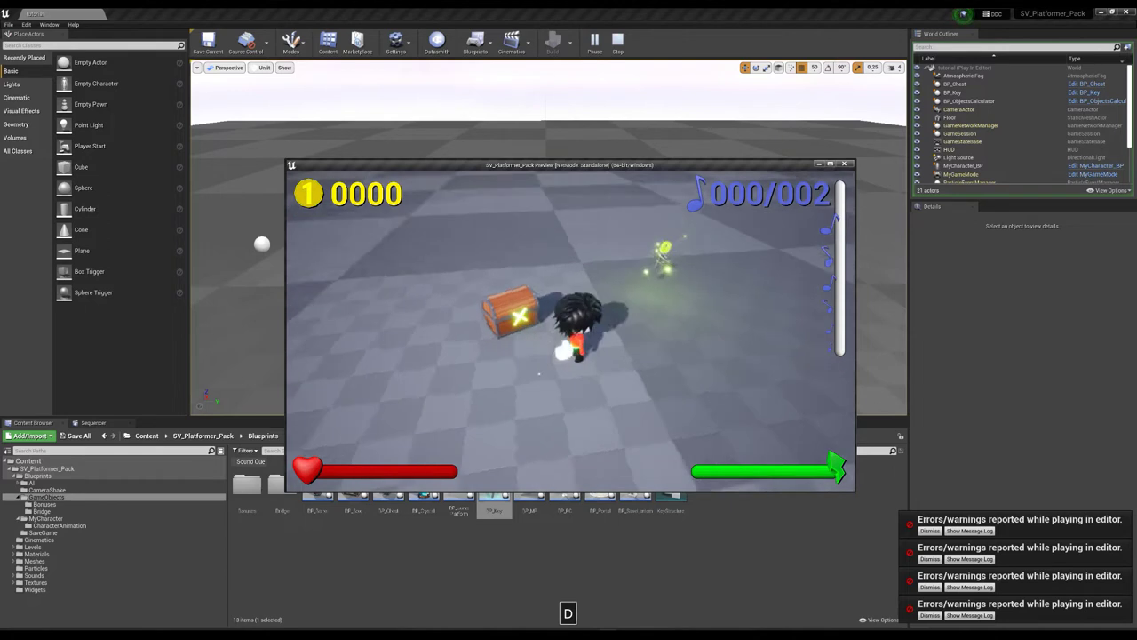
pyautogui.press('a')
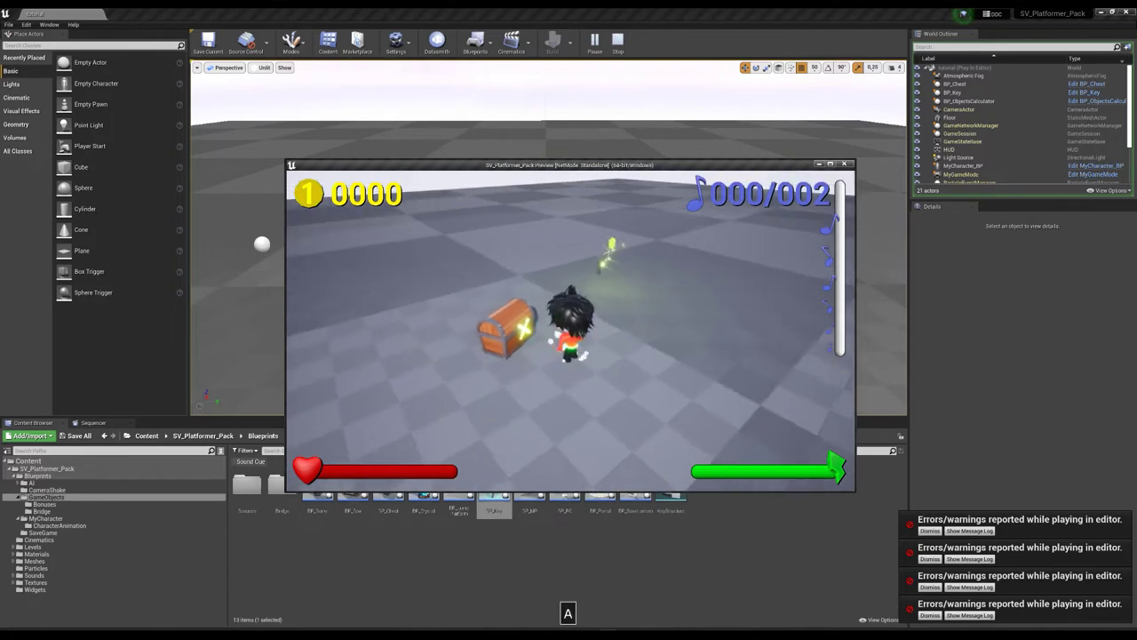
pyautogui.press('a')
pyautogui.press('a')
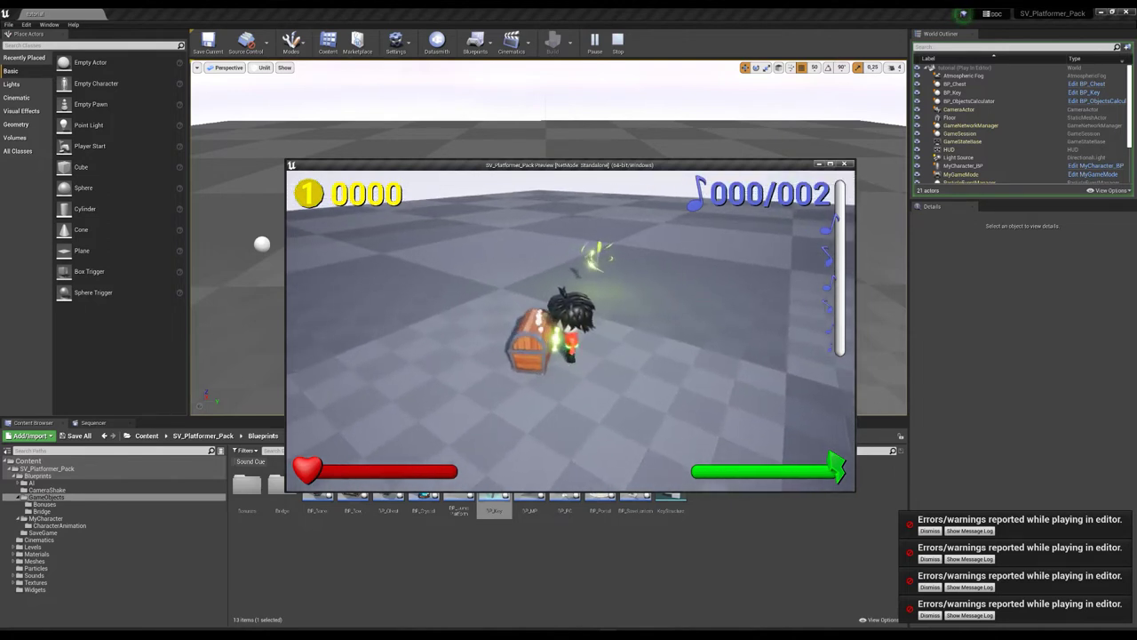
# Collect the key with the character, return to the chest to open it, and end the preview.
pyautogui.press('w')
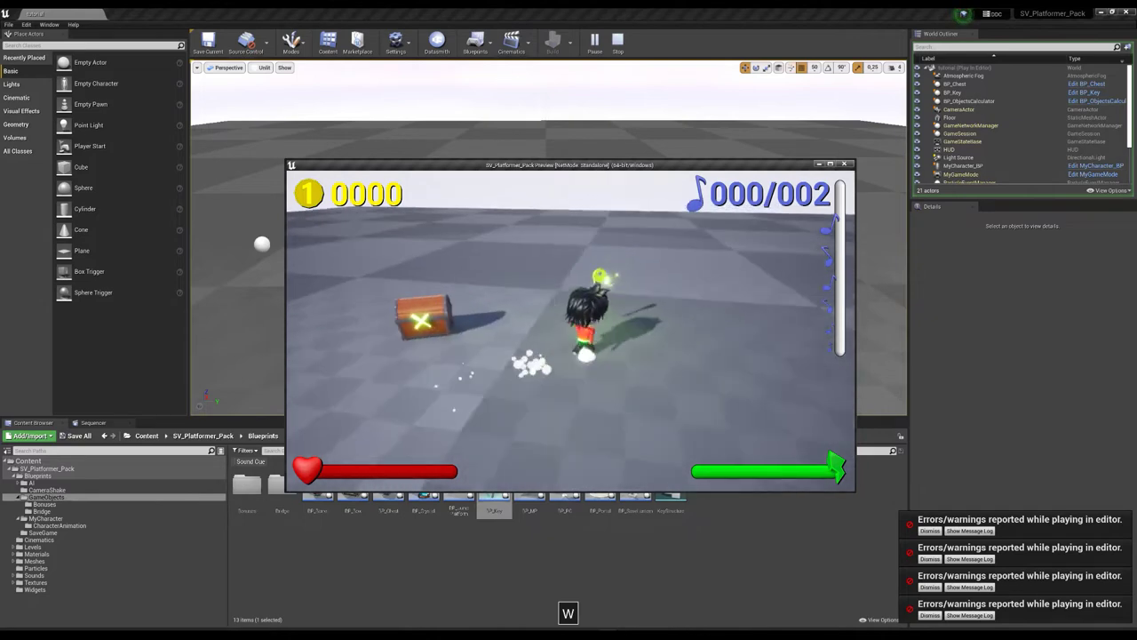
pyautogui.press('a')
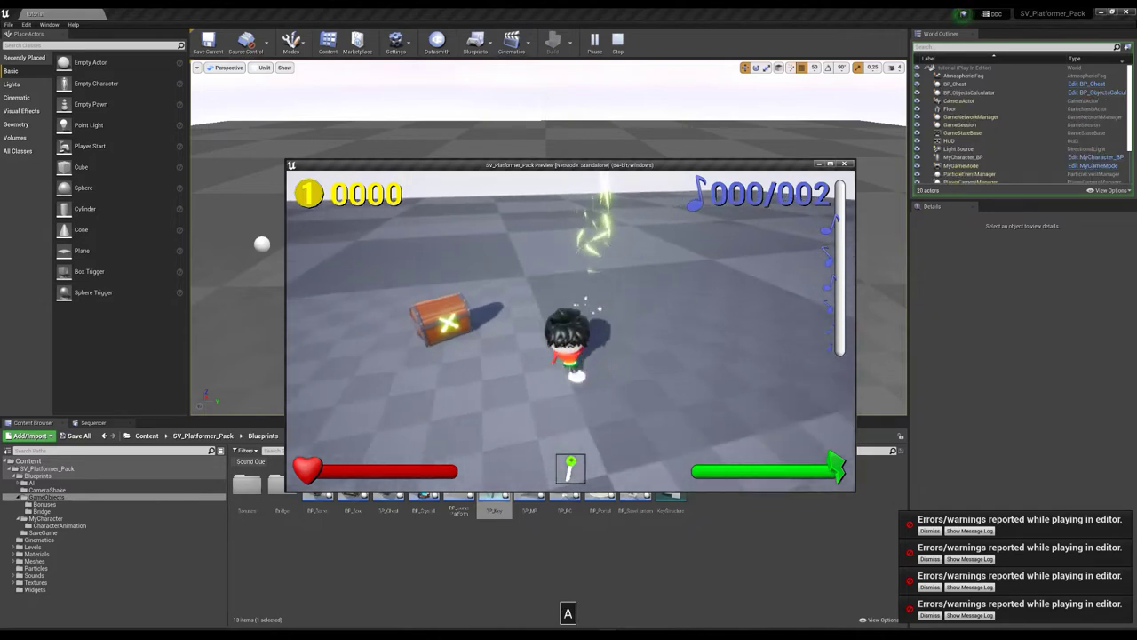
pyautogui.press('w')
pyautogui.press('a')
pyautogui.press('d')
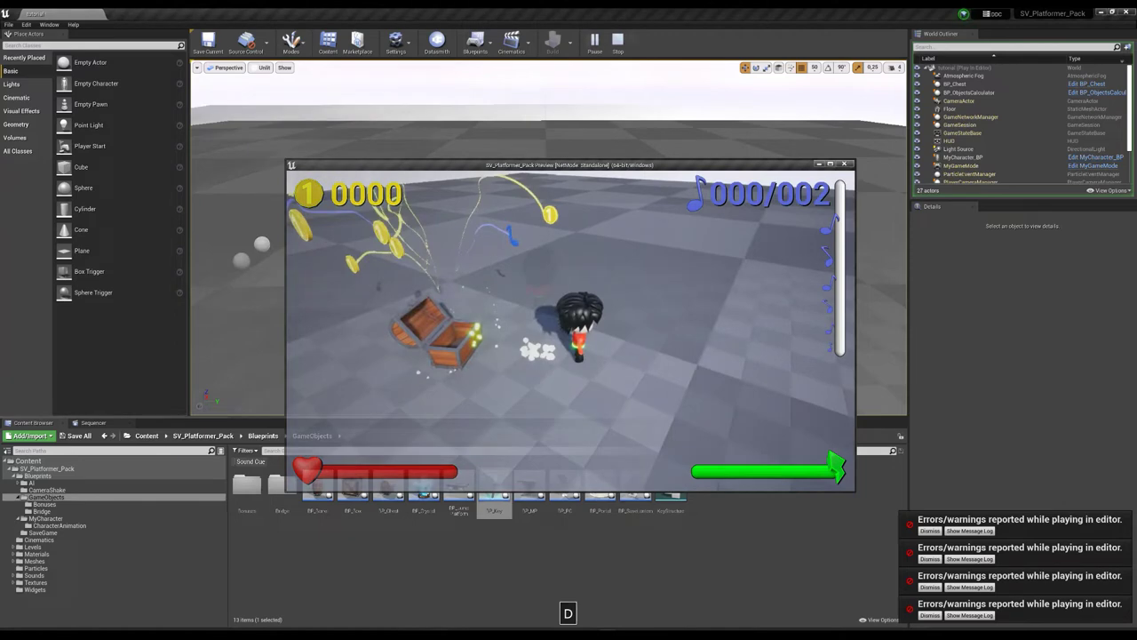
pyautogui.press('Escape')
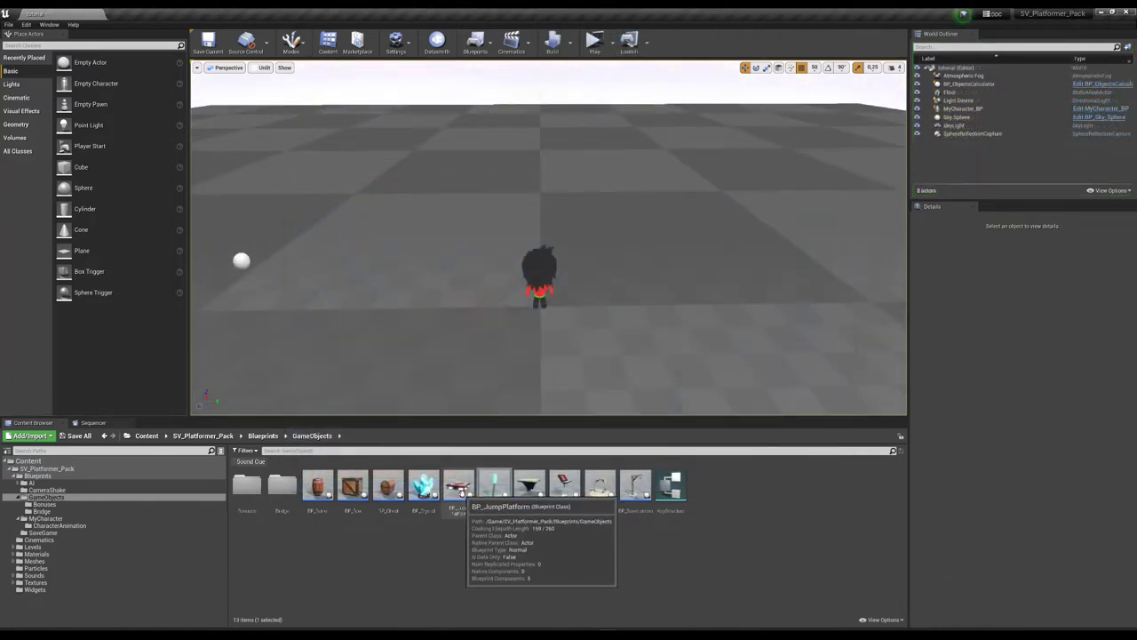
# Place BP_JumpPlatform on the floor ahead of the character at X 450, Y -150 and select its force vector handle.
pyautogui.moveTo(458, 487); pyautogui.dragTo(450, 334)
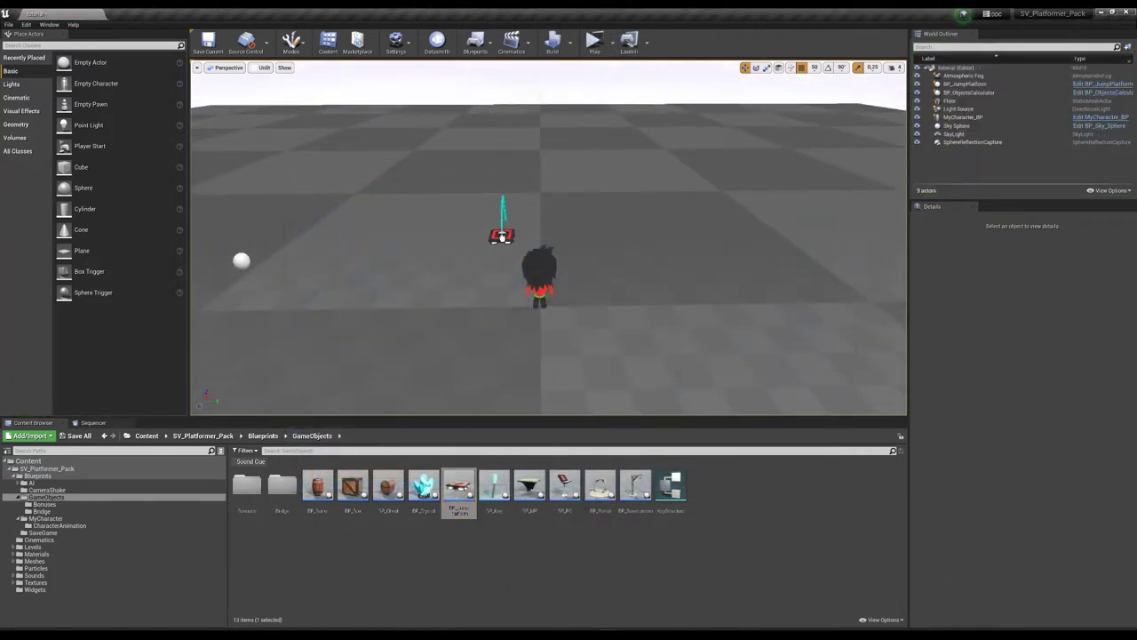
pyautogui.moveTo(502, 237); pyautogui.dragTo(502, 237)
pyautogui.press('d')
pyautogui.moveTo(502, 238); pyautogui.dragTo(400, 236, button='right')
pyautogui.press('w')
pyautogui.press('s')
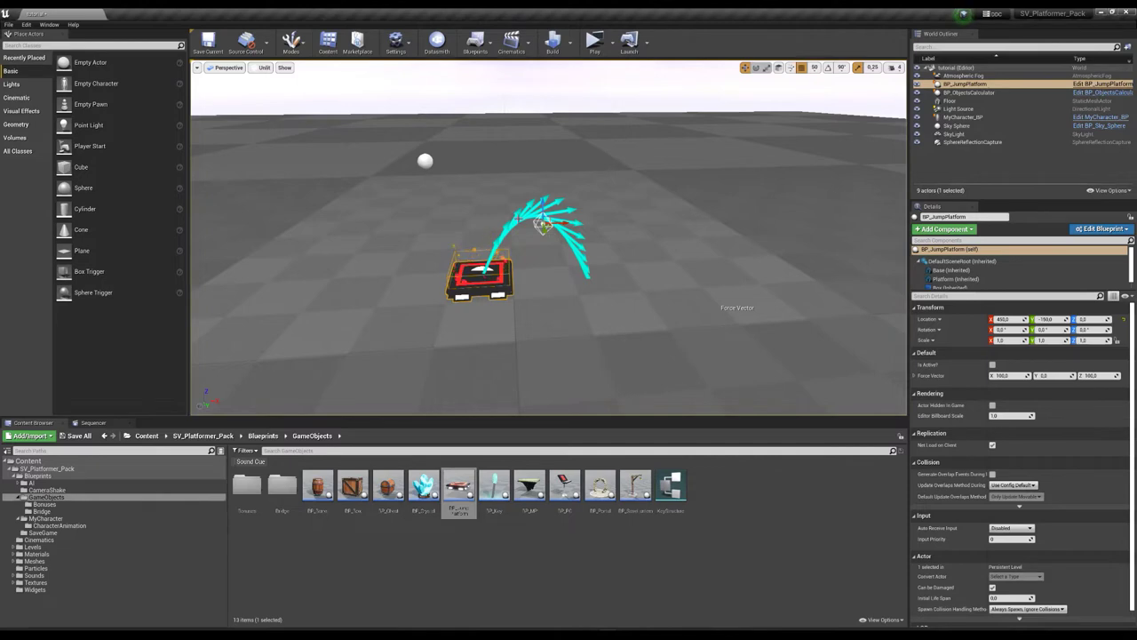
# Set the jump platform's Force Vector to X 400, Y 0, Z 450 and enable Is Active.
pyautogui.moveTo(549, 217); pyautogui.dragTo(745, 117)
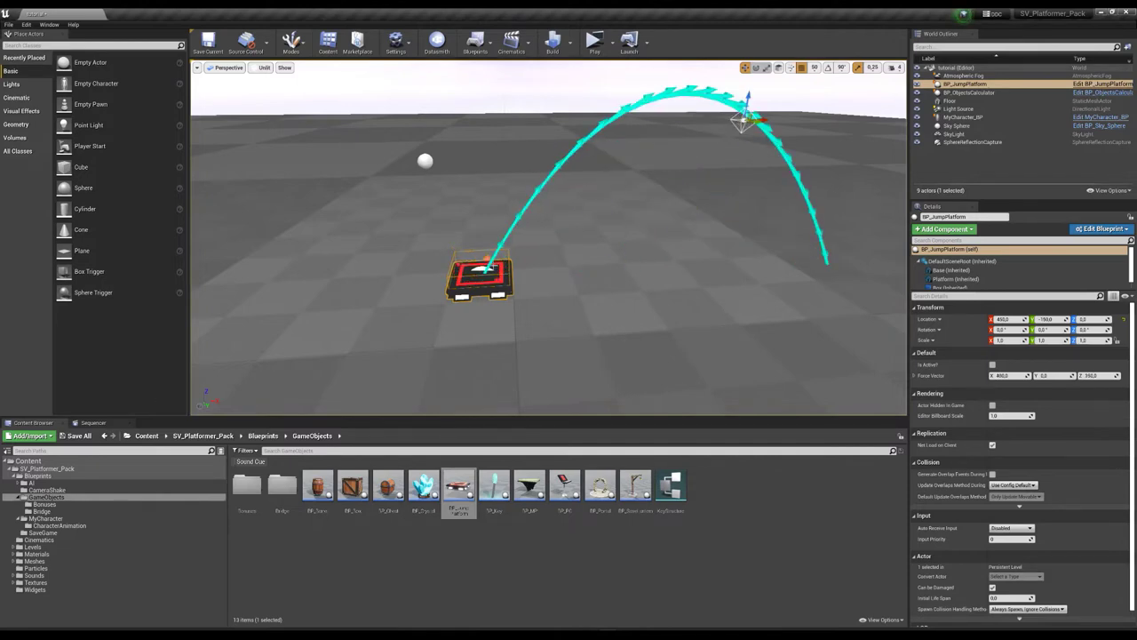
pyautogui.press('d')
pyautogui.moveTo(729, 117); pyautogui.dragTo(714, 172, button='right')
pyautogui.press('s')
pyautogui.press('a')
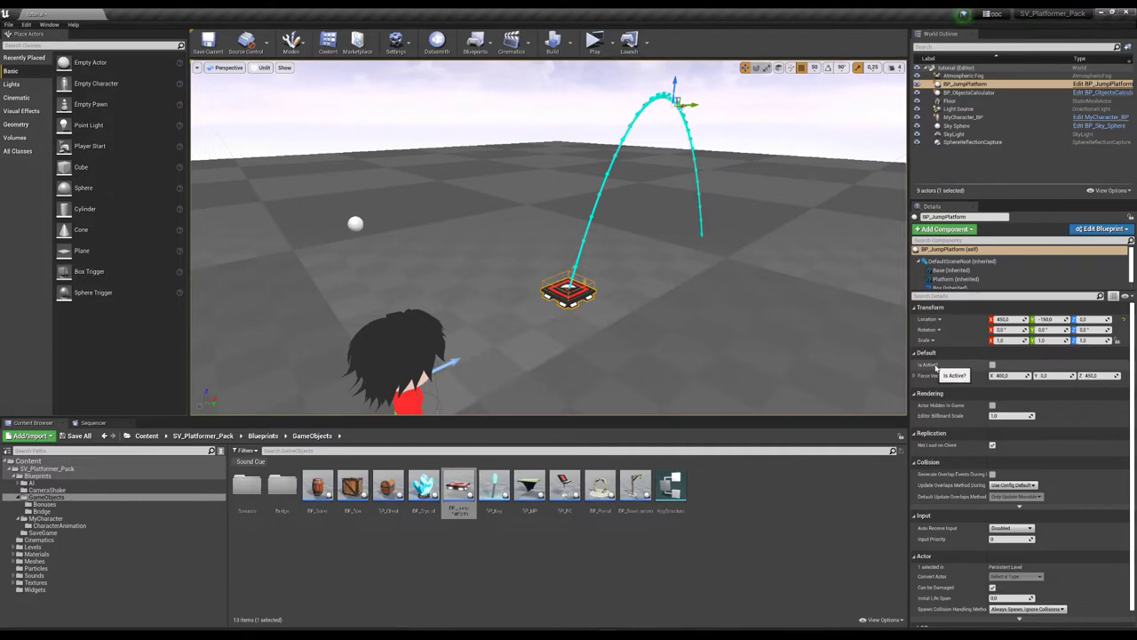
pyautogui.click(993, 364)
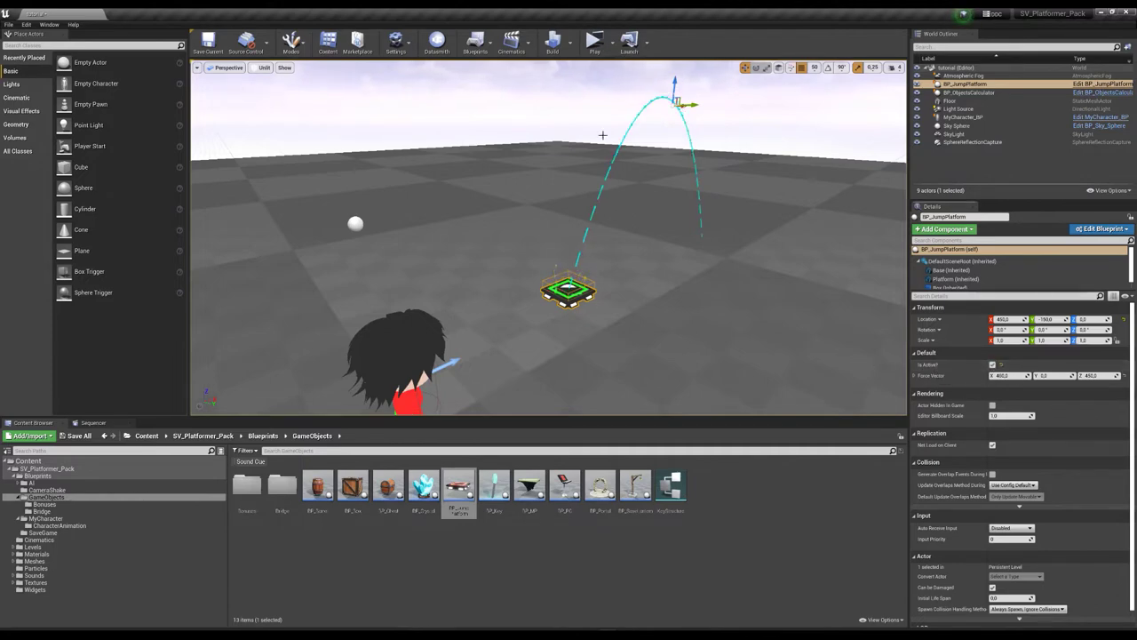
# Run the level preview, launch the character from the active jump platform, walk around, and end the preview.
pyautogui.click(595, 46)
pyautogui.press('a')
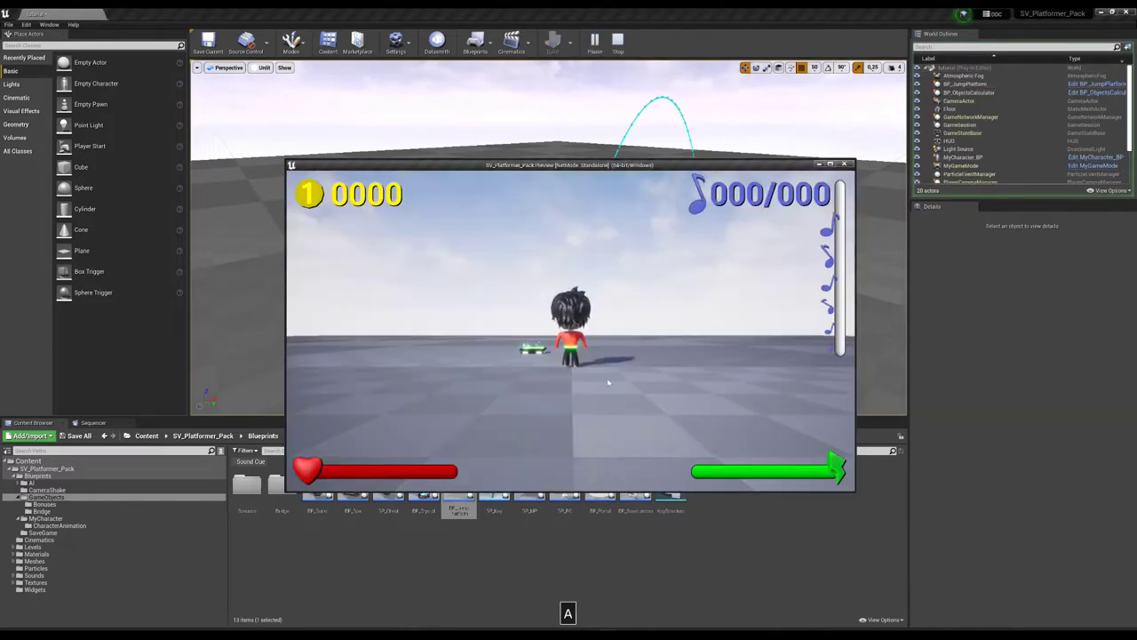
pyautogui.press('d')
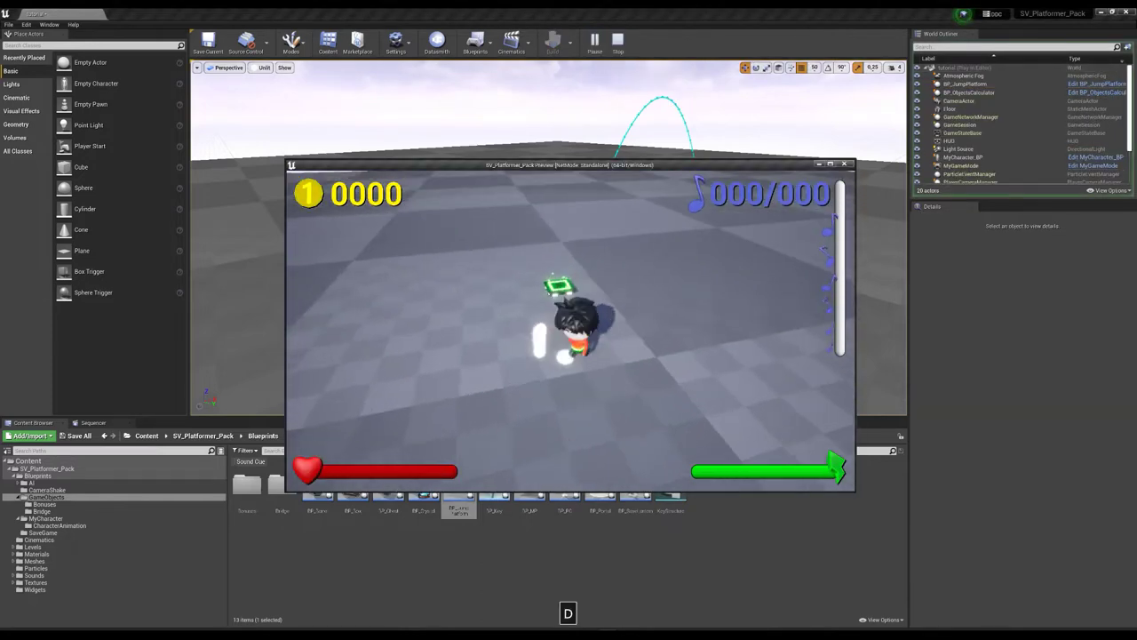
pyautogui.press('w')
pyautogui.press('a')
pyautogui.press('w')
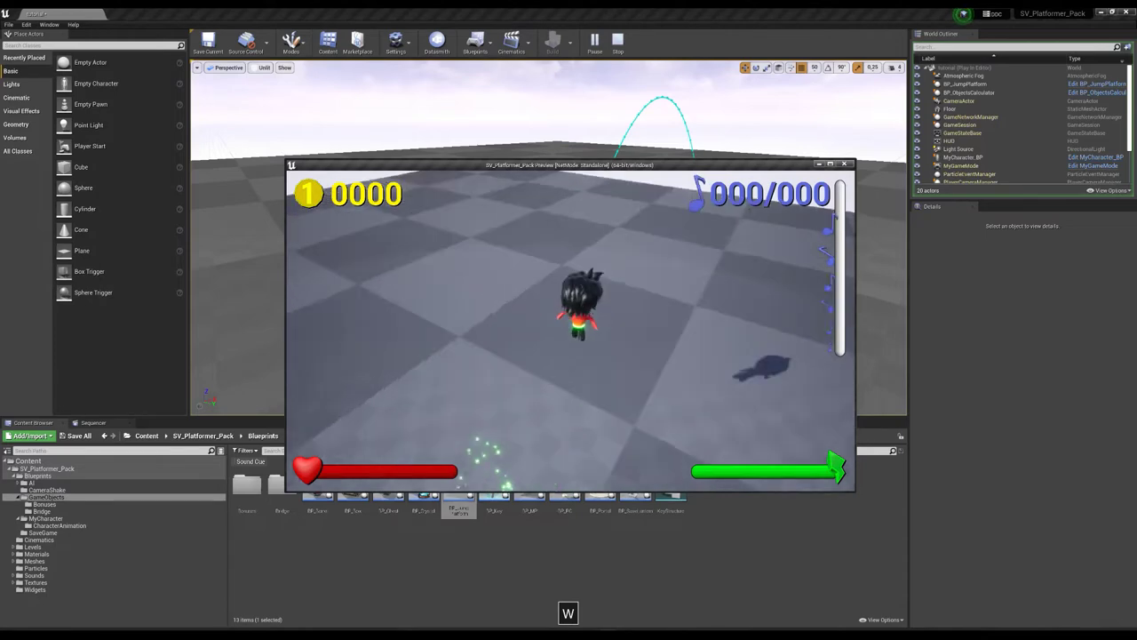
pyautogui.press('w')
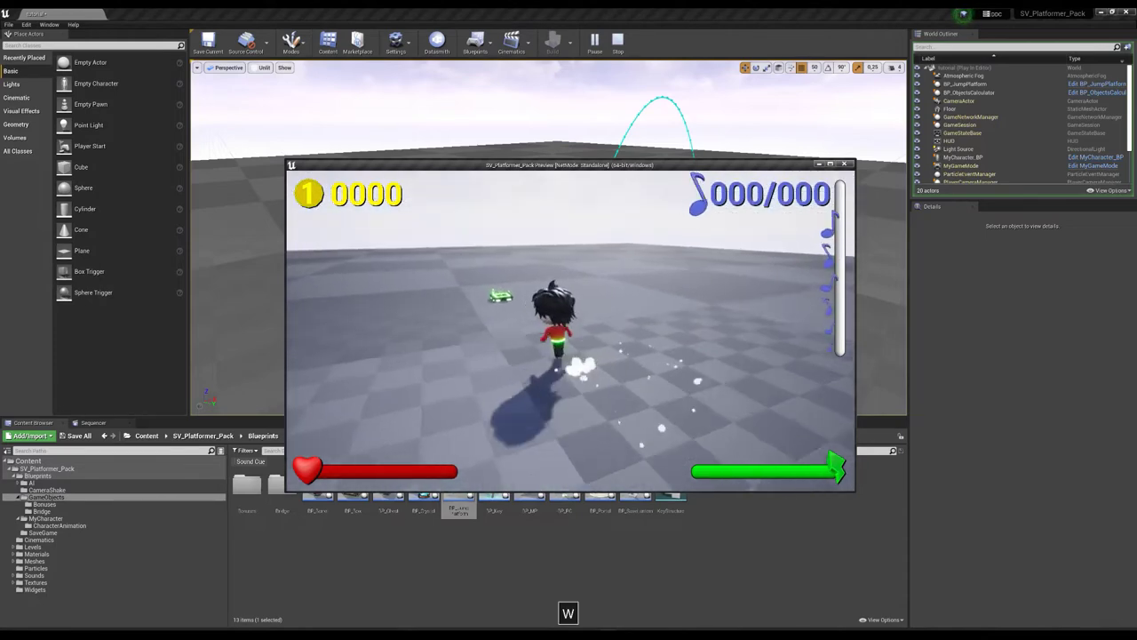
pyautogui.press('w')
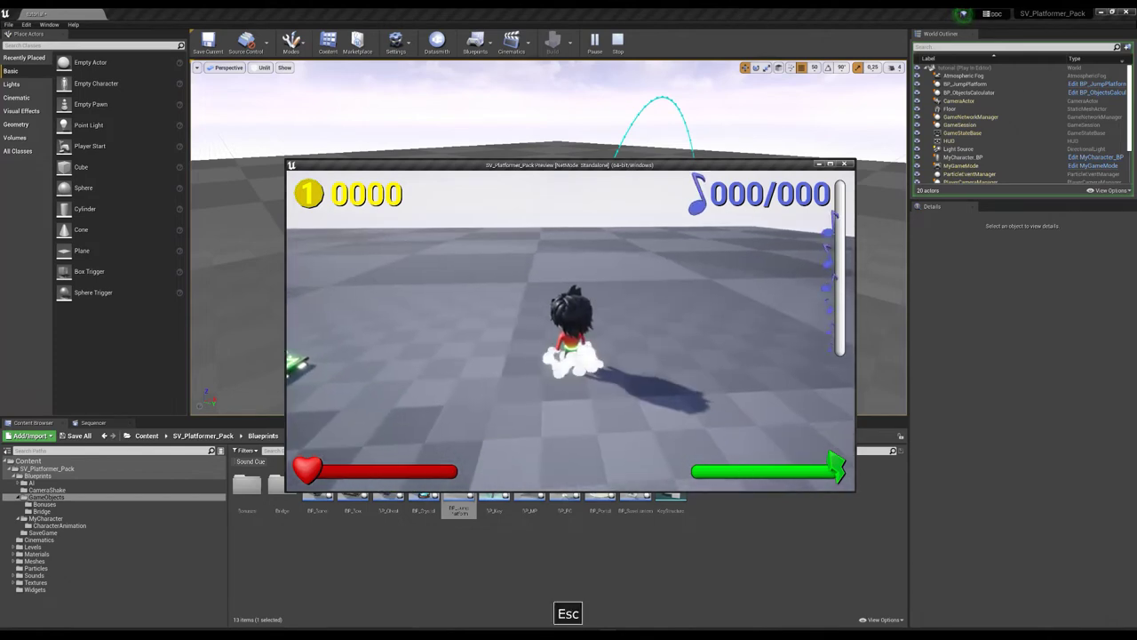
pyautogui.press('Escape')
# Place a second BP_JumpPlatform where the first platform's trajectory lands, at X 1150, Y -150, and select it.
pyautogui.press('d')
pyautogui.moveTo(526, 327)
pyautogui.mouseDown(button='right')
pyautogui.moveTo(506, 382)
pyautogui.moveTo(544, 339)
pyautogui.mouseUp(button='right')
pyautogui.press('a')
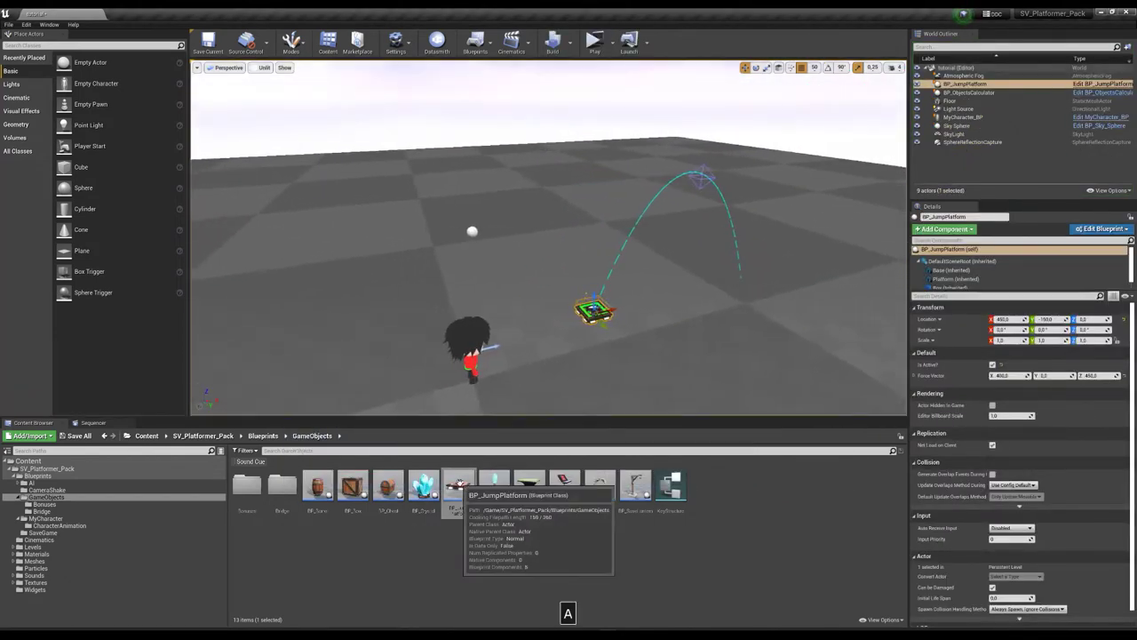
pyautogui.moveTo(458, 486); pyautogui.dragTo(740, 276)
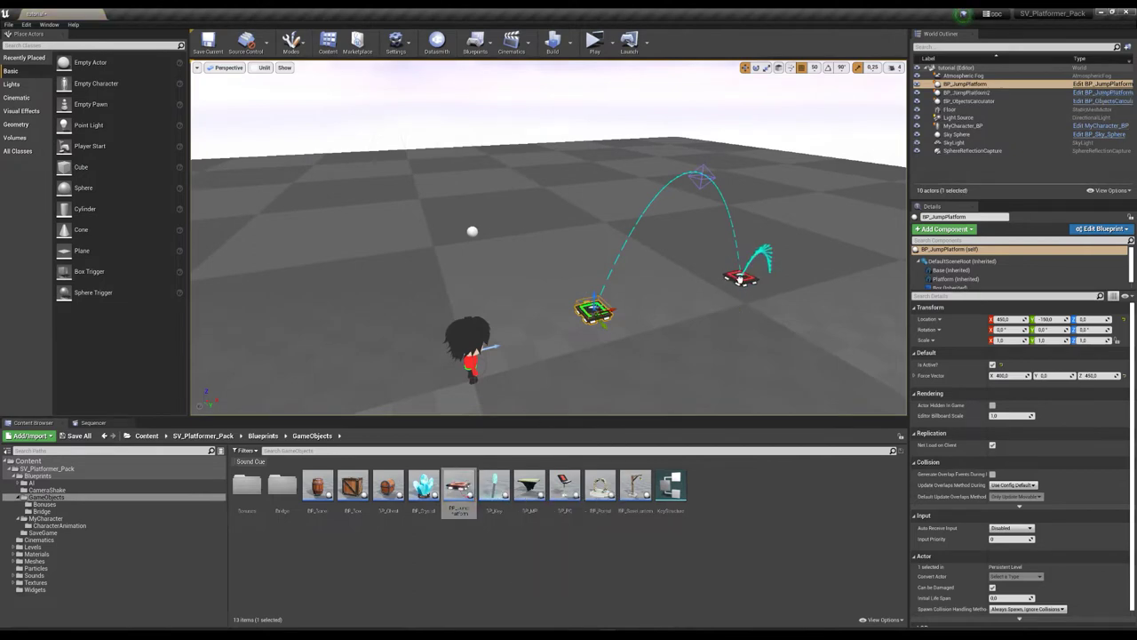
pyautogui.click(740, 276)
pyautogui.press('d')
pyautogui.moveTo(740, 277); pyautogui.dragTo(533, 325, button='right')
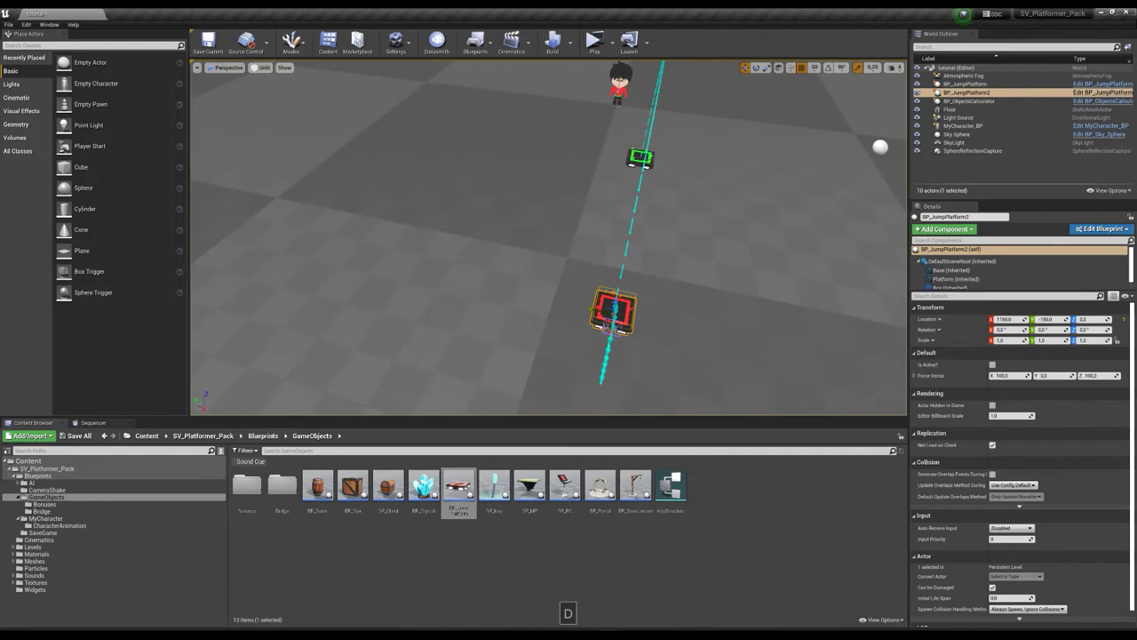
# Aim the second jump platform's force vector in a high arc off to the side, save the level and enable Is Active.
pyautogui.moveTo(454, 255); pyautogui.dragTo(297, 104)
pyautogui.click(209, 44)
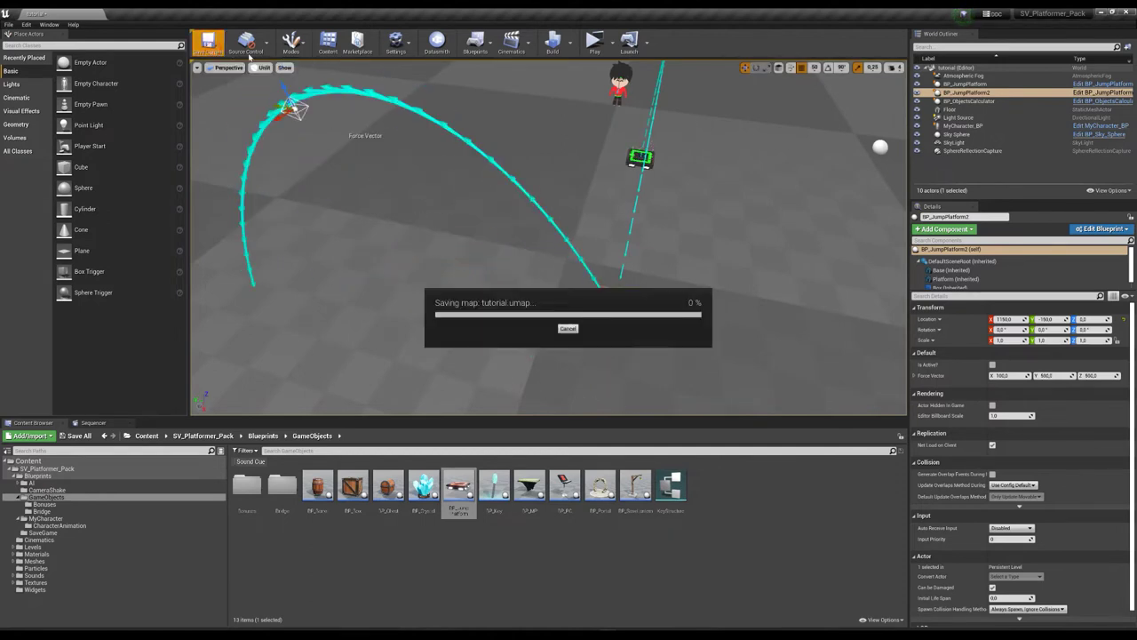
pyautogui.click(993, 364)
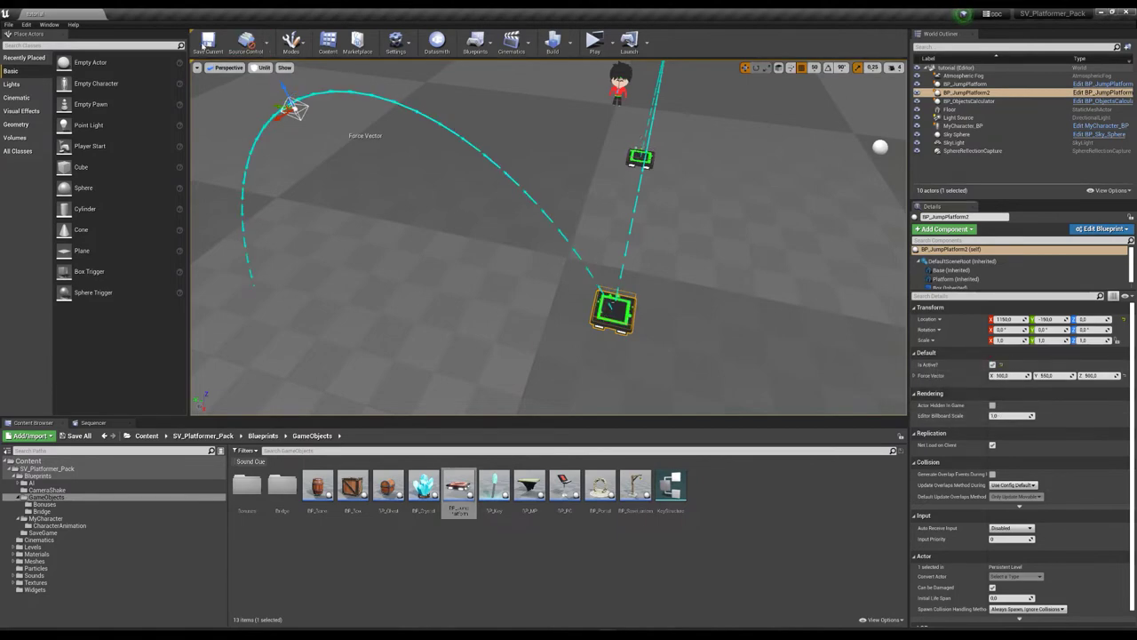
# Run the level preview, send the character across the two linked jump platforms, and end the preview.
pyautogui.click(594, 40)
pyautogui.press('w')
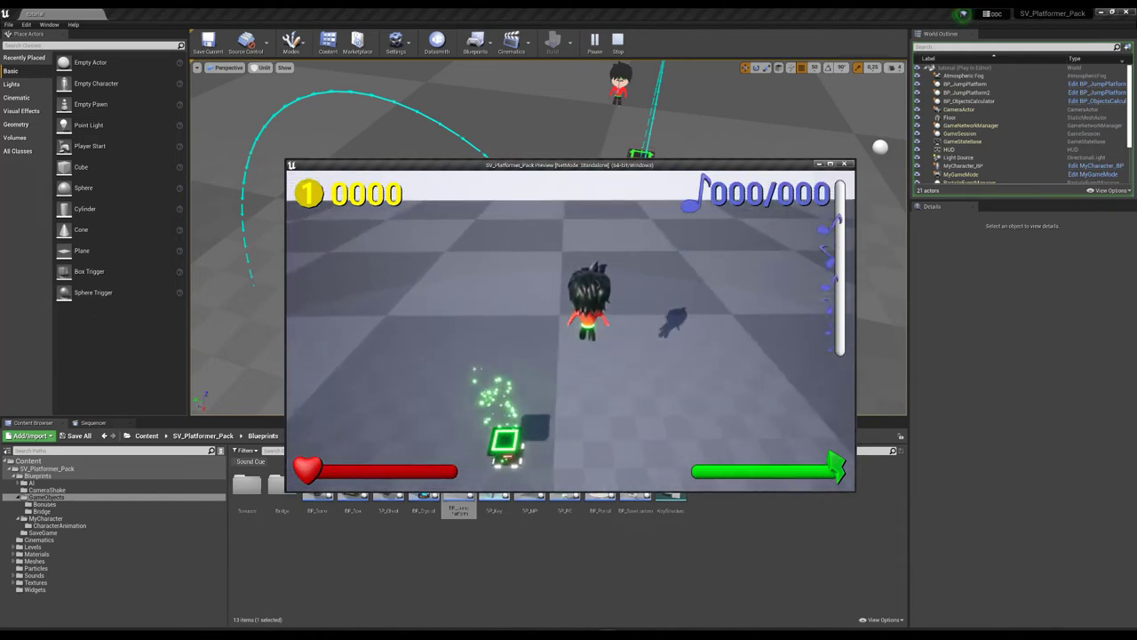
pyautogui.press('Escape')
# Disable Is Active on both jump platforms.
pyautogui.press('a')
pyautogui.moveTo(543, 233); pyautogui.dragTo(659, 256, button='right')
pyautogui.press('w')
pyautogui.press('s')
pyautogui.press('w')
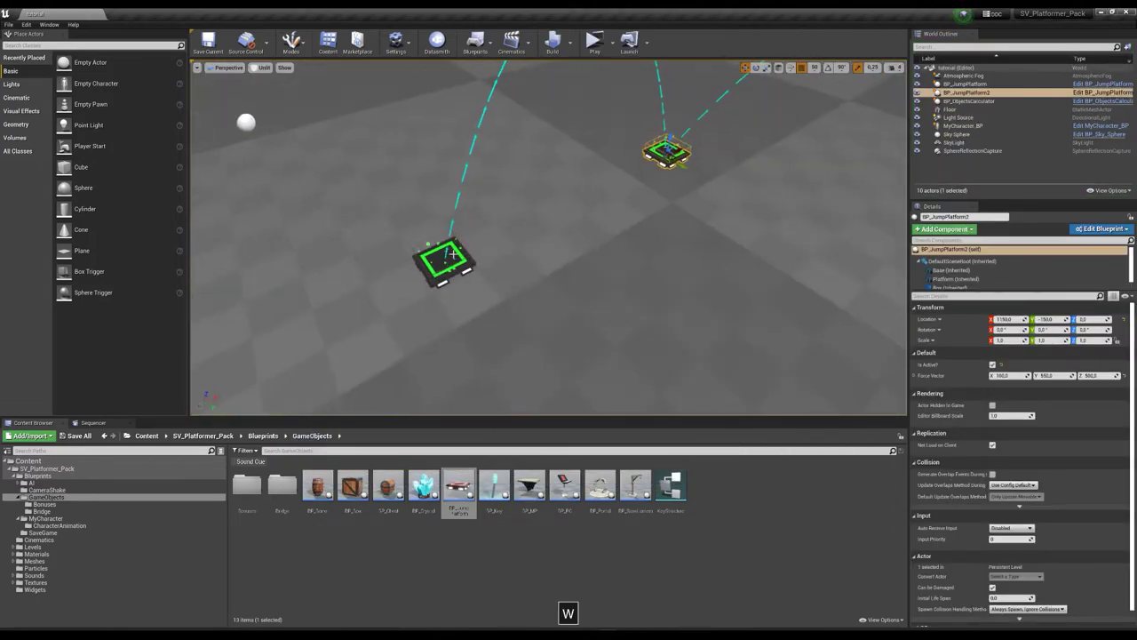
pyautogui.click(450, 262)
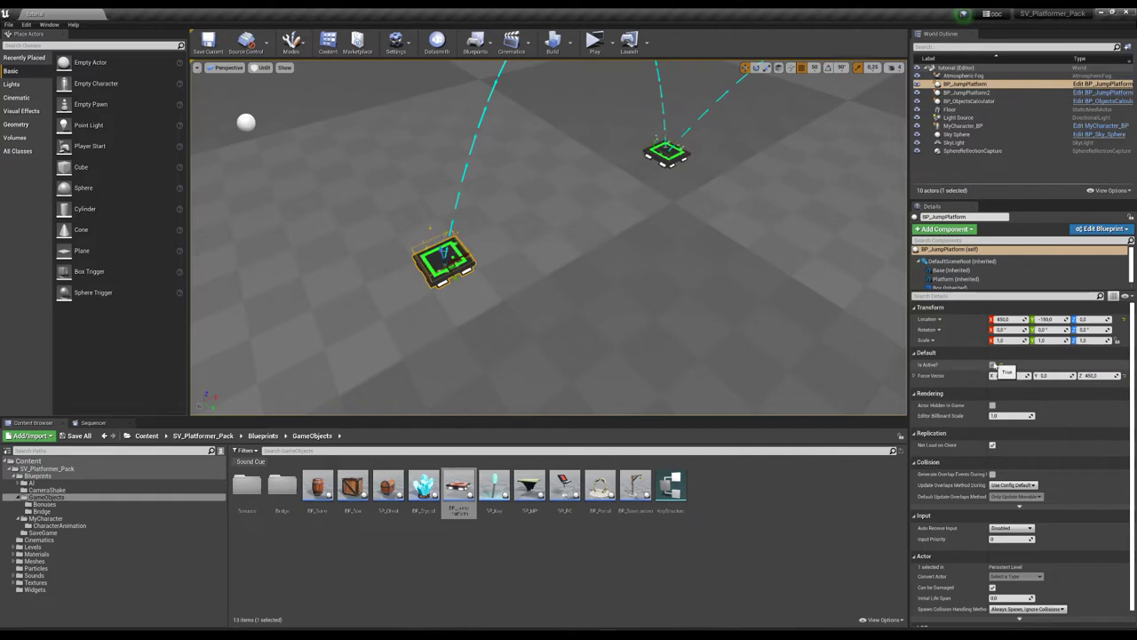
pyautogui.click(670, 151)
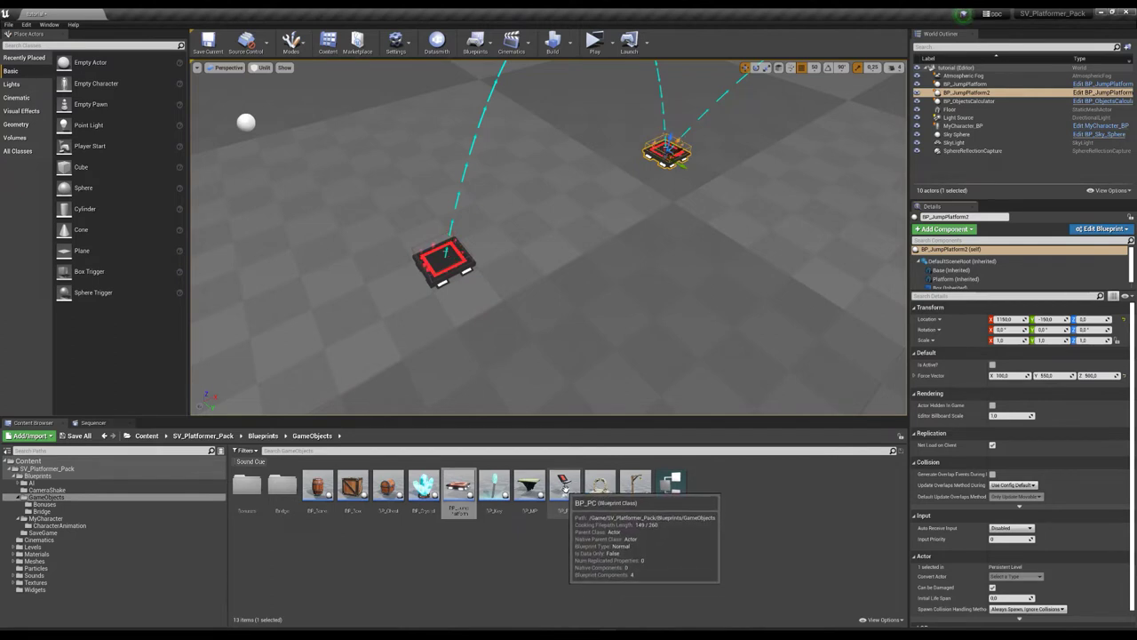
# Place BP_PC at X 600, Y 150, rotate it to face the character's side, and set Need Coins to 1.
pyautogui.moveTo(574, 489); pyautogui.dragTo(607, 325)
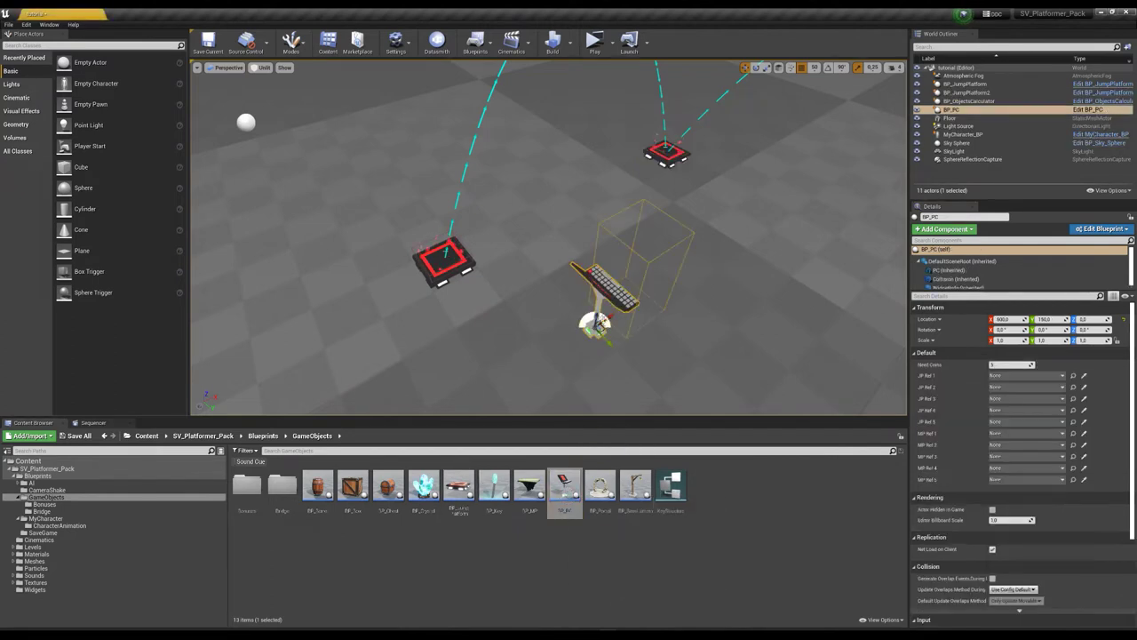
pyautogui.click(756, 67)
pyautogui.moveTo(596, 356); pyautogui.dragTo(533, 354)
pyautogui.moveTo(698, 275)
pyautogui.mouseDown(button='right')
pyautogui.moveTo(746, 277)
pyautogui.moveTo(688, 288)
pyautogui.moveTo(698, 275)
pyautogui.mouseUp(button='right')
pyautogui.press('s')
pyautogui.press('w')
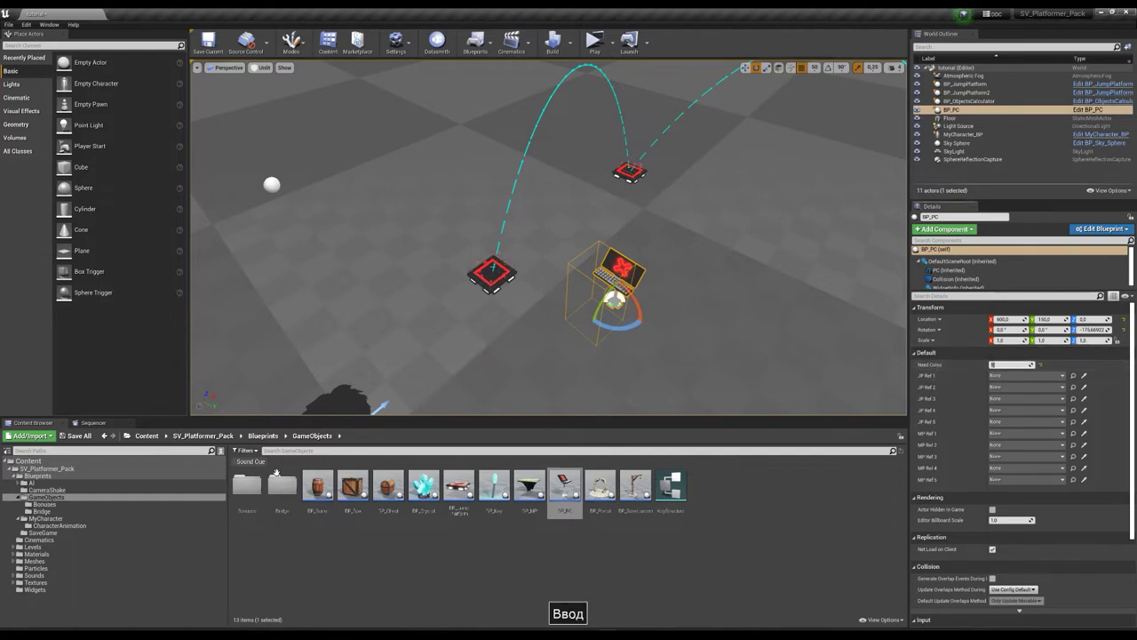
# Place a BP_Coin_Child from the Bonuses folder at X 250, Y -650, Z 150.
pyautogui.doubleClick(247, 484)
pyautogui.moveTo(247, 487); pyautogui.dragTo(337, 233)
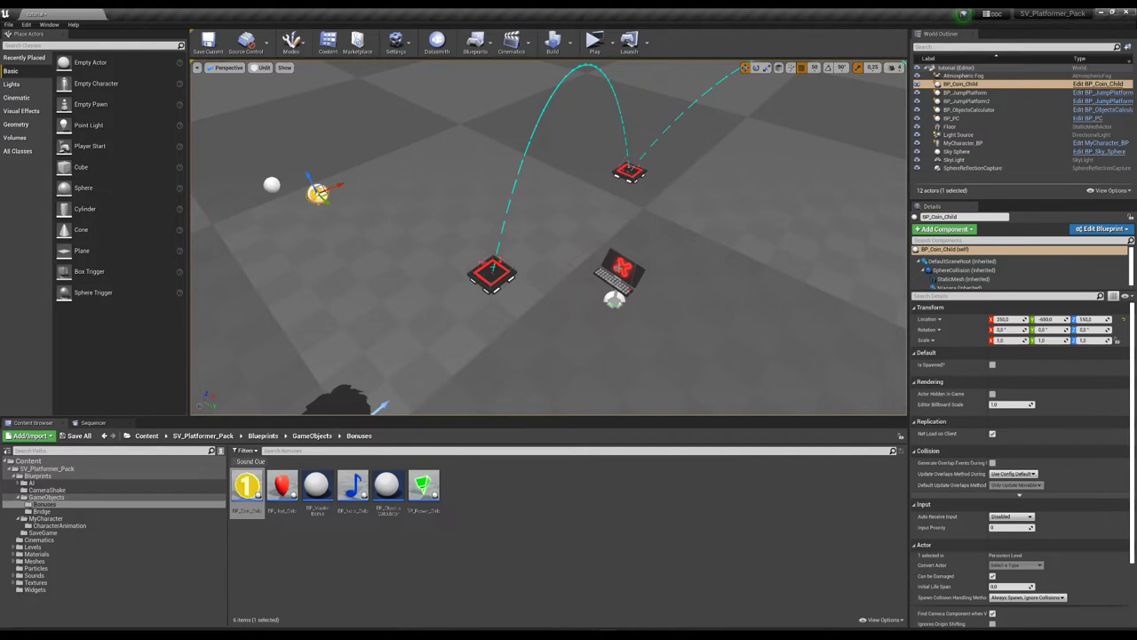
# Assign the first jump platform to BP_PC's JP Ref 1 and the second one to JP Ref 2.
pyautogui.click(619, 268)
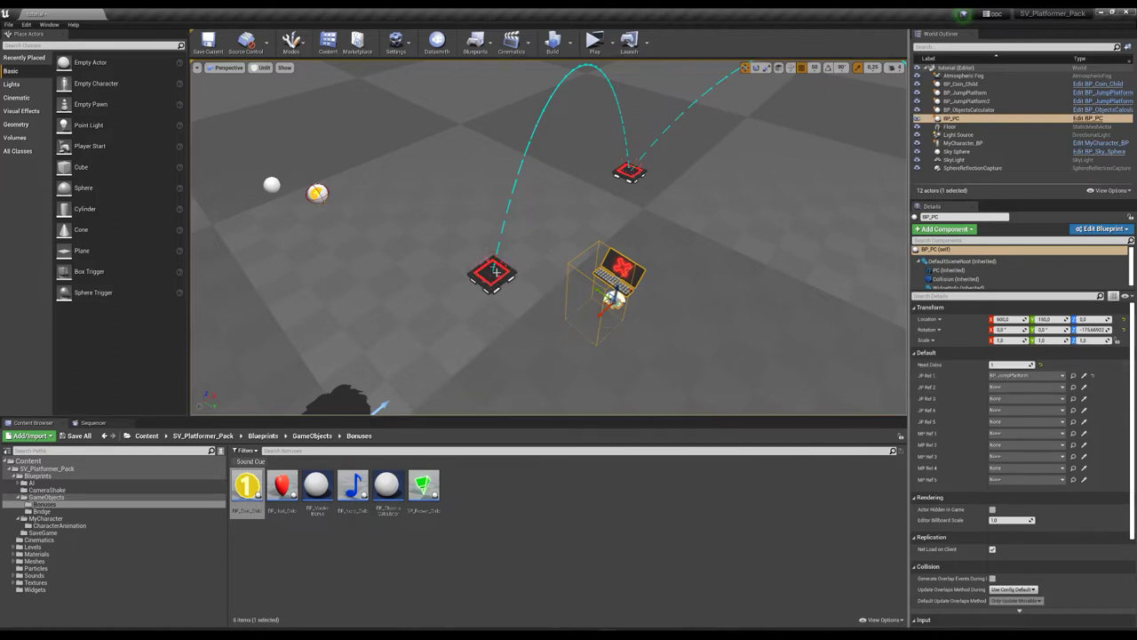
pyautogui.click(1080, 384)
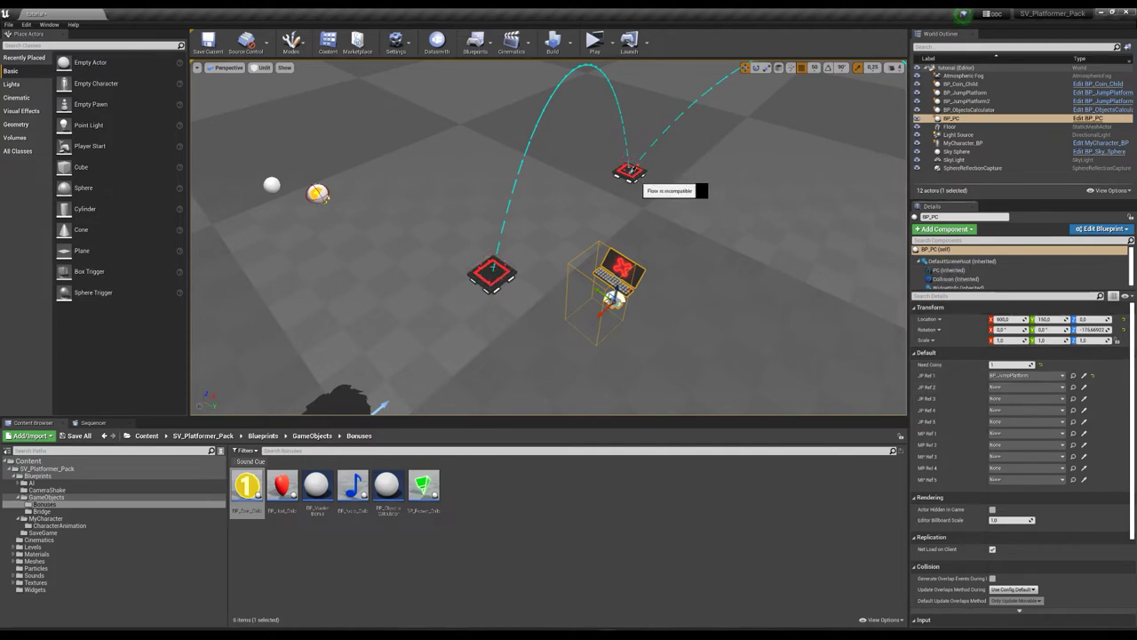
pyautogui.click(629, 170)
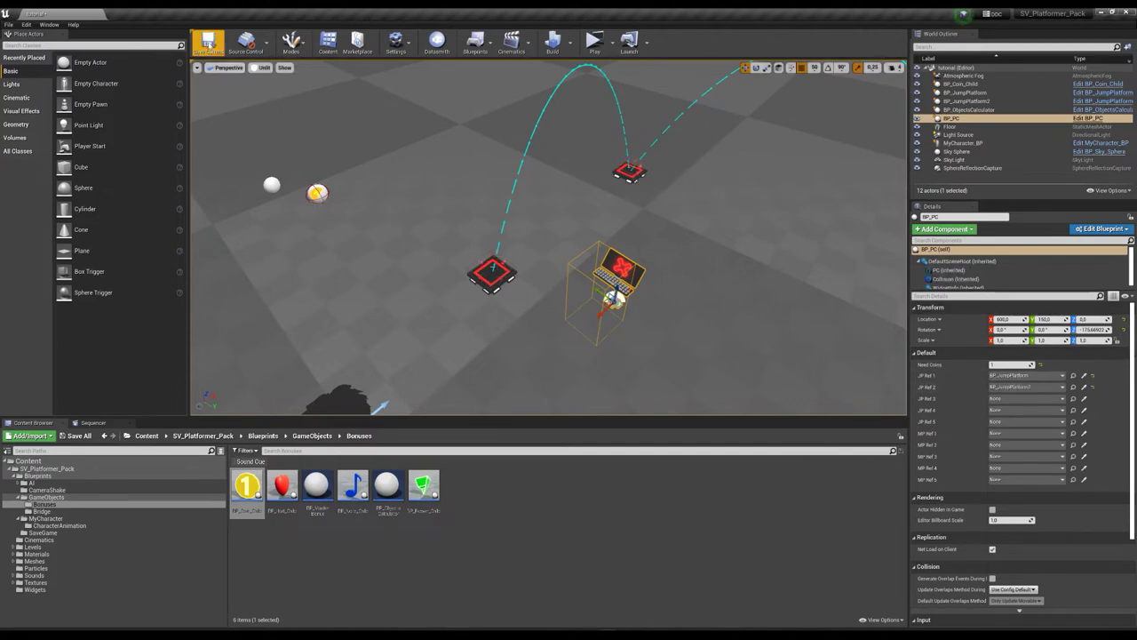
# Run the level preview, walk the character to the PC and try to activate it without any coins.
pyautogui.click(593, 47)
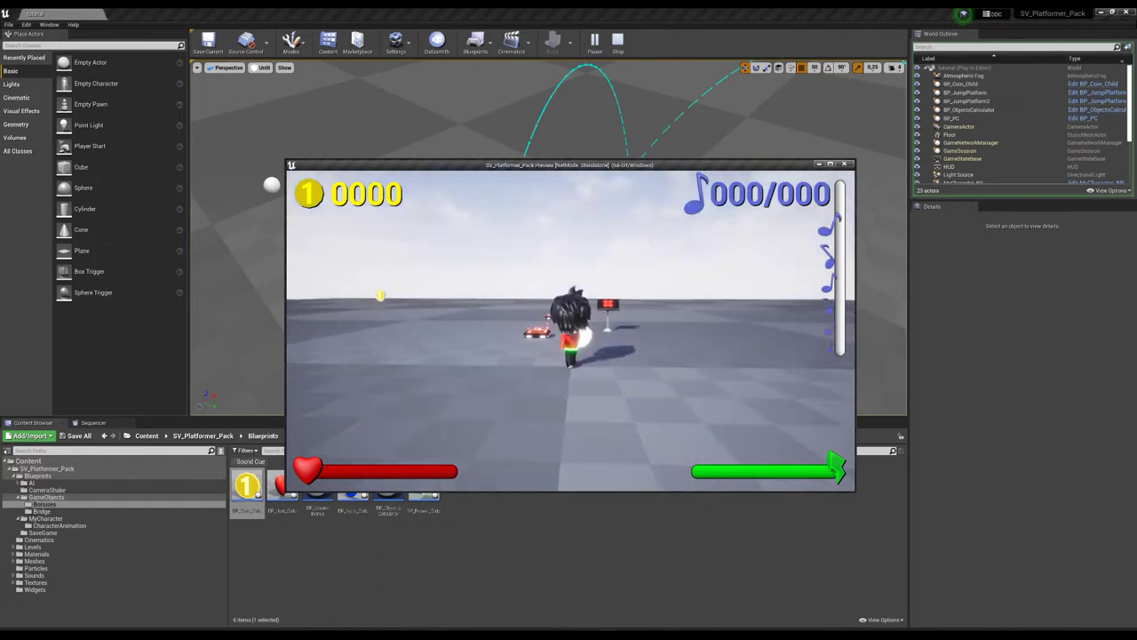
pyautogui.press('a')
pyautogui.press('d')
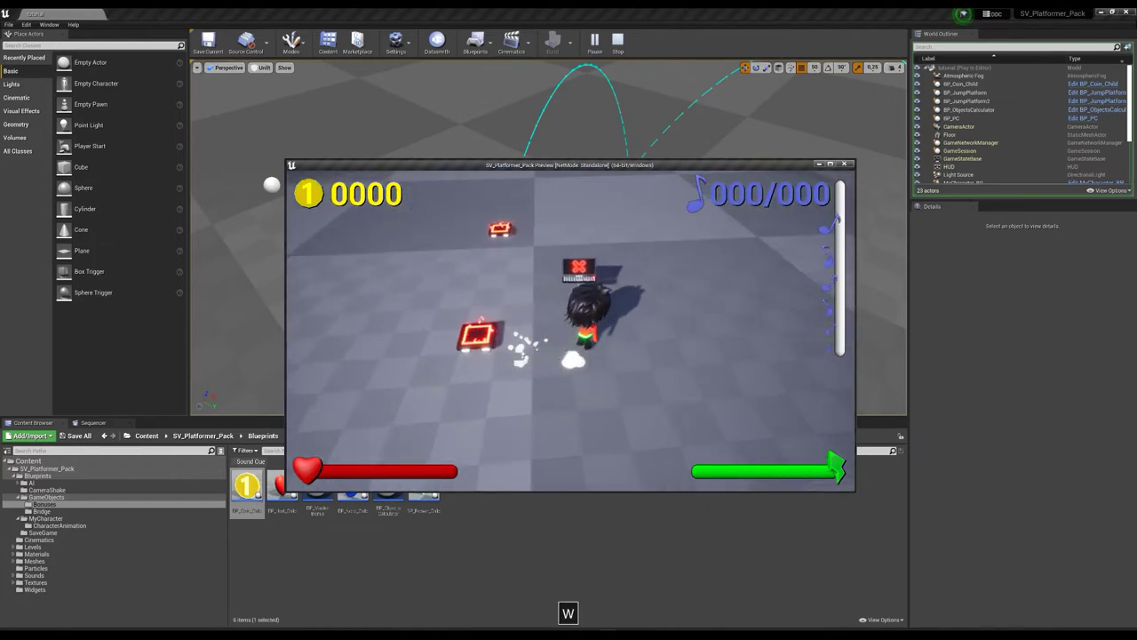
pyautogui.press('s')
pyautogui.press('a')
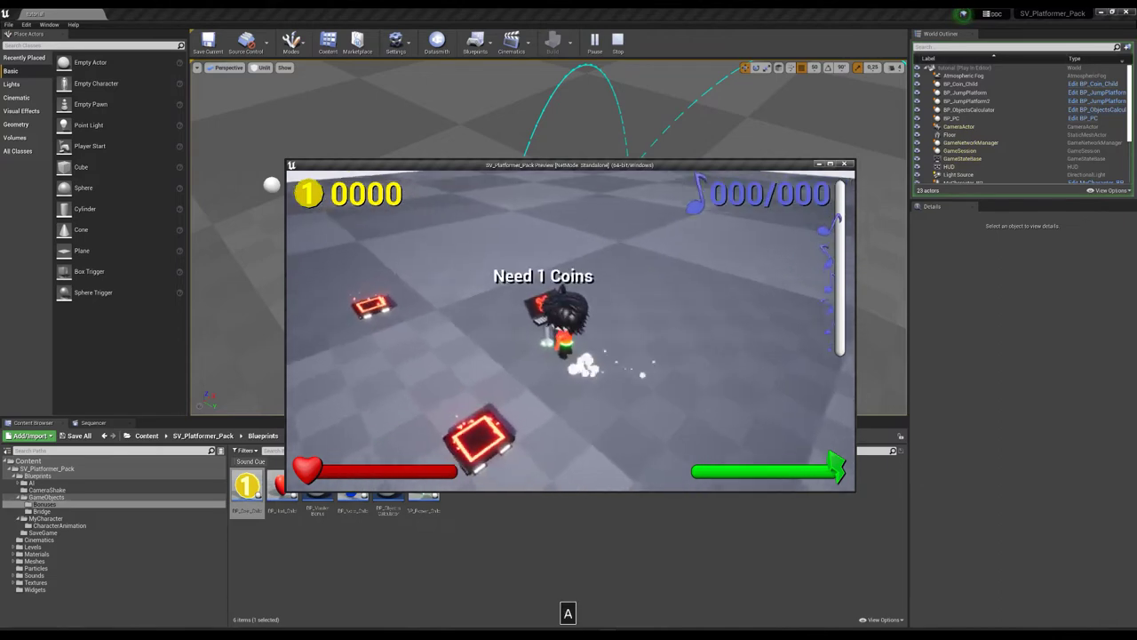
pyautogui.press('e')
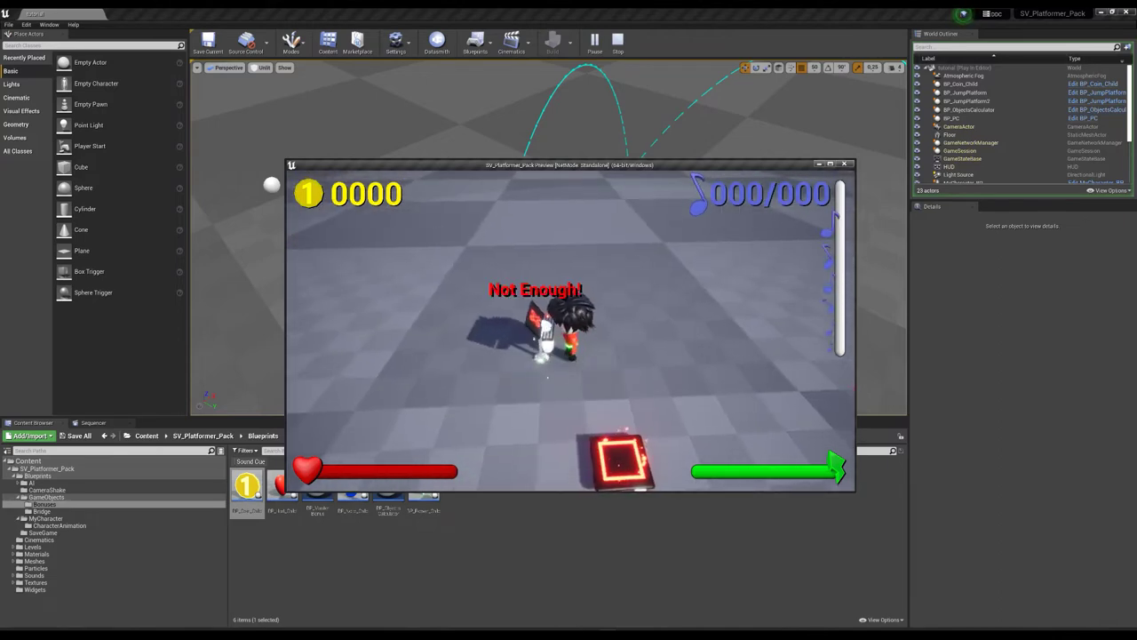
# Collect the coin with the character in the preview.
pyautogui.press('s')
pyautogui.press('w')
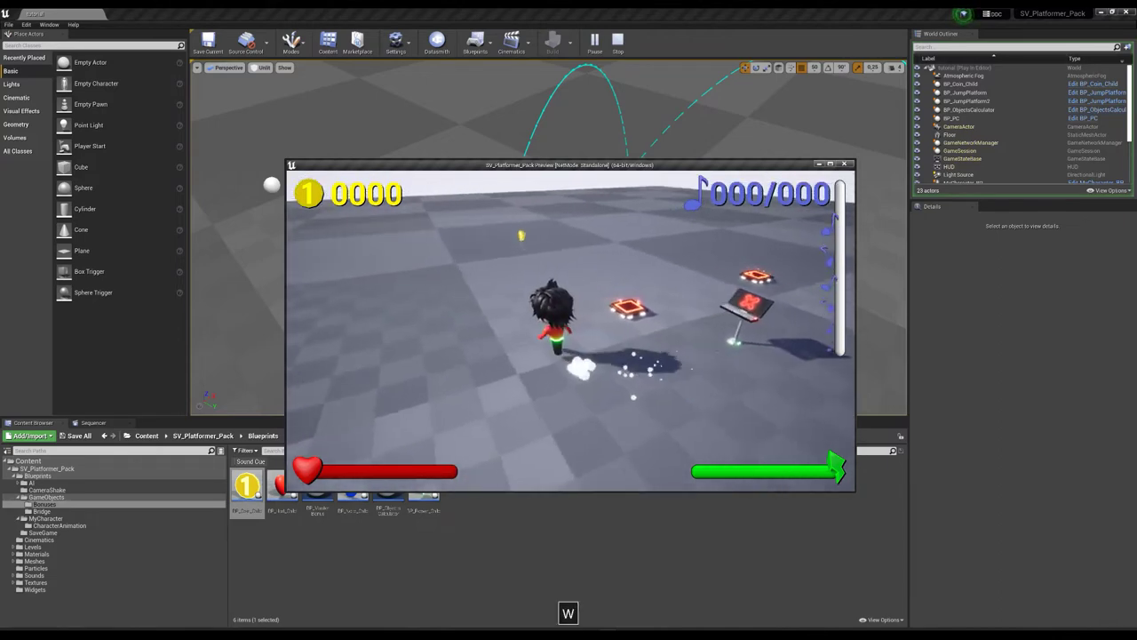
pyautogui.press('a')
pyautogui.press('s')
pyautogui.press('d')
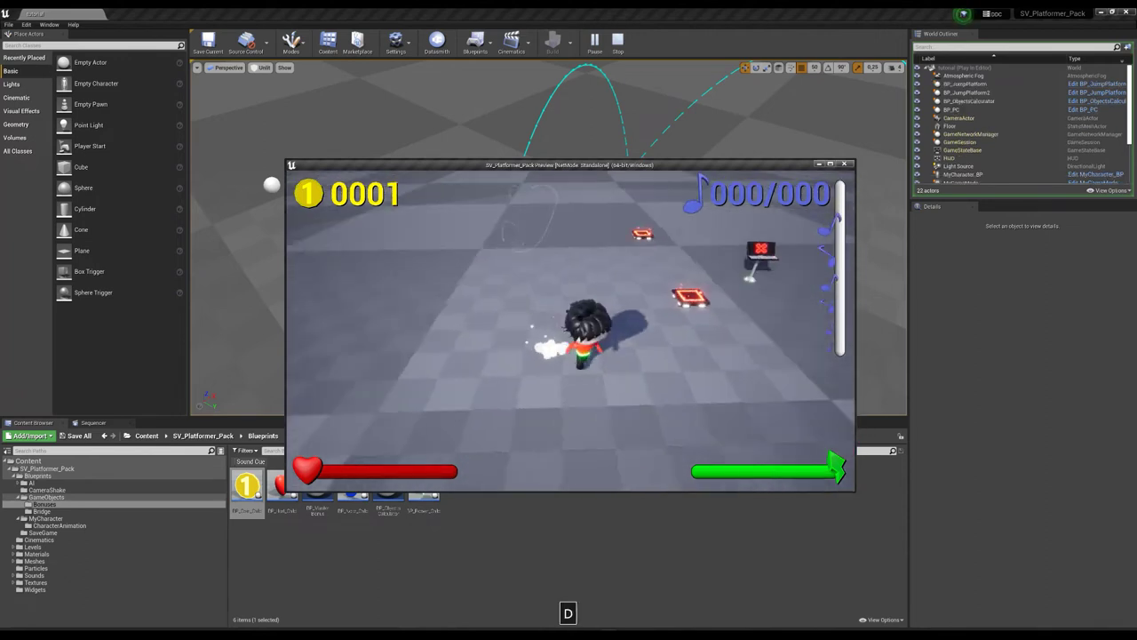
# Return to the PC with the coin, activate it, test the linked jump platforms and end the preview.
pyautogui.press('w')
pyautogui.press('a')
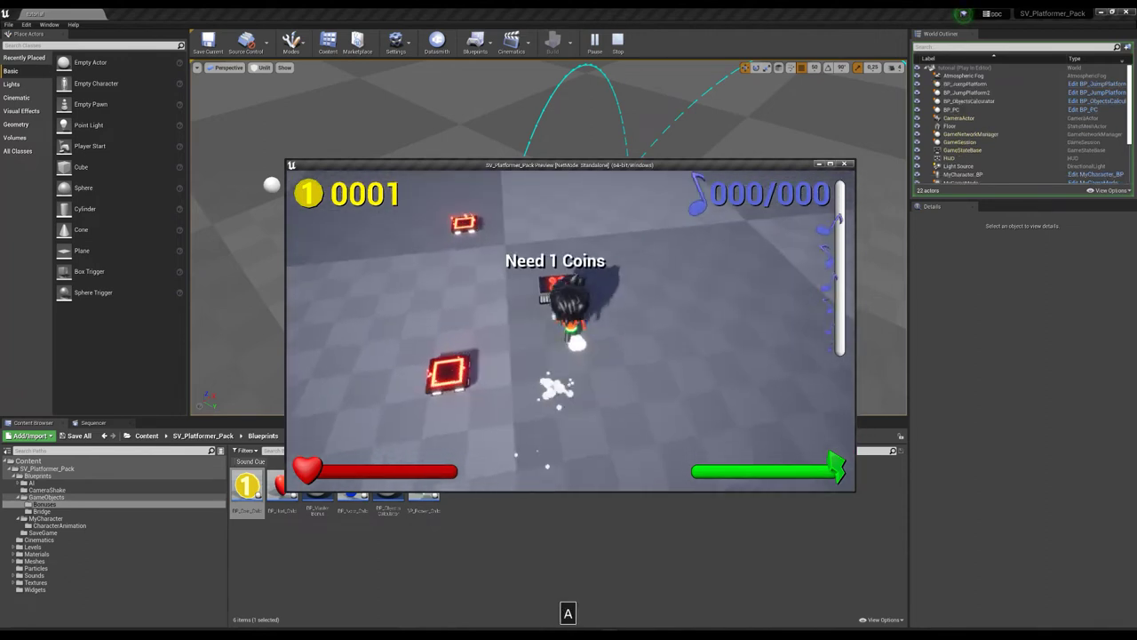
pyautogui.press('s')
pyautogui.press('a')
pyautogui.press('w')
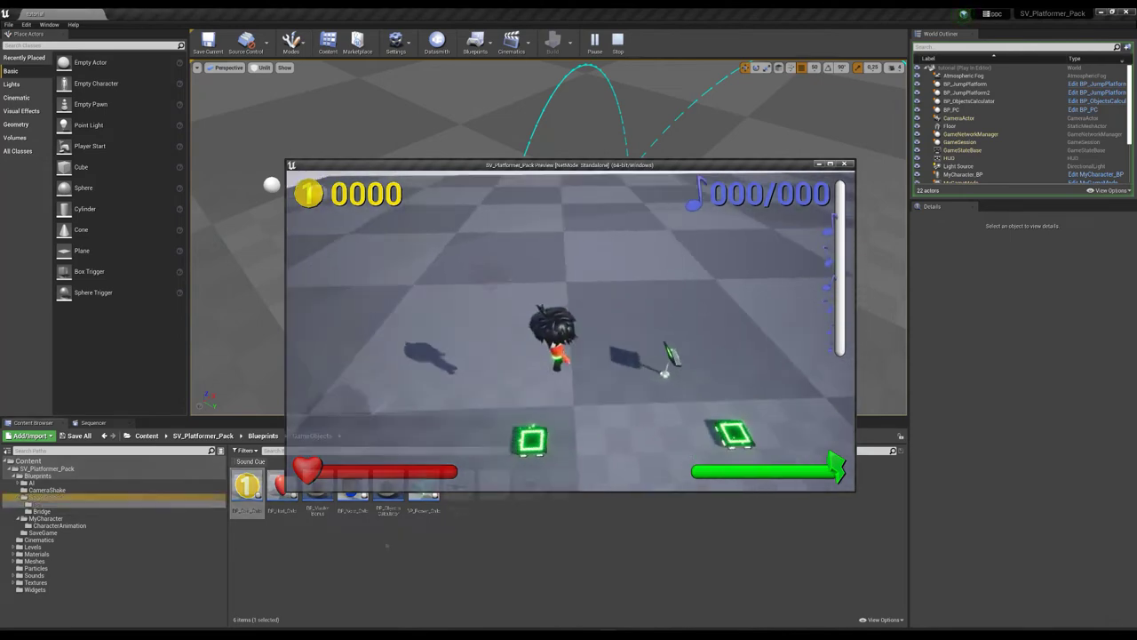
pyautogui.press('Escape')
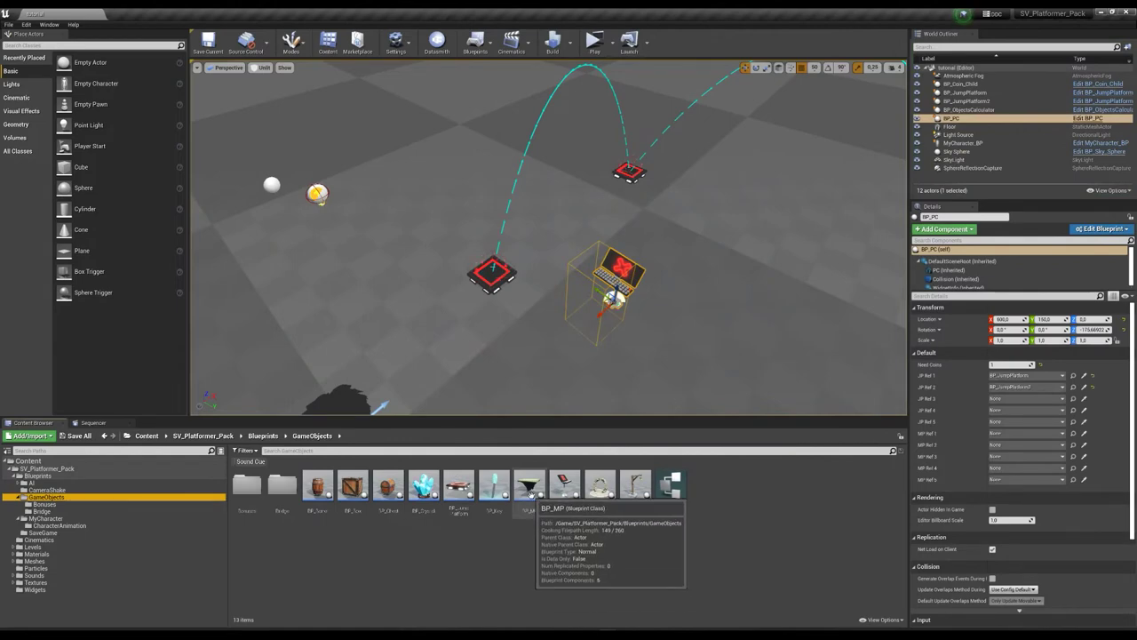
# Place a BP_MP moving platform from the GameObjects folder at X 550, Y 400, beside the PC.
pyautogui.moveTo(528, 513); pyautogui.dragTo(716, 373)
pyautogui.press('d')
pyautogui.moveTo(716, 373); pyautogui.dragTo(587, 378, button='right')
pyautogui.press('w')
pyautogui.press('s')
pyautogui.press('d')
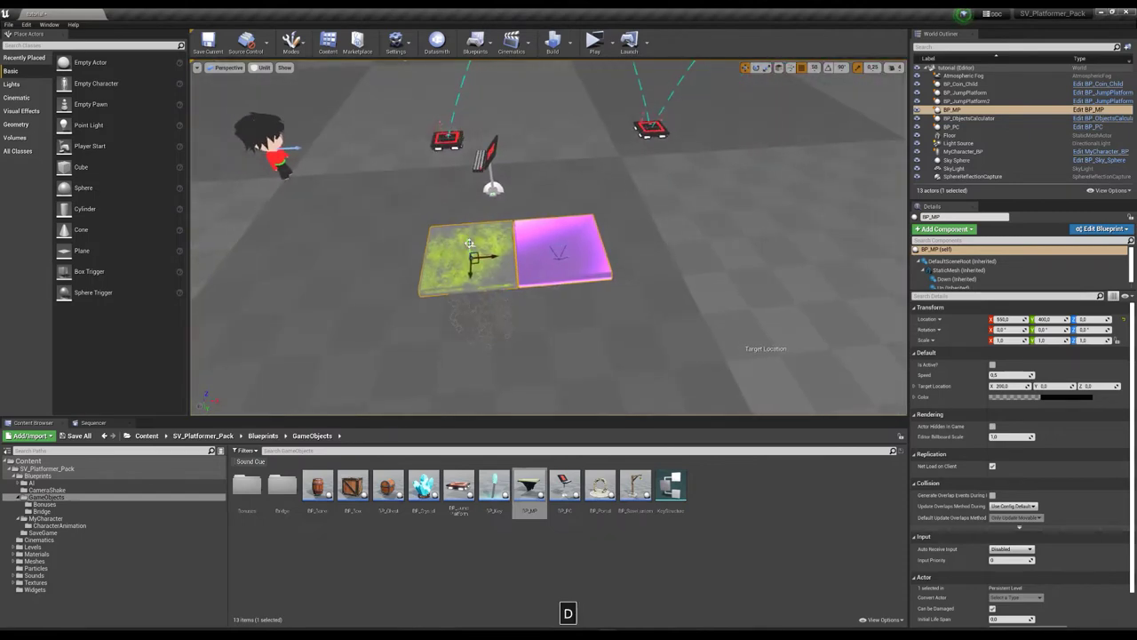
# Enable Is Active on BP_MP and adjust its height to Z 100.
pyautogui.moveTo(470, 242); pyautogui.dragTo(461, 183)
pyautogui.press('a')
pyautogui.moveTo(740, 252)
pyautogui.mouseDown(button='right')
pyautogui.moveTo(826, 267)
pyautogui.moveTo(831, 284)
pyautogui.moveTo(740, 257)
pyautogui.mouseUp(button='right')
pyautogui.press('s')
pyautogui.press('d')
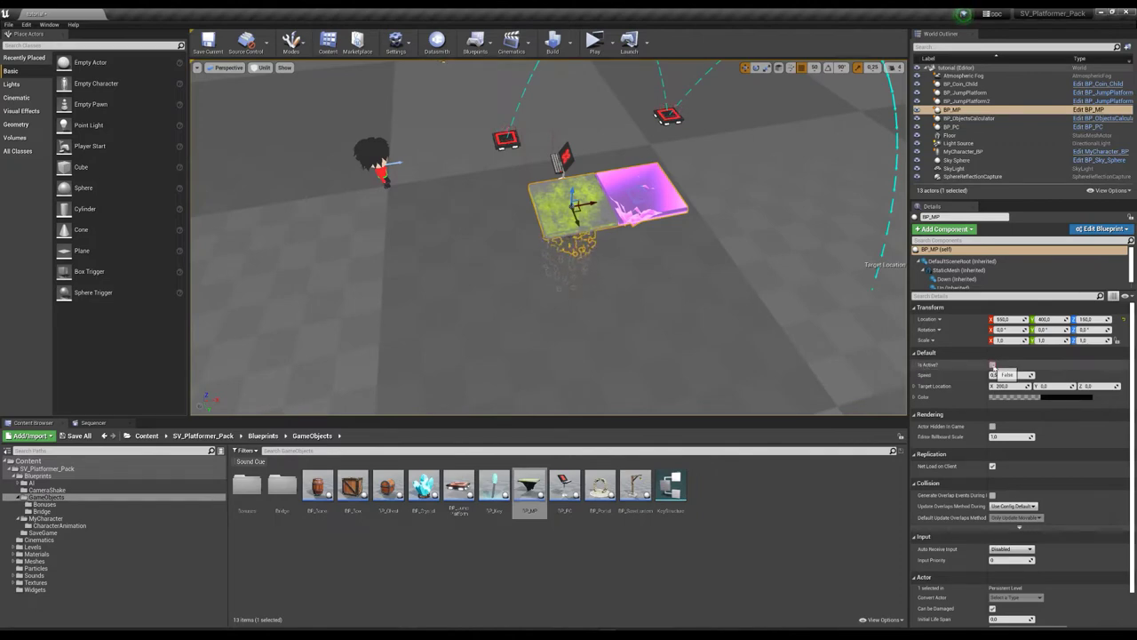
pyautogui.press('w')
pyautogui.moveTo(740, 257); pyautogui.dragTo(767, 254, button='right')
pyautogui.press('s')
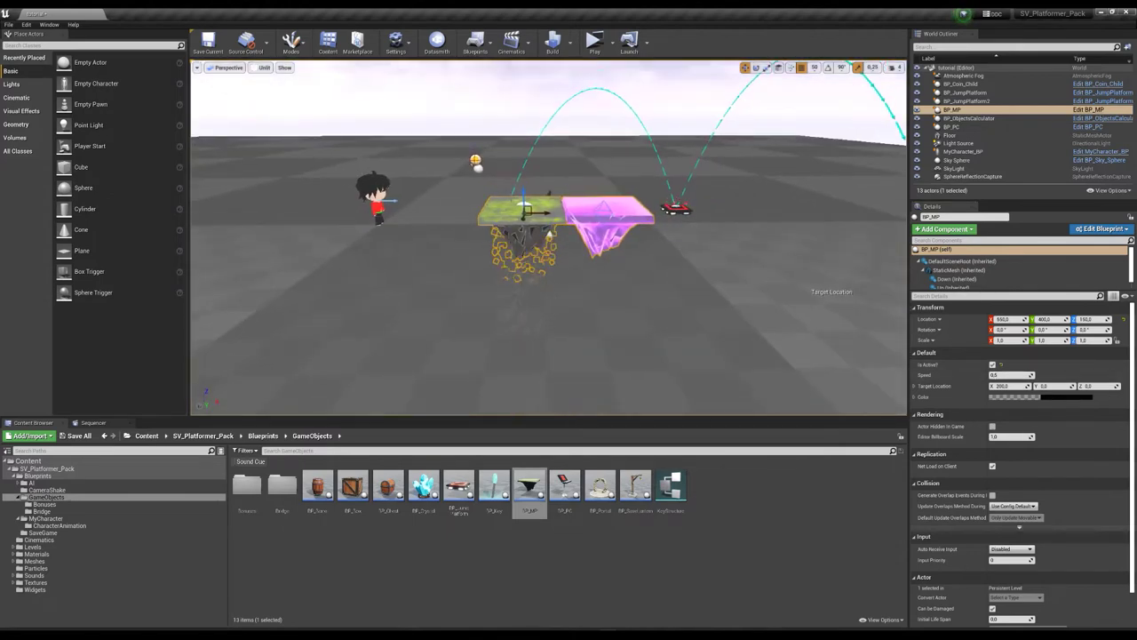
pyautogui.moveTo(525, 193); pyautogui.dragTo(526, 209)
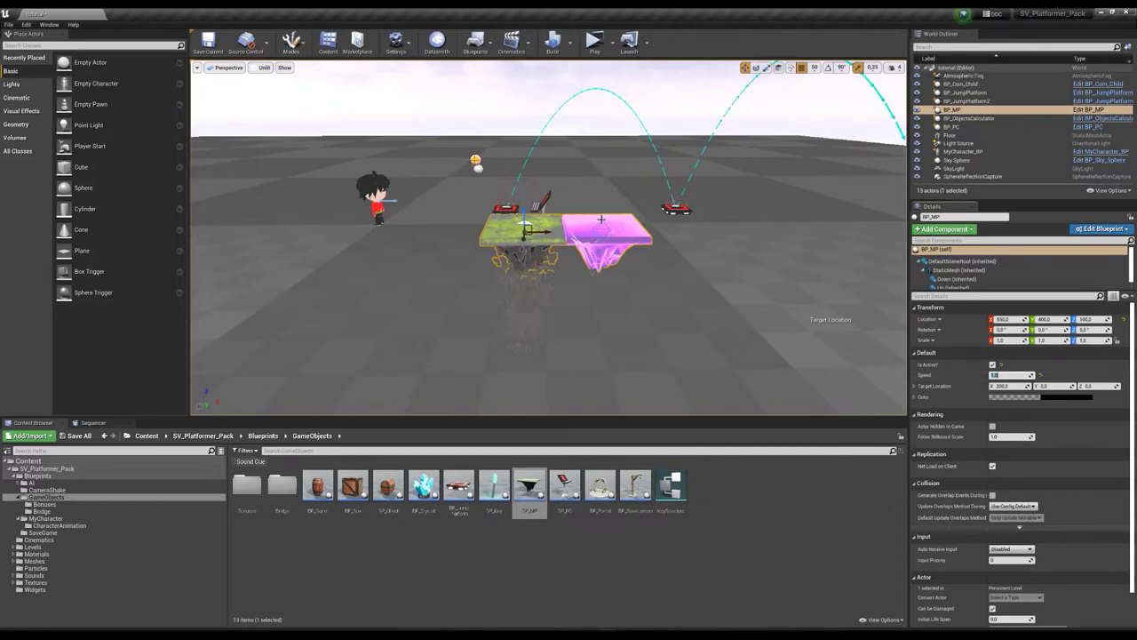
# Set BP_MP's Speed to 1 and move its Target Location to X 800, Z 600.
pyautogui.press('d')
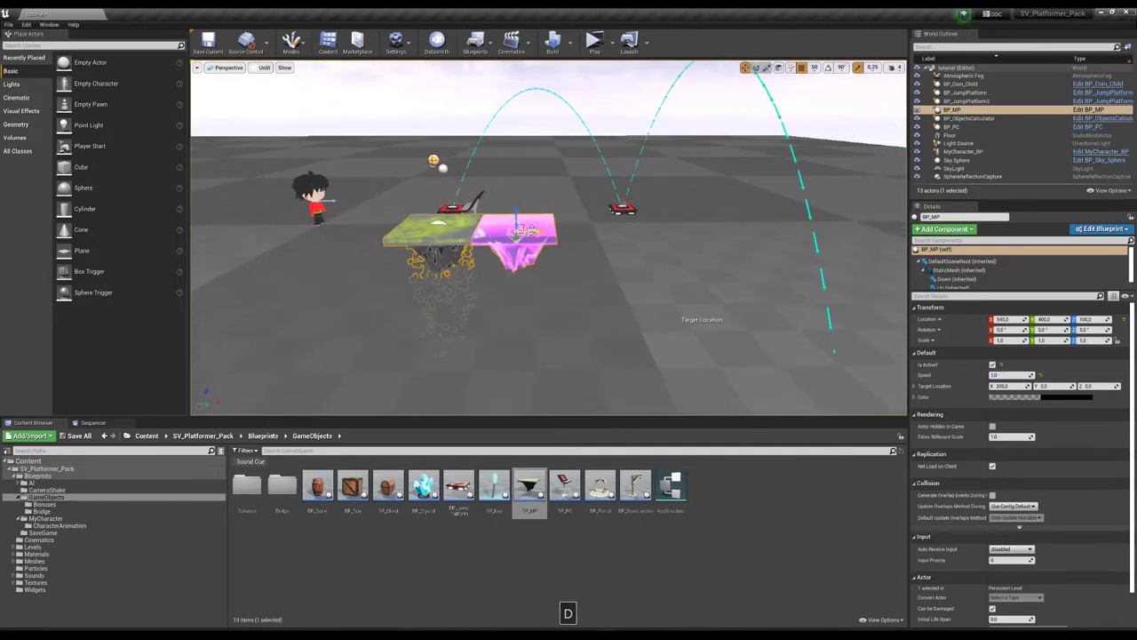
pyautogui.moveTo(516, 214); pyautogui.dragTo(514, 133)
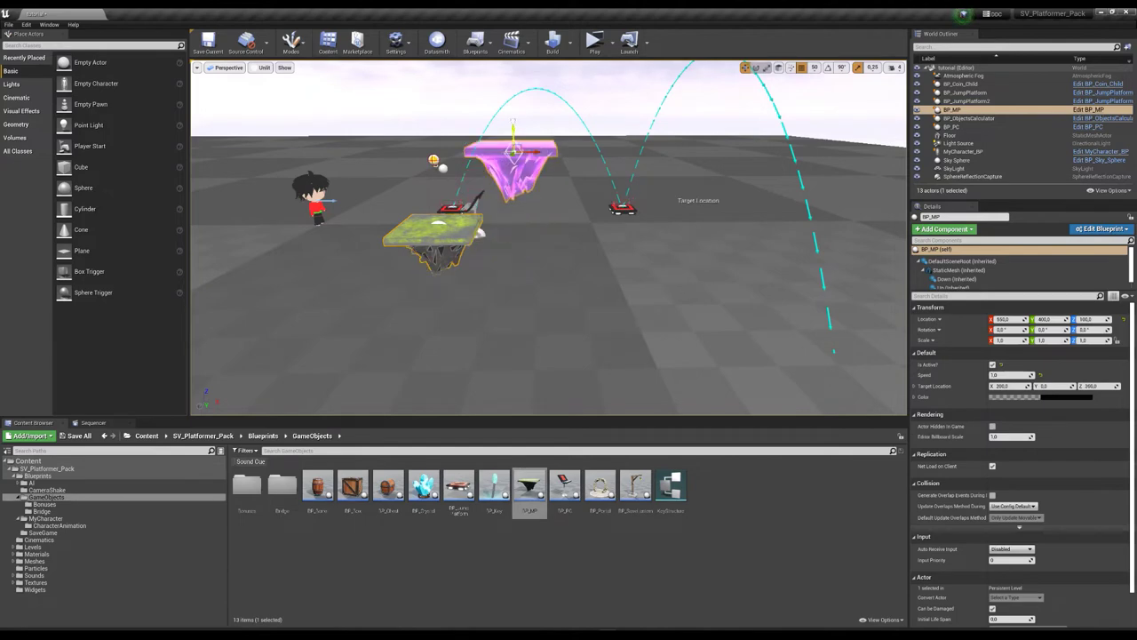
pyautogui.moveTo(536, 152); pyautogui.dragTo(602, 243, button='right')
pyautogui.press('s')
pyautogui.moveTo(586, 263); pyautogui.dragTo(587, 202)
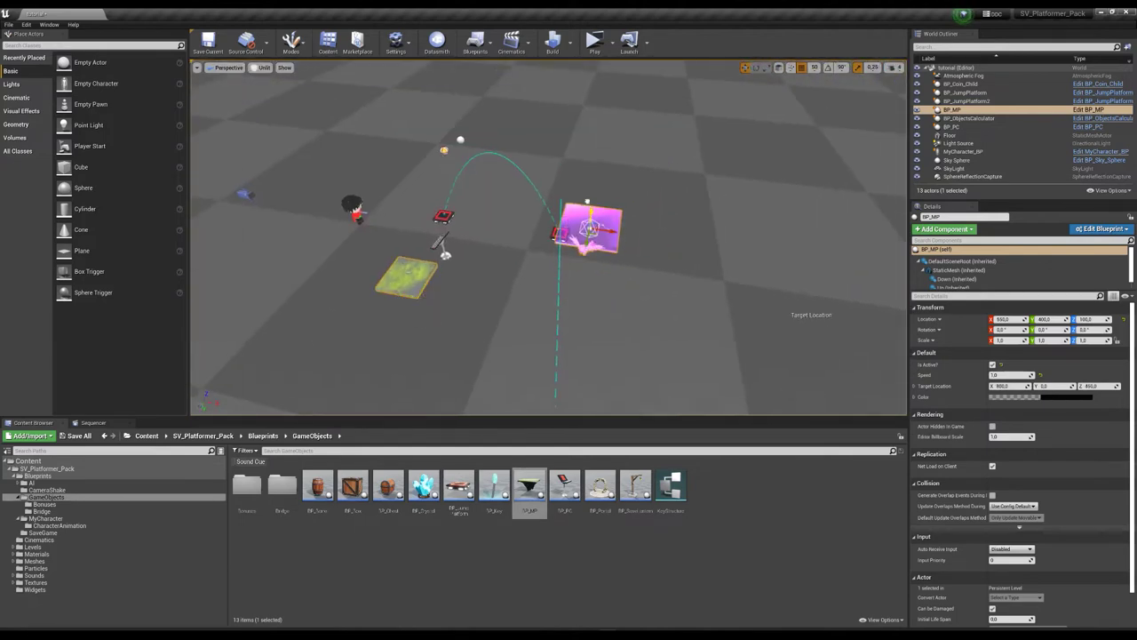
# Set BP_MP's Color to a bright green with hue about 108, saturation 1 and value 1.
pyautogui.press('s')
pyautogui.moveTo(569, 240)
pyautogui.mouseDown(button='right')
pyautogui.moveTo(596, 288)
pyautogui.moveTo(582, 293)
pyautogui.moveTo(622, 338)
pyautogui.moveTo(596, 248)
pyautogui.moveTo(581, 252)
pyautogui.mouseUp(button='right')
pyautogui.press('w')
pyautogui.press('a')
pyautogui.press('w')
pyautogui.press('s')
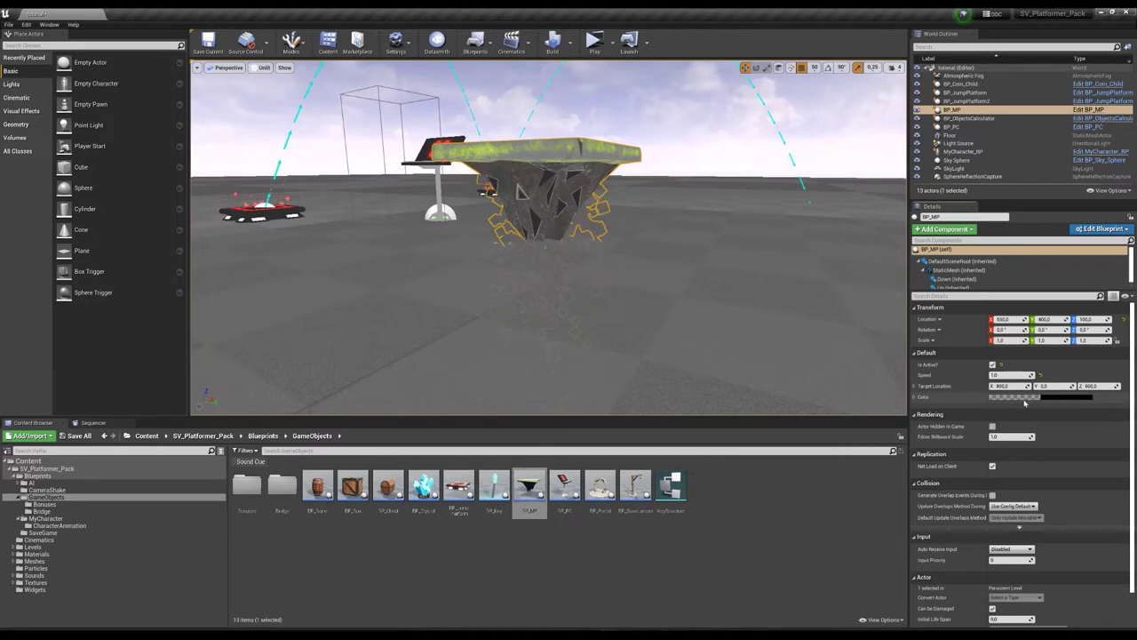
pyautogui.click(1025, 400)
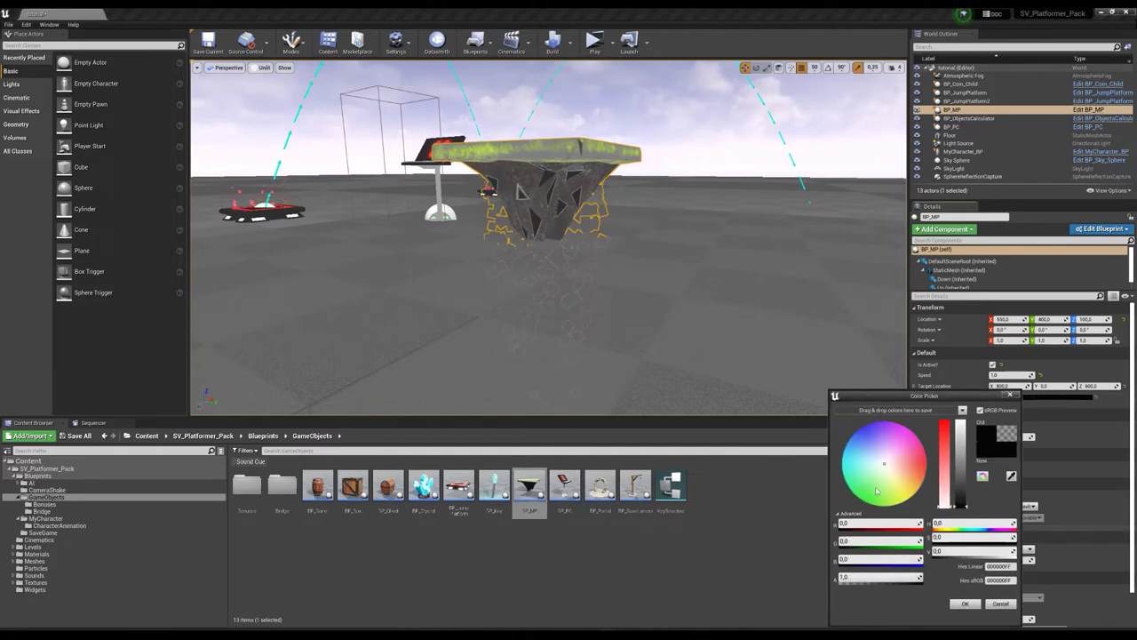
pyautogui.moveTo(885, 467); pyautogui.dragTo(875, 502)
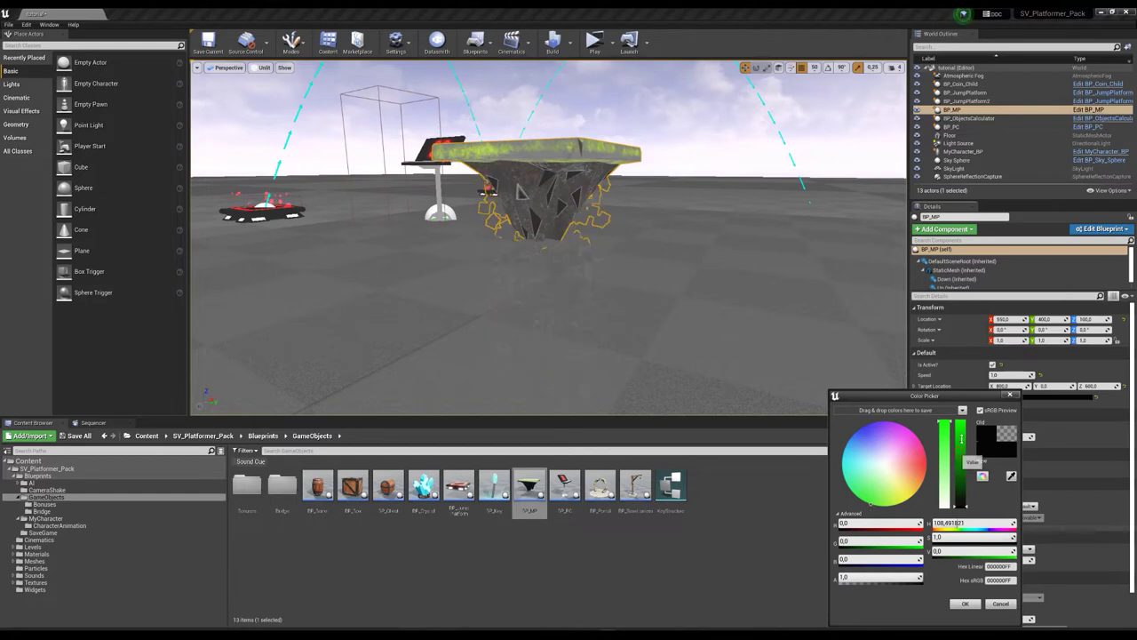
pyautogui.moveTo(961, 439); pyautogui.dragTo(969, 390)
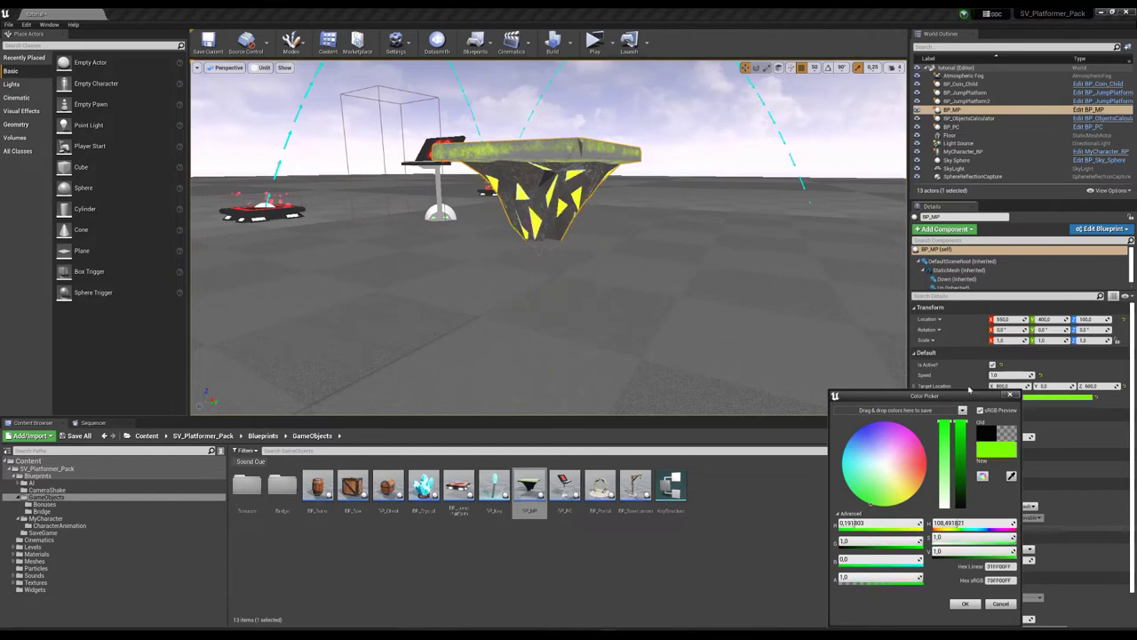
pyautogui.click(959, 604)
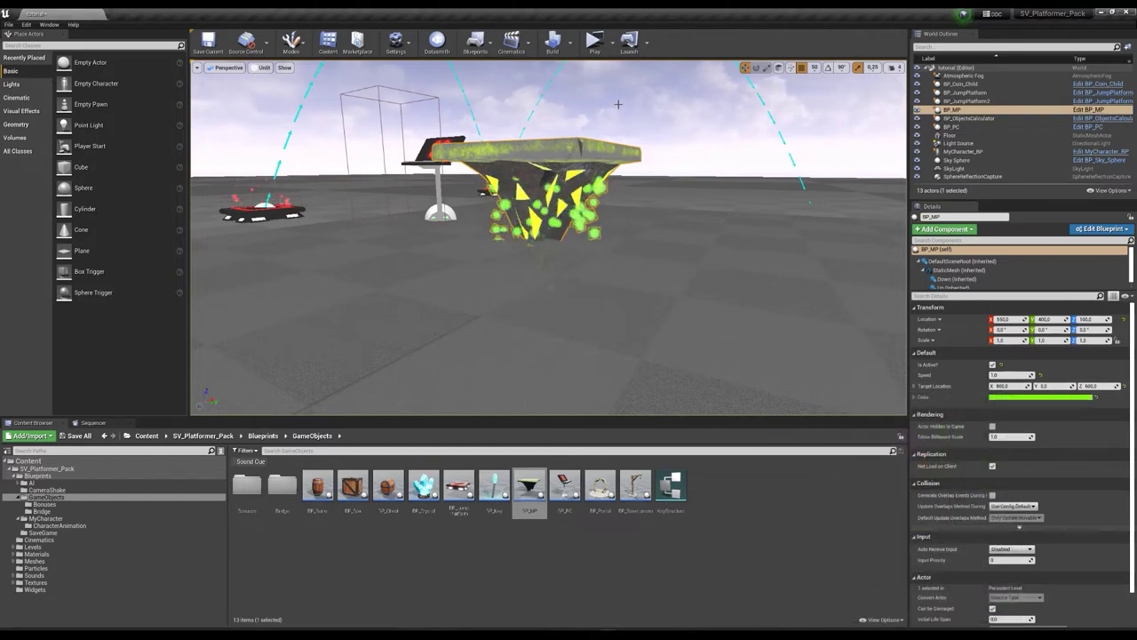
# Run the preview, ride the moving platform with the character and end the preview.
pyautogui.click(593, 40)
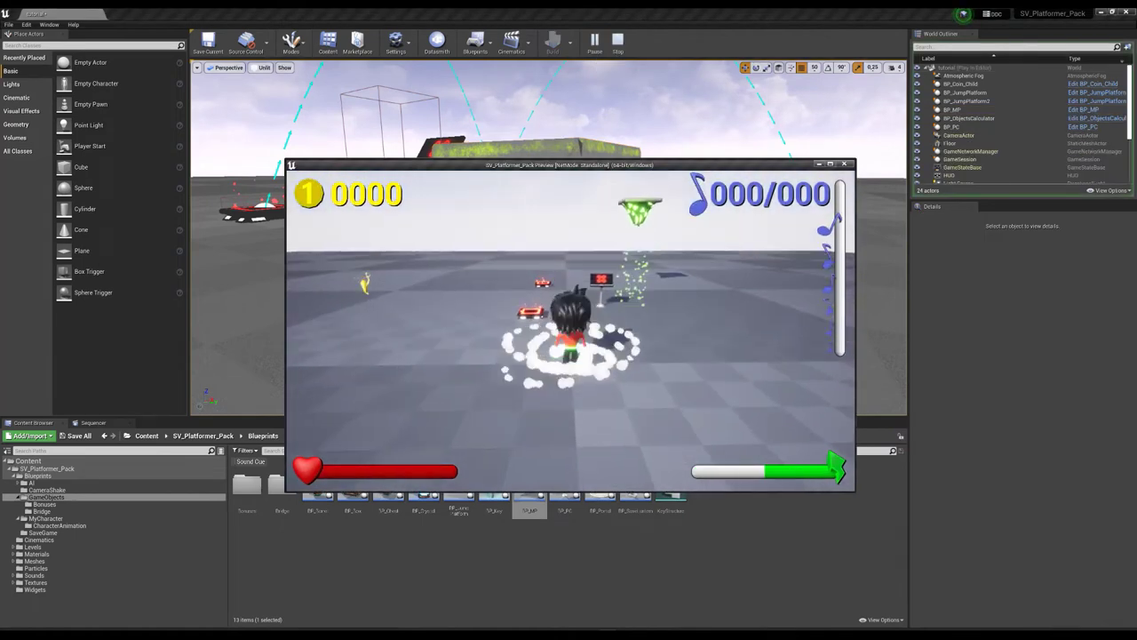
pyautogui.press('s')
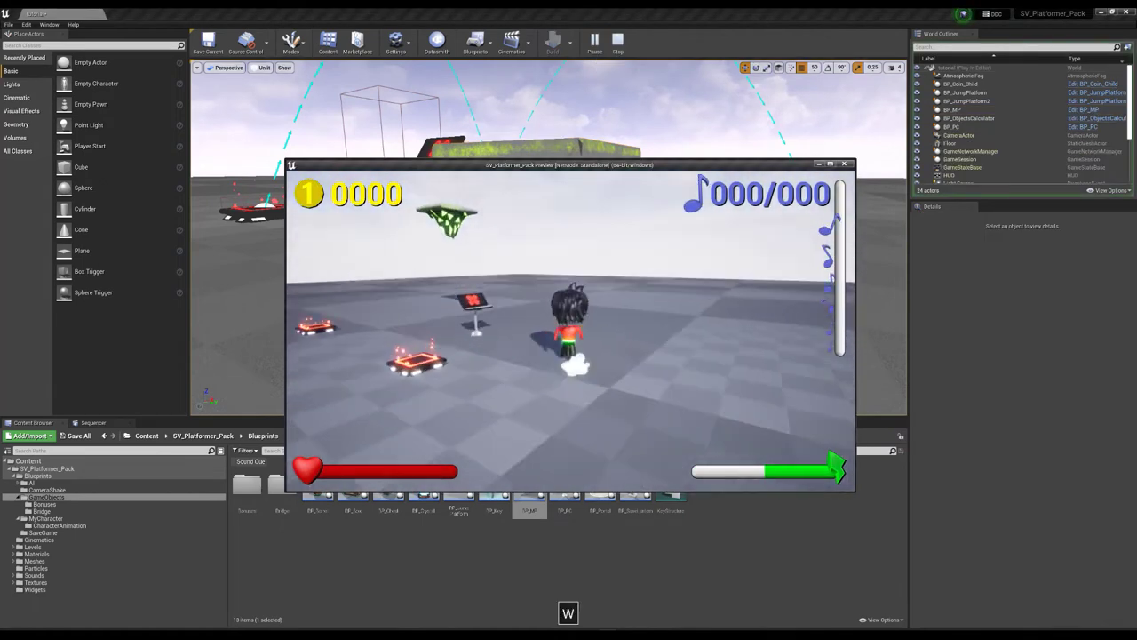
pyautogui.press('space')
pyautogui.press('d')
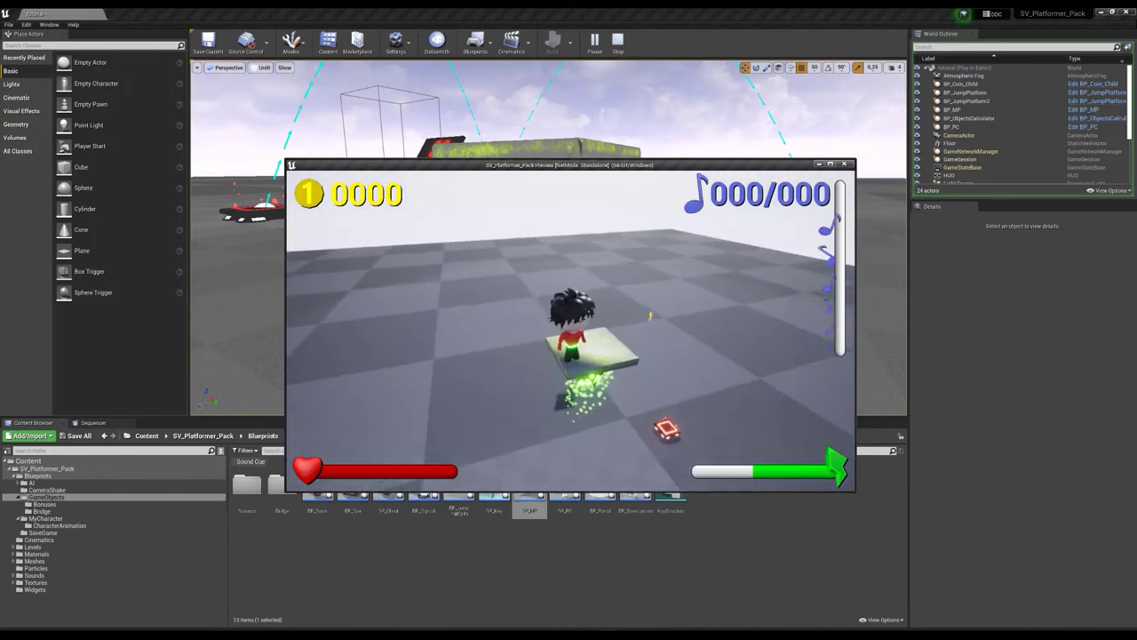
pyautogui.press('a')
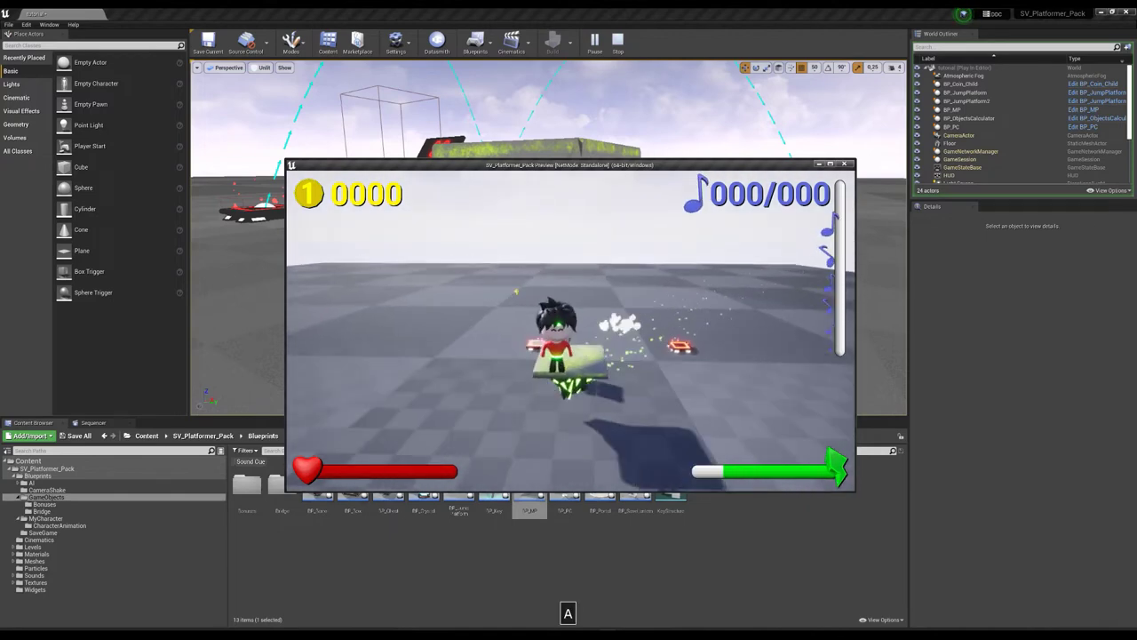
pyautogui.press('Escape')
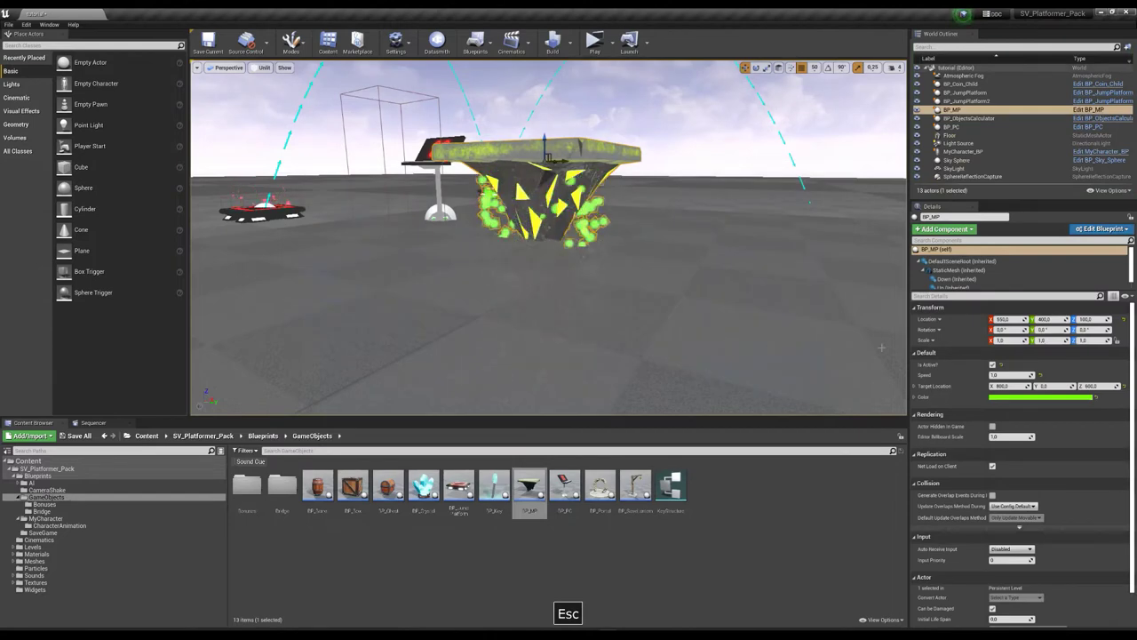
# Deactivate the moving platform and assign it to BP_PC's MP Ref 1.
pyautogui.moveTo(764, 302); pyautogui.dragTo(729, 214, button='right')
pyautogui.press('a')
pyautogui.press('s')
pyautogui.press('w')
pyautogui.moveTo(533, 107); pyautogui.dragTo(515, 176, button='right')
pyautogui.press('d')
pyautogui.click(552, 195)
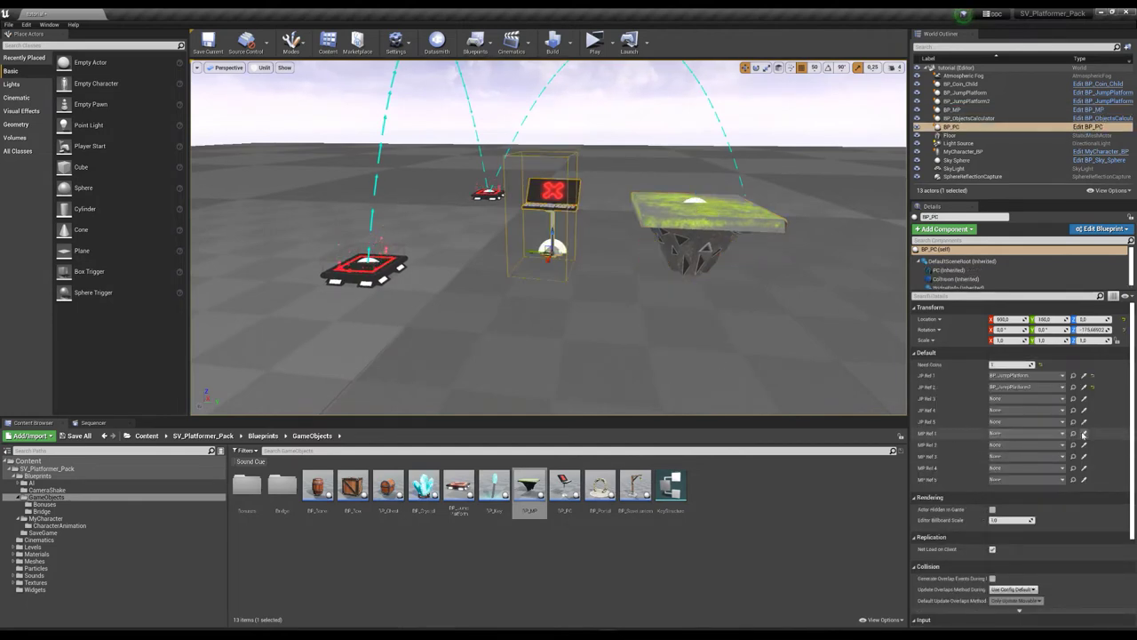
pyautogui.click(1084, 433)
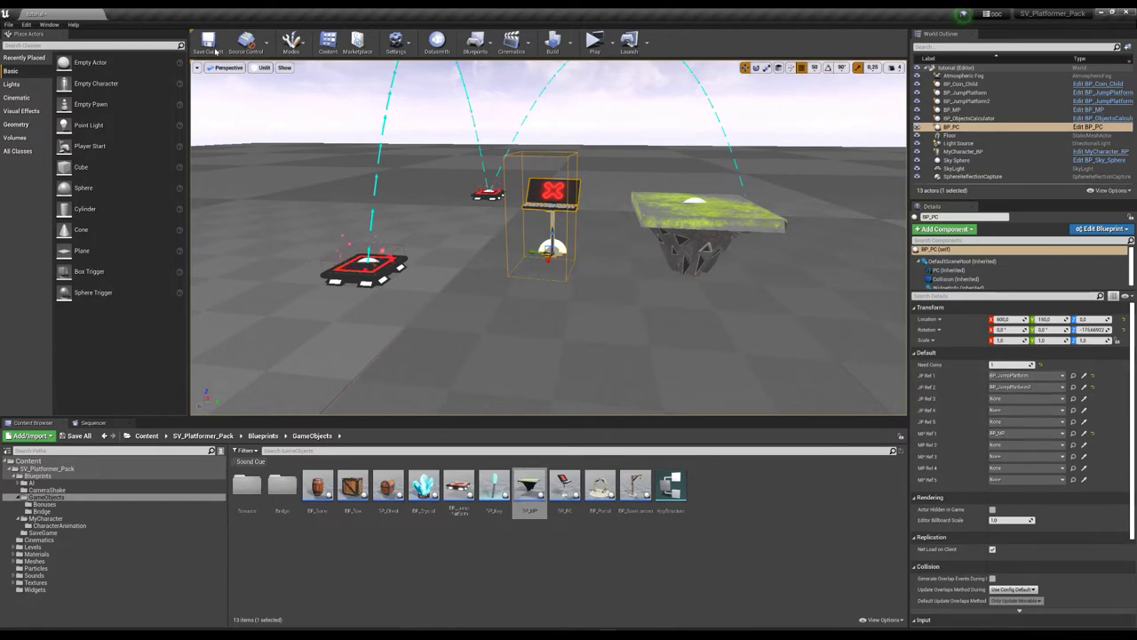
# Run the preview, collect the coin, activate the PC to start the moving platform, and end the preview.
pyautogui.click(593, 50)
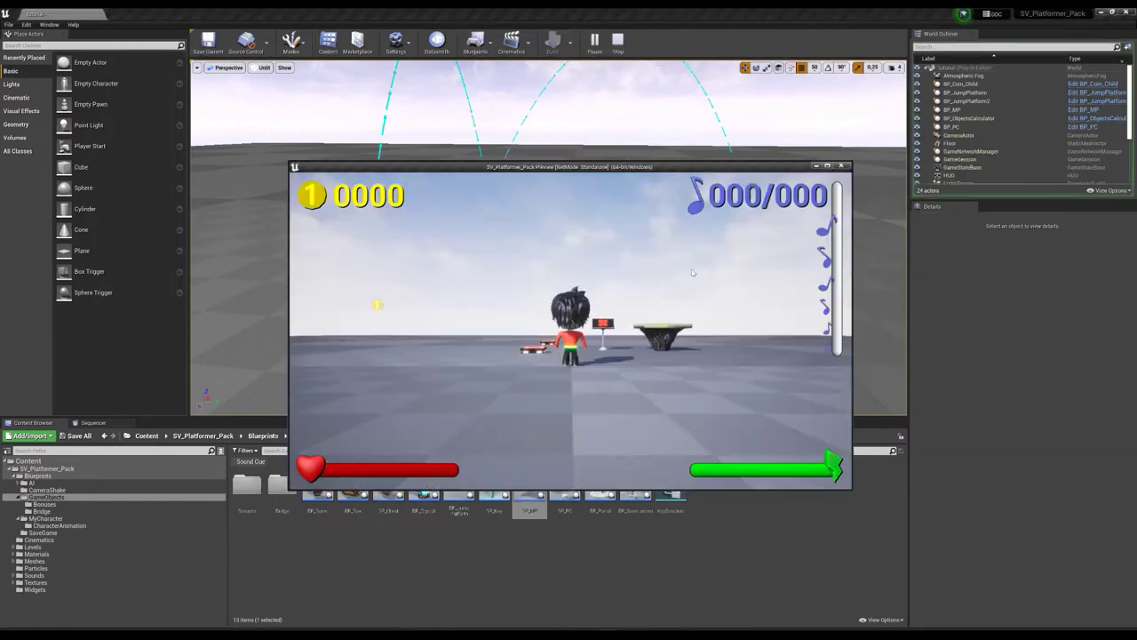
pyautogui.press('d')
pyautogui.press('a')
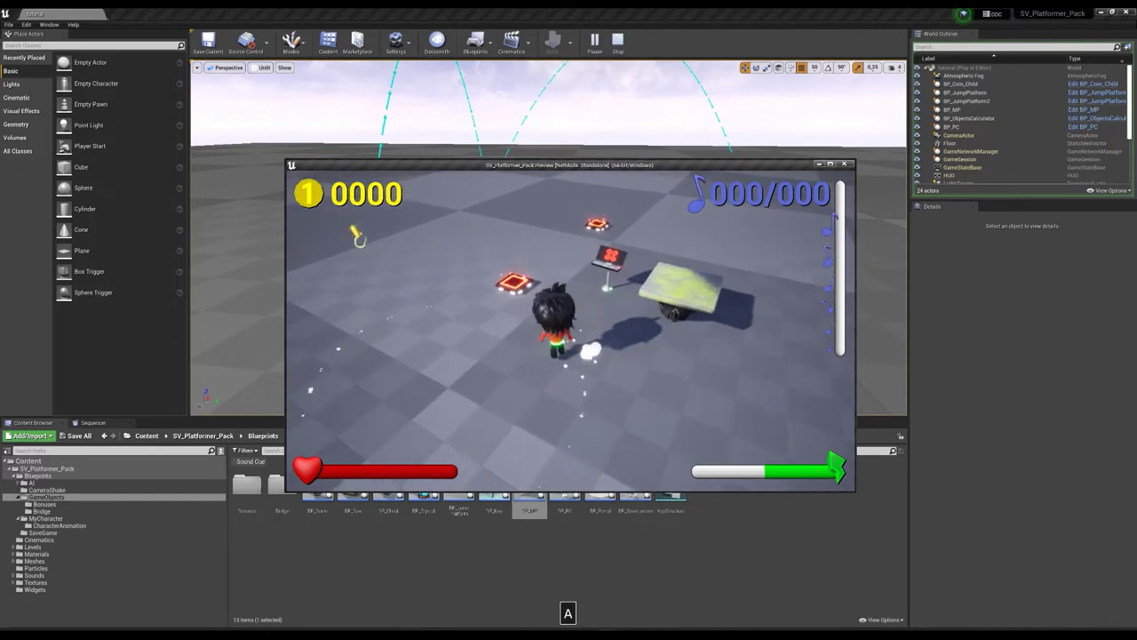
pyautogui.press('d')
pyautogui.press('w')
pyautogui.press('d')
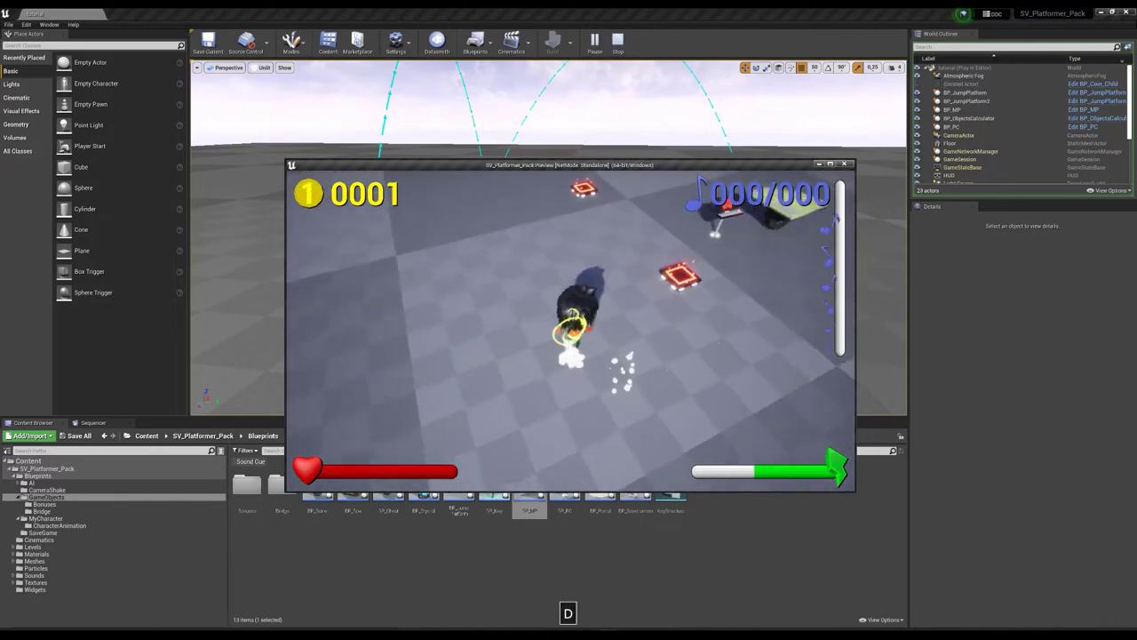
pyautogui.press('w')
pyautogui.press('w')
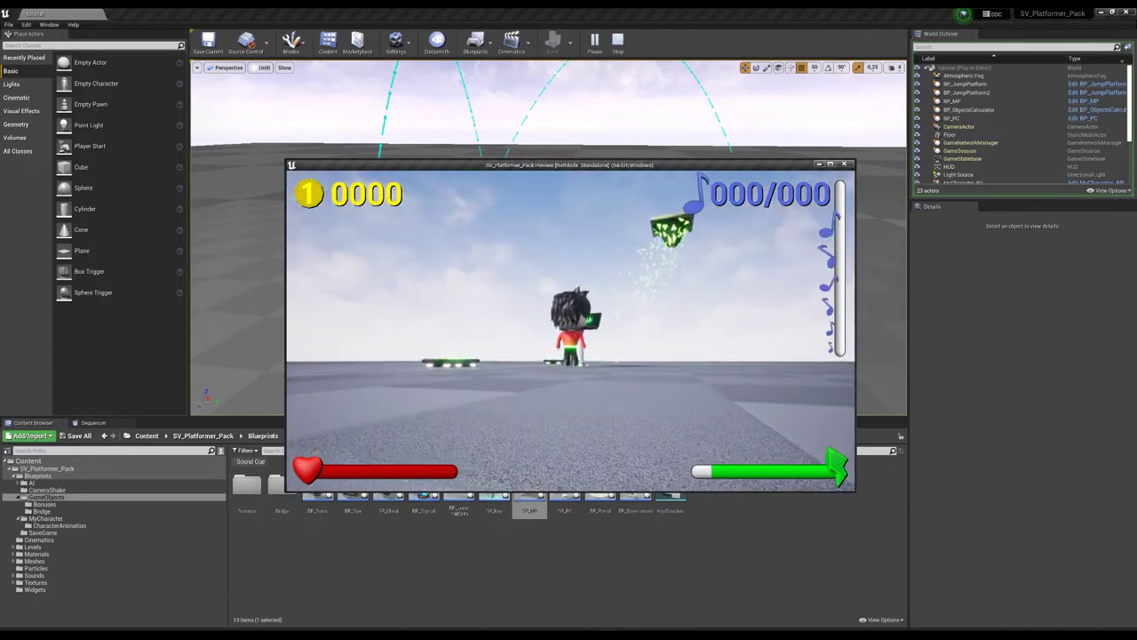
pyautogui.press('Escape')
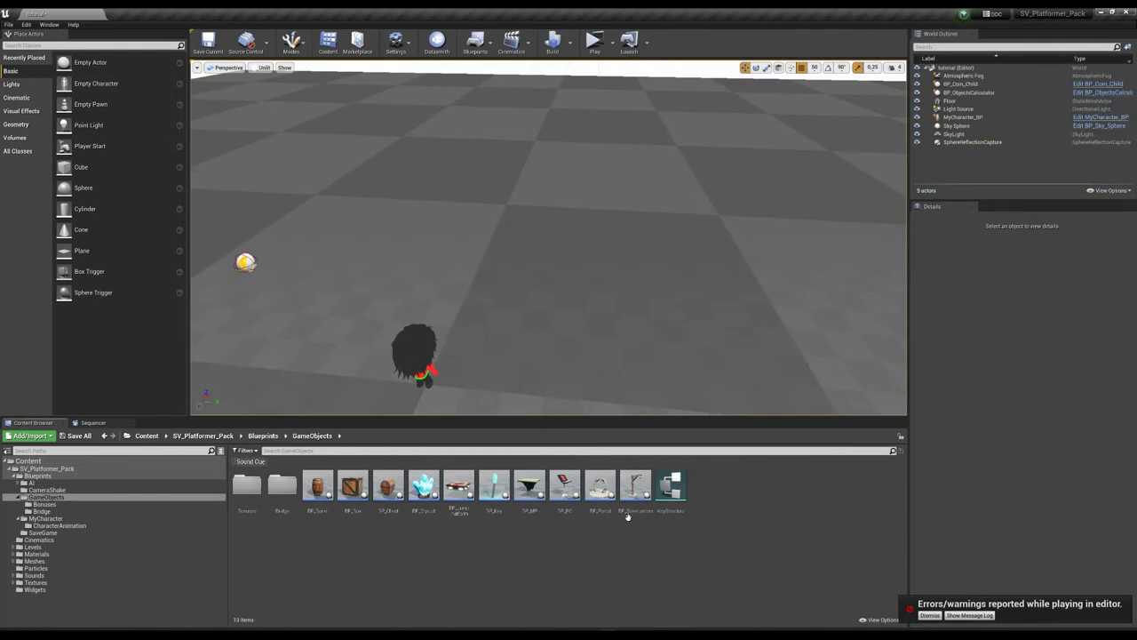
# Place a BP_SaveLantern from the GameObjects folder at X 650, Y 150, in front of the character.
pyautogui.moveTo(635, 512); pyautogui.dragTo(525, 196)
pyautogui.moveTo(522, 243); pyautogui.dragTo(524, 246)
pyautogui.press('d')
pyautogui.moveTo(597, 246); pyautogui.dragTo(531, 253, button='right')
pyautogui.press('w')
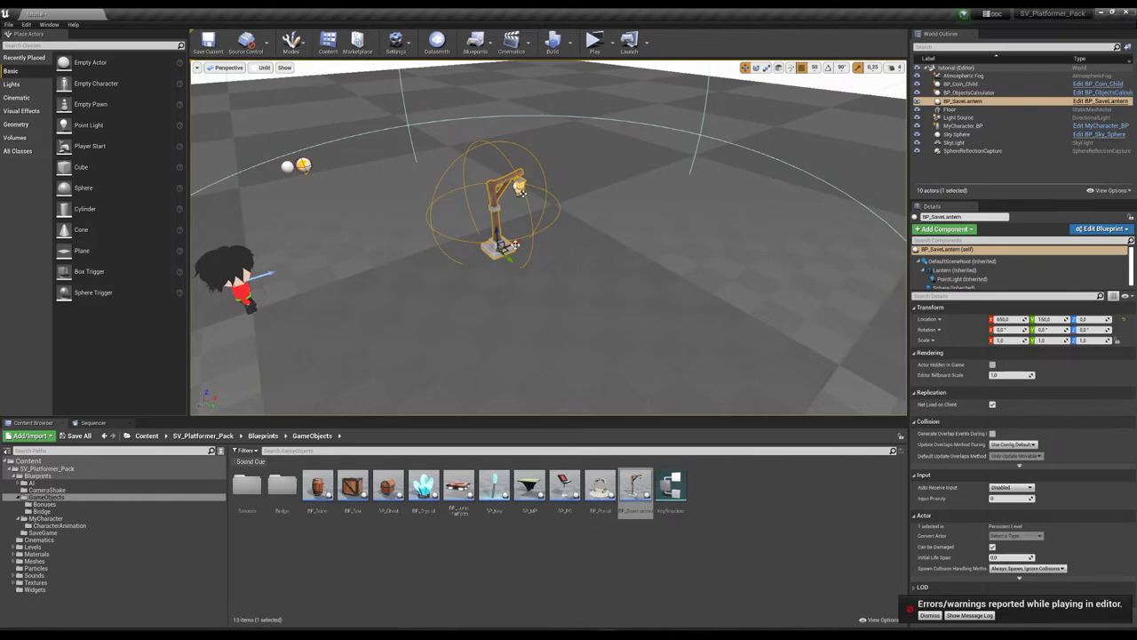
# Run the preview and walk the character up to the save lantern.
pyautogui.click(595, 40)
pyautogui.press('w')
pyautogui.press('a')
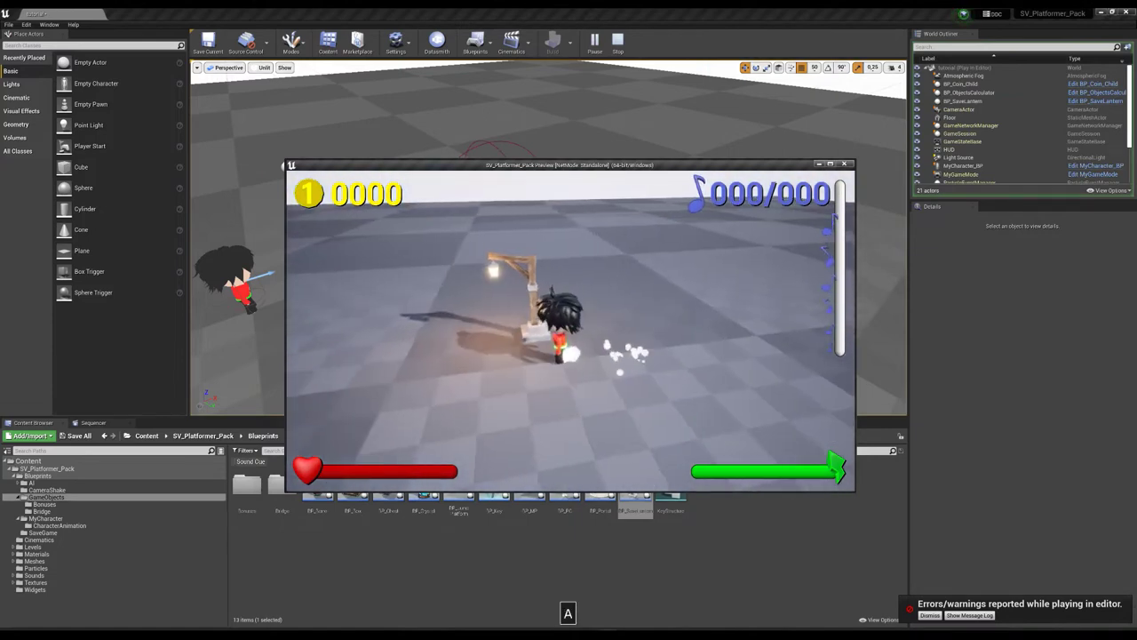
pyautogui.press('a')
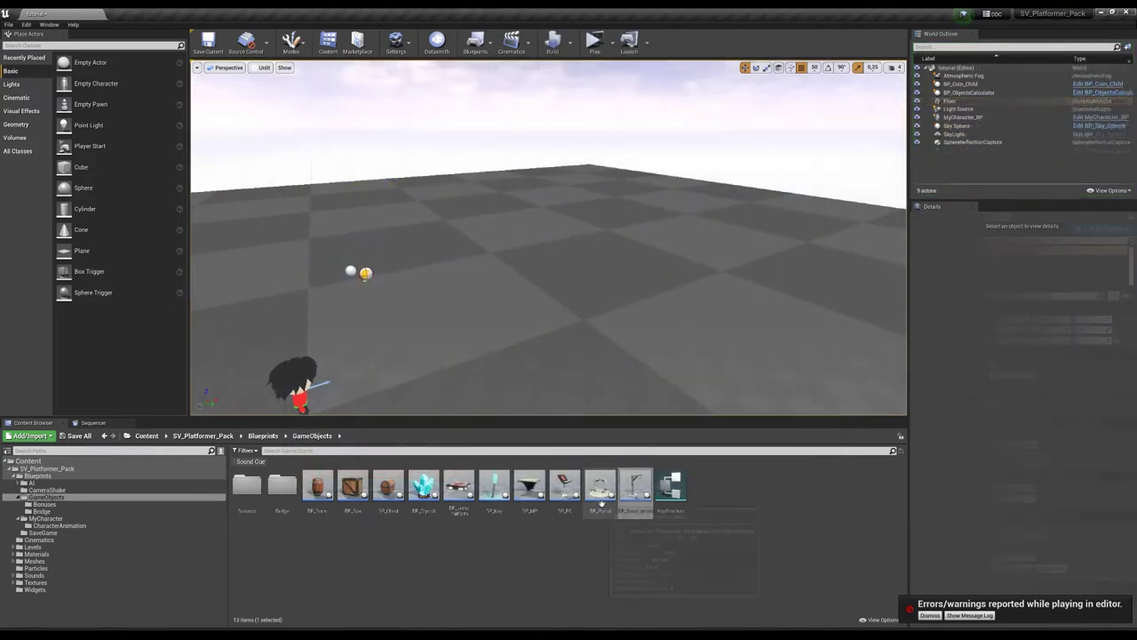
# Place a BP_Portal from the GameObjects folder at X 900, Y -100, in front of the character.
pyautogui.press('s')
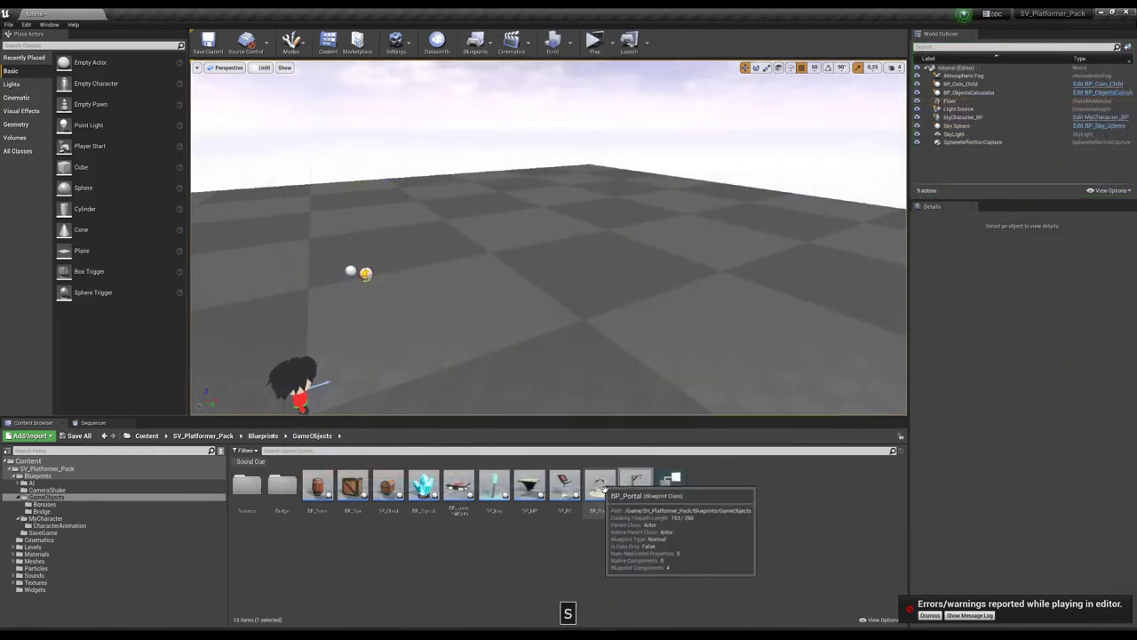
pyautogui.moveTo(605, 502); pyautogui.dragTo(553, 313)
pyautogui.moveTo(459, 326); pyautogui.dragTo(432, 370, button='right')
pyautogui.press('d')
pyautogui.press('w')
pyautogui.press('a')
pyautogui.moveTo(646, 364); pyautogui.dragTo(646, 364, button='right')
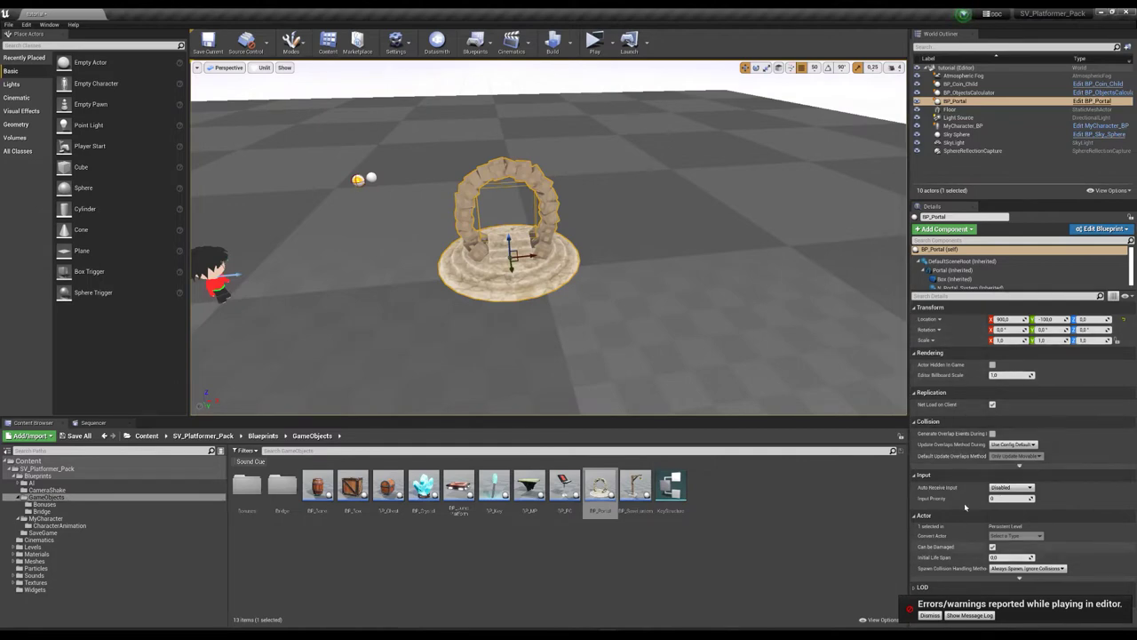
pyautogui.press('a')
# Rotate the portal about its vertical axis so that its stairs face the character.
pyautogui.moveTo(422, 297); pyautogui.dragTo(564, 333, button='right')
pyautogui.click(756, 68)
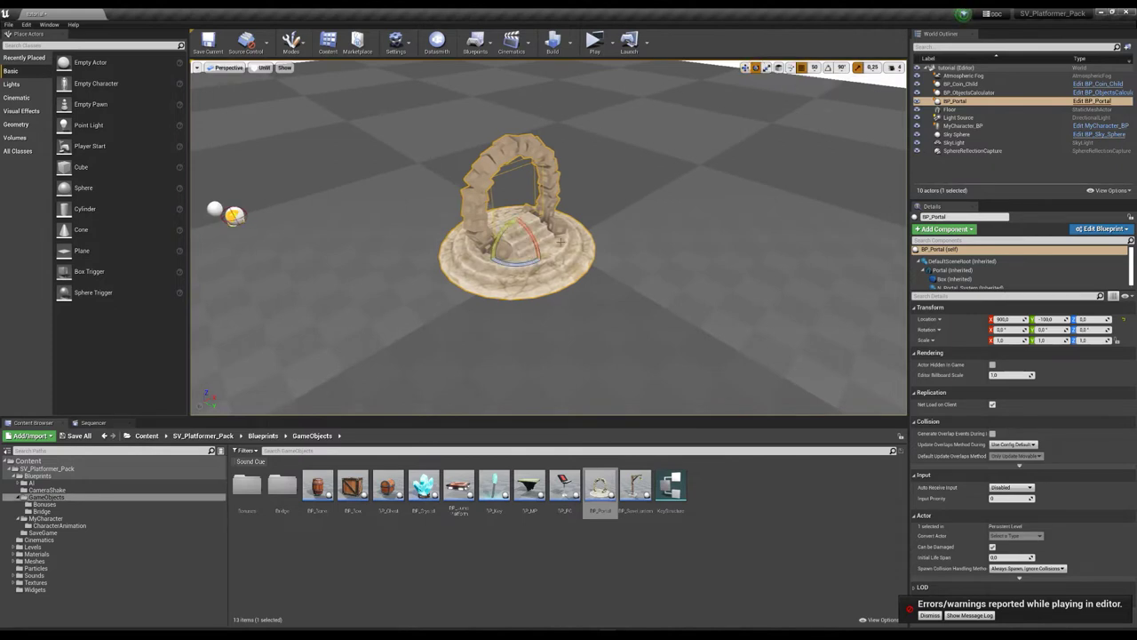
pyautogui.moveTo(526, 264); pyautogui.dragTo(543, 253)
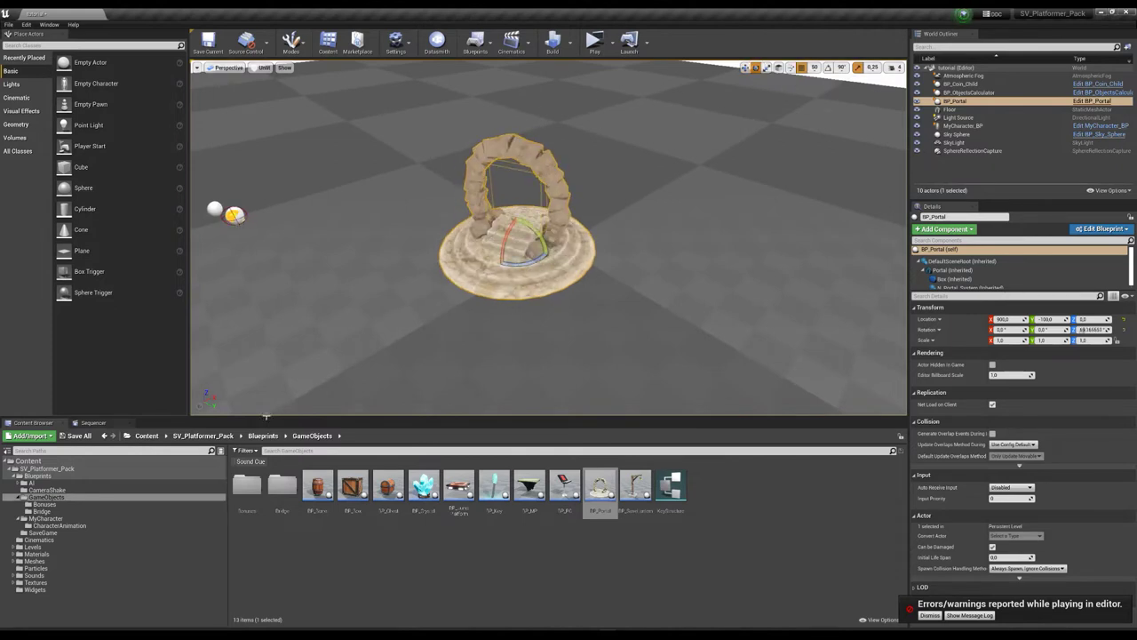
# Place a BP_Piano from the AI Friend folder between the coin and the portal and rotate it about its vertical axis toward the character.
pyautogui.click(34, 484)
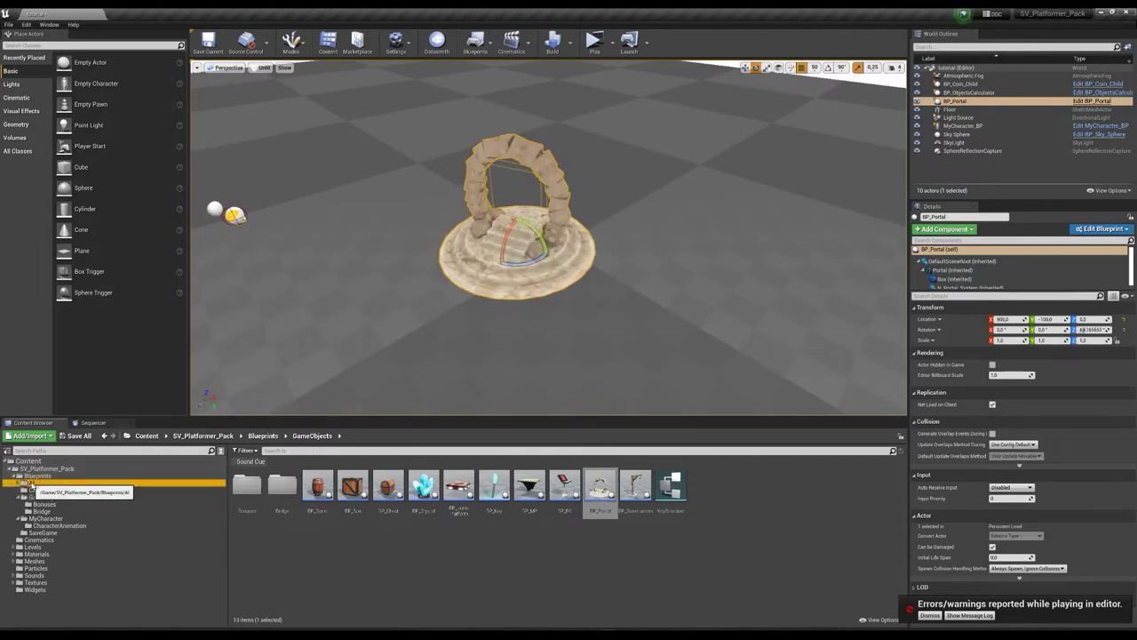
pyautogui.click(319, 491)
pyautogui.doubleClick(319, 491)
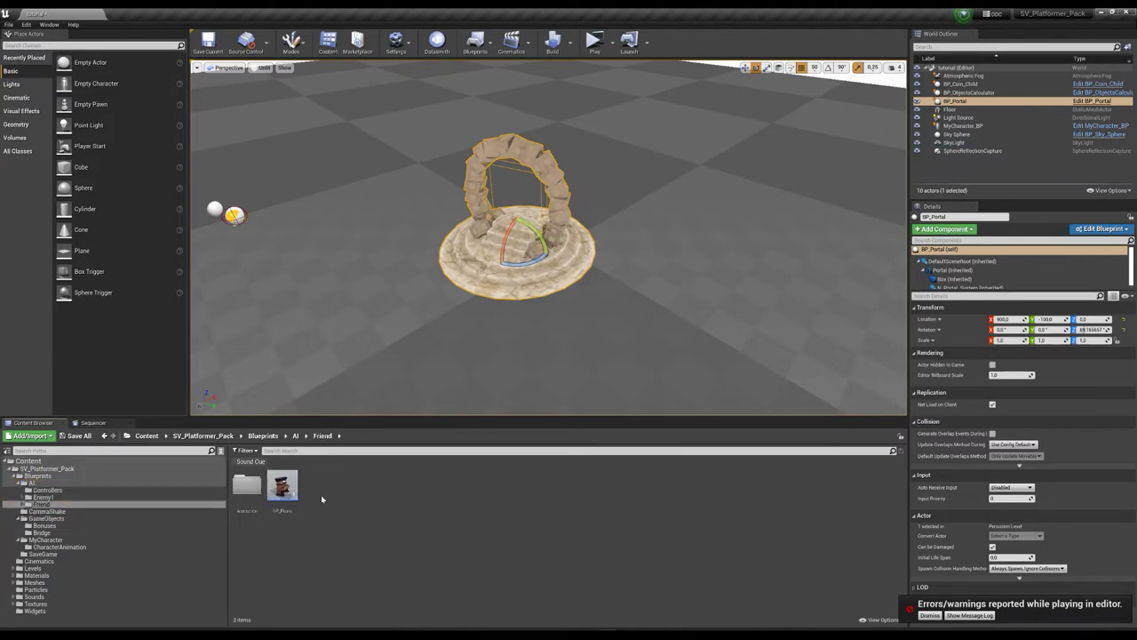
pyautogui.moveTo(282, 487); pyautogui.dragTo(344, 220)
pyautogui.moveTo(371, 183); pyautogui.dragTo(323, 211)
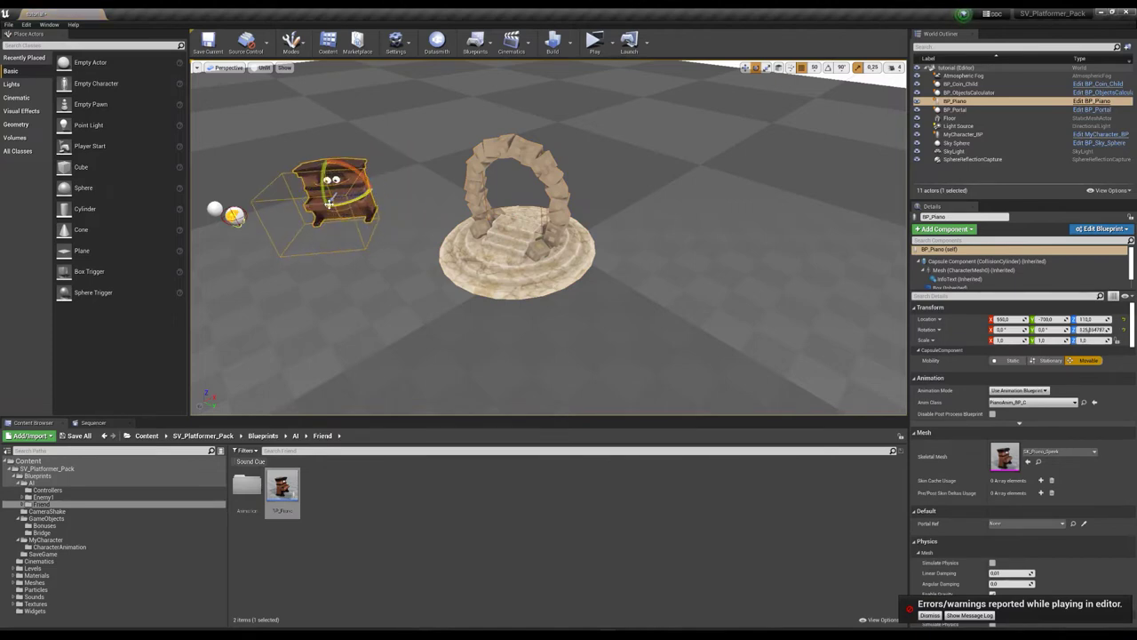
# Assign BP_Portal as the piano's Portal Ref.
pyautogui.moveTo(452, 219); pyautogui.dragTo(515, 240, button='right')
pyautogui.press('w')
pyautogui.press('s')
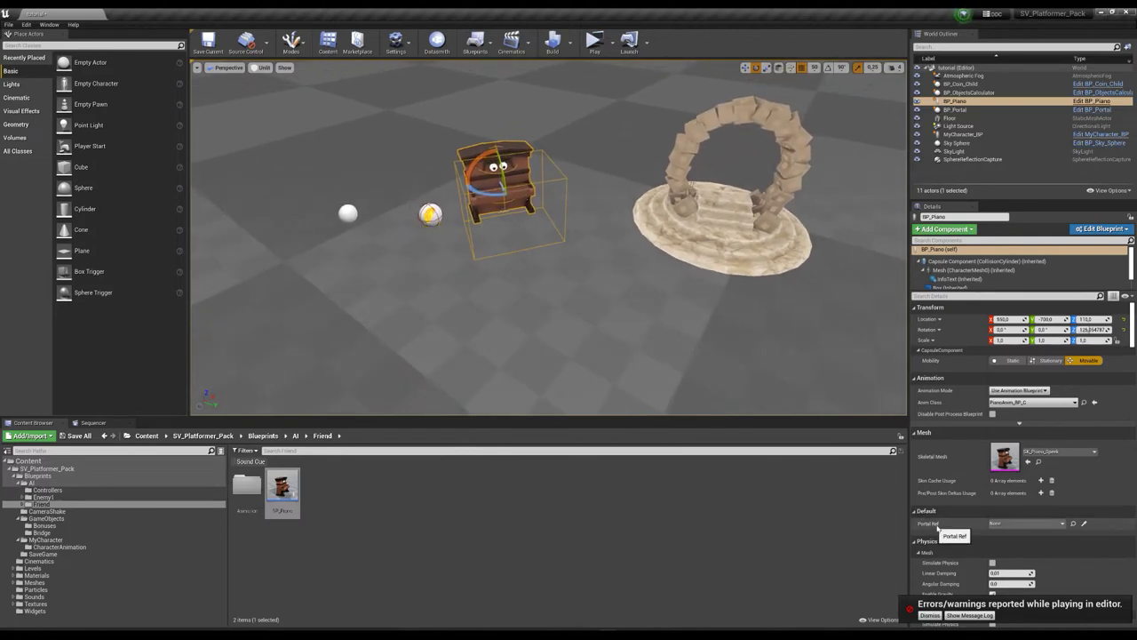
pyautogui.click(1084, 524)
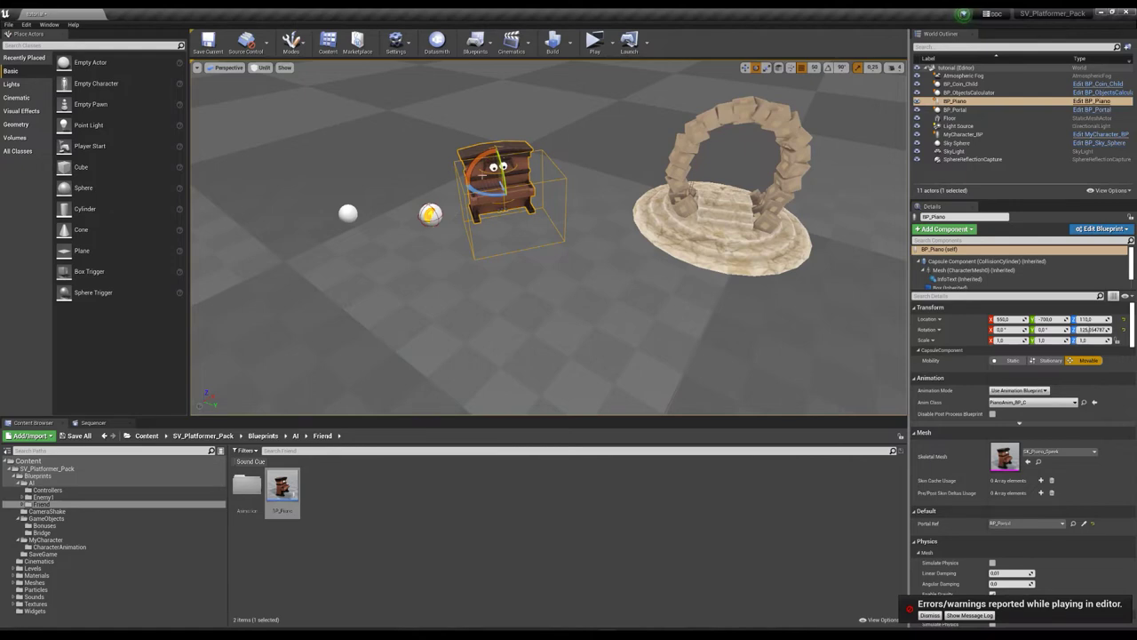
# Place three BP_Note_Child bonuses from the Bonuses folder on the portal's side opposite the piano and save the level.
pyautogui.moveTo(520, 200); pyautogui.dragTo(673, 173, button='right')
pyautogui.press('a')
pyautogui.moveTo(699, 277); pyautogui.dragTo(656, 296, button='right')
pyautogui.press('d')
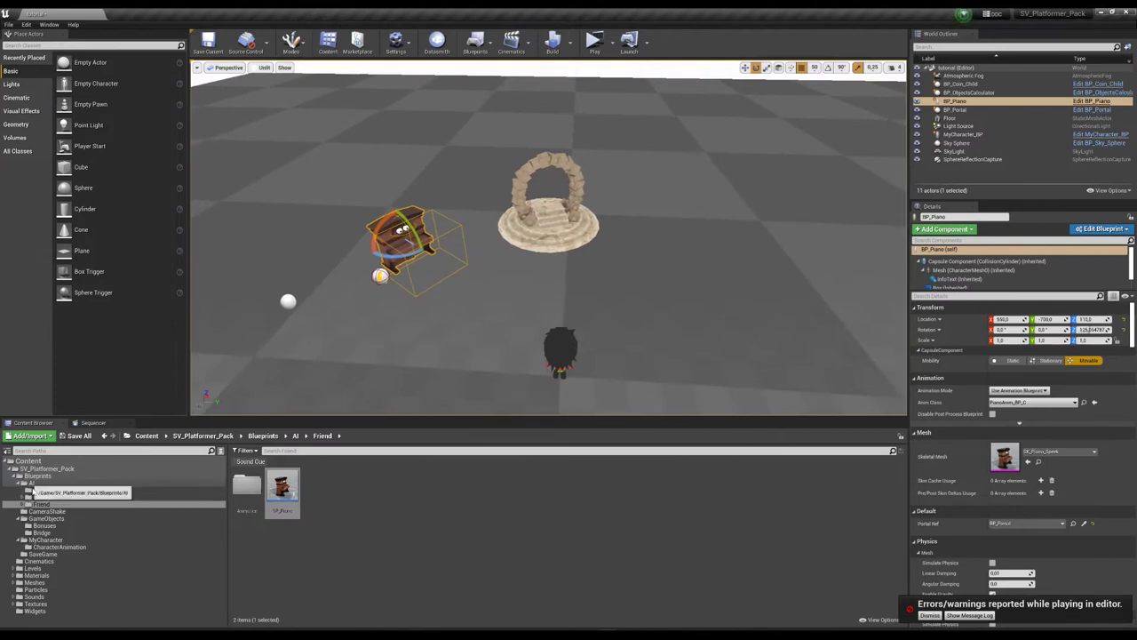
pyautogui.click(133, 525)
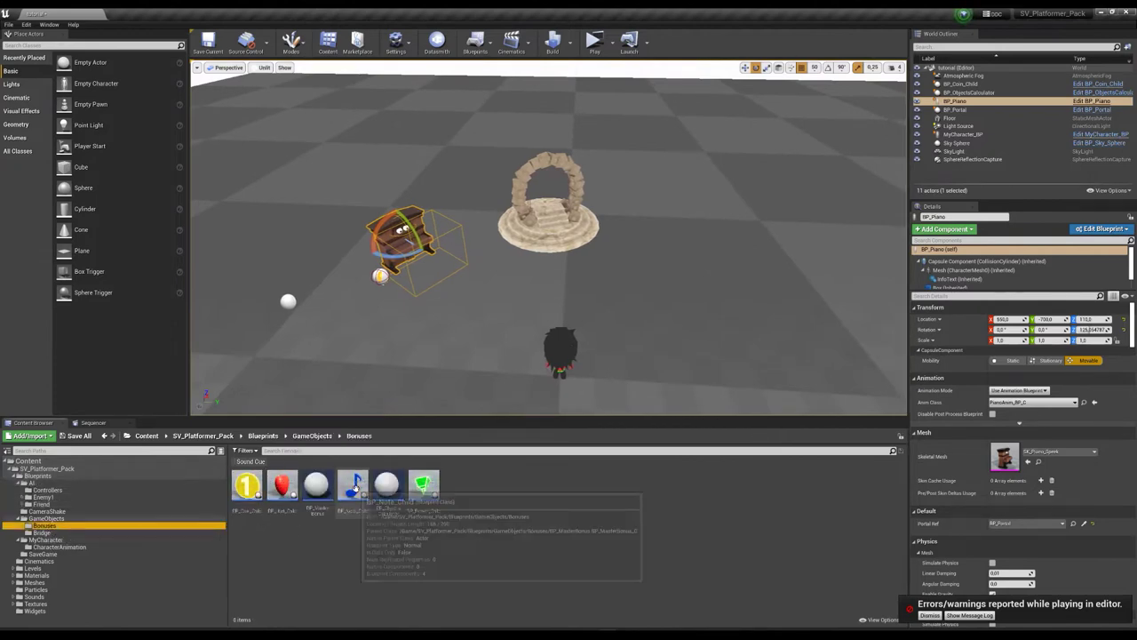
pyautogui.moveTo(353, 487); pyautogui.dragTo(715, 243)
pyautogui.click(746, 69)
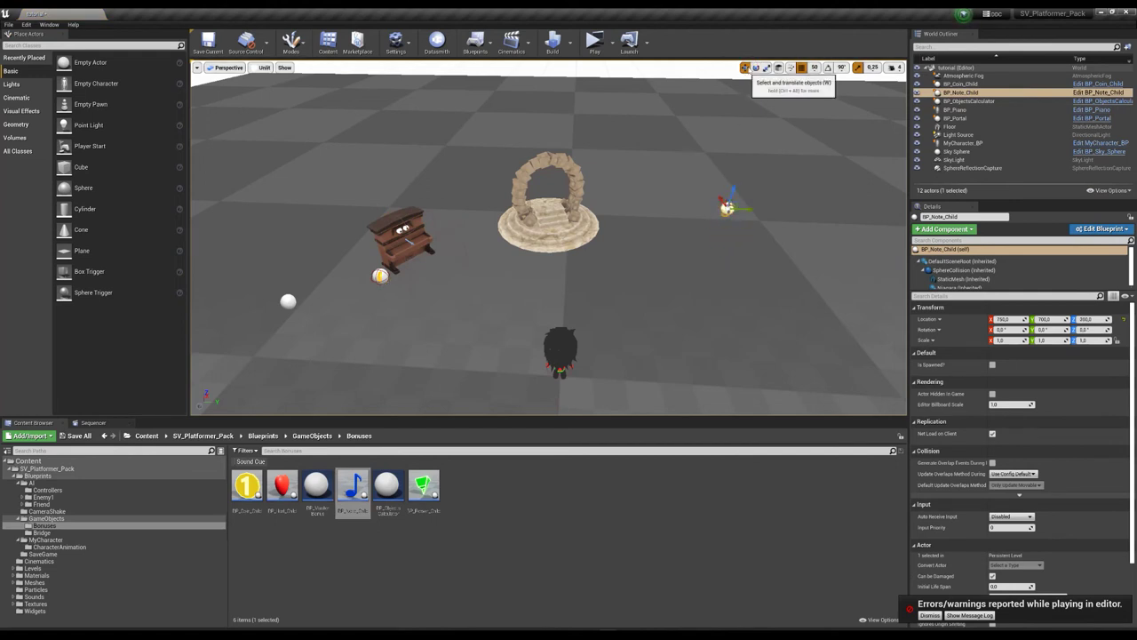
pyautogui.moveTo(353, 487); pyautogui.dragTo(775, 250)
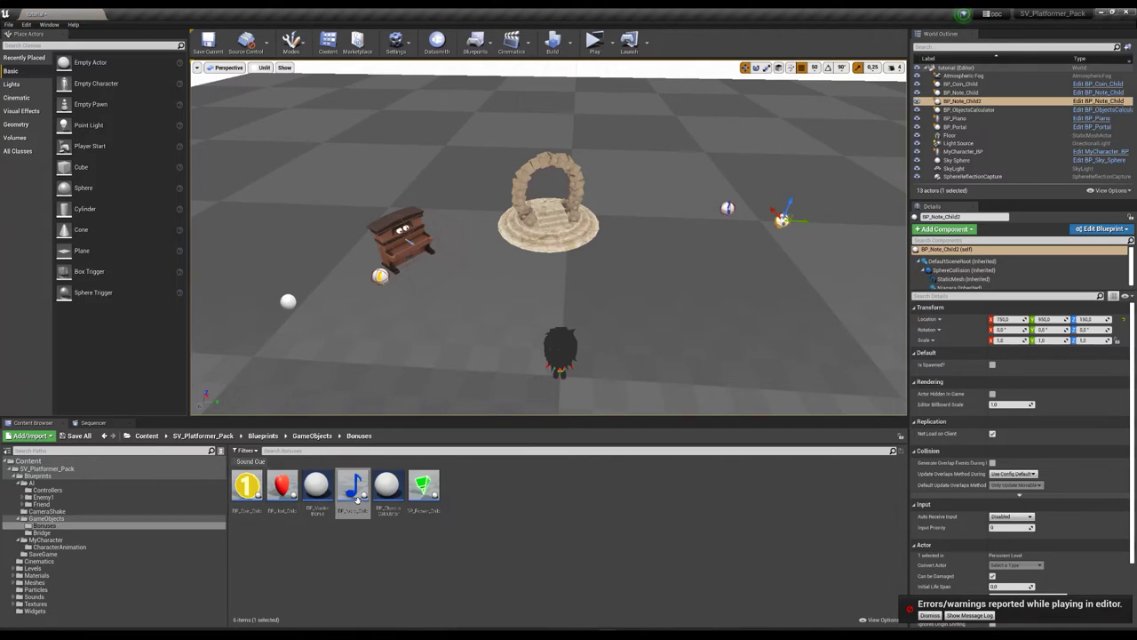
pyautogui.moveTo(343, 221); pyautogui.dragTo(660, 180)
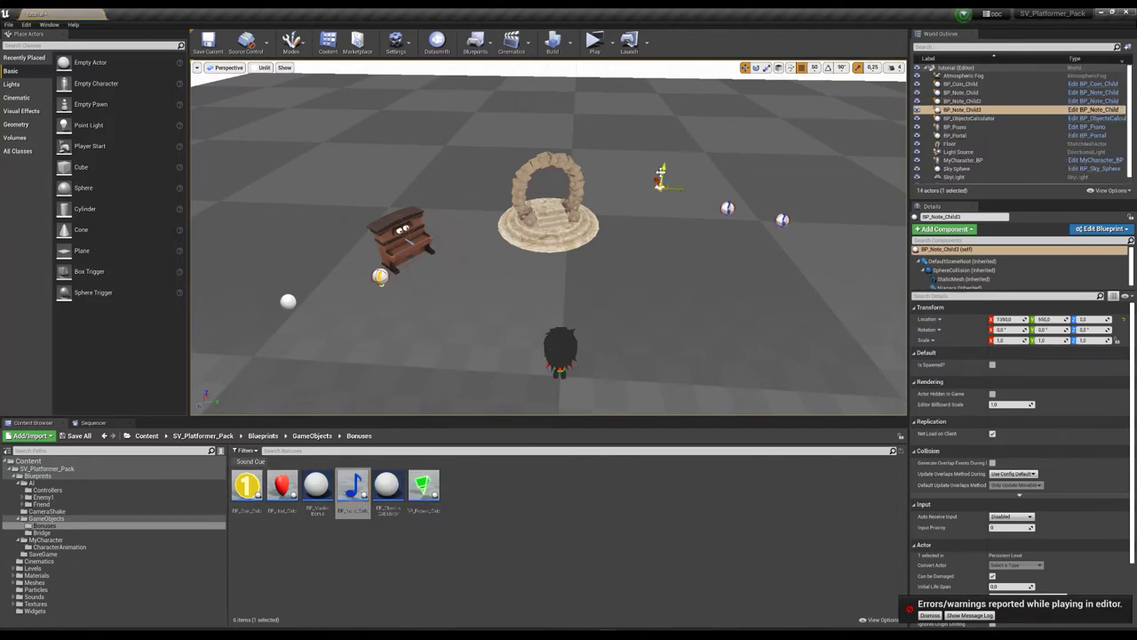
pyautogui.click(202, 51)
# Run the preview and bring the character to the piano without any collected notes.
pyautogui.click(595, 40)
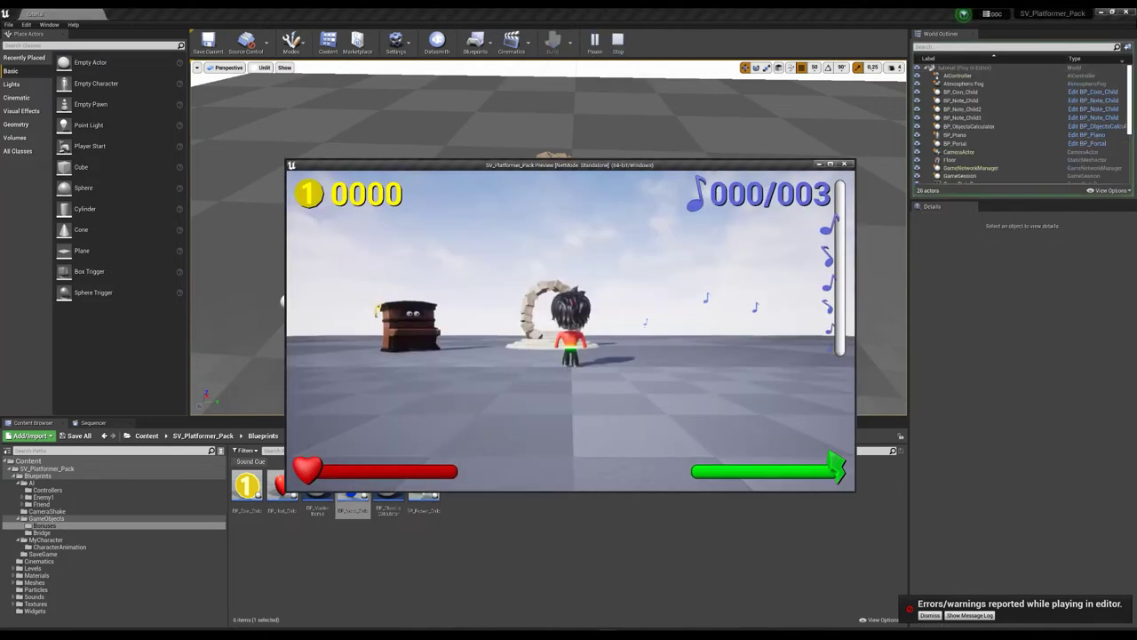
pyautogui.press('a')
pyautogui.press('w')
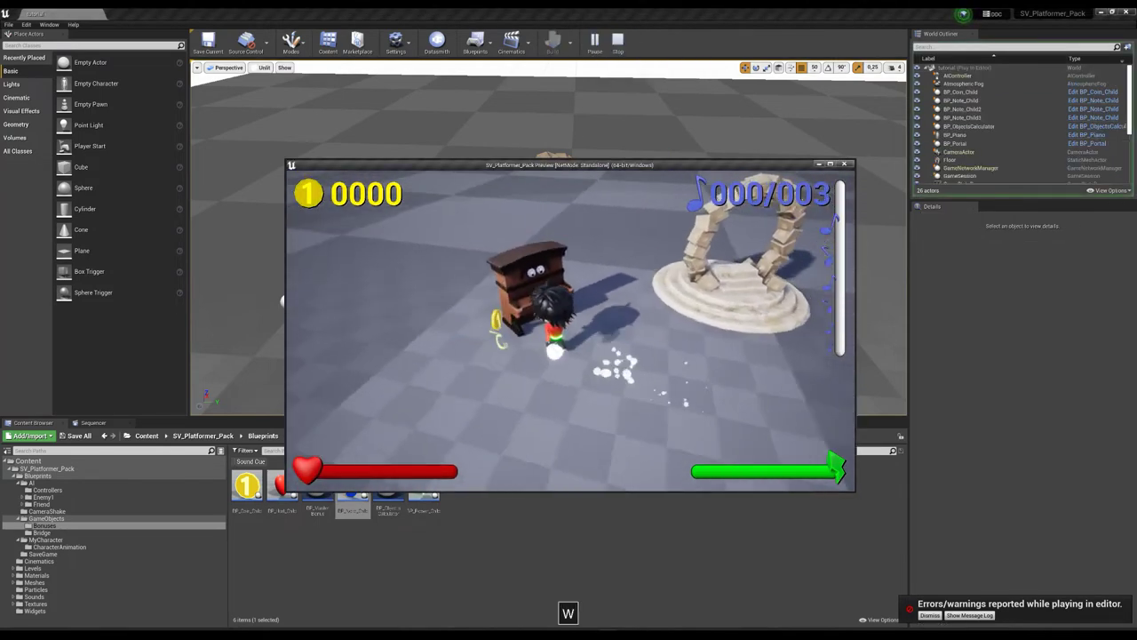
pyautogui.press('s')
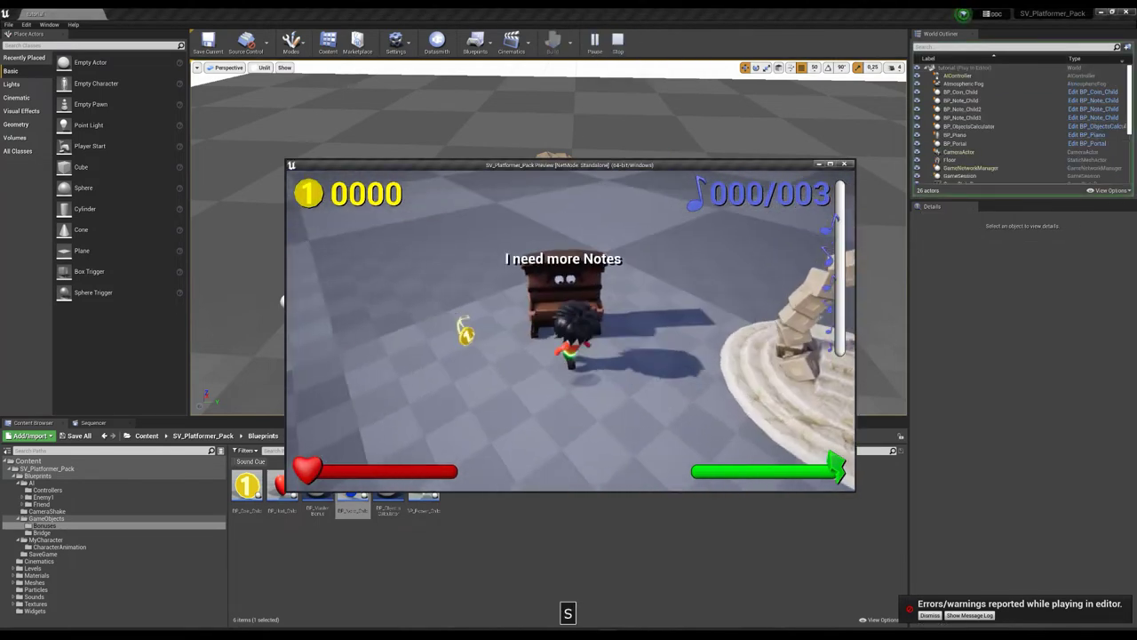
pyautogui.press('w')
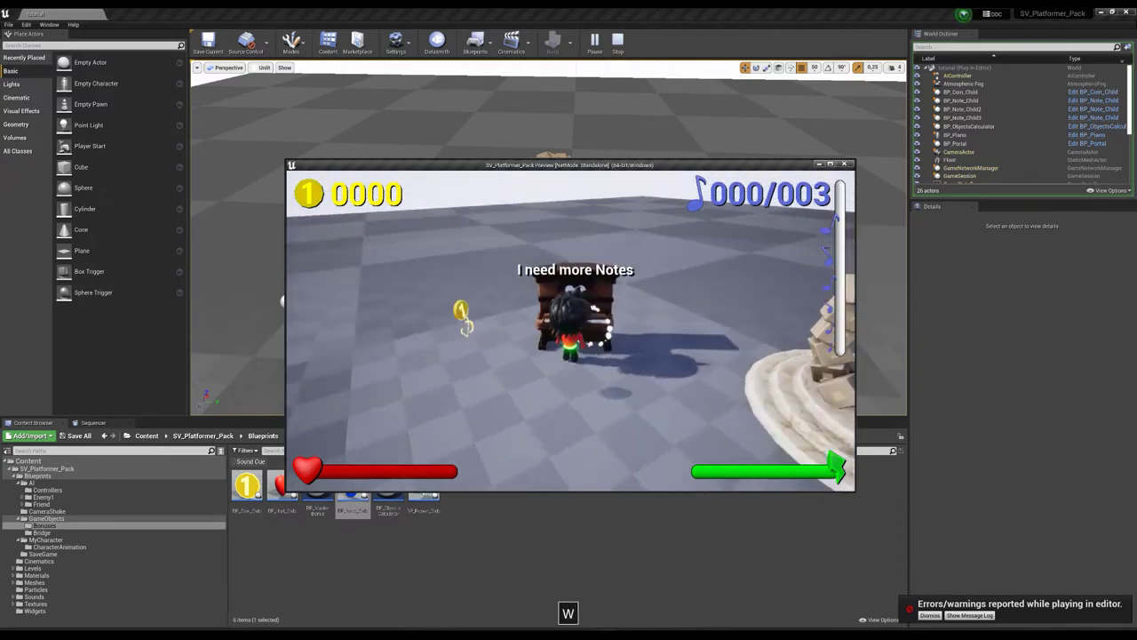
# Lead the character past the portal, collect the three notes and head back toward the piano.
pyautogui.press('d')
pyautogui.press('w')
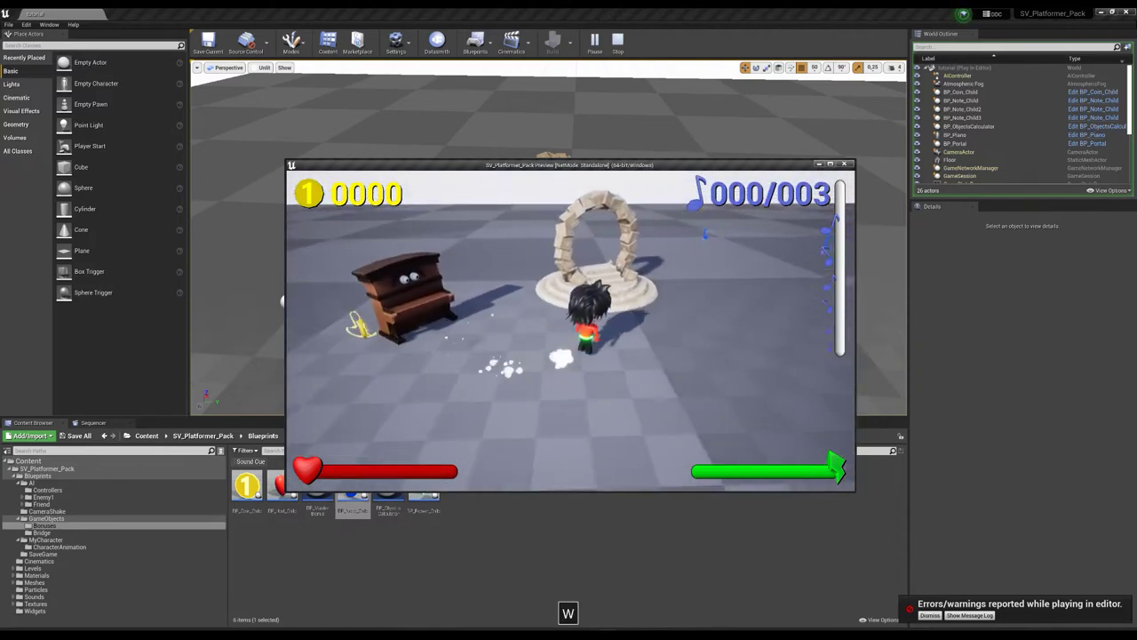
pyautogui.press('d')
pyautogui.press('s')
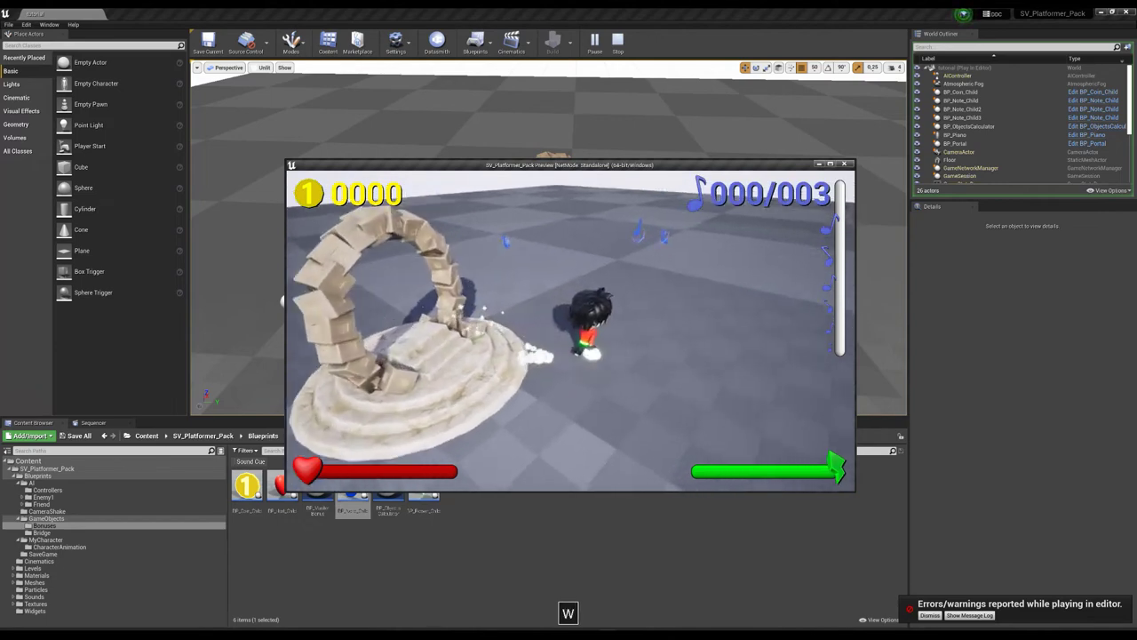
pyautogui.press('a')
pyautogui.press('d')
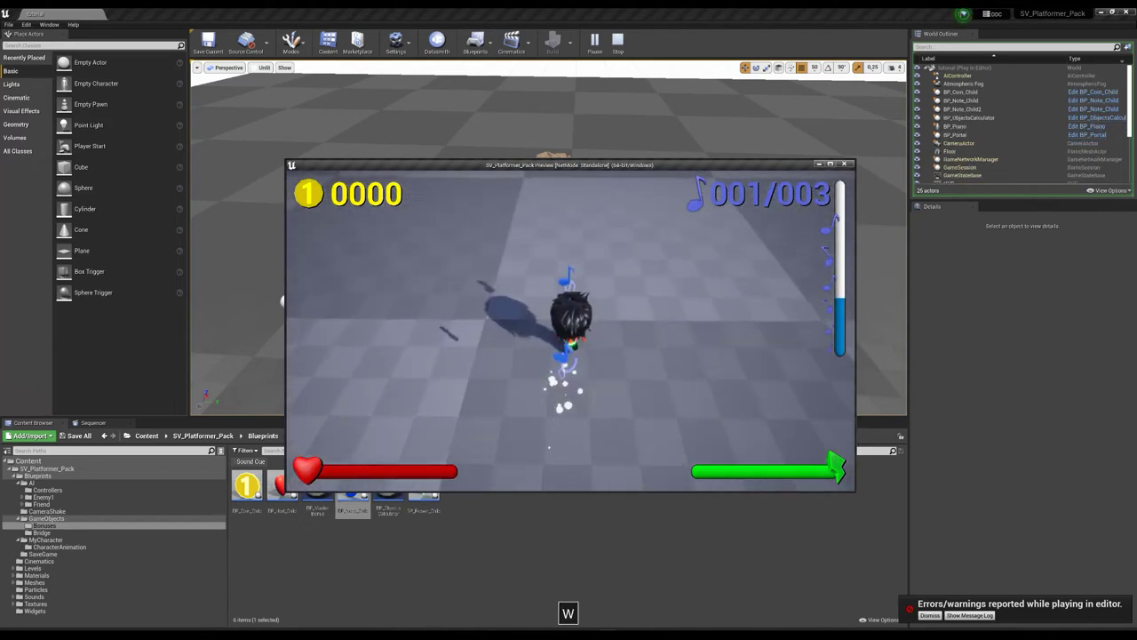
pyautogui.press('a')
pyautogui.press('d')
pyautogui.press('space')
pyautogui.press('w')
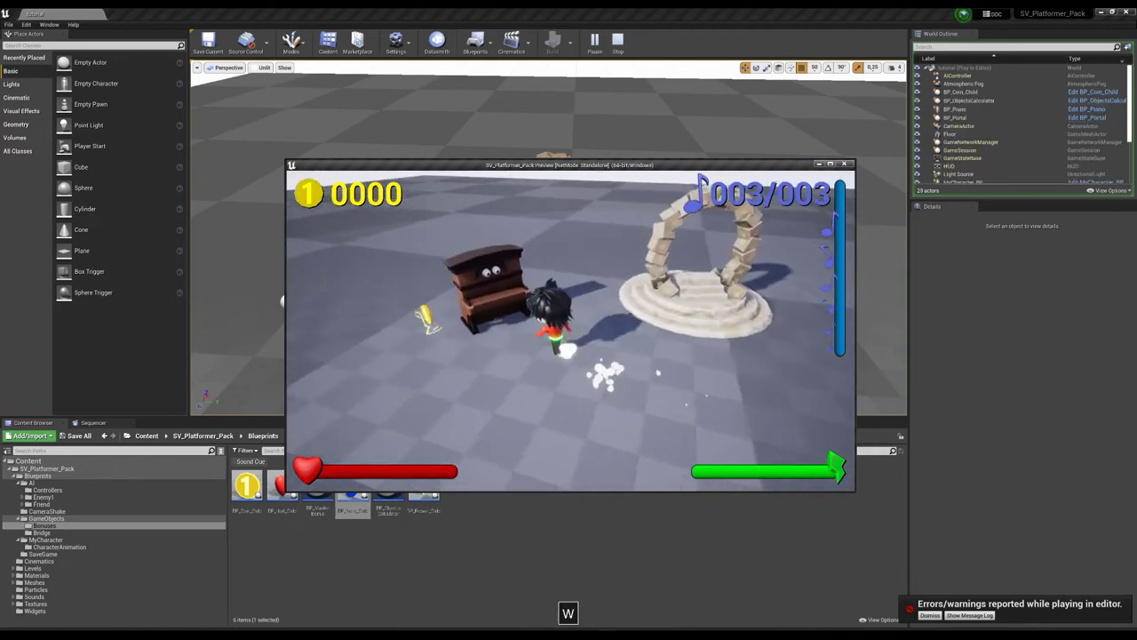
# Deliver the notes to the piano to activate the portal, then end the preview and close the message log.
pyautogui.press('a')
pyautogui.press('s')
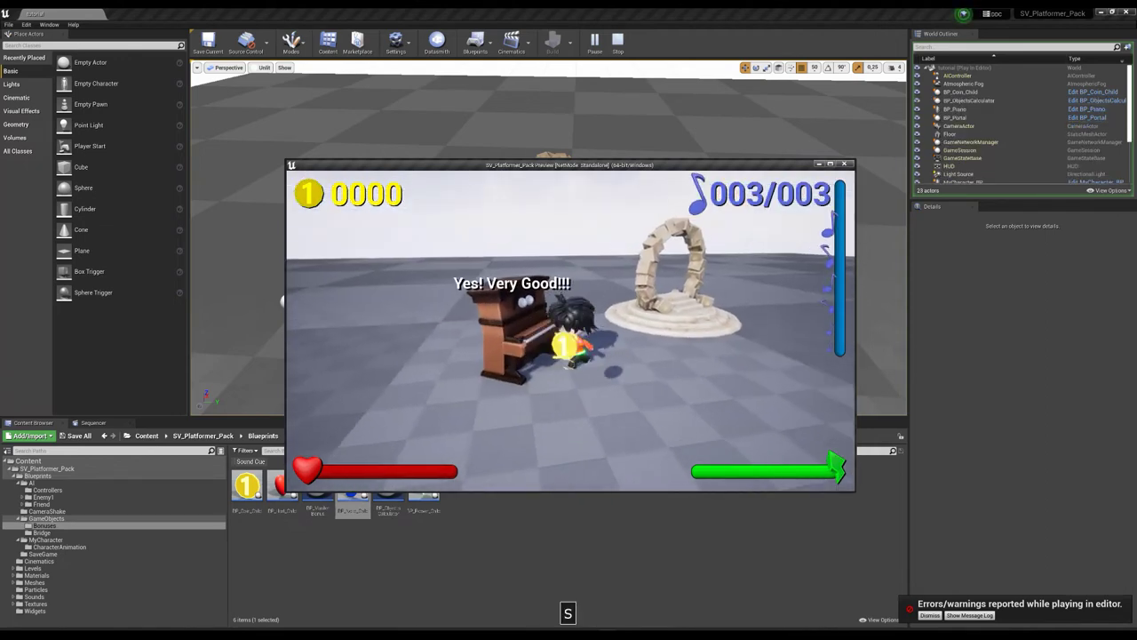
pyautogui.press('d')
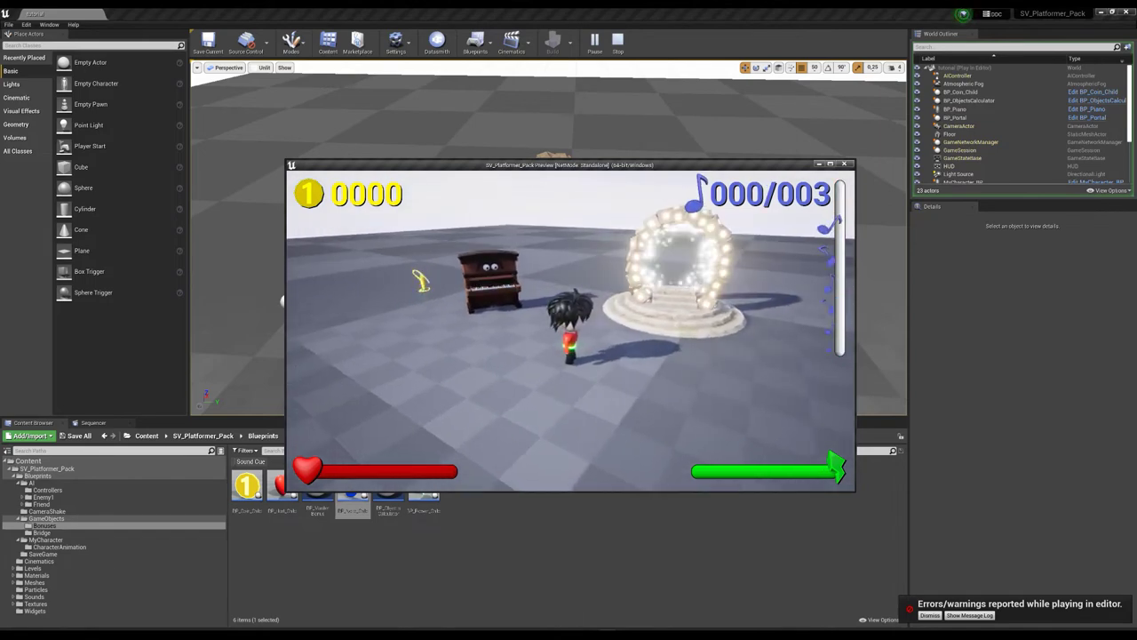
pyautogui.press('d')
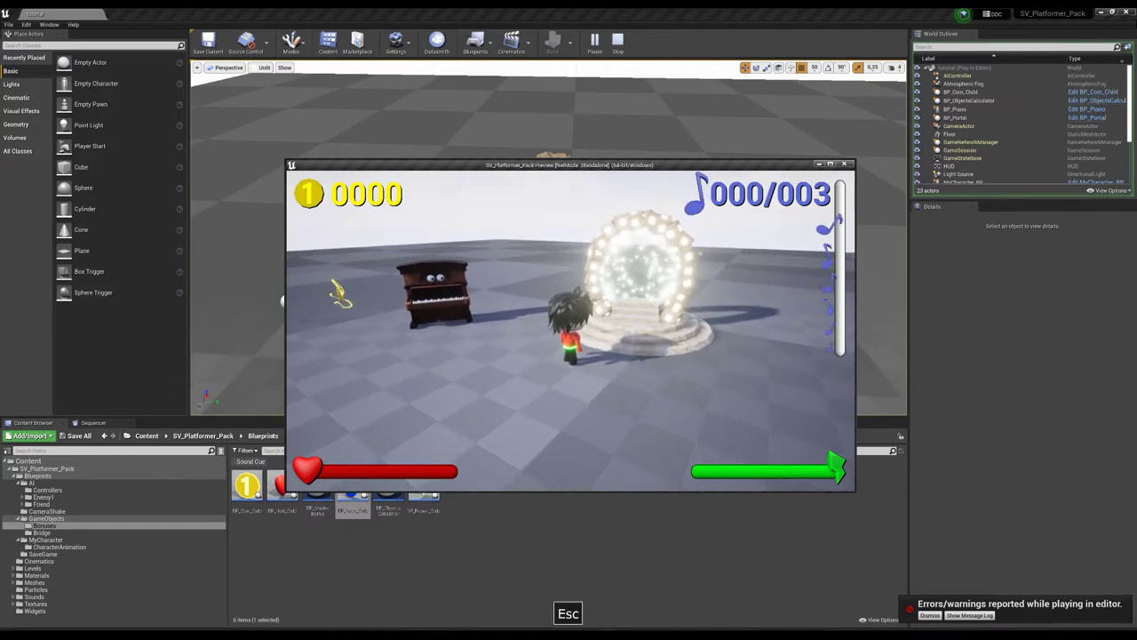
pyautogui.press('Escape')
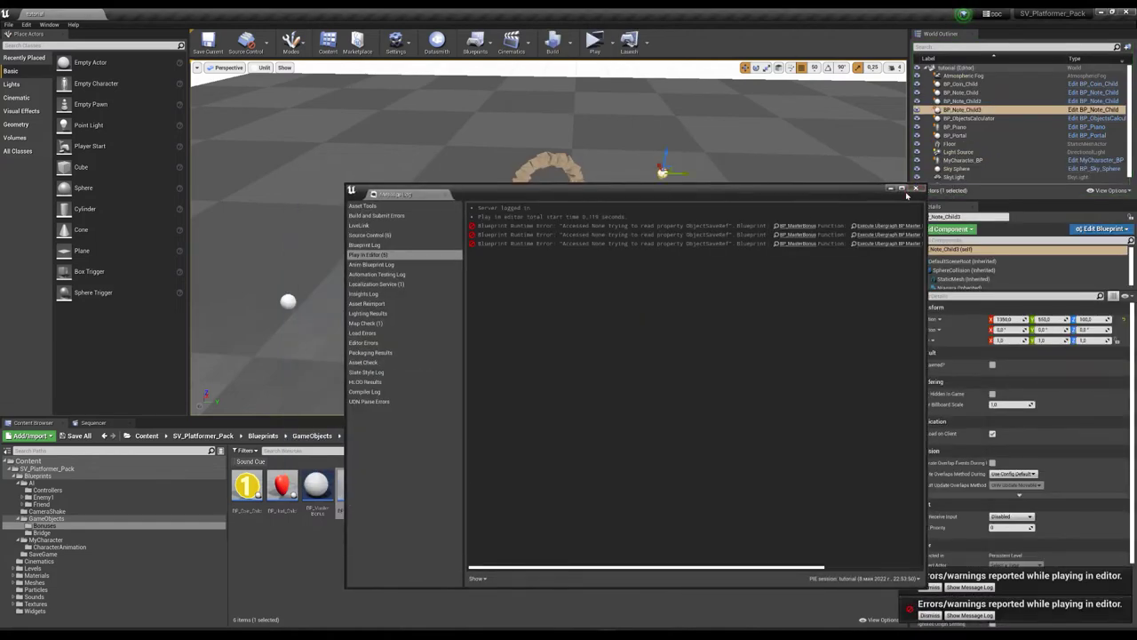
pyautogui.click(916, 189)
# Place a Nav Mesh Bounds Volume on the floor in front of the character at X 1400, Y 100.
pyautogui.press('w')
pyautogui.moveTo(560, 200); pyautogui.dragTo(655, 236, button='right')
pyautogui.press('d')
pyautogui.press('a')
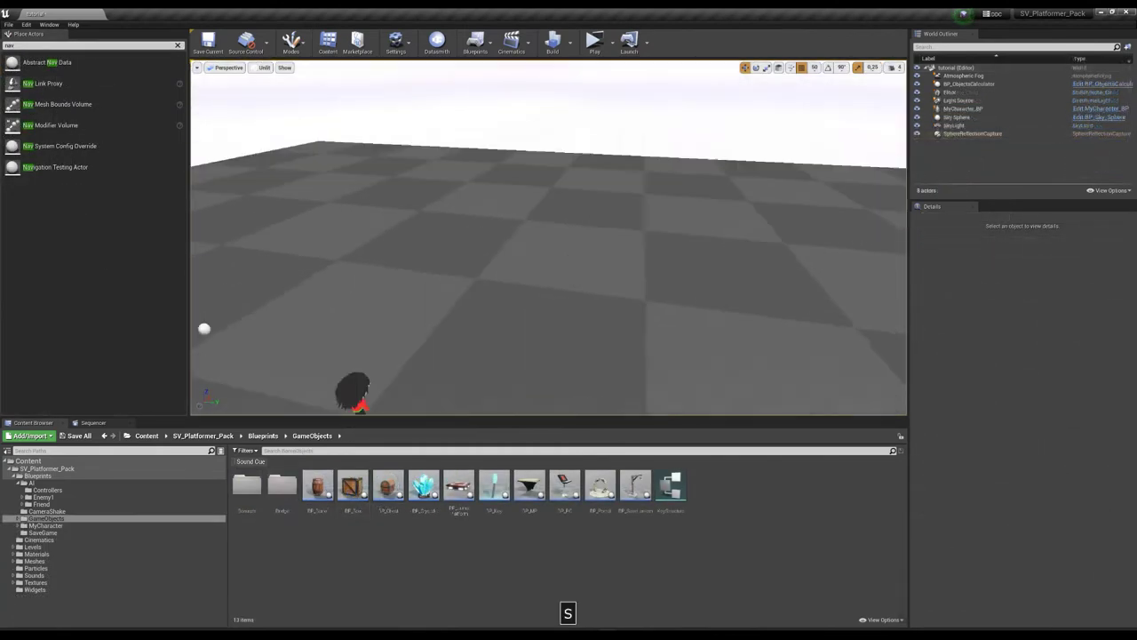
pyautogui.press('s')
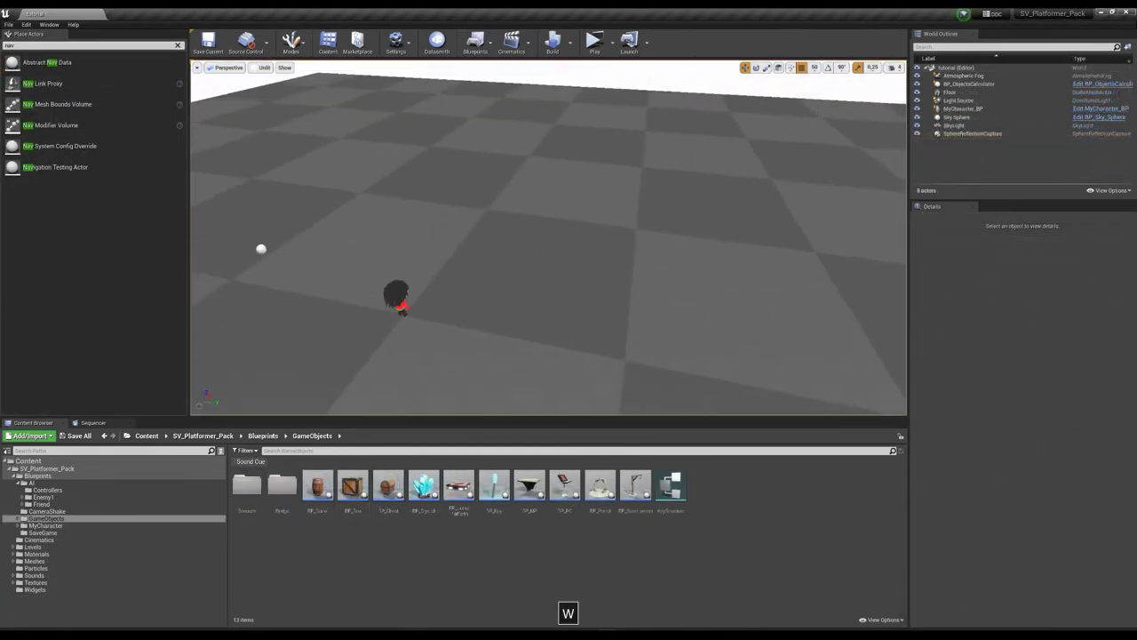
pyautogui.press('d')
pyautogui.press('s')
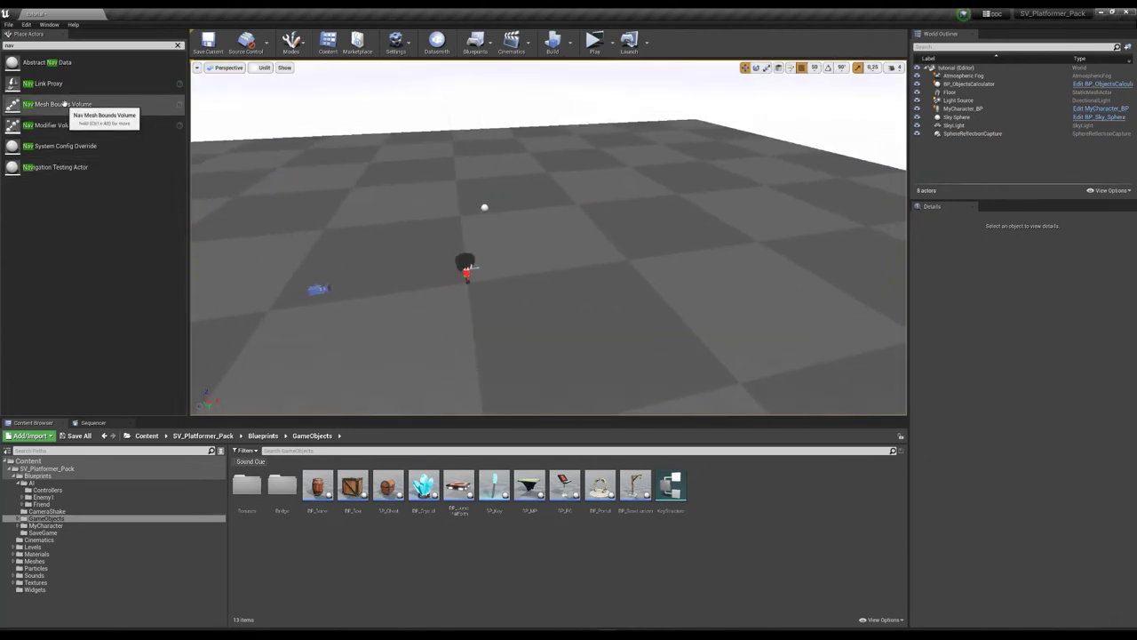
pyautogui.moveTo(64, 111); pyautogui.dragTo(603, 204)
pyautogui.moveTo(681, 251); pyautogui.dragTo(694, 246)
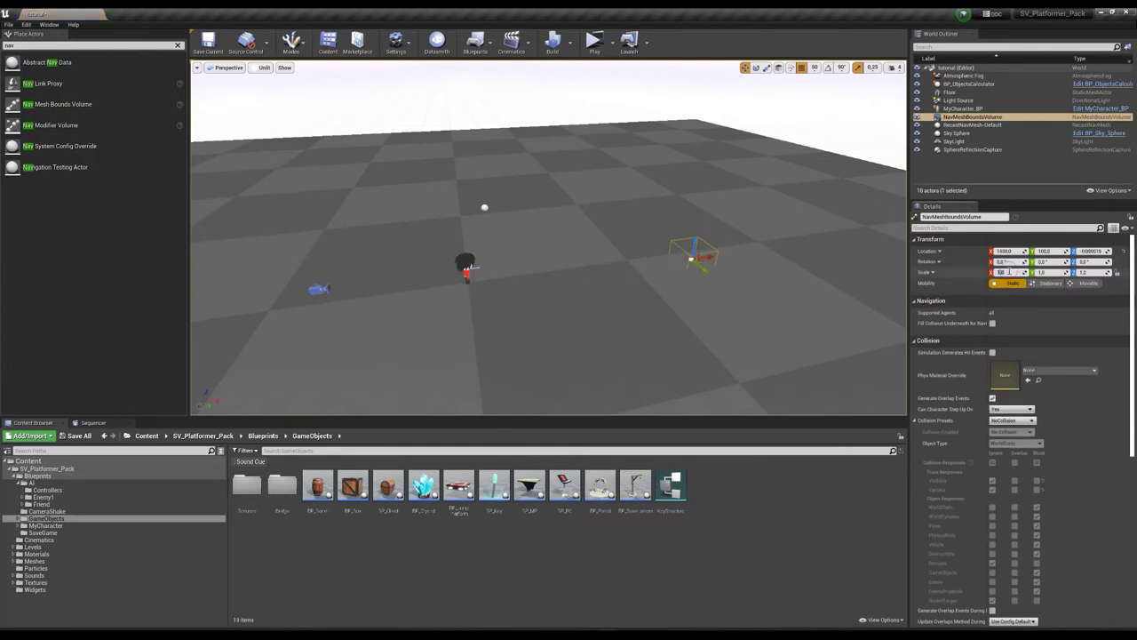
# Set the nav mesh volume's scale to 5 on all three axes.
pyautogui.click(1057, 272)
pyautogui.write('5')
pyautogui.click(1085, 272)
pyautogui.write('50')
pyautogui.press('Return')
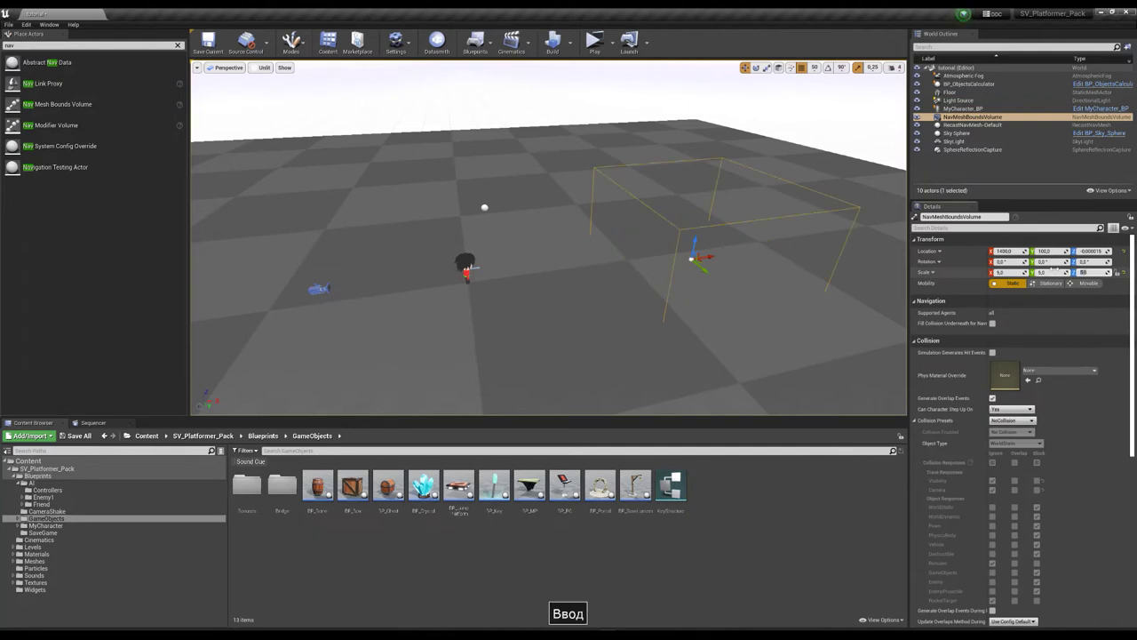
# Move the nav mesh volume farther from the character along X and display the navigable area.
pyautogui.moveTo(705, 259); pyautogui.dragTo(763, 253)
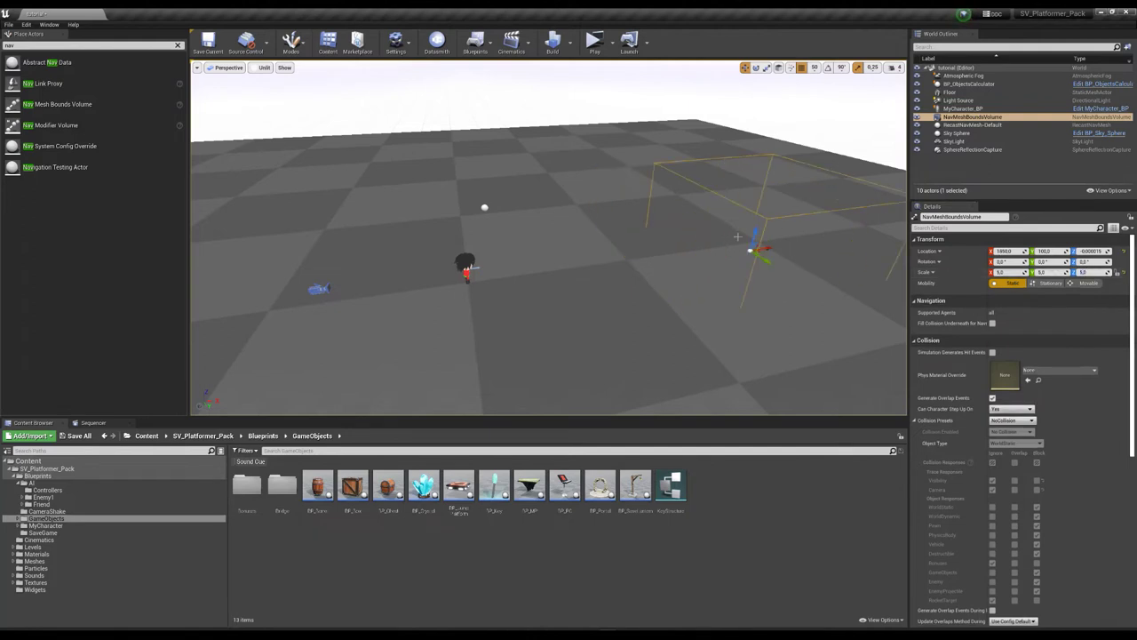
pyautogui.press('p')
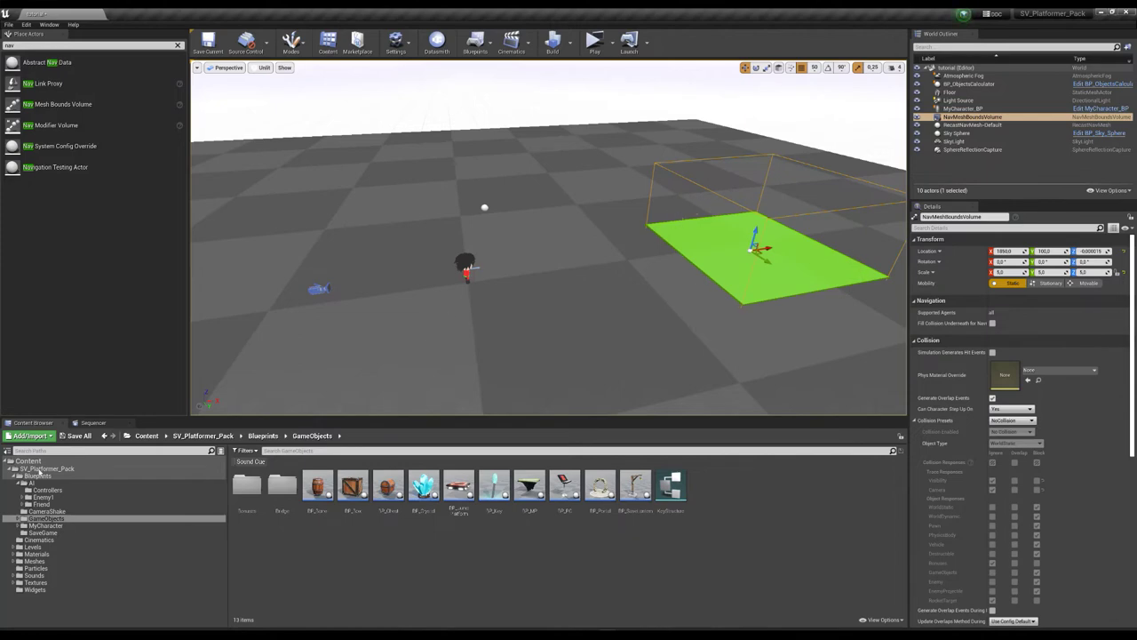
# Place a BP_Enemy1 actor from the AI blueprints on the navigable area at about X 1950, Y 300.
pyautogui.click(34, 482)
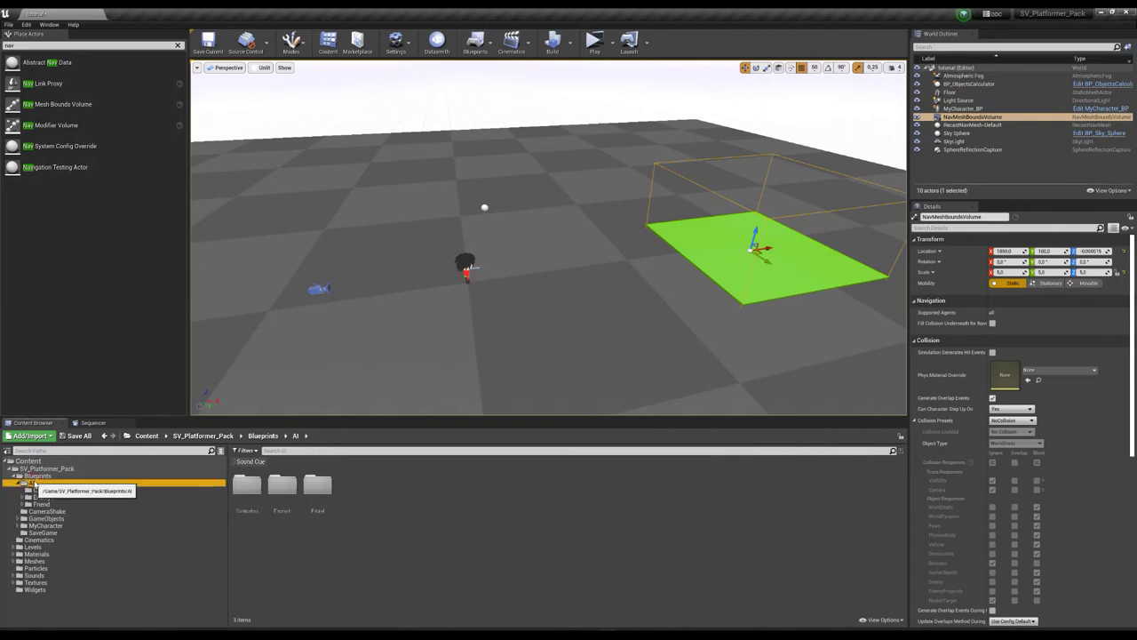
pyautogui.doubleClick(282, 485)
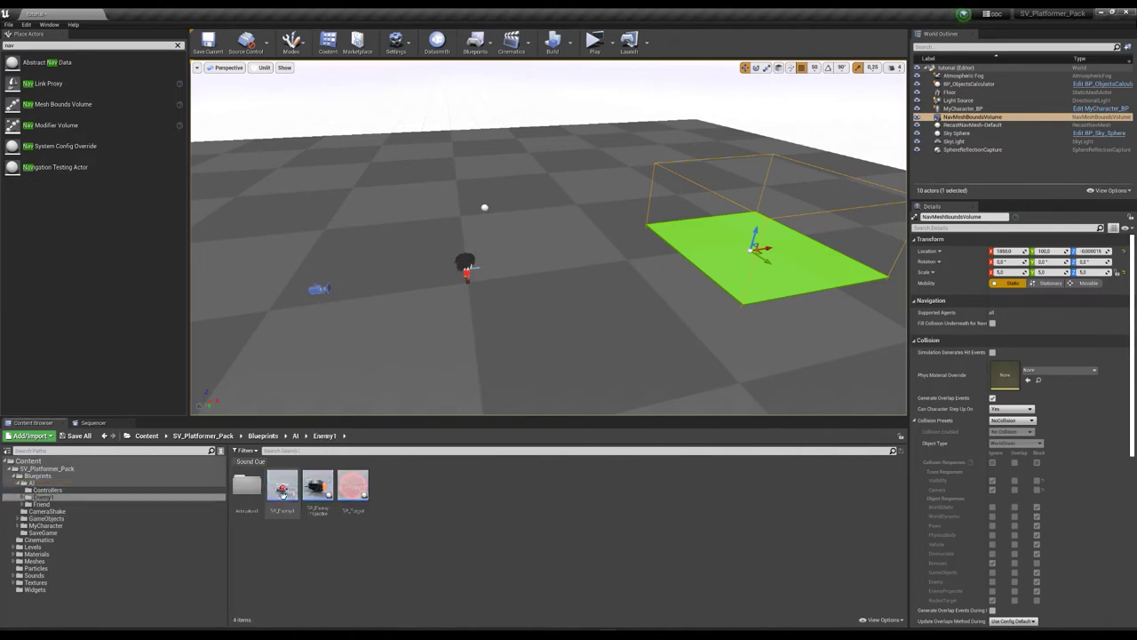
pyautogui.moveTo(284, 507); pyautogui.dragTo(691, 277)
pyautogui.click(786, 260)
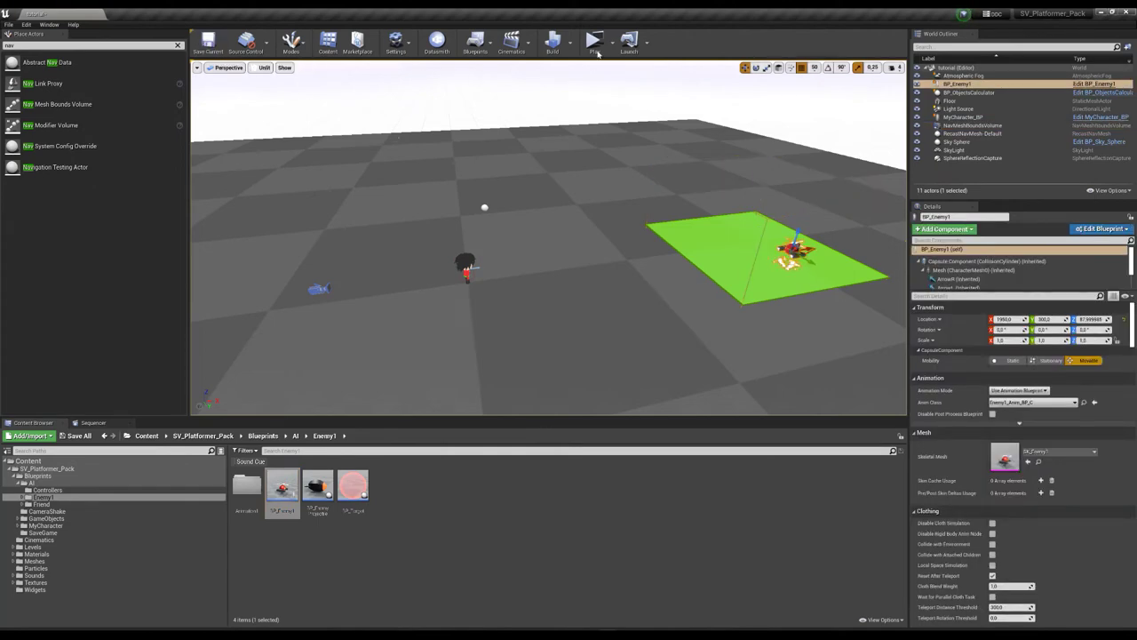
# Preview the level and run the character around and up to the enemy to test how it moves and shoots.
pyautogui.click(598, 52)
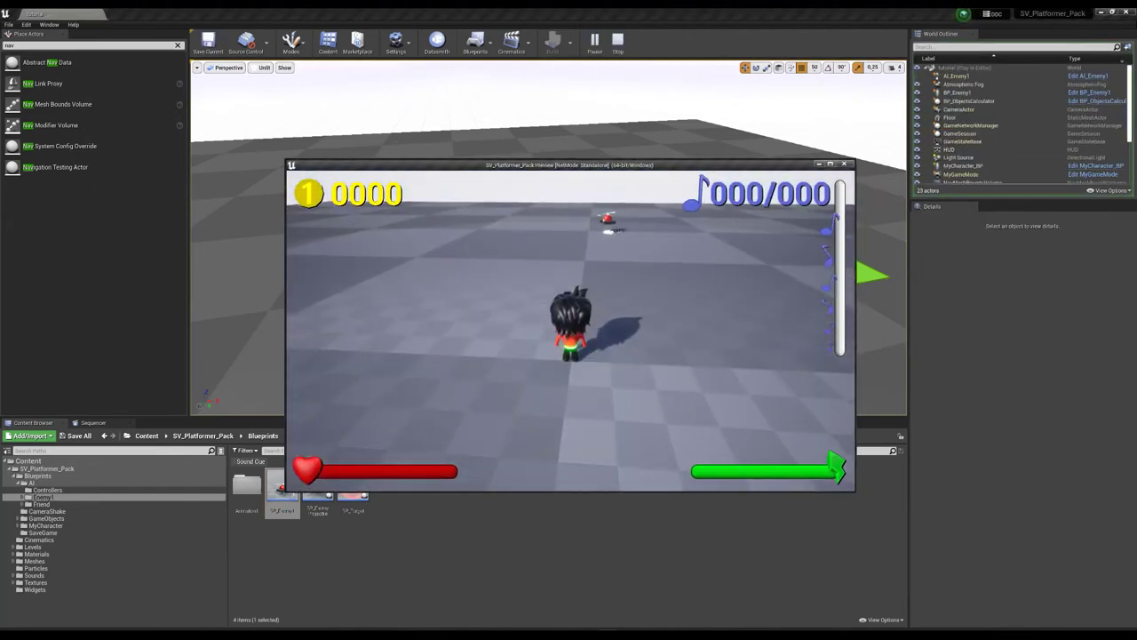
pyautogui.press('d')
pyautogui.press('a')
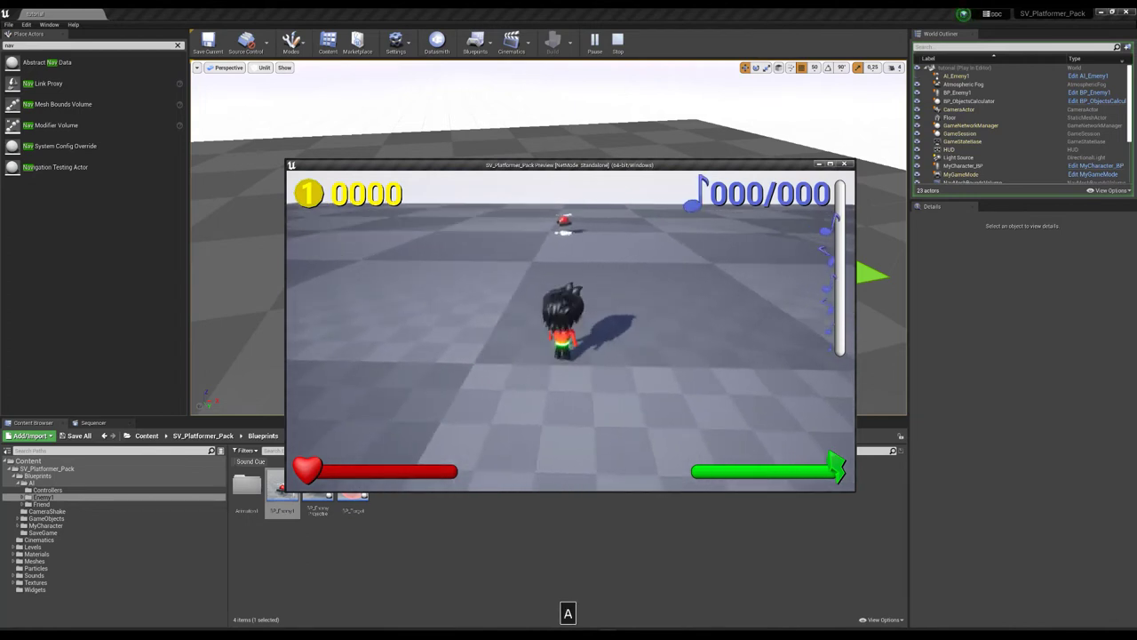
pyautogui.press('w')
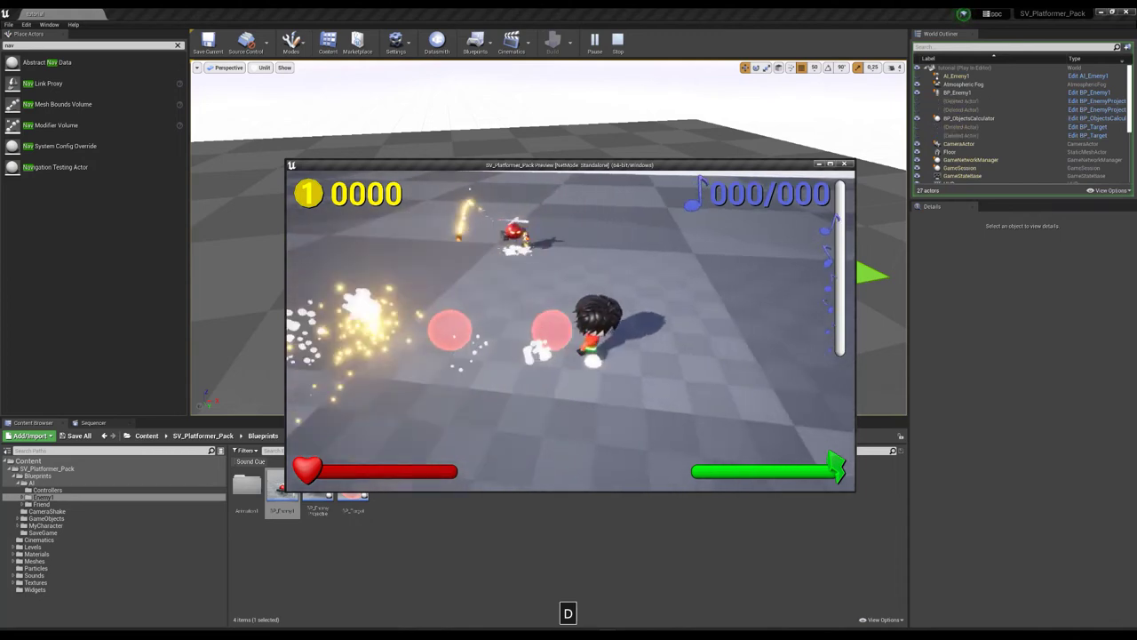
pyautogui.press('w')
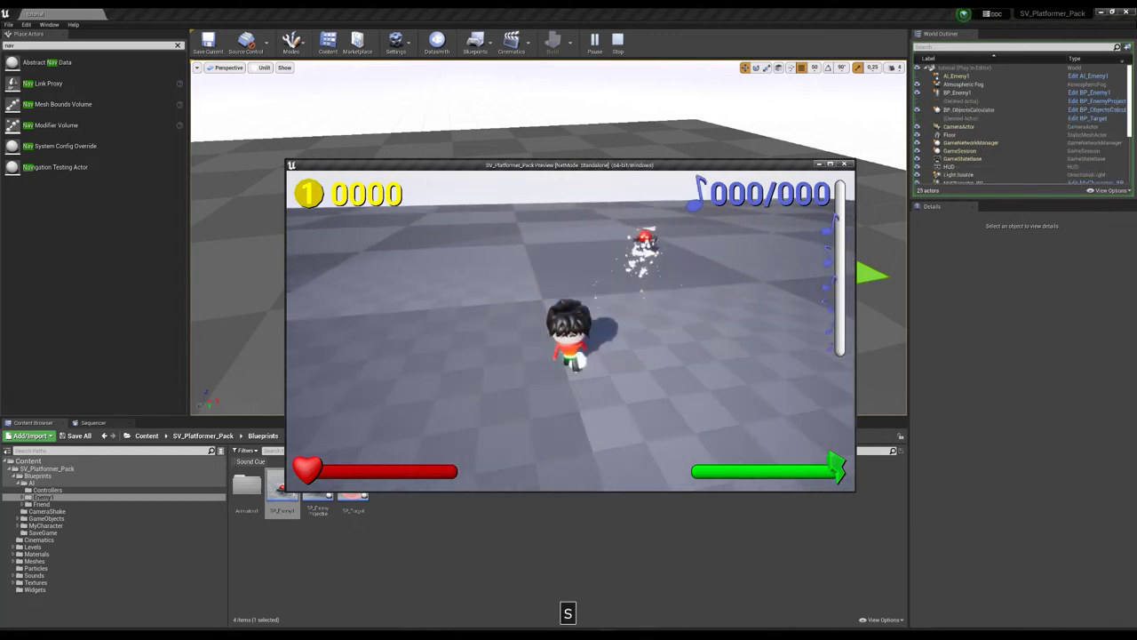
pyautogui.press('d')
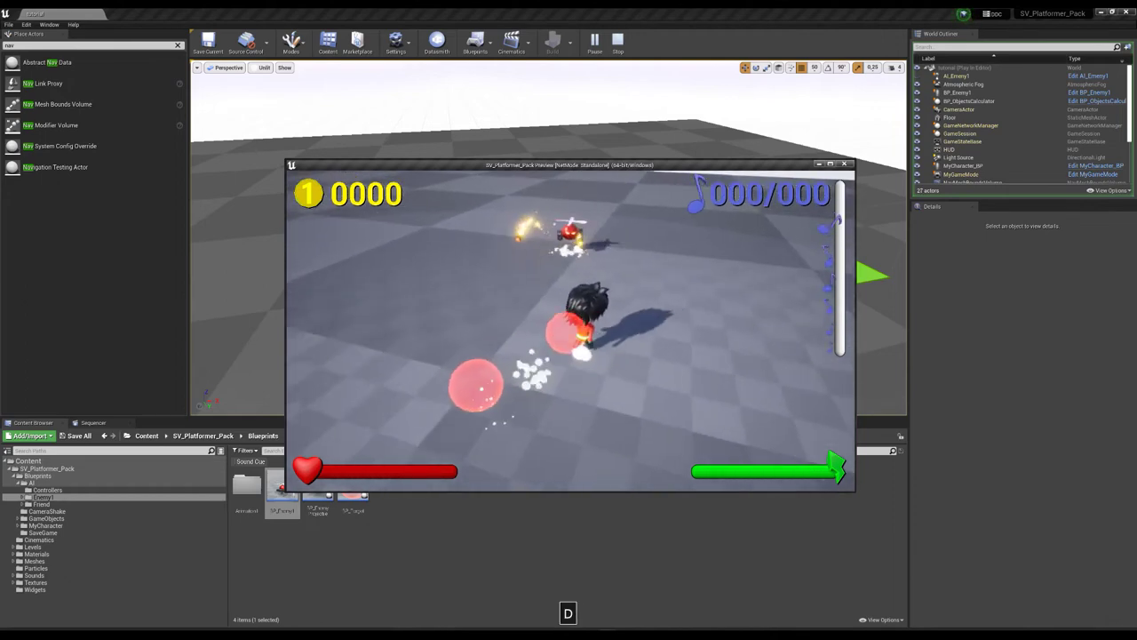
pyautogui.press('a')
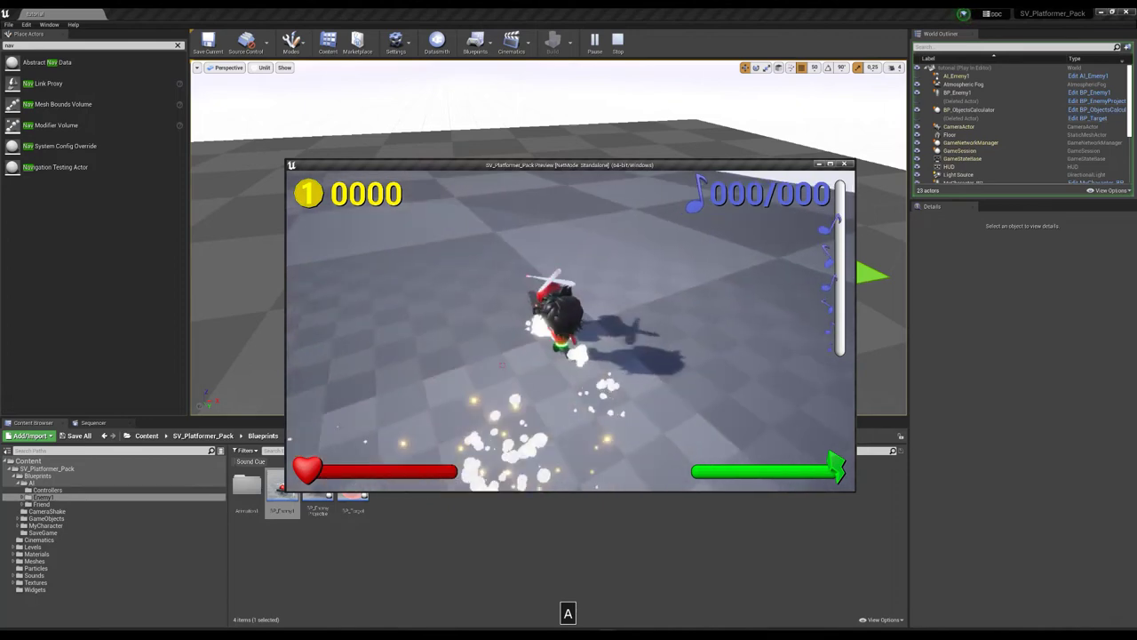
pyautogui.press('d')
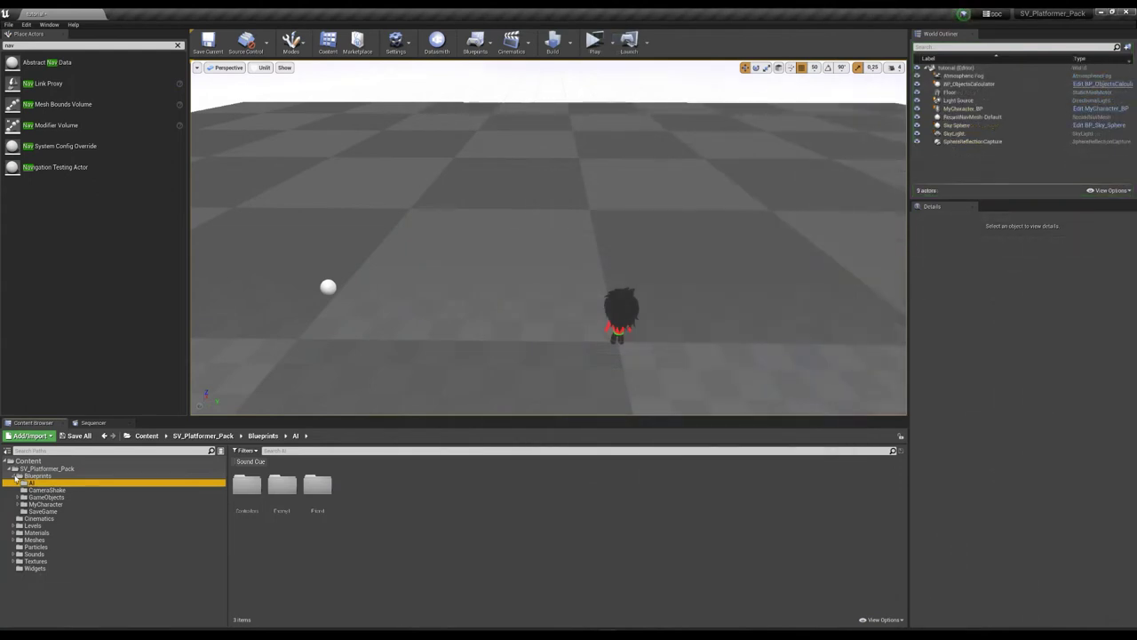
# Place the fence mesh from the Meshes folder ahead of the character and duplicate it twice into a row of three.
pyautogui.doubleClick(17, 476)
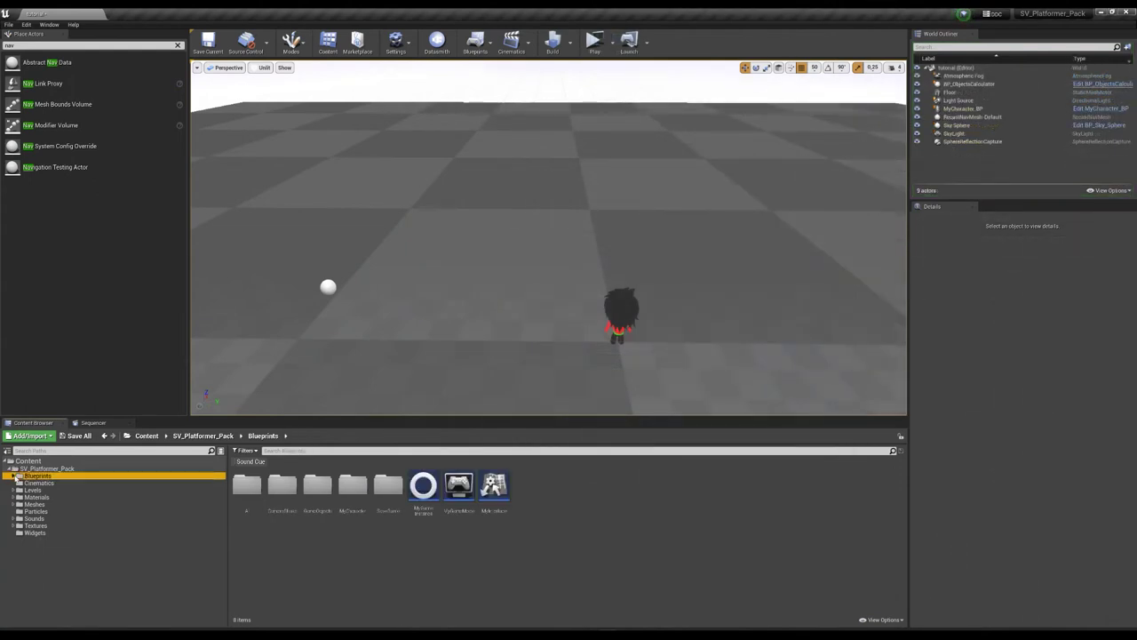
pyautogui.click(13, 504)
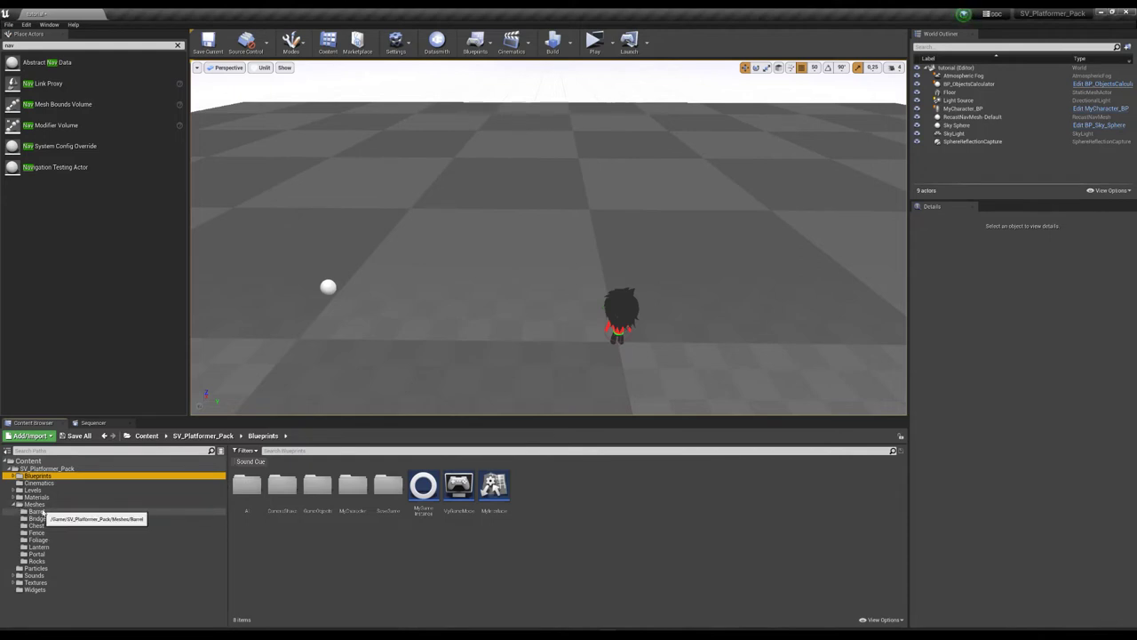
pyautogui.click(43, 512)
pyautogui.click(53, 519)
pyautogui.click(50, 525)
pyautogui.click(49, 533)
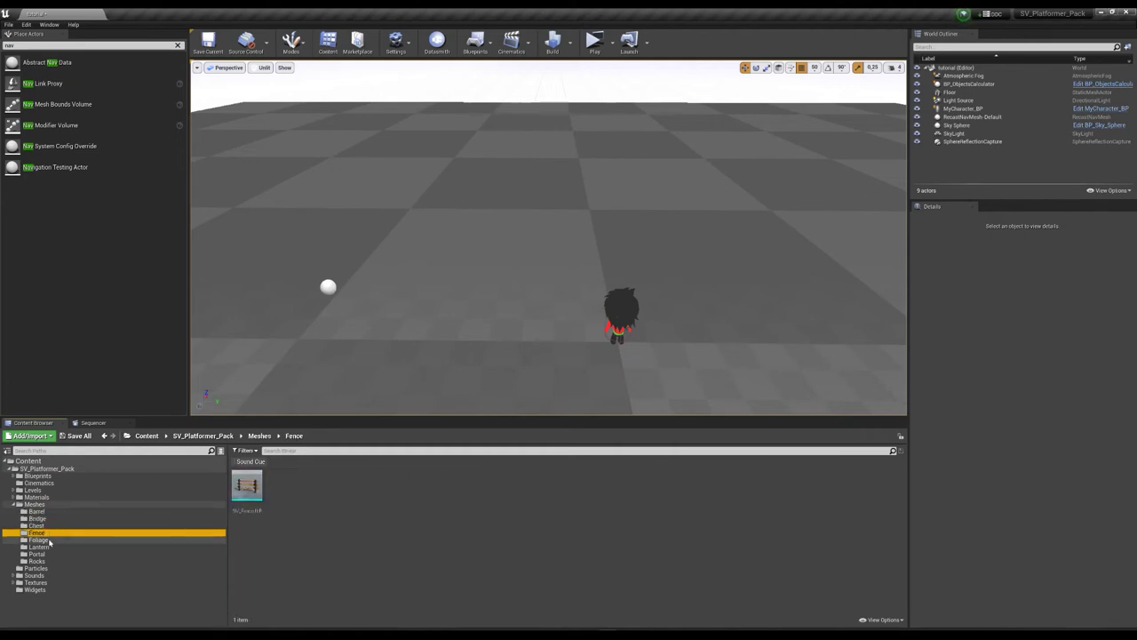
pyautogui.moveTo(247, 485); pyautogui.dragTo(439, 306)
pyautogui.moveTo(694, 278); pyautogui.dragTo(657, 229)
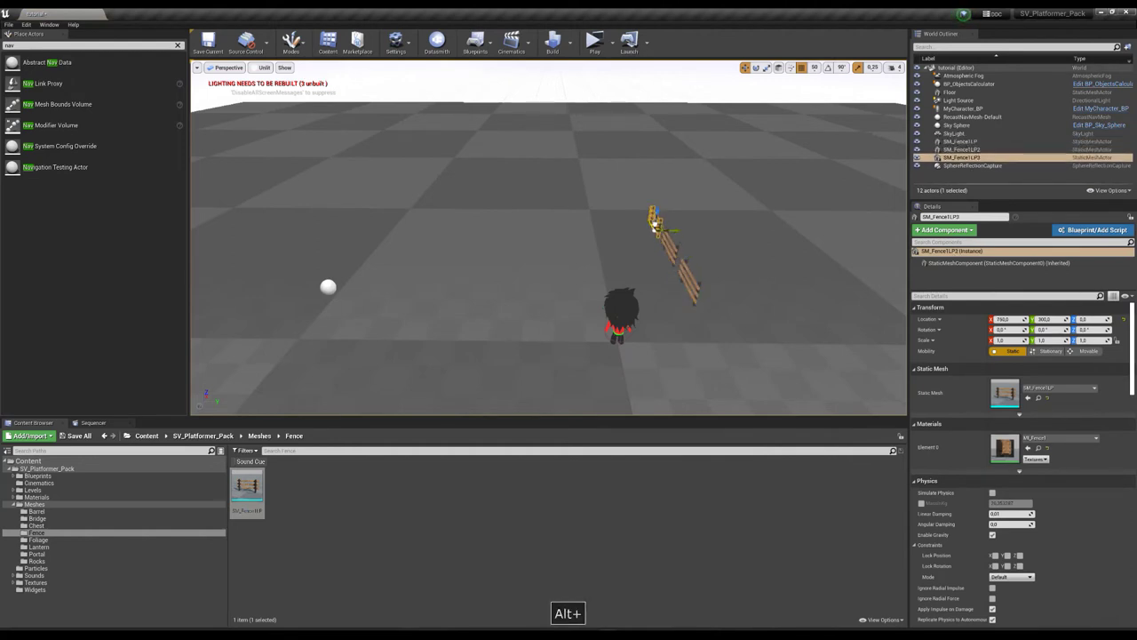
# Place the three foliage bush meshes in a cluster on the floor between the white sphere and the character.
pyautogui.click(37, 540)
pyautogui.moveTo(247, 487); pyautogui.dragTo(427, 293)
pyautogui.moveTo(283, 487); pyautogui.dragTo(410, 273)
pyautogui.moveTo(318, 487); pyautogui.dragTo(382, 320)
# Switch to Foliage mode and add all six meshes of the Foliage folder as foliage types.
pyautogui.click(294, 44)
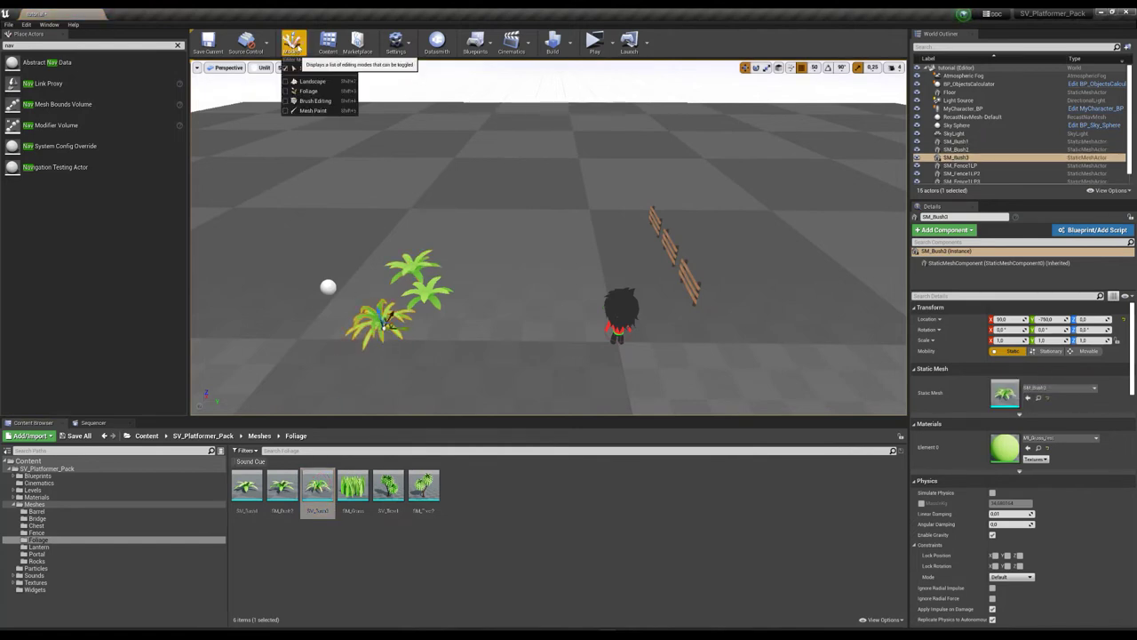
pyautogui.click(309, 93)
pyautogui.click(246, 484)
pyautogui.keyDown('shift'); pyautogui.click(423, 484); pyautogui.keyUp('shift')
pyautogui.moveTo(388, 484); pyautogui.dragTo(80, 186)
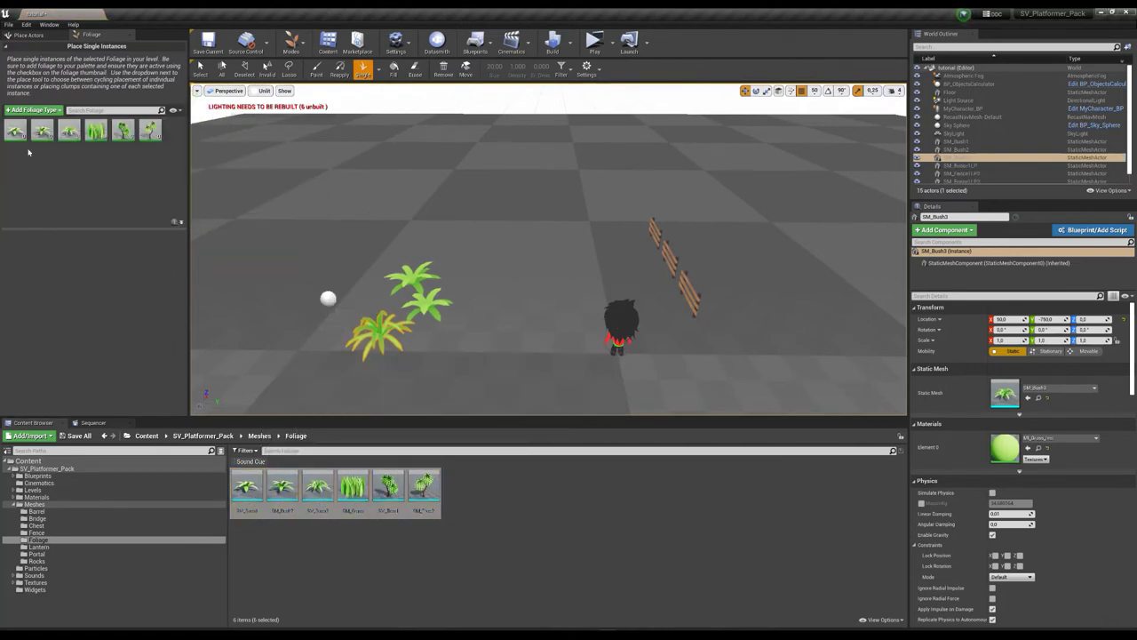
# Leave only the two tree foliage types active and place single trees on the floor beyond the bushes.
pyautogui.click(9, 124)
pyautogui.click(69, 131)
pyautogui.click(96, 131)
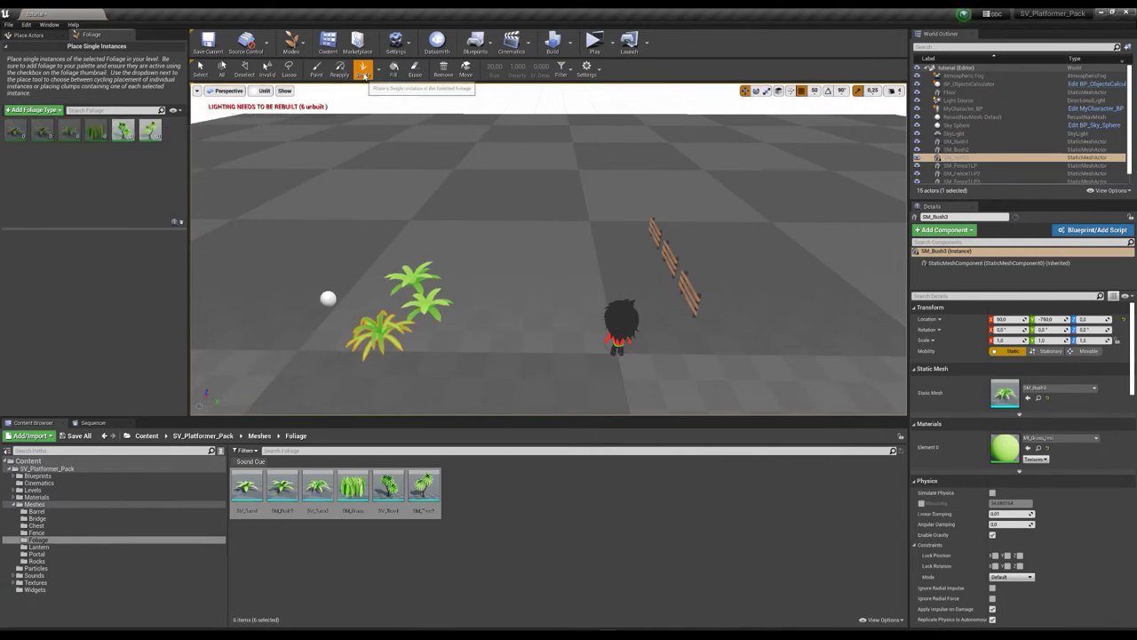
pyautogui.click(493, 153)
pyautogui.click(535, 165)
pyautogui.click(524, 202)
pyautogui.click(447, 200)
pyautogui.click(355, 210)
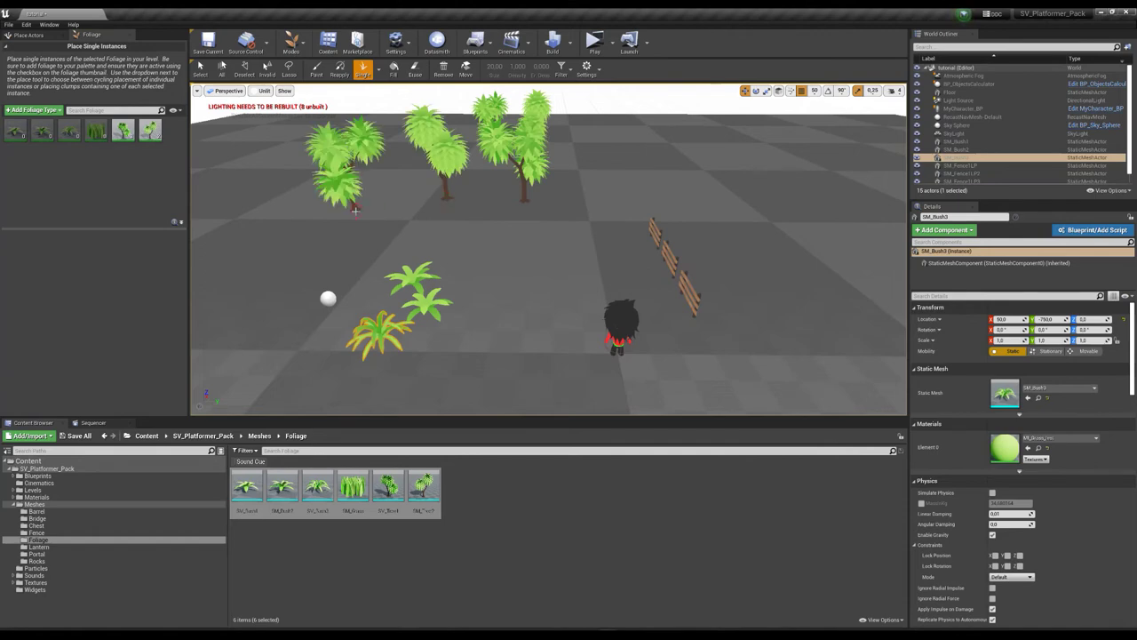
# Make grass the only active foliage type and paint a patch of it in front of the trees.
pyautogui.click(118, 124)
pyautogui.click(144, 125)
pyautogui.click(98, 128)
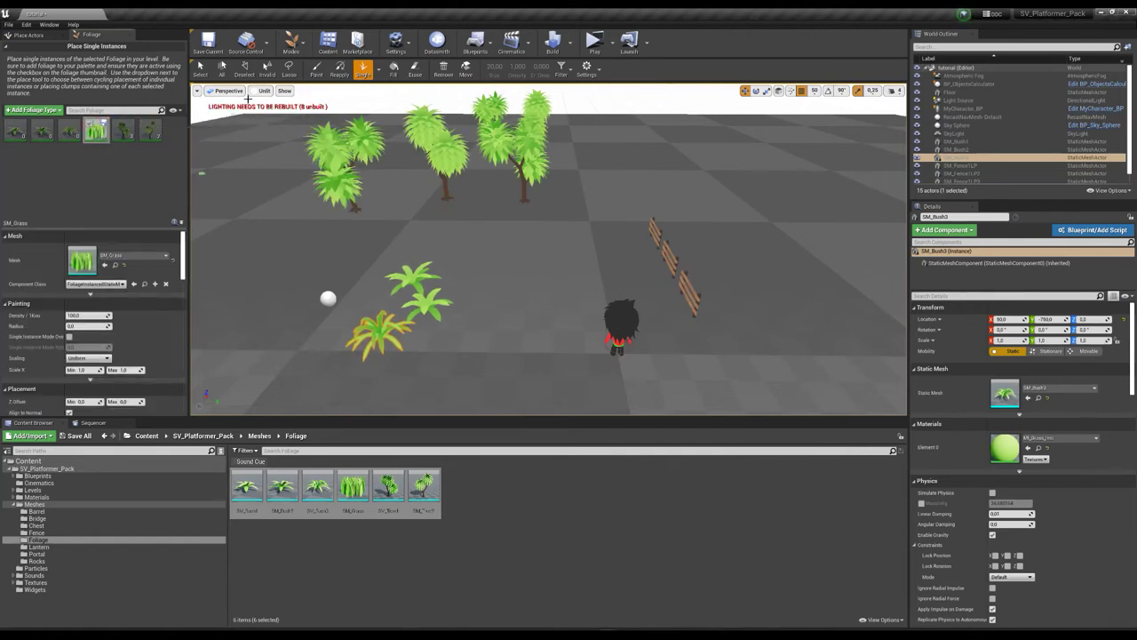
pyautogui.click(379, 73)
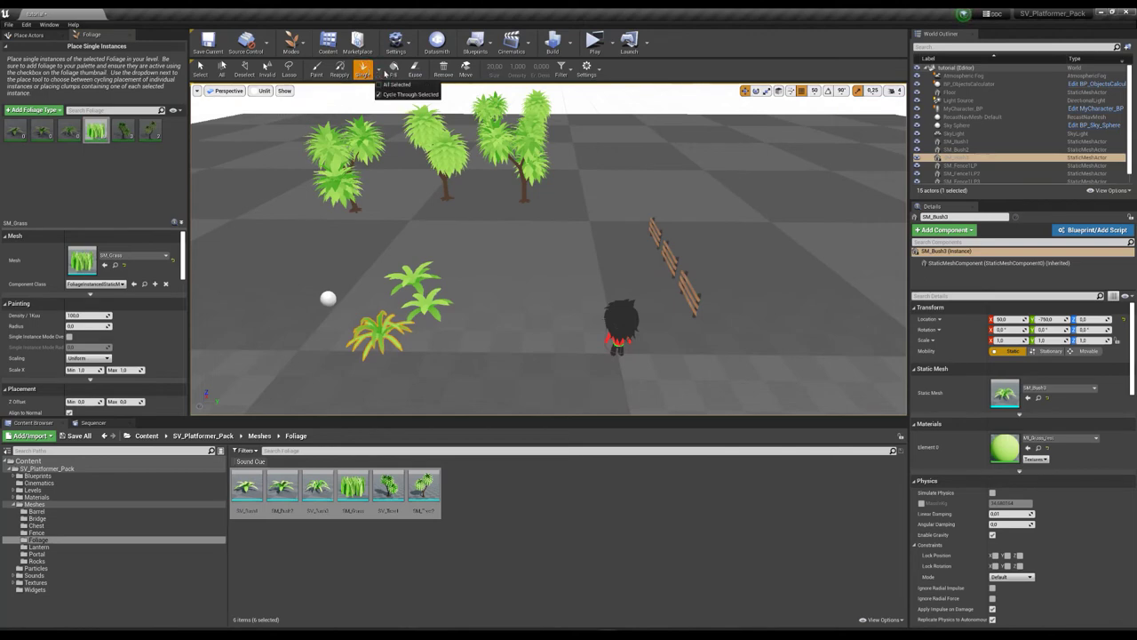
pyautogui.click(386, 84)
pyautogui.click(379, 75)
pyautogui.click(316, 69)
pyautogui.click(478, 210)
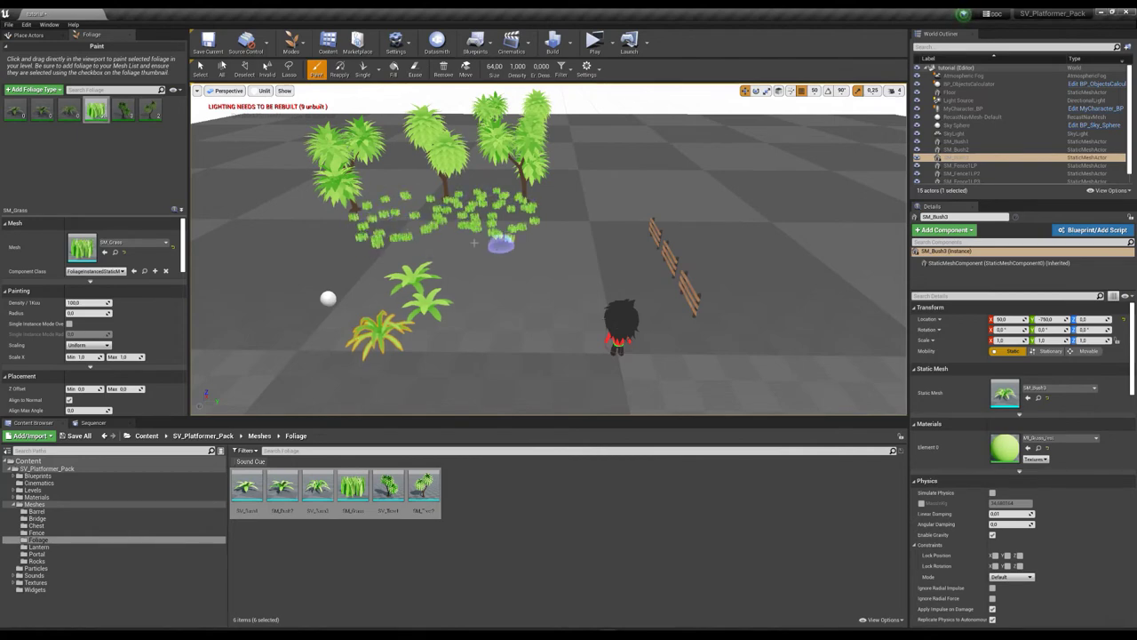
# Activate the three bush foliage types instead of grass and place single bushes around the fence row.
pyautogui.click(9, 103)
pyautogui.click(37, 104)
pyautogui.click(62, 103)
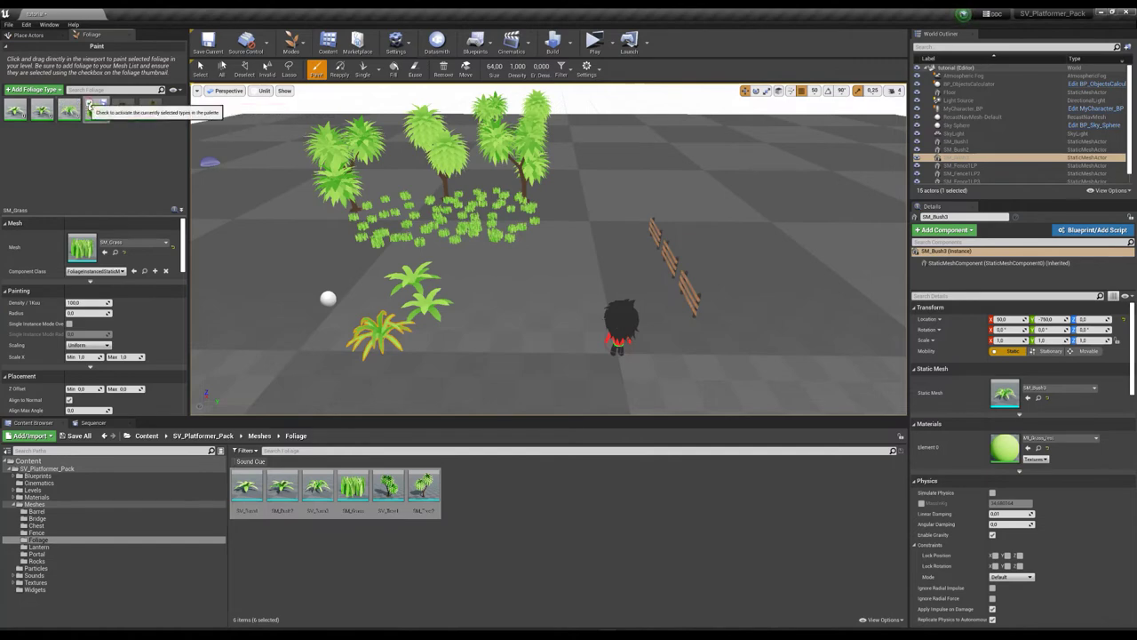
pyautogui.click(363, 71)
pyautogui.click(603, 211)
pyautogui.click(658, 208)
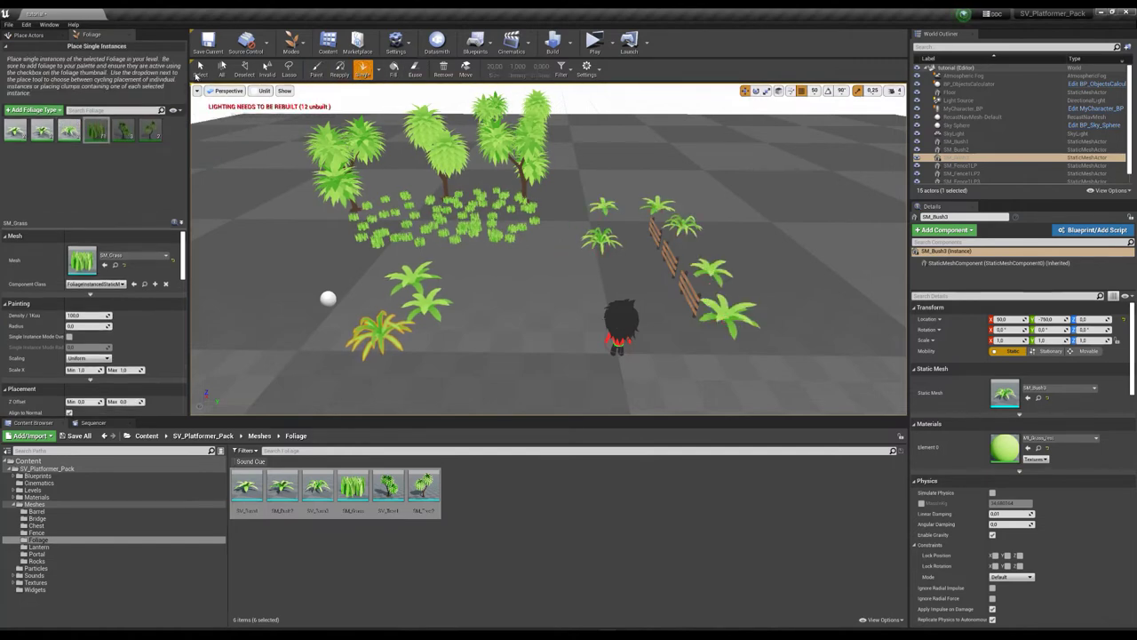
# Return to Select mode, preview the level by running the character through the trees, grass, bushes and fences, and end the preview.
pyautogui.click(291, 42)
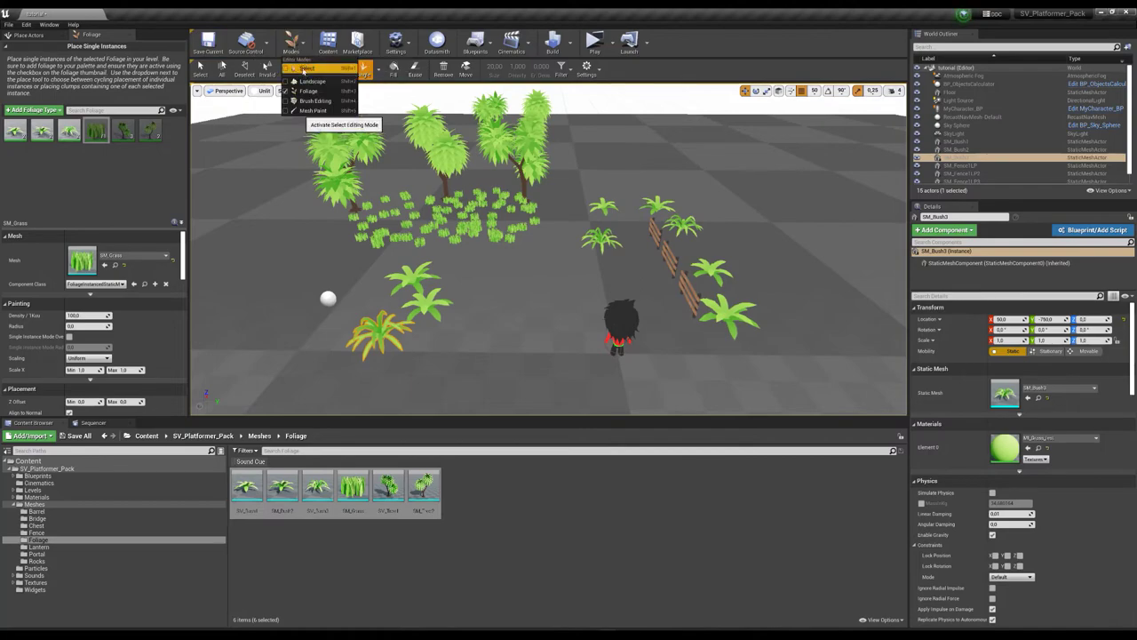
pyautogui.click(303, 69)
pyautogui.click(591, 54)
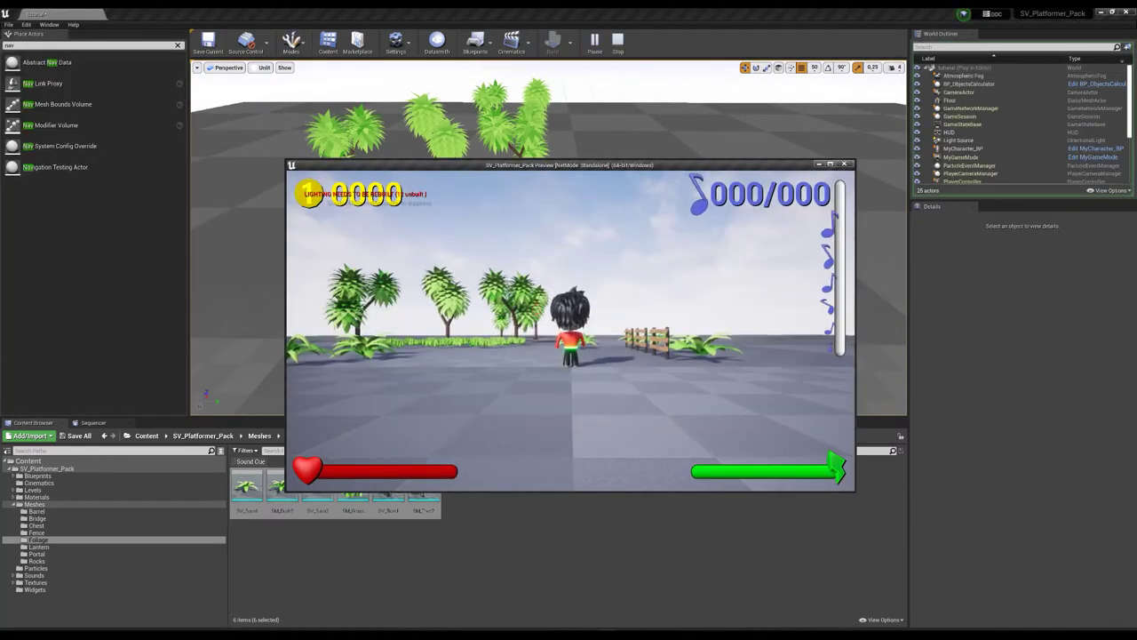
pyautogui.press('d')
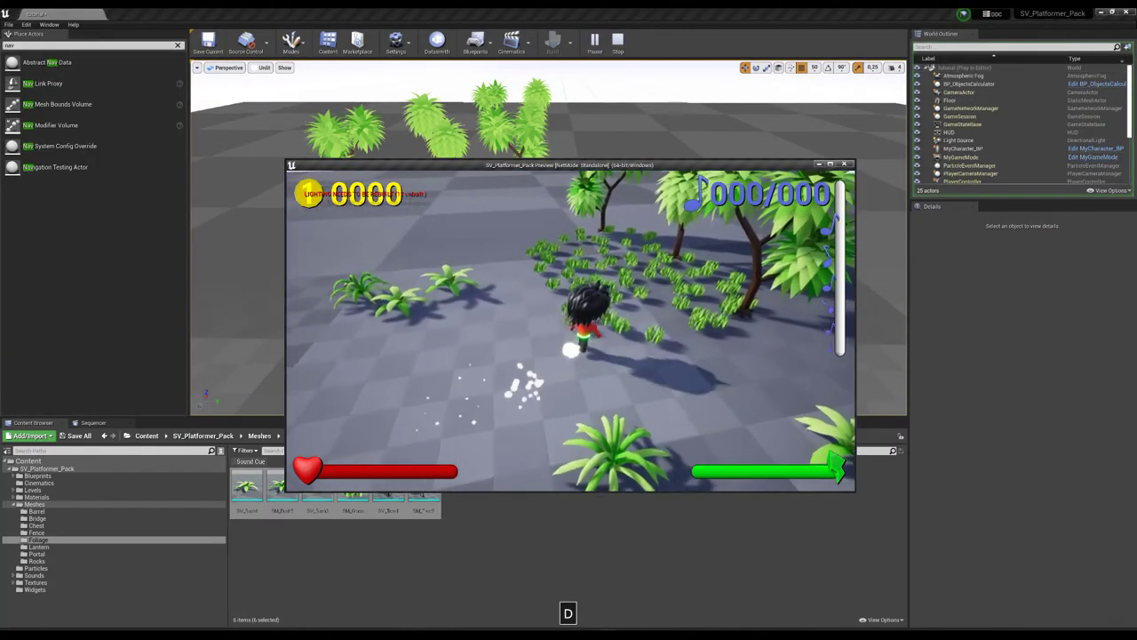
pyautogui.press('a')
pyautogui.press('d')
pyautogui.press('s')
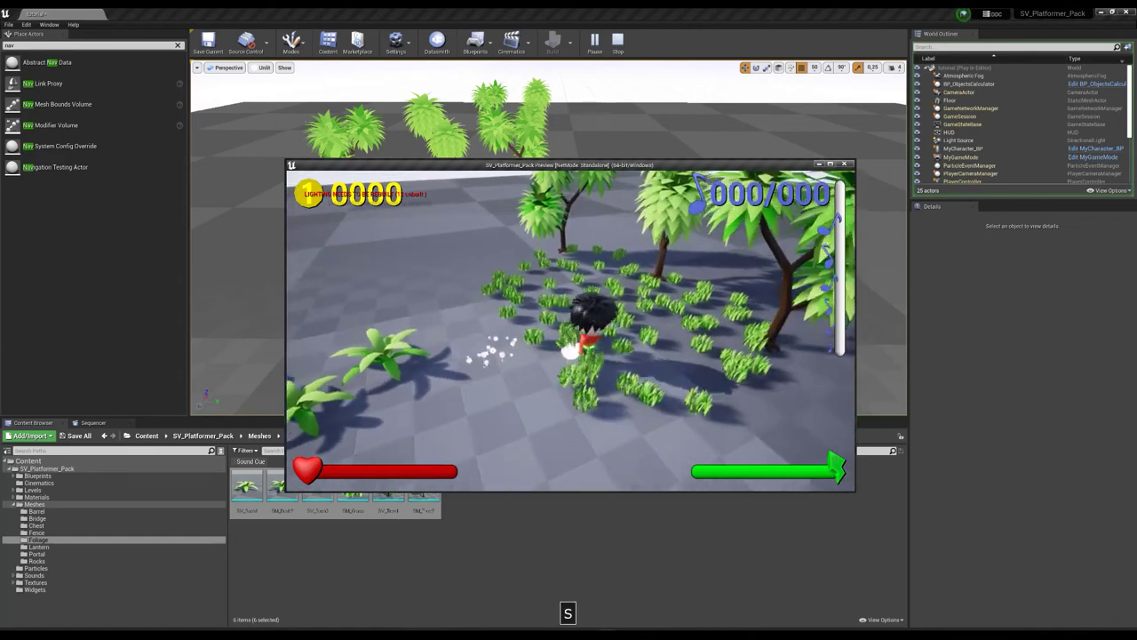
pyautogui.press('d')
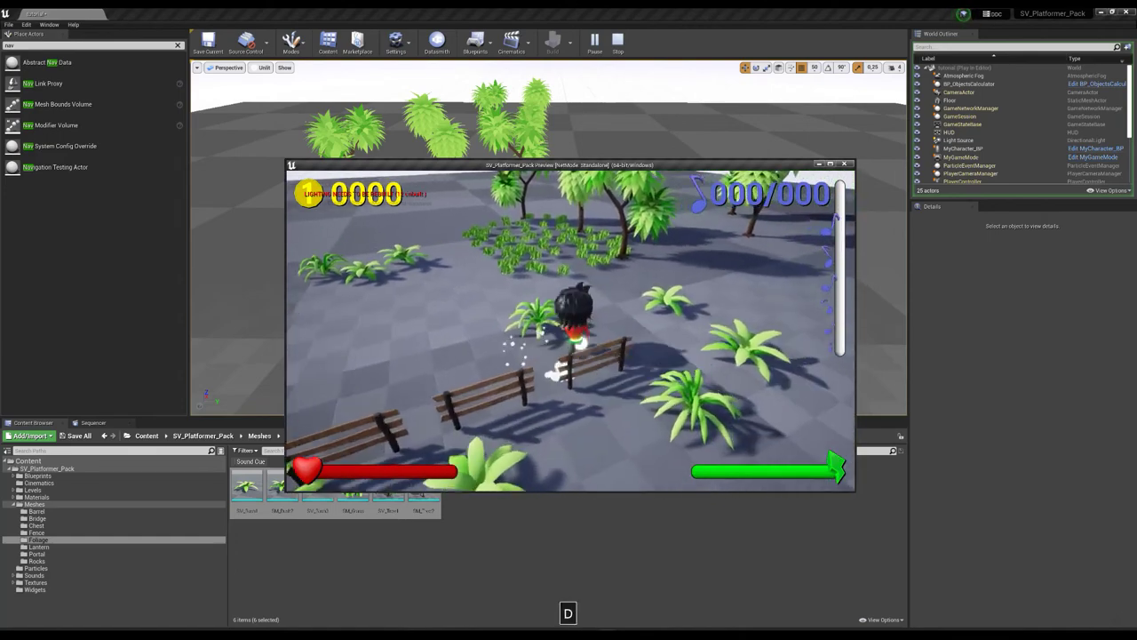
pyautogui.press('s')
pyautogui.press('a')
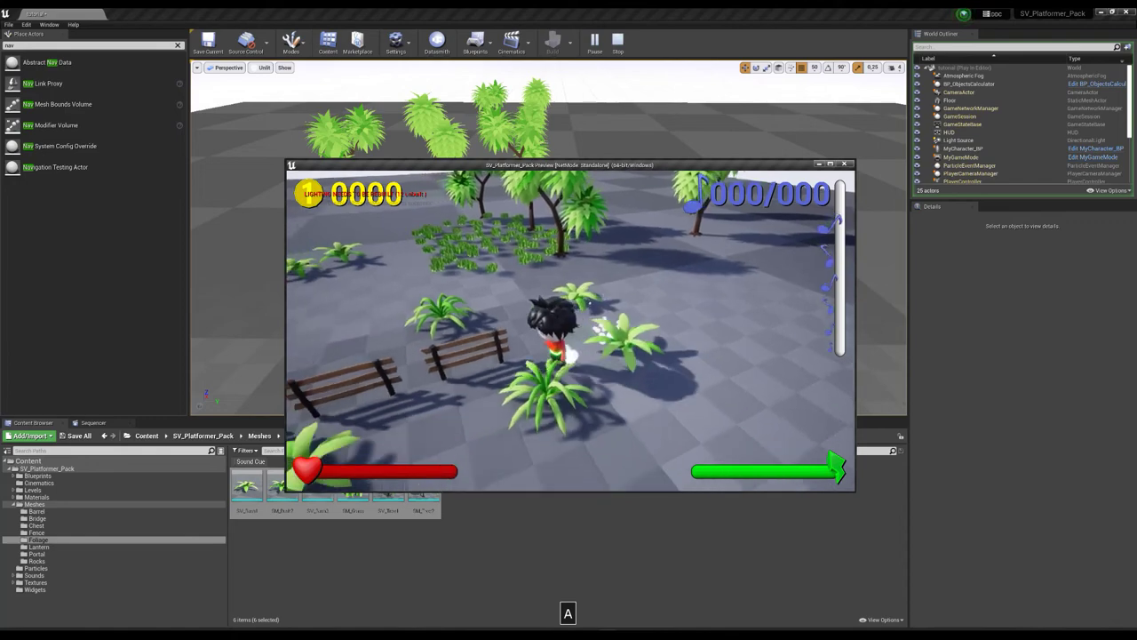
pyautogui.press('w')
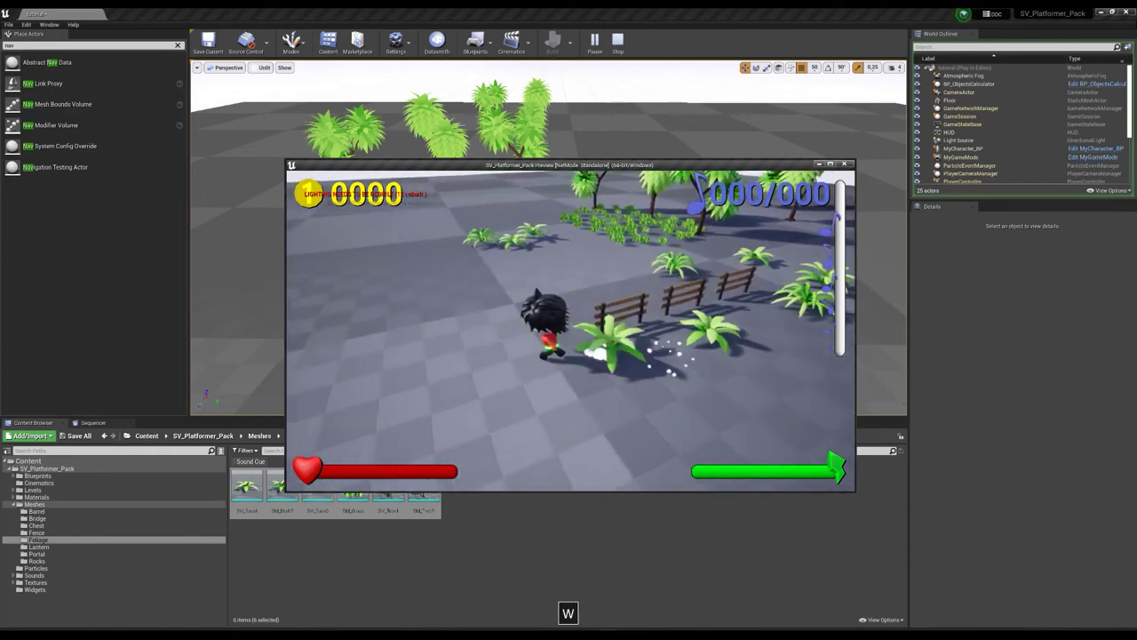
pyautogui.press('a')
pyautogui.press('Escape')
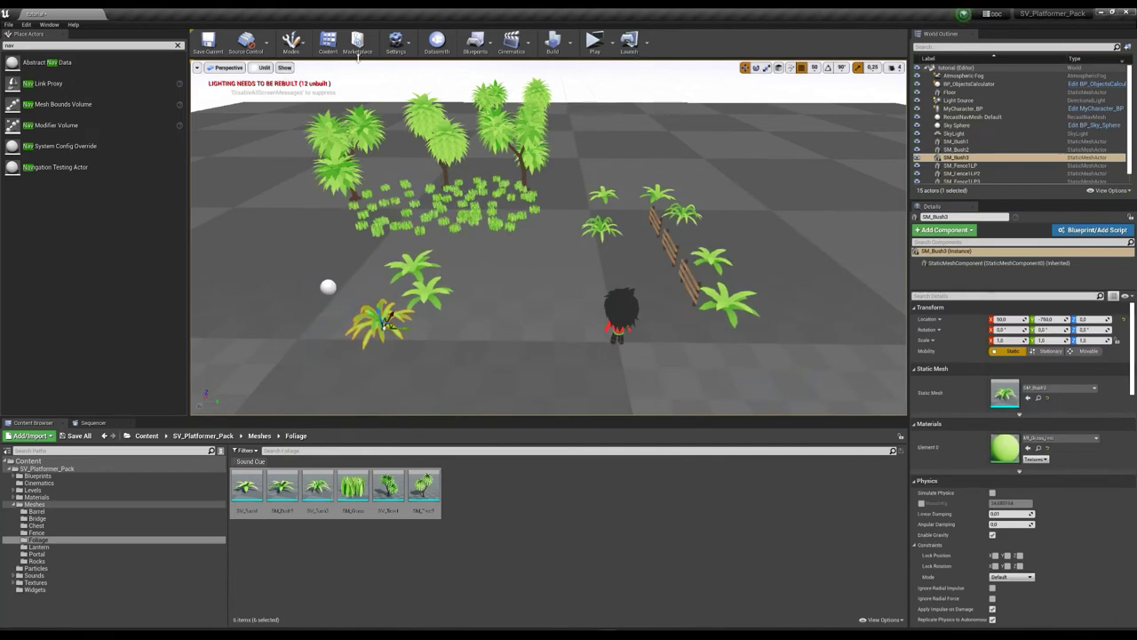
# Delete all six foliage types in Foliage mode together with their placed instances.
pyautogui.click(296, 42)
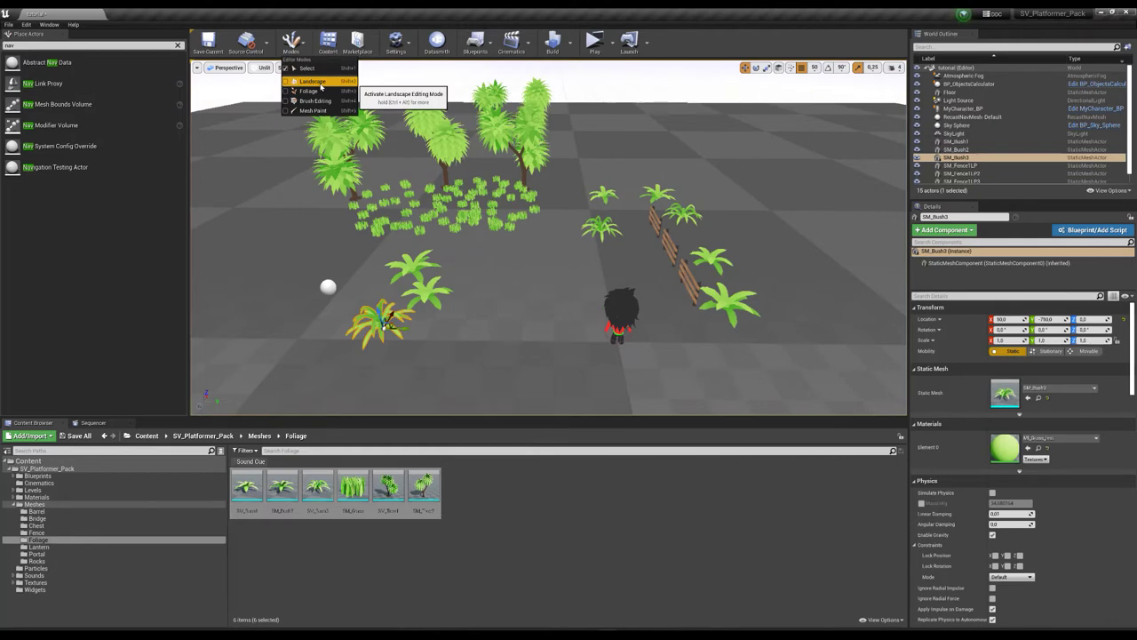
pyautogui.click(311, 91)
pyautogui.click(15, 130)
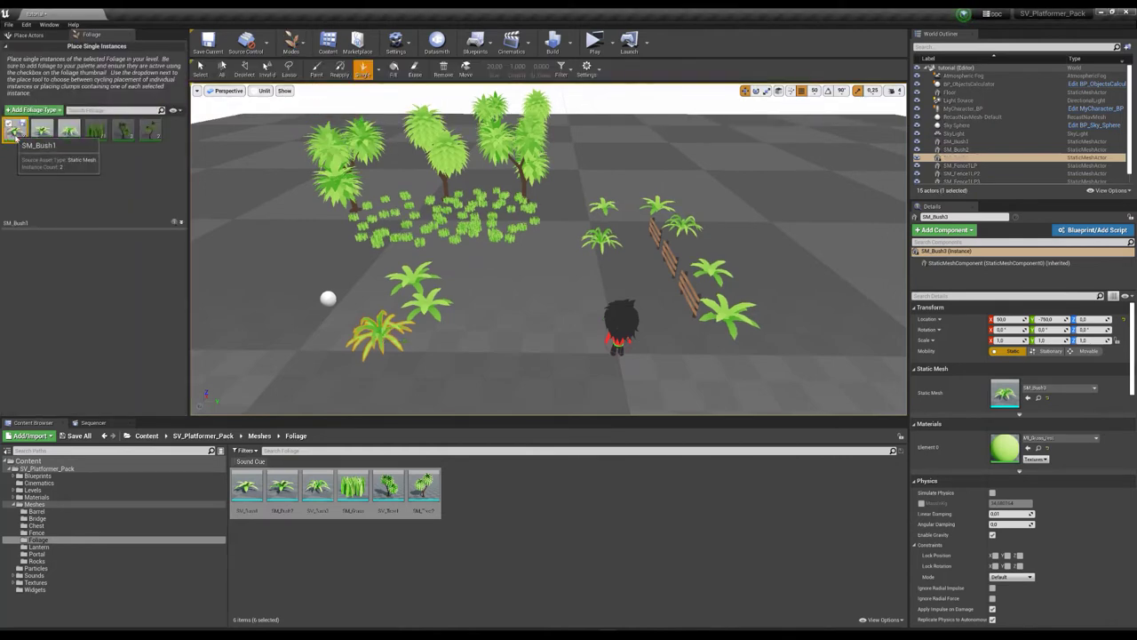
pyautogui.keyDown('shift'); pyautogui.click(151, 130); pyautogui.keyUp('shift')
pyautogui.press('Delete')
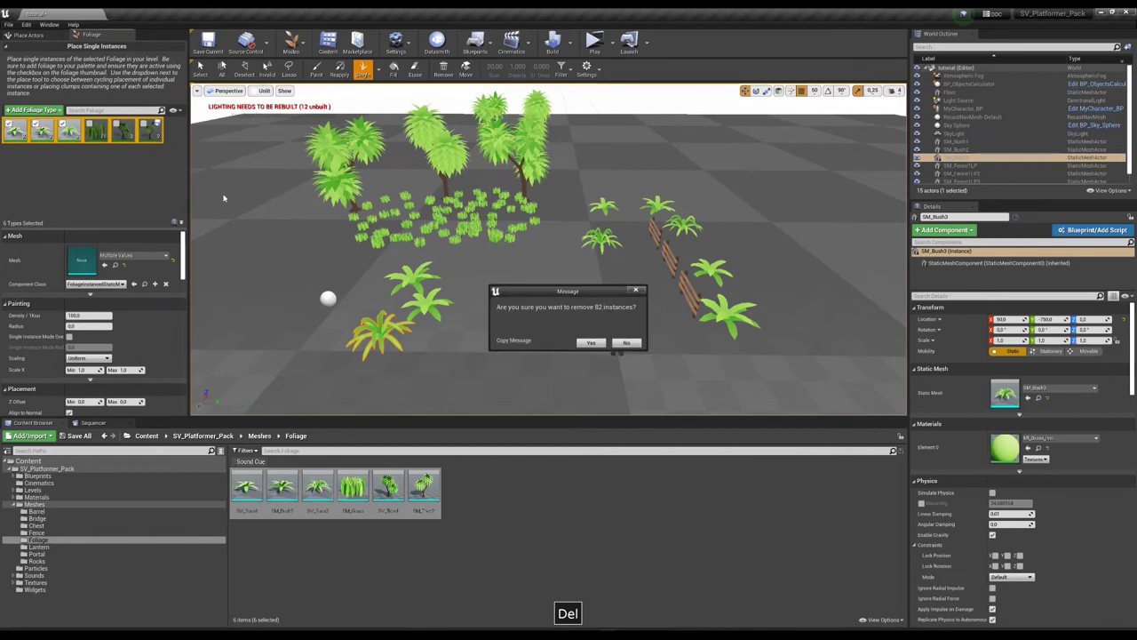
pyautogui.click(591, 342)
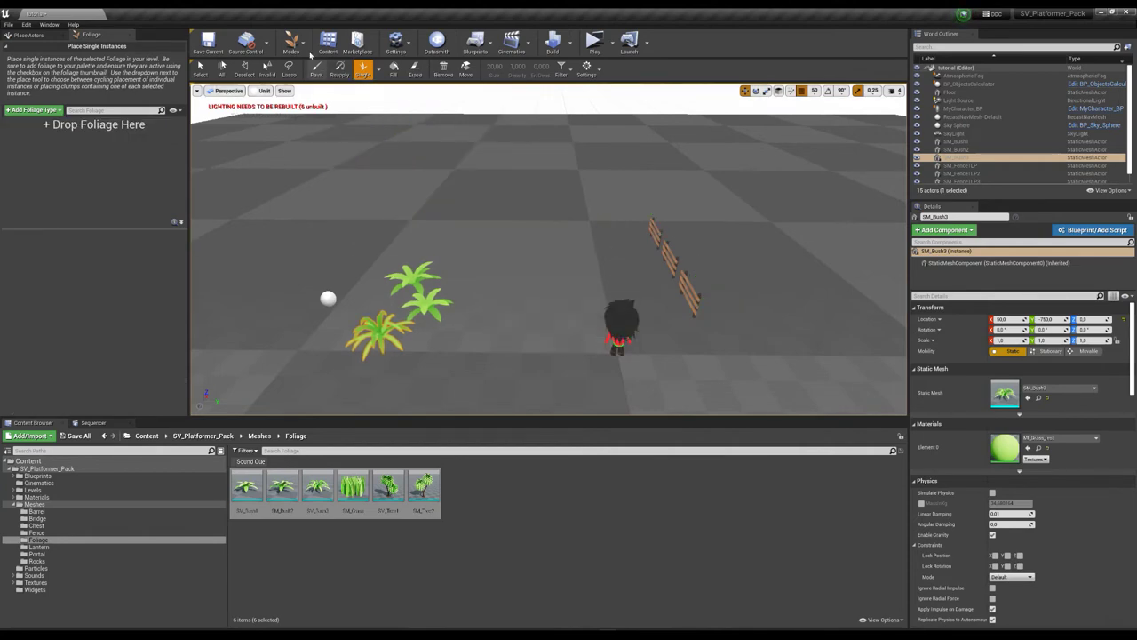
# Return to Select mode and delete the three bush meshes standing on the floor.
pyautogui.click(292, 41)
pyautogui.click(319, 79)
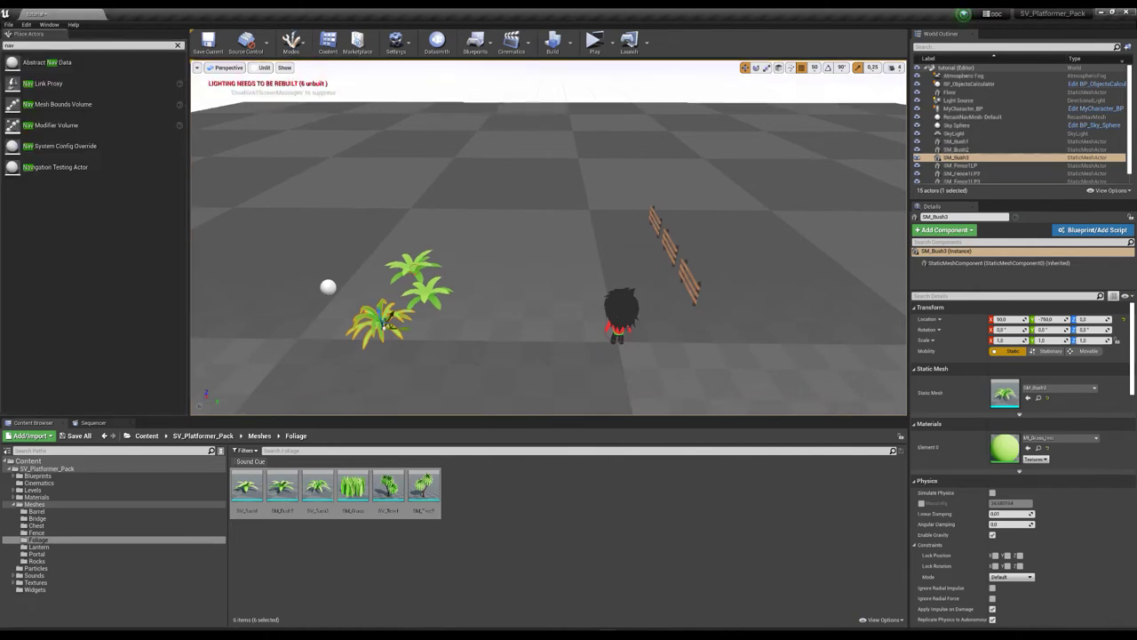
pyautogui.click(414, 270)
pyautogui.press('Delete')
pyautogui.click(426, 293)
pyautogui.press('Delete')
pyautogui.click(380, 327)
pyautogui.press('Delete')
# Delete the three fence meshes so only the character and the basic level actors remain.
pyautogui.click(688, 282)
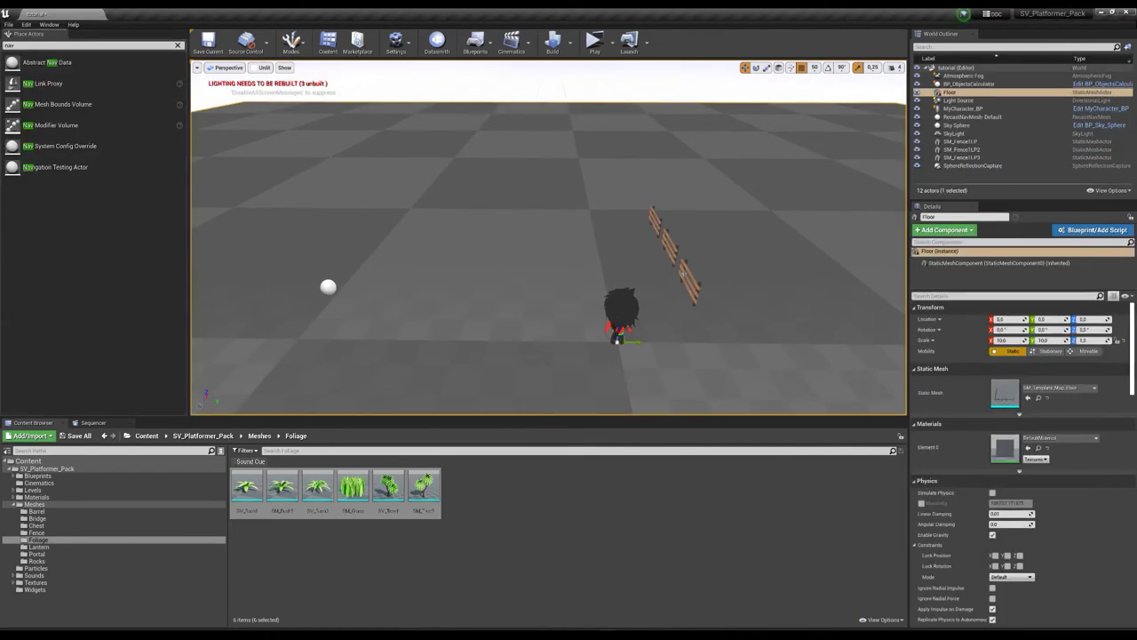
pyautogui.press('Delete')
pyautogui.click(673, 247)
pyautogui.press('Delete')
pyautogui.click(657, 216)
pyautogui.press('Delete')
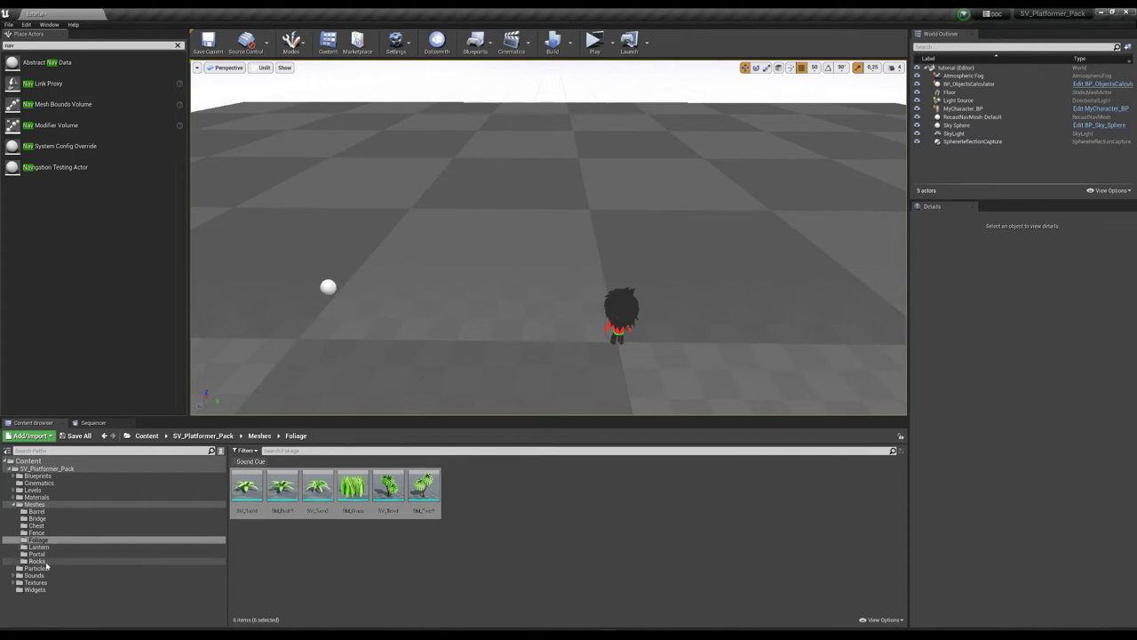
# Place SM_Rock1, SM_Rock2 and SM_Rock3 from the Meshes/Rocks folder on the floor in front of the character.
pyautogui.click(44, 562)
pyautogui.moveTo(444, 296); pyautogui.dragTo(542, 263, button='right')
pyautogui.press('w')
pyautogui.press('d')
pyautogui.moveTo(352, 487); pyautogui.dragTo(426, 258)
pyautogui.moveTo(389, 485); pyautogui.dragTo(376, 220)
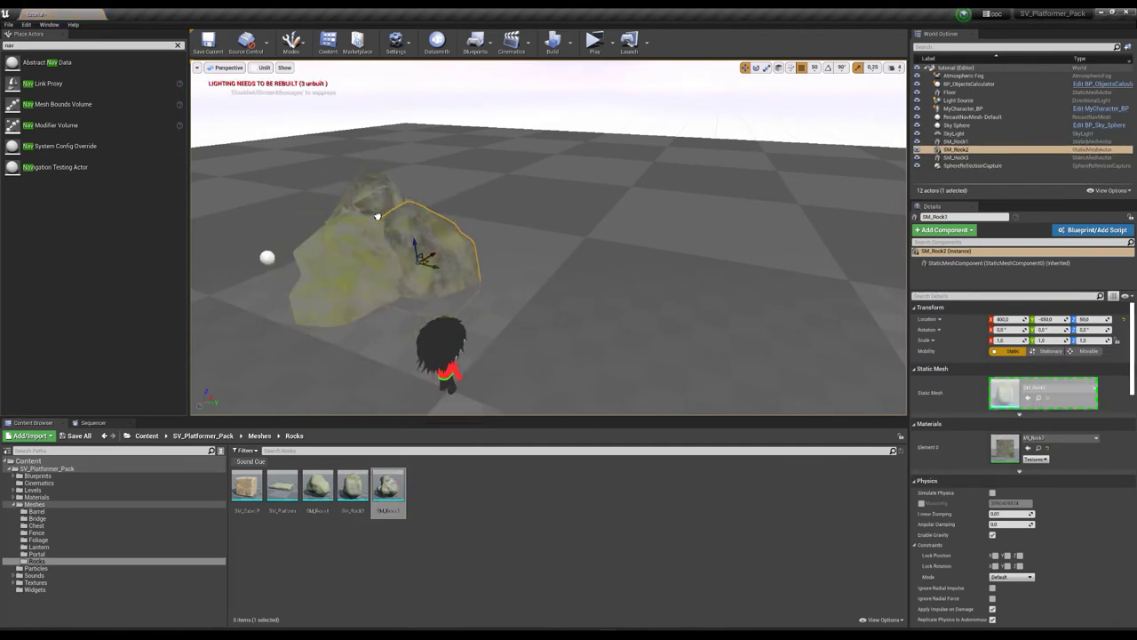
pyautogui.click(379, 209)
pyautogui.moveTo(380, 210); pyautogui.dragTo(379, 210, button='right')
# Place two SM_CubeLP blocks one behind the other beside the rocks, the farther one standing higher as a step.
pyautogui.press('d')
pyautogui.moveTo(247, 485); pyautogui.dragTo(585, 275)
pyautogui.moveTo(585, 274); pyautogui.dragTo(583, 300, button='right')
pyautogui.press('a')
pyautogui.press('s')
pyautogui.moveTo(247, 485); pyautogui.dragTo(488, 264)
pyautogui.press('d')
pyautogui.moveTo(596, 251); pyautogui.dragTo(596, 284, button='right')
pyautogui.moveTo(488, 263); pyautogui.dragTo(488, 263, button='right')
# Duplicate the higher cube across a gap to X 1950, Y 0, Z 100.
pyautogui.keyDown('alt'); pyautogui.moveTo(440, 248); pyautogui.dragTo(644, 193); pyautogui.keyUp('alt')
pyautogui.press('a')
pyautogui.moveTo(564, 206)
pyautogui.mouseDown(button='right')
pyautogui.moveTo(622, 169)
pyautogui.moveTo(564, 205)
pyautogui.mouseUp(button='right')
pyautogui.press('d')
pyautogui.press('w')
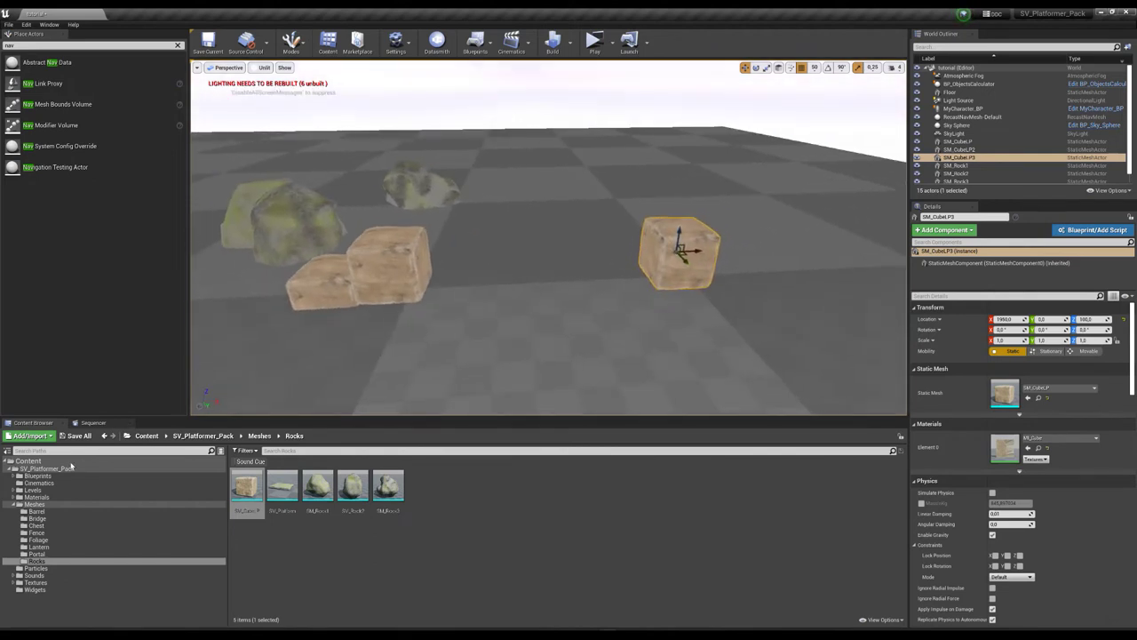
# Open the pack's Blueprints/GameObjects/Bridge folder.
pyautogui.click(17, 504)
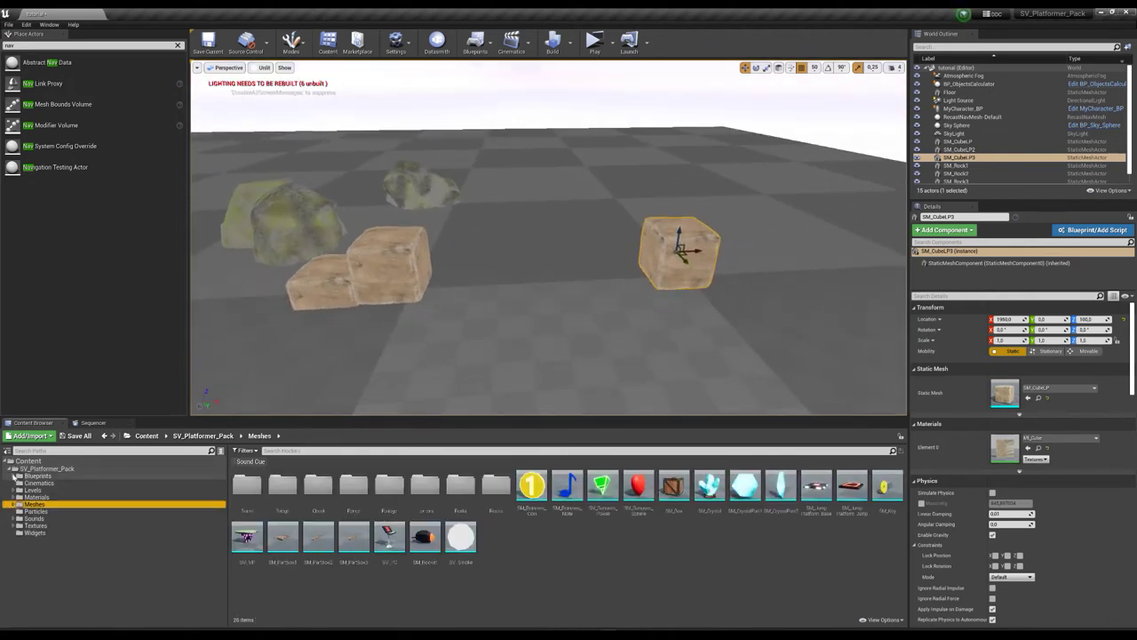
pyautogui.click(15, 475)
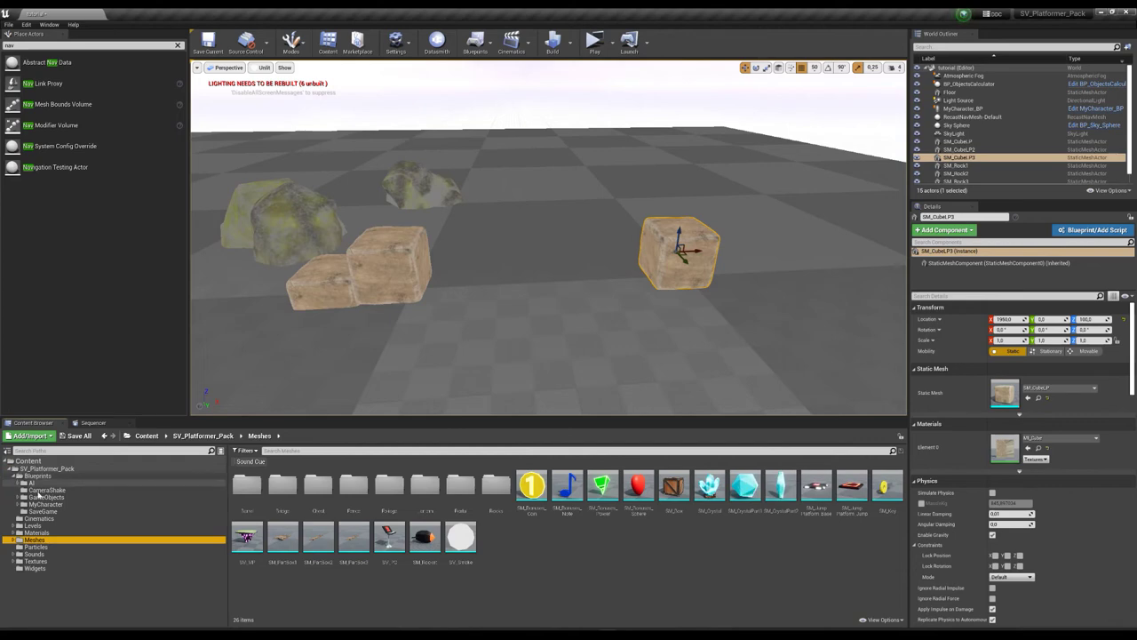
pyautogui.click(44, 497)
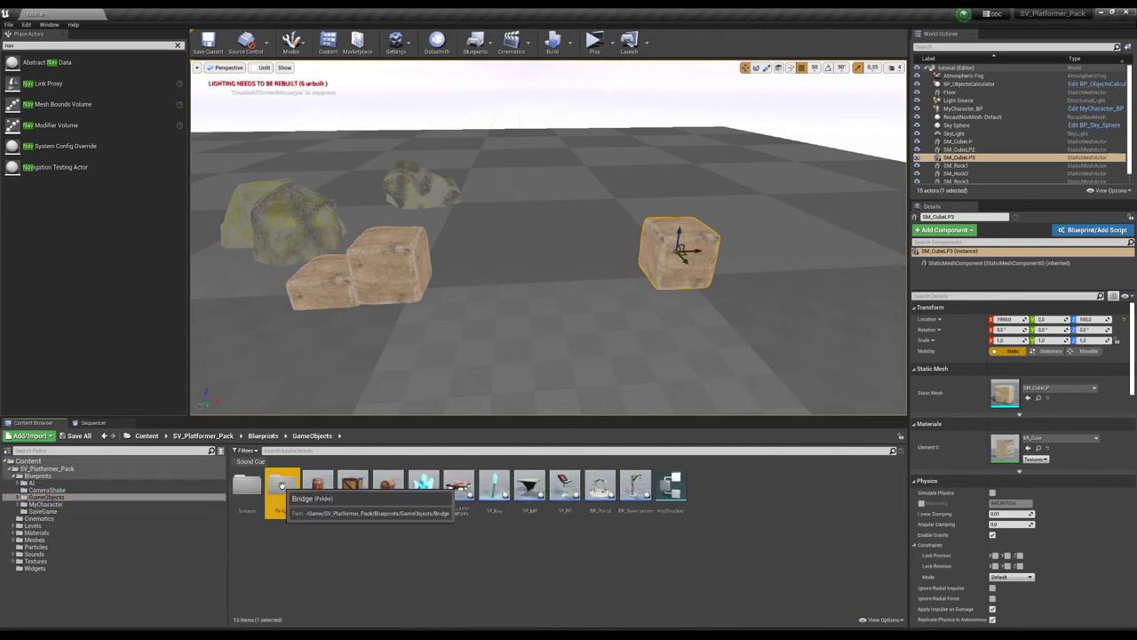
pyautogui.doubleClick(284, 491)
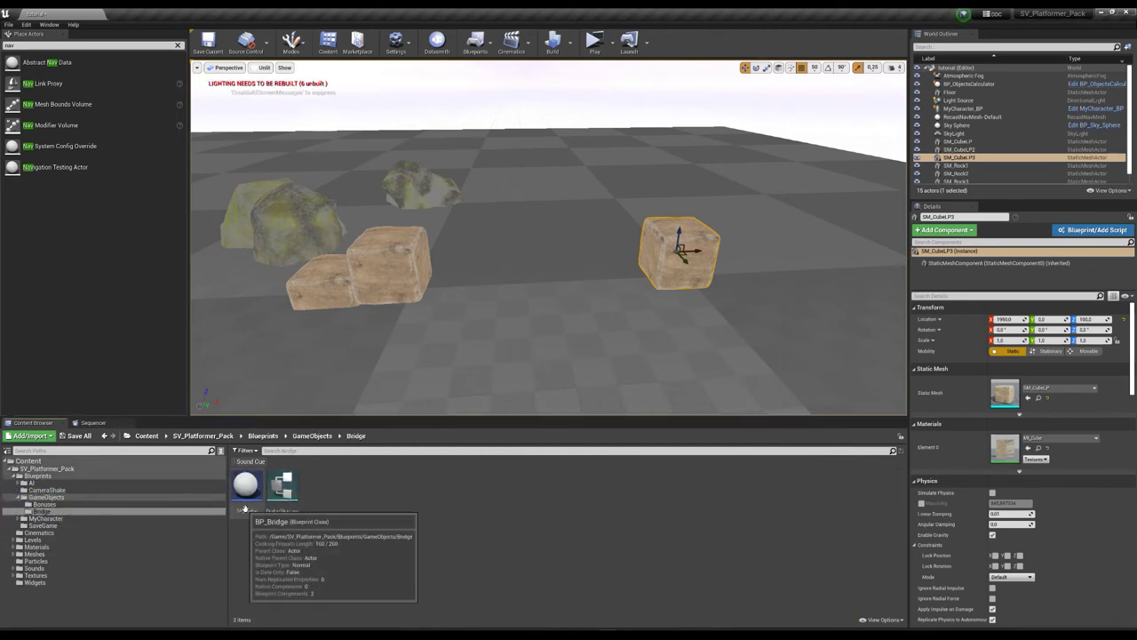
# Place BP_Bridge on top of the higher cube at X 1000, Y 0, Z 200, facing the gap.
pyautogui.moveTo(498, 267); pyautogui.dragTo(507, 311, button='right')
pyautogui.press('s')
pyautogui.press('w')
pyautogui.moveTo(512, 193)
pyautogui.mouseDown(button='right')
pyautogui.moveTo(511, 125)
pyautogui.moveTo(513, 192)
pyautogui.mouseUp(button='right')
pyautogui.press('s')
pyautogui.moveTo(253, 486); pyautogui.dragTo(420, 266)
pyautogui.press('a')
pyautogui.moveTo(420, 267); pyautogui.dragTo(445, 268, button='right')
pyautogui.press('d')
pyautogui.press('w')
pyautogui.press('d')
pyautogui.moveTo(506, 306); pyautogui.dragTo(443, 285, button='right')
pyautogui.press('w')
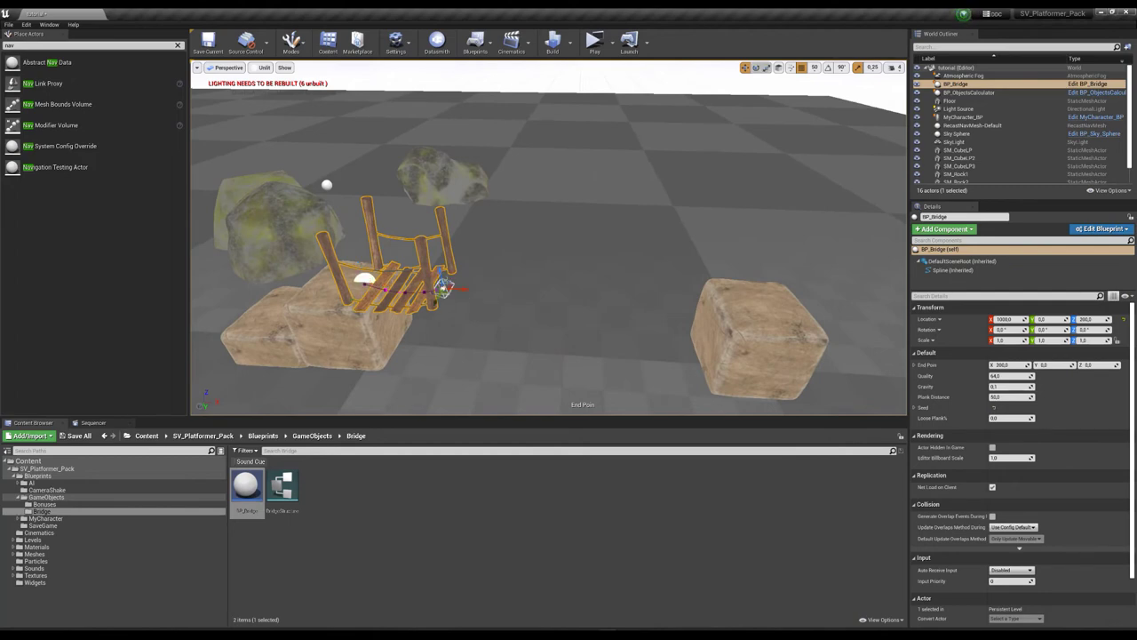
# Stretch the bridge across the gap onto the far cube by moving its end point to about X 879.
pyautogui.moveTo(462, 287); pyautogui.dragTo(742, 327)
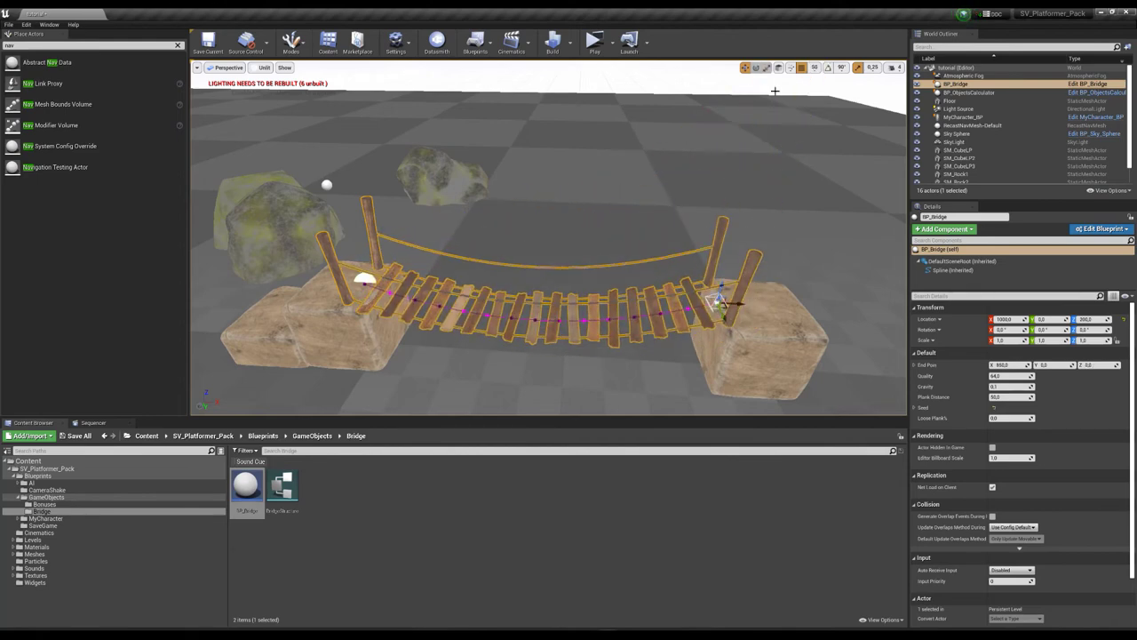
pyautogui.moveTo(721, 304)
pyautogui.mouseDown()
pyautogui.moveTo(750, 299)
pyautogui.moveTo(736, 290)
pyautogui.mouseUp()
pyautogui.press('a')
pyautogui.moveTo(740, 302); pyautogui.dragTo(739, 337, button='right')
pyautogui.press('w')
pyautogui.press('s')
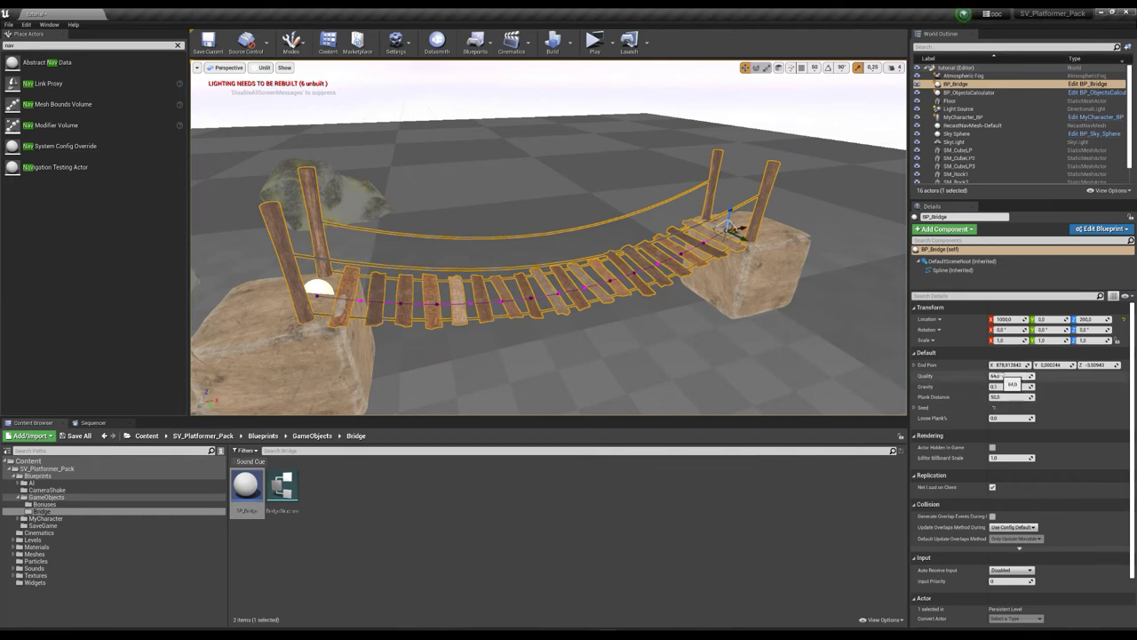
# Try a Quality of 256 on the bridge, restore it to 64 and inspect the planks up close.
pyautogui.press('Return')
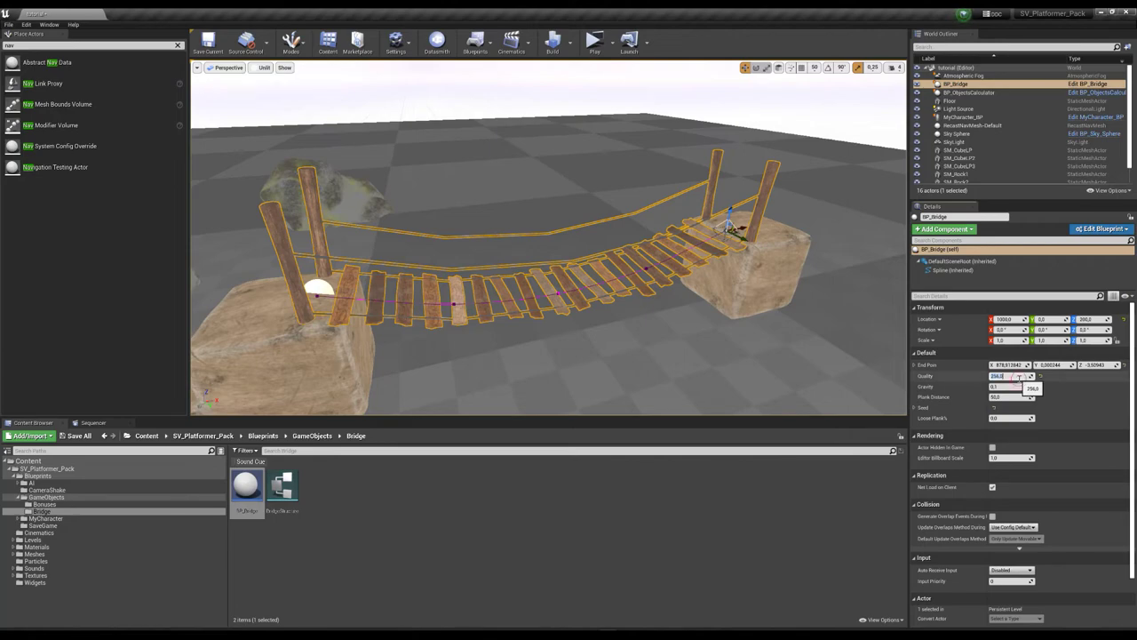
pyautogui.press('Return')
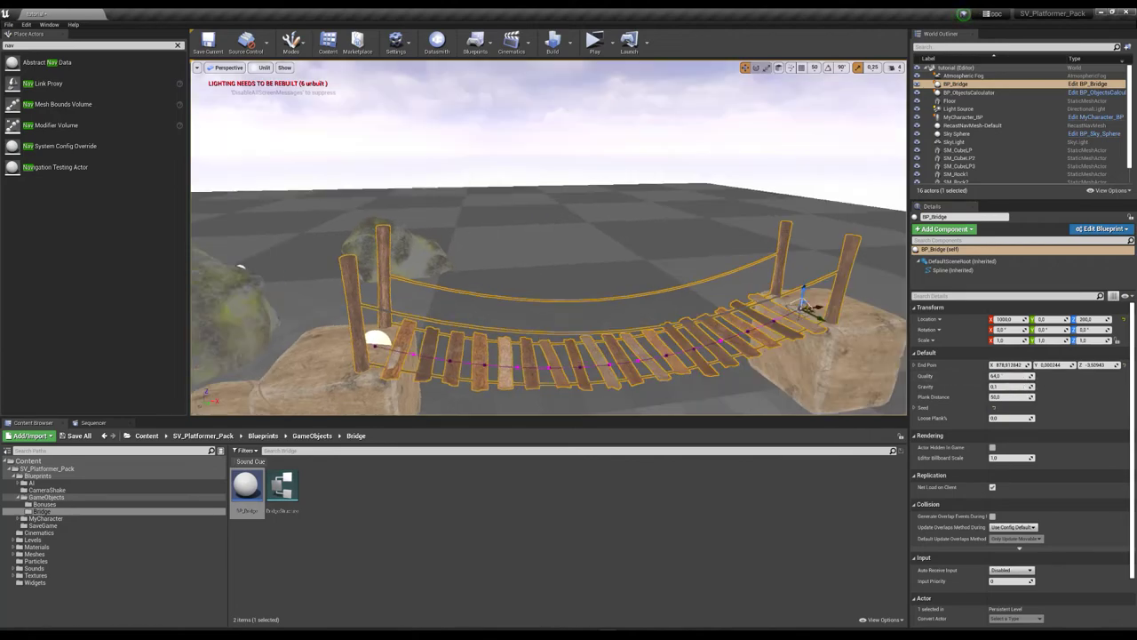
pyautogui.moveTo(549, 238); pyautogui.dragTo(551, 315, button='right')
pyautogui.press('w')
pyautogui.press('s')
pyautogui.press('w')
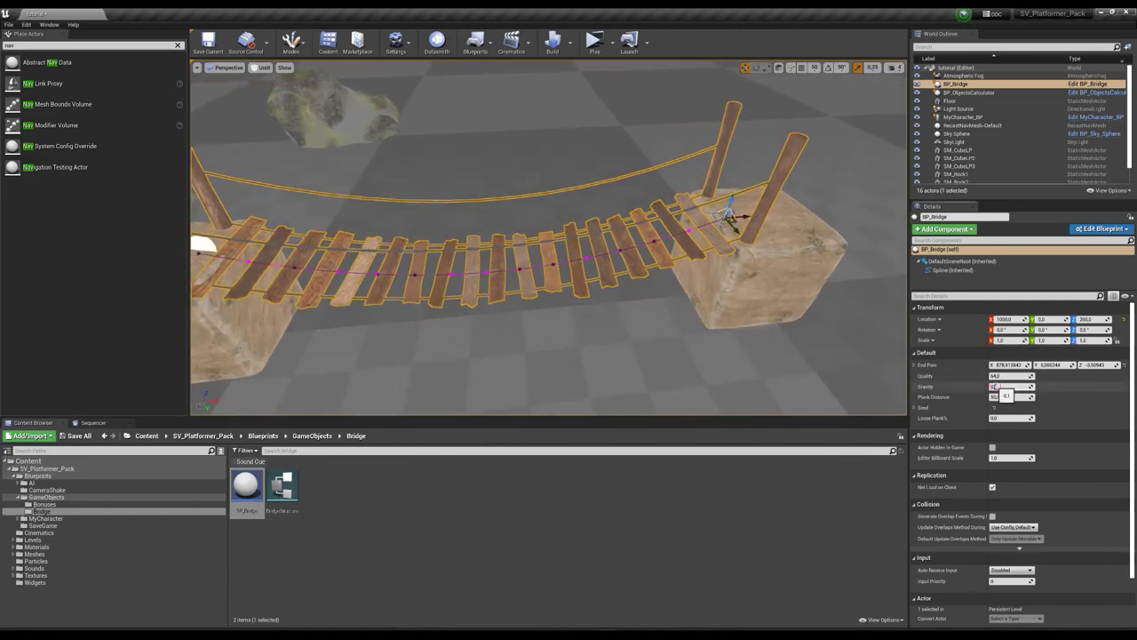
# Try Gravity values of 0.2 and 0 on the bridge to compare its sag, and restore 0.1.
pyautogui.press('Return')
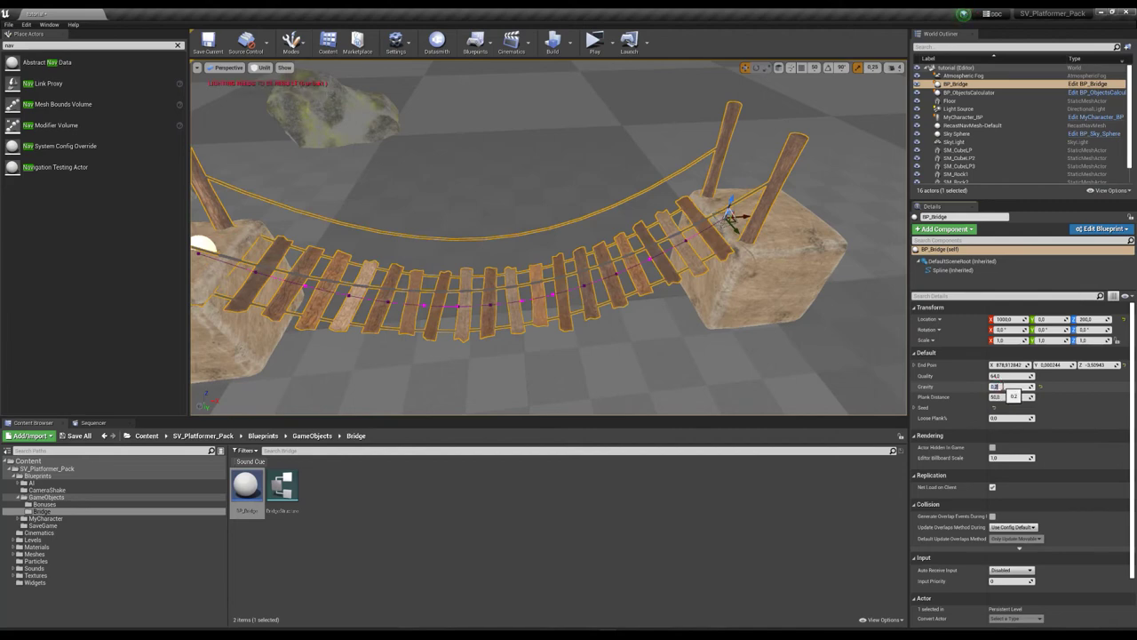
pyautogui.press('Return')
pyautogui.press('s')
pyautogui.moveTo(755, 320)
pyautogui.mouseDown(button='right')
pyautogui.moveTo(755, 204)
pyautogui.moveTo(756, 320)
pyautogui.moveTo(746, 311)
pyautogui.mouseUp(button='right')
pyautogui.press('w')
pyautogui.press('w')
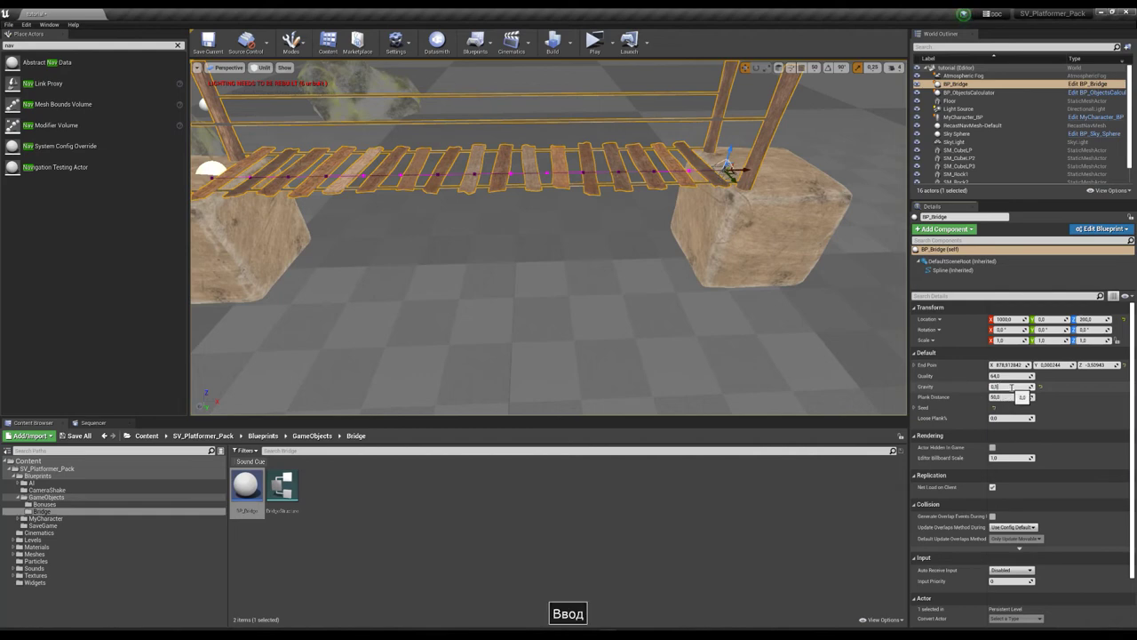
pyautogui.press('a')
pyautogui.moveTo(654, 225); pyautogui.dragTo(668, 177, button='right')
pyautogui.press('s')
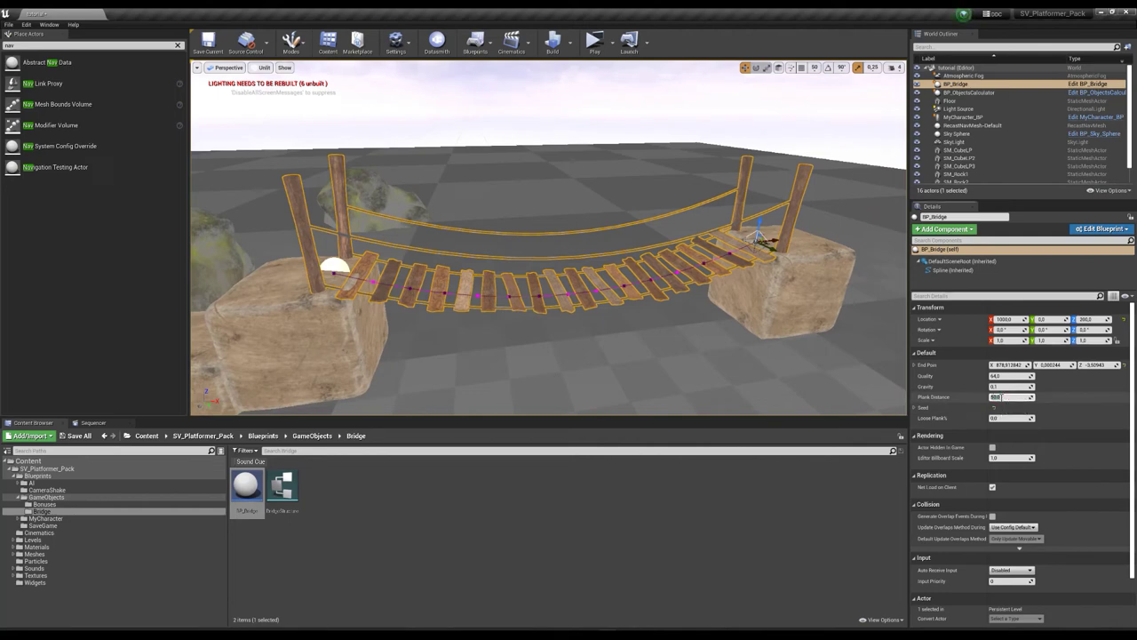
# Try a tighter Plank Distance and one of 100 on the bridge, and restore it to 50.
pyautogui.press('Return')
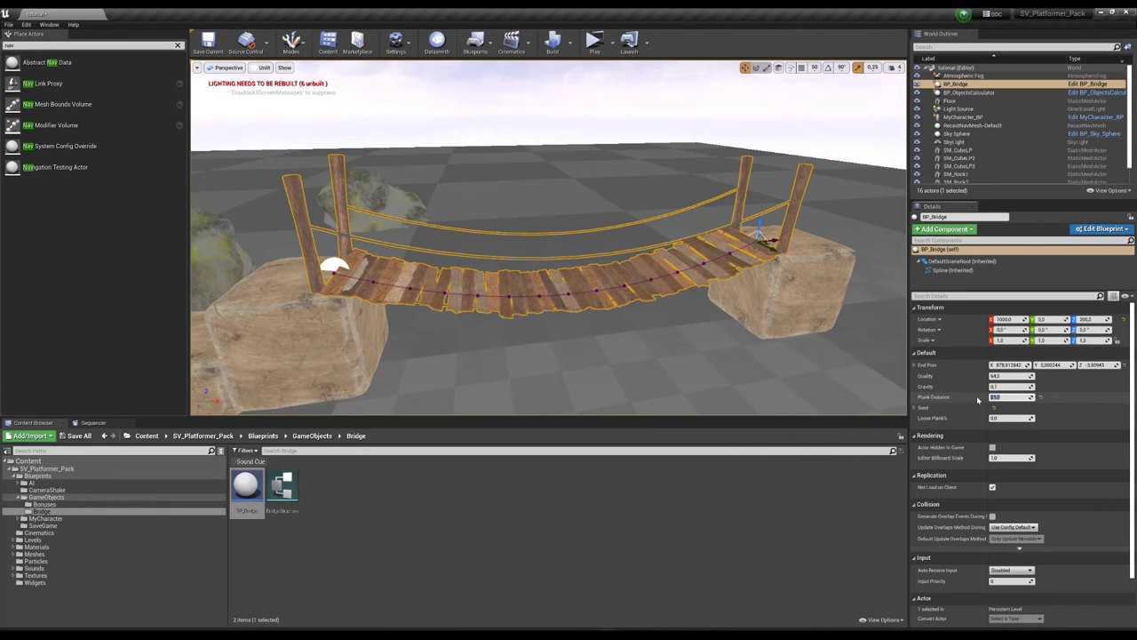
pyautogui.write('100')
pyautogui.press('Return')
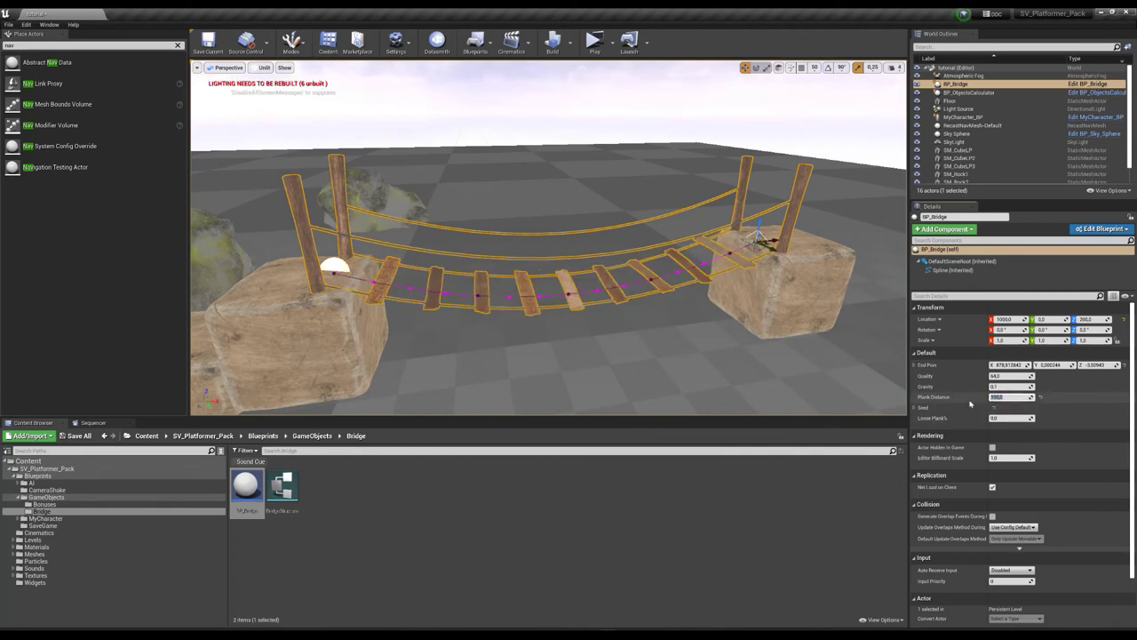
pyautogui.press('Return')
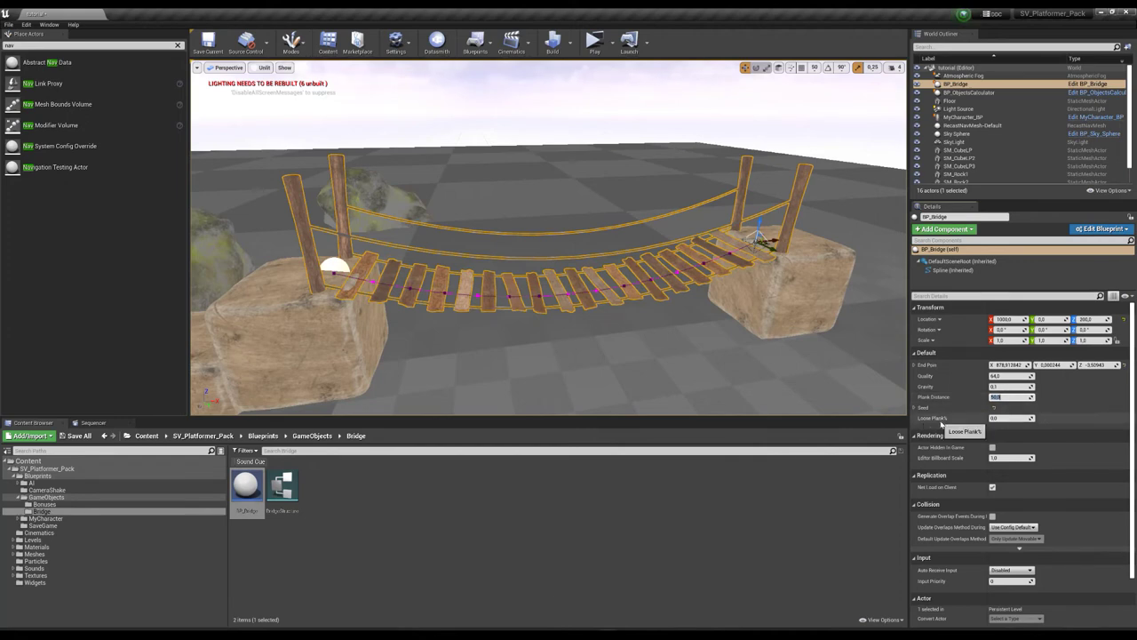
# Try a high Loose Plank% value on the bridge and examine the gaps in its deck from the side.
pyautogui.press('w')
pyautogui.moveTo(800, 364); pyautogui.dragTo(813, 385, button='right')
pyautogui.press('d')
pyautogui.press('a')
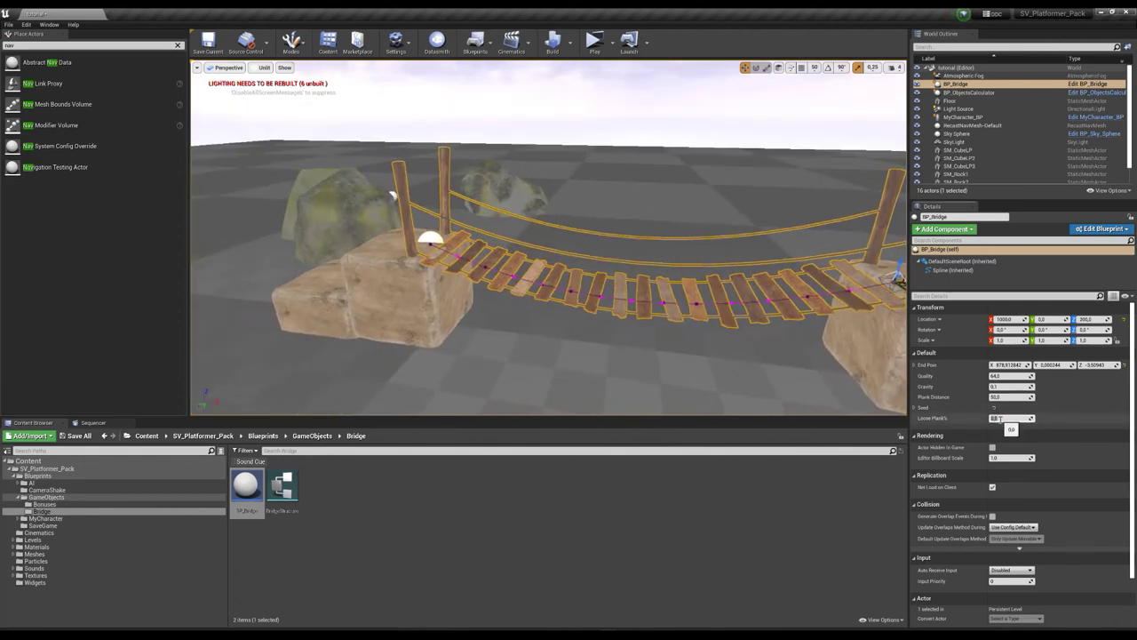
pyautogui.press('Return')
pyautogui.moveTo(827, 364); pyautogui.dragTo(905, 368, button='right')
pyautogui.press('a')
pyautogui.press('w')
pyautogui.press('a')
pyautogui.moveTo(388, 197); pyautogui.dragTo(387, 196, button='right')
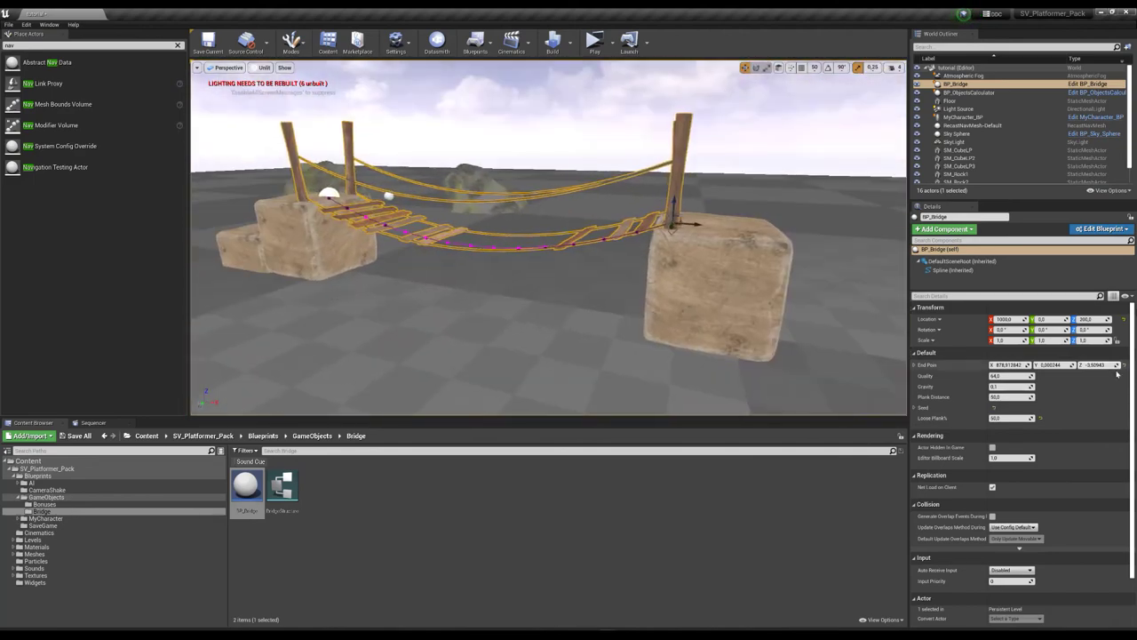
# Set the bridge's Loose Plank% to 10 and change its Initial Seed to vary which planks are missing.
pyautogui.click(1009, 418)
pyautogui.press('Return')
pyautogui.moveTo(702, 398); pyautogui.dragTo(693, 410, button='right')
pyautogui.press('w')
pyautogui.press('s')
pyautogui.moveTo(551, 240); pyautogui.dragTo(551, 240, button='right')
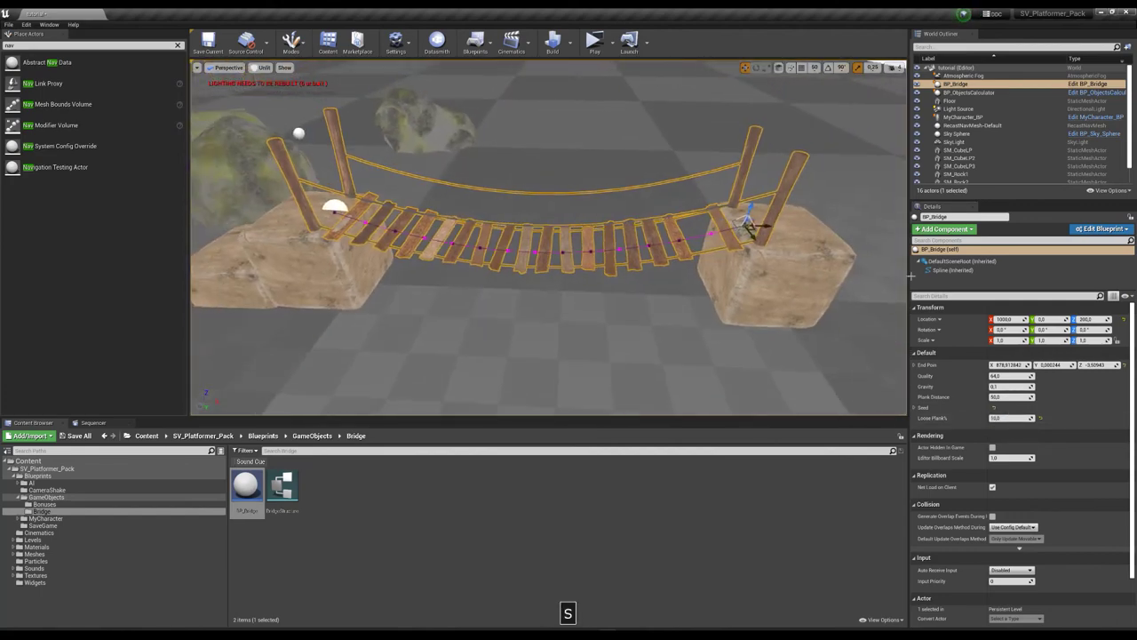
pyautogui.click(915, 407)
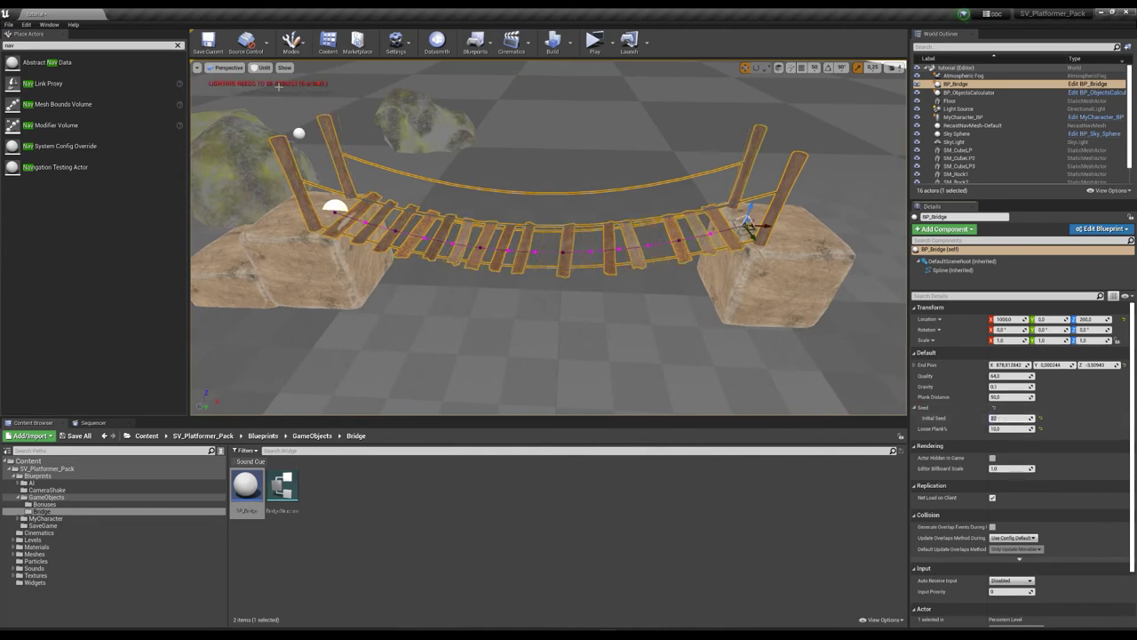
# Preview the level by jumping the character up the cubes and running it over the bridge and back, and end the preview.
pyautogui.click(595, 41)
pyautogui.press('w')
pyautogui.press('space')
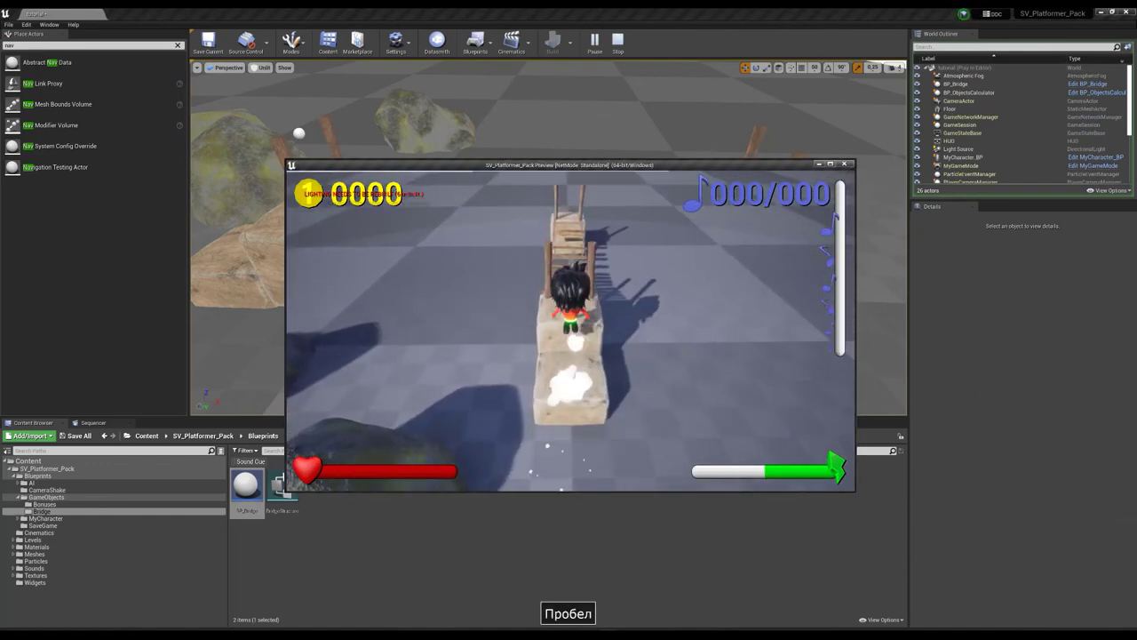
pyautogui.press('space')
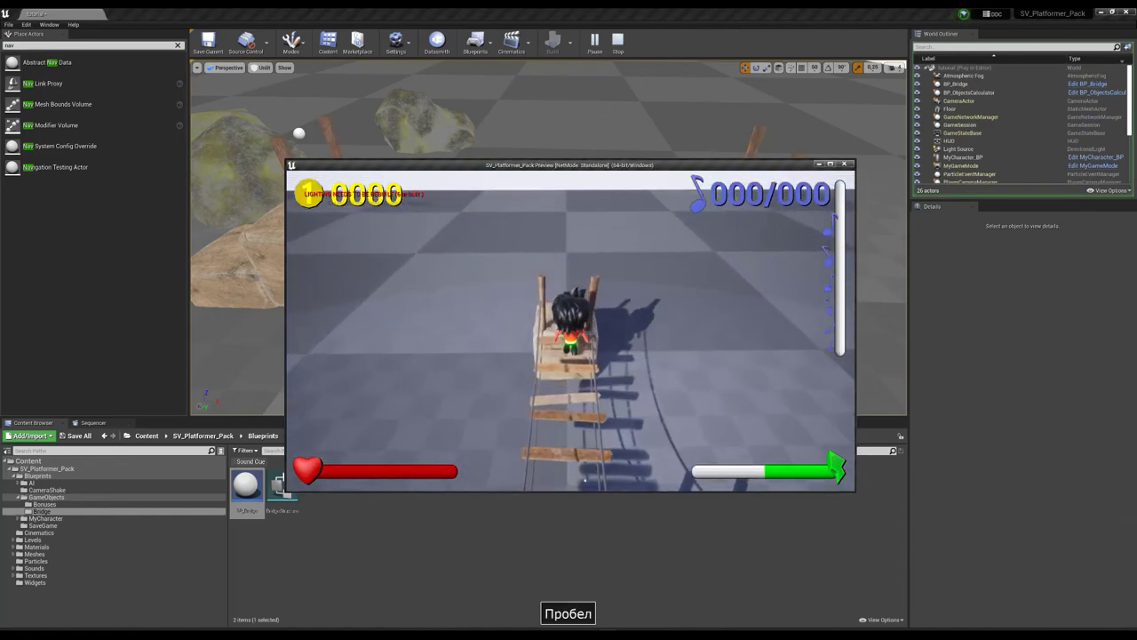
pyautogui.press('w')
pyautogui.press('a')
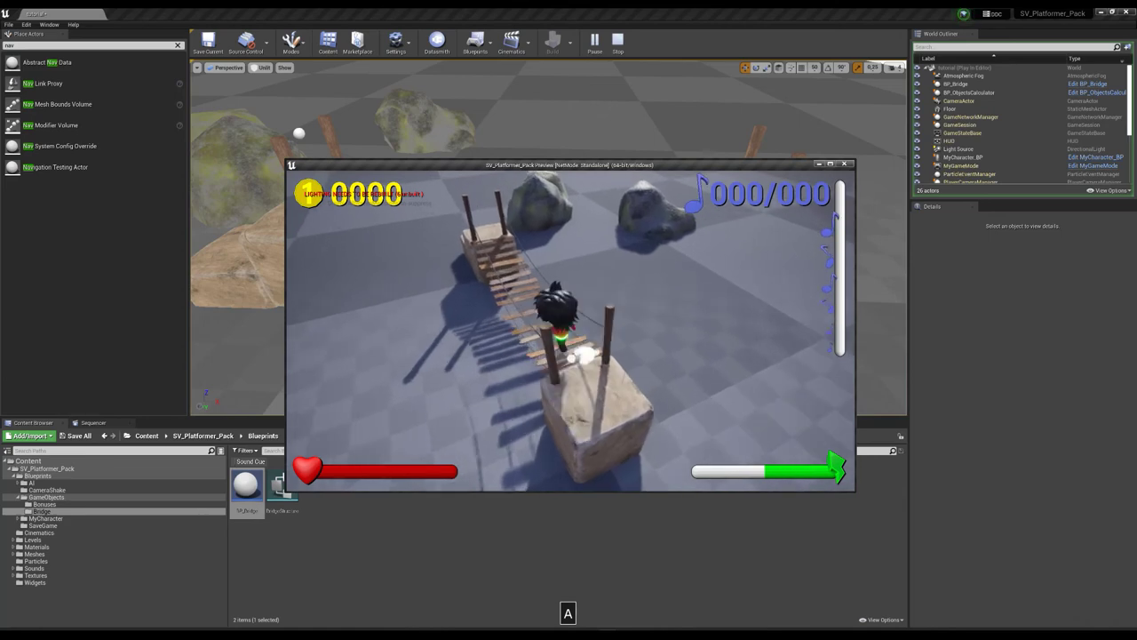
pyautogui.press('s')
pyautogui.press('Escape')
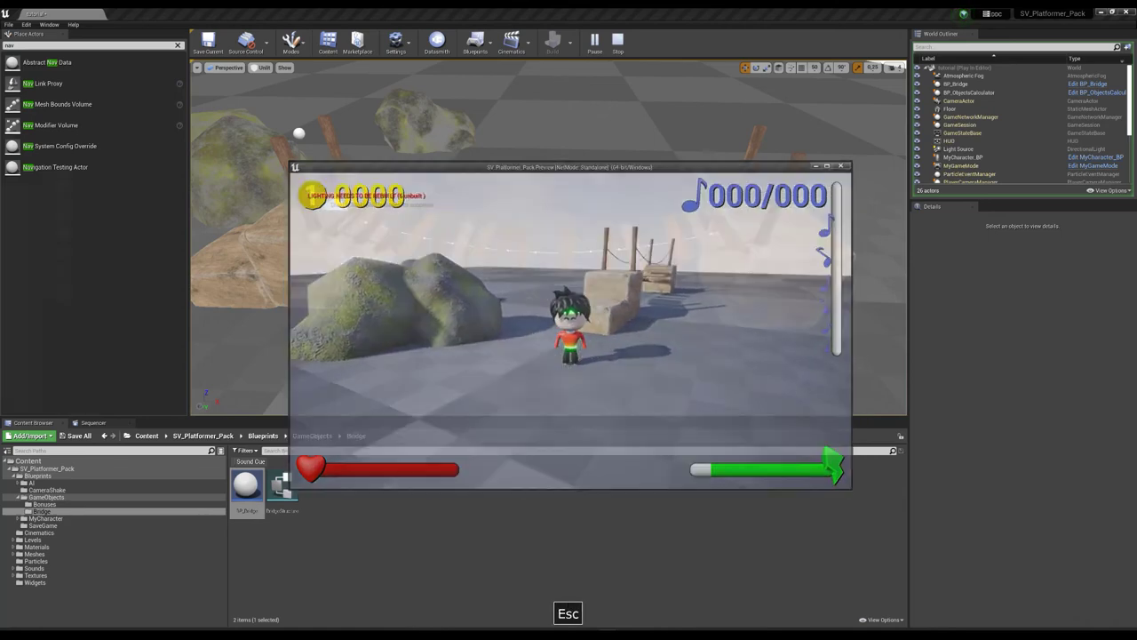
pyautogui.press('a')
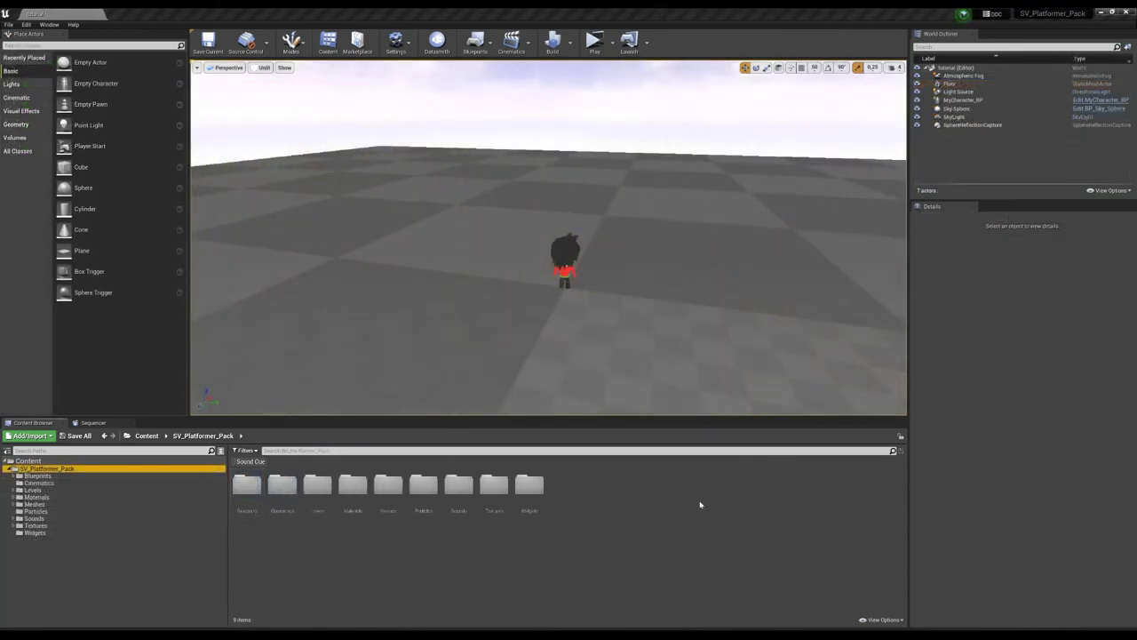
# Delete the floor from the level and switch to Landscape mode to set up a new landscape.
pyautogui.click(334, 334)
pyautogui.press('Delete')
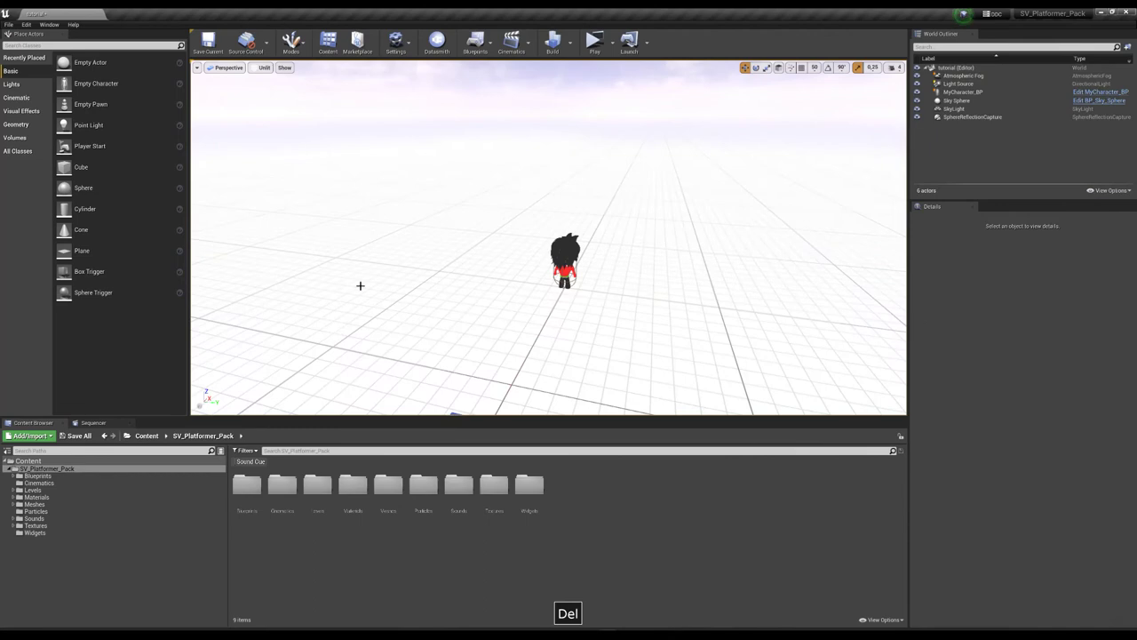
pyautogui.click(291, 41)
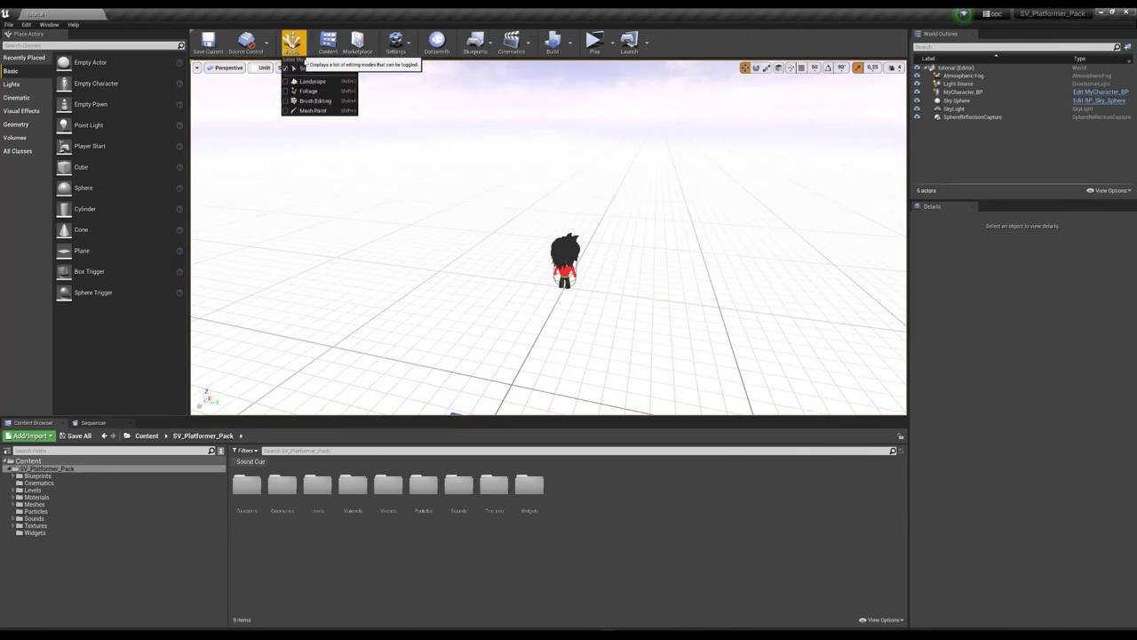
pyautogui.click(300, 82)
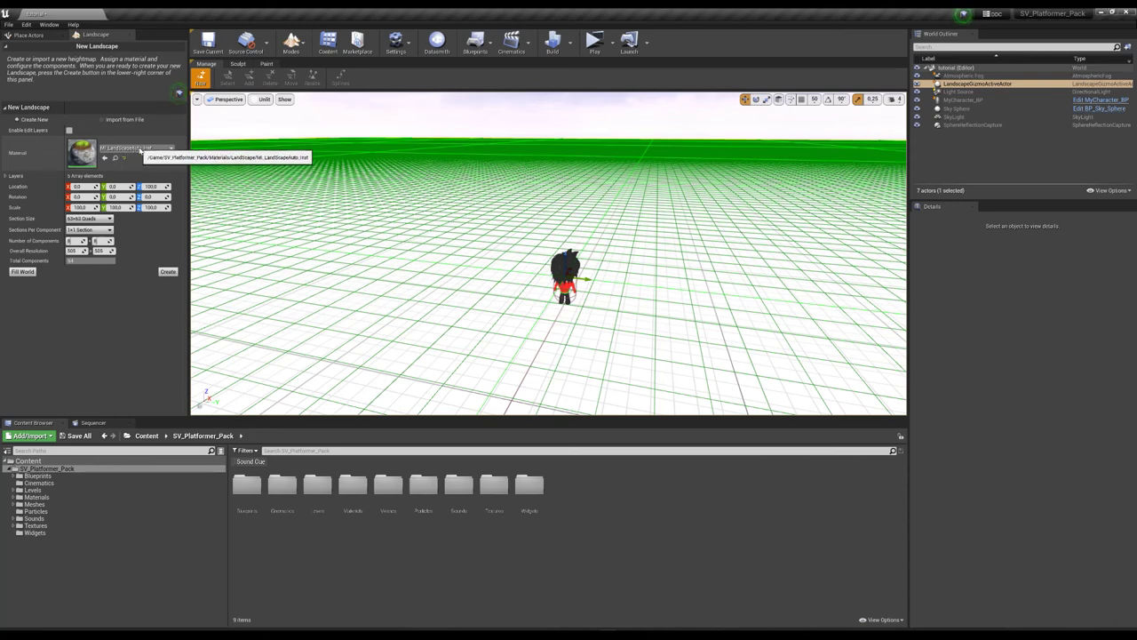
# Locate and select the LandScapeAuto material instance in the Materials/LandScape folder for the new landscape's material.
pyautogui.click(14, 498)
pyautogui.click(27, 535)
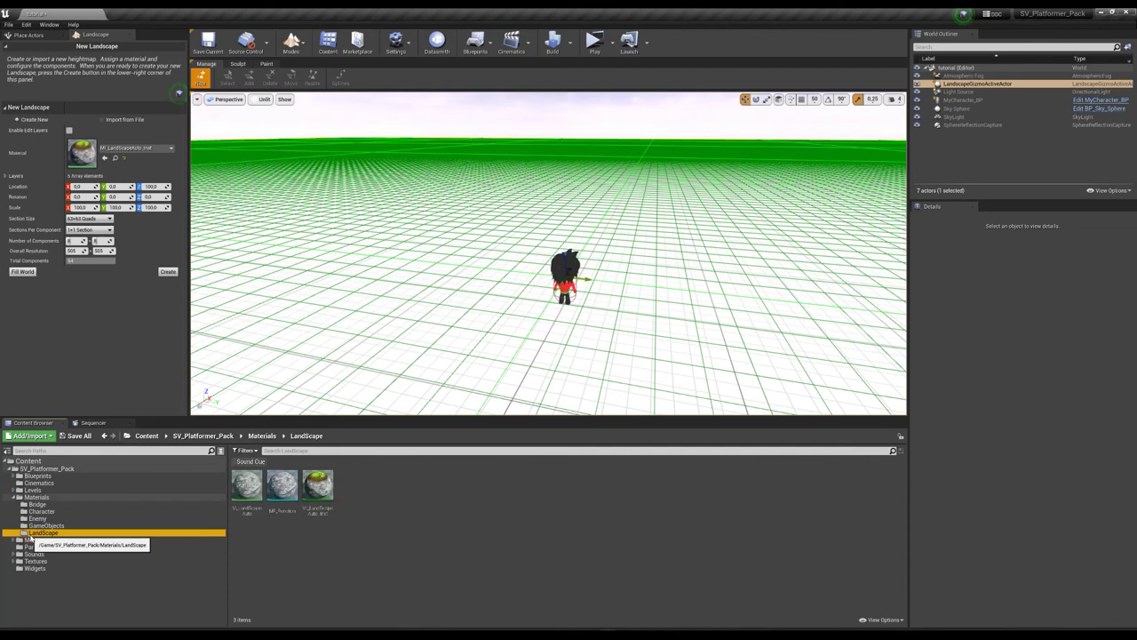
pyautogui.click(317, 487)
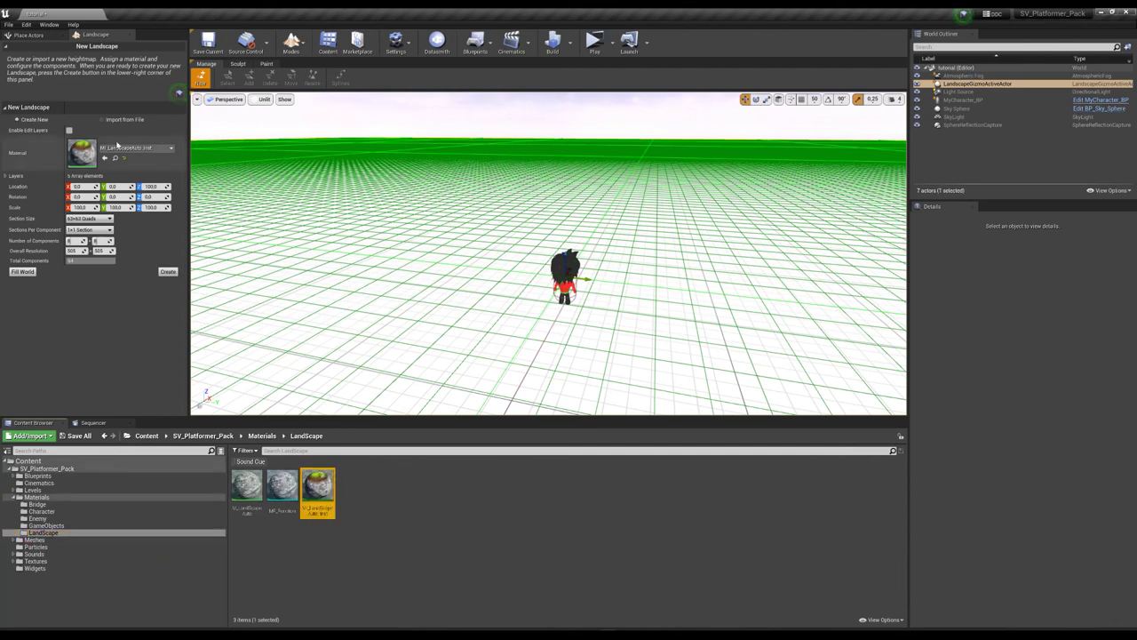
# Create the landscape and add a weight-blended layer info named Auto_LayerInfo in tutorial_sharedassets for its Auto paint layer.
pyautogui.click(168, 271)
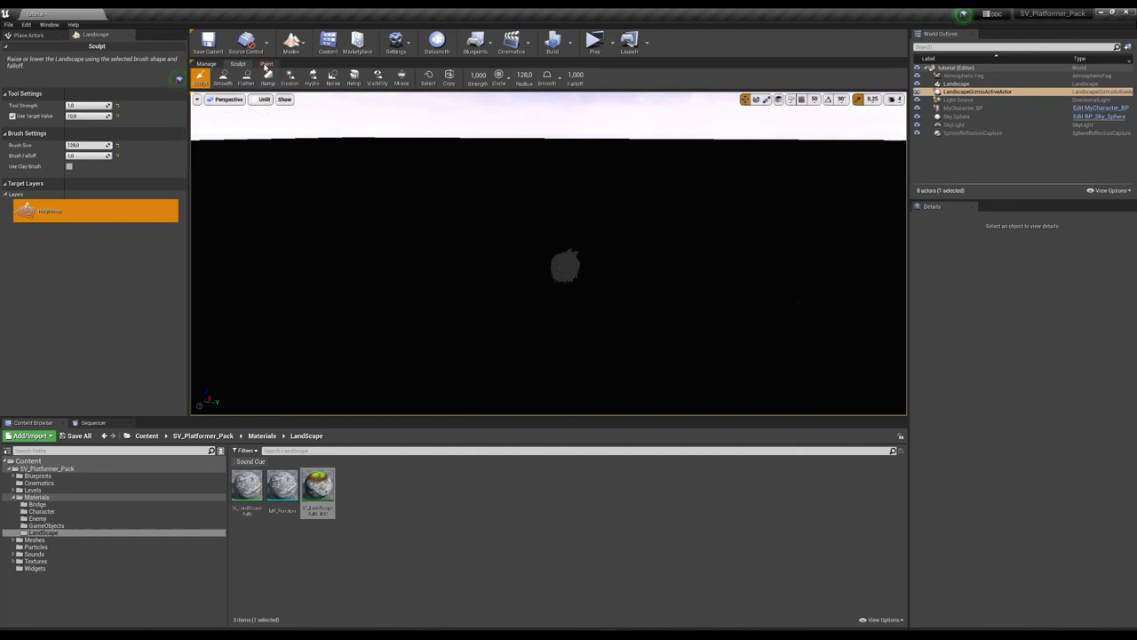
pyautogui.click(266, 65)
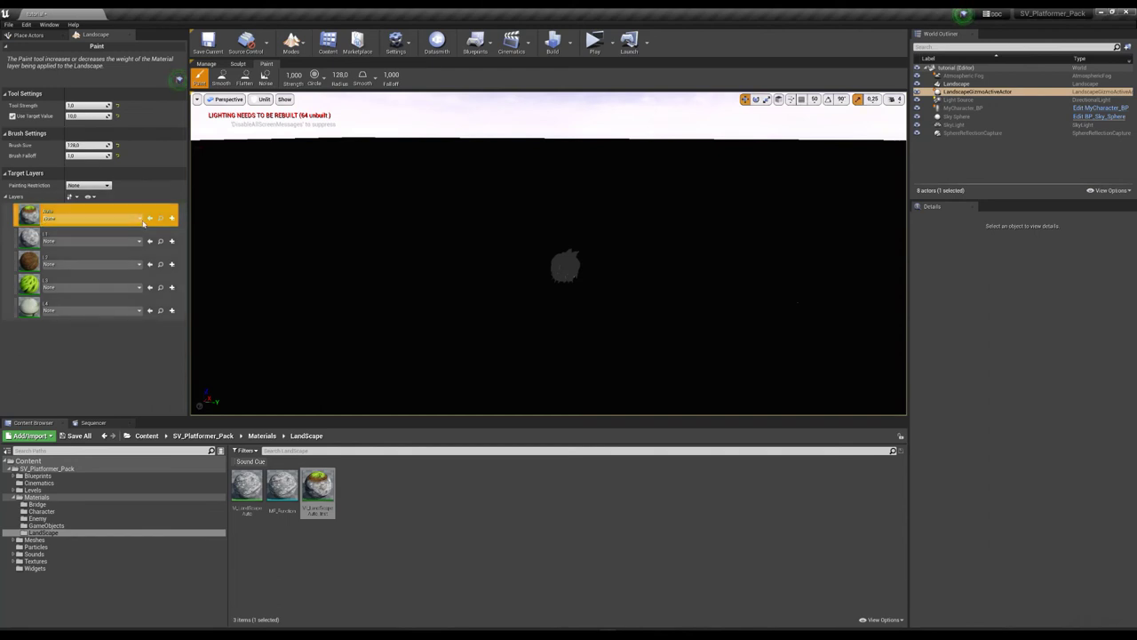
pyautogui.click(172, 218)
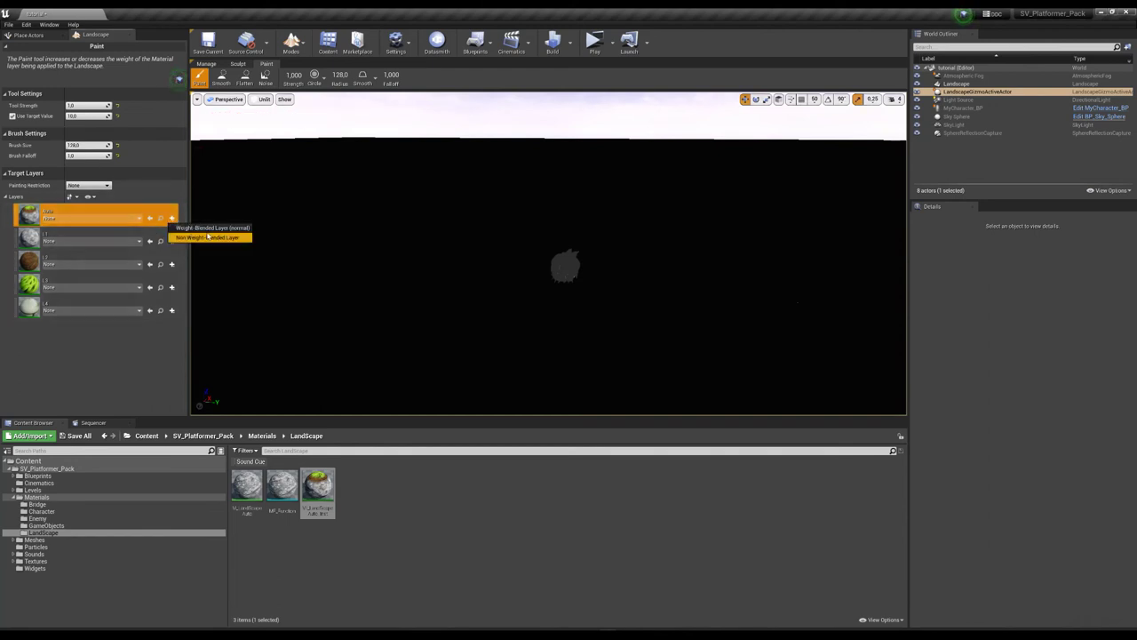
pyautogui.click(214, 228)
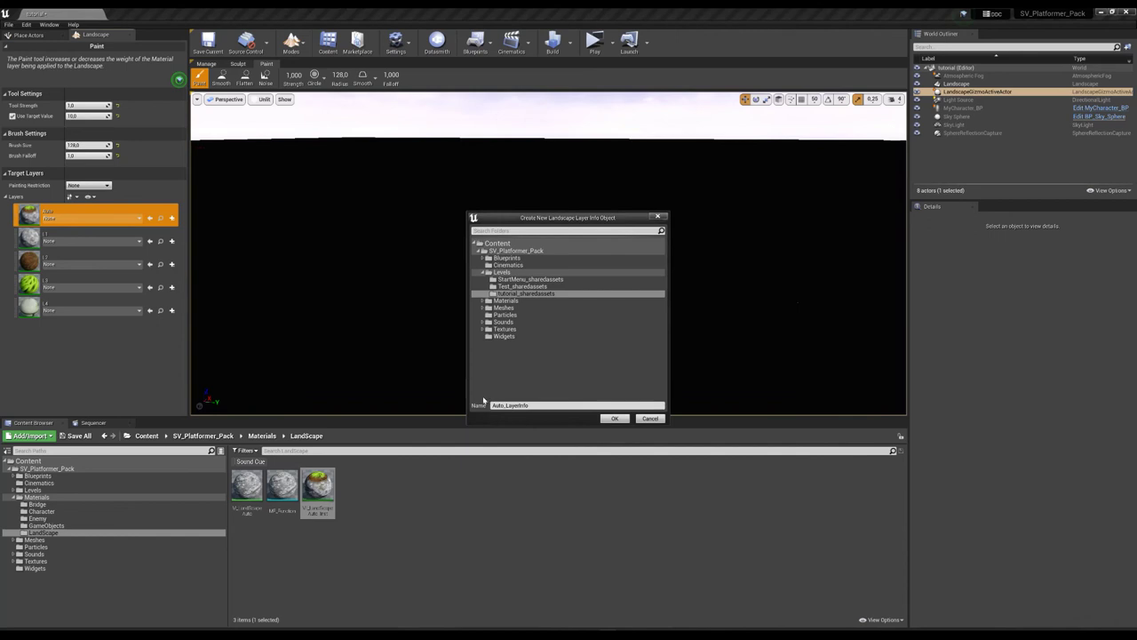
pyautogui.click(613, 418)
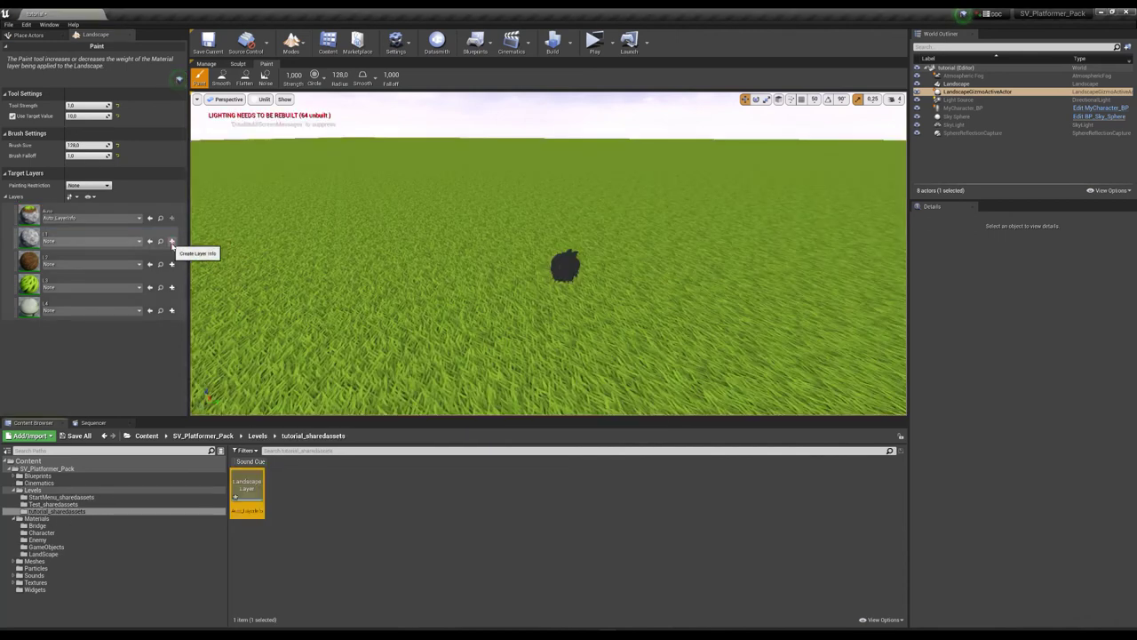
# Create weight-blended layer infos for the L1 and L2 paint layers in the tutorial_sharedassets folder.
pyautogui.click(171, 241)
pyautogui.click(214, 252)
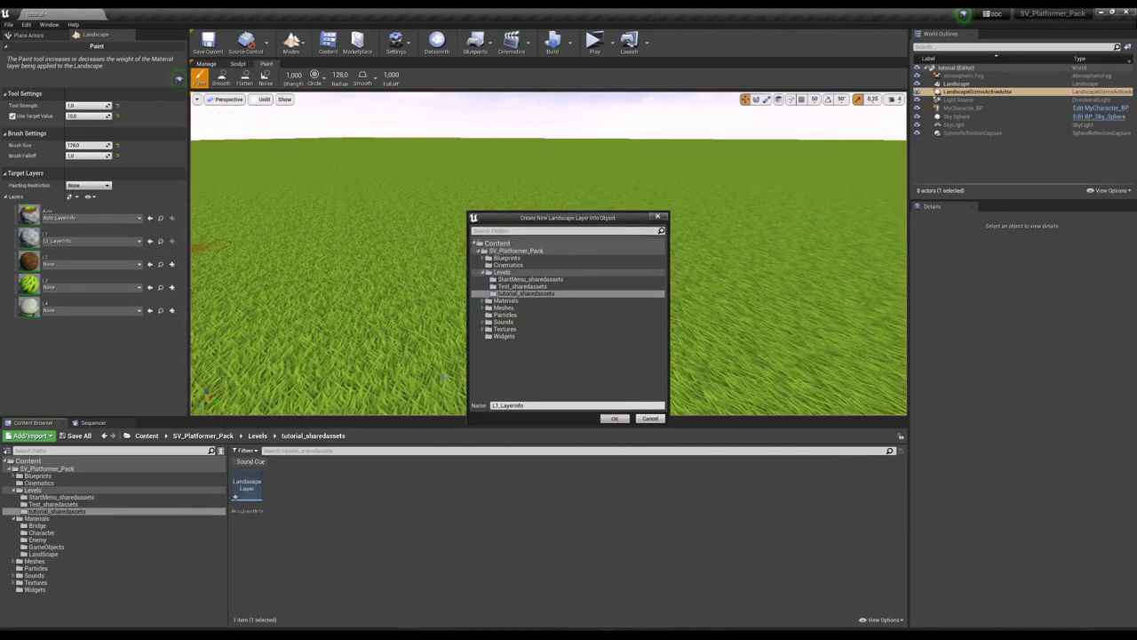
pyautogui.click(614, 418)
pyautogui.click(171, 264)
pyautogui.click(214, 274)
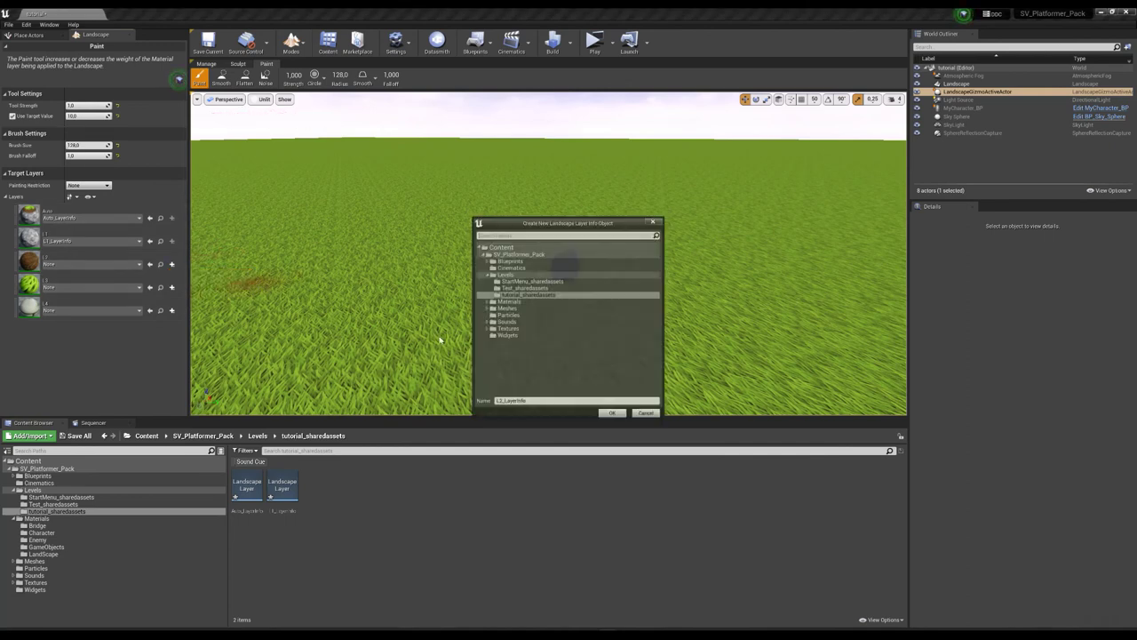
pyautogui.click(614, 418)
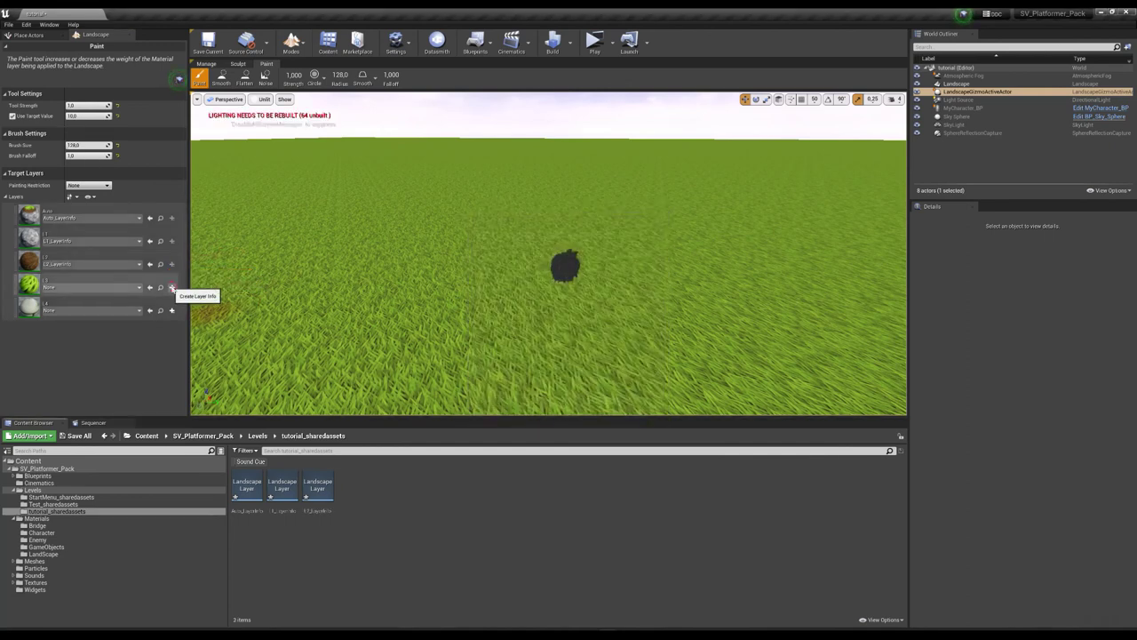
# Create weight-blended layer infos for the remaining L3 and L4 paint layers.
pyautogui.click(172, 287)
pyautogui.click(214, 297)
pyautogui.click(614, 418)
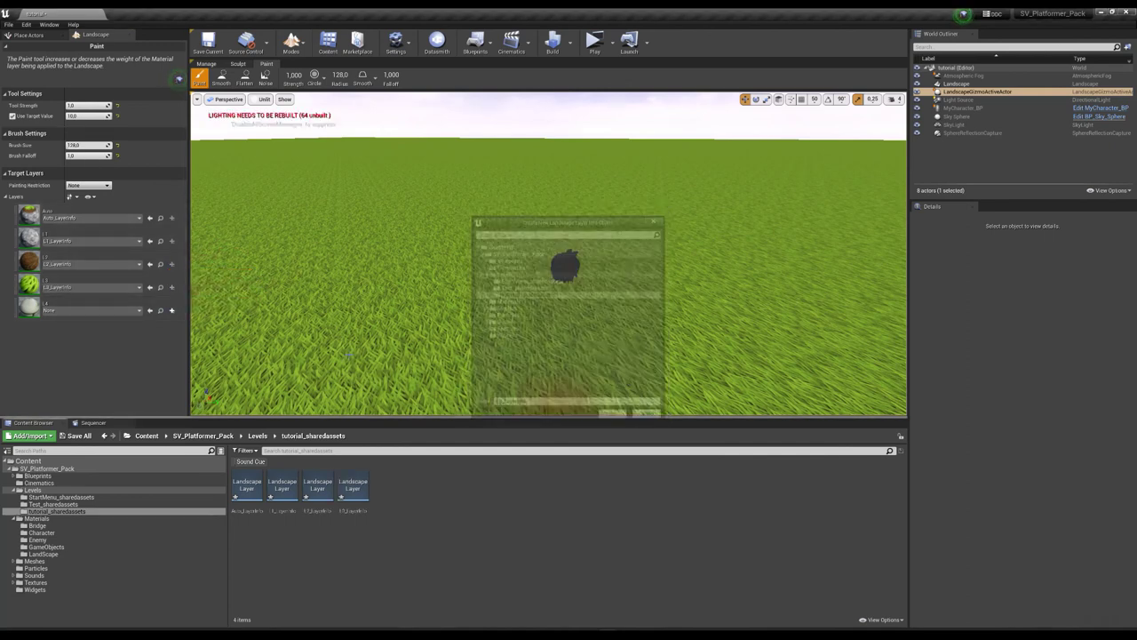
pyautogui.click(212, 324)
pyautogui.click(613, 419)
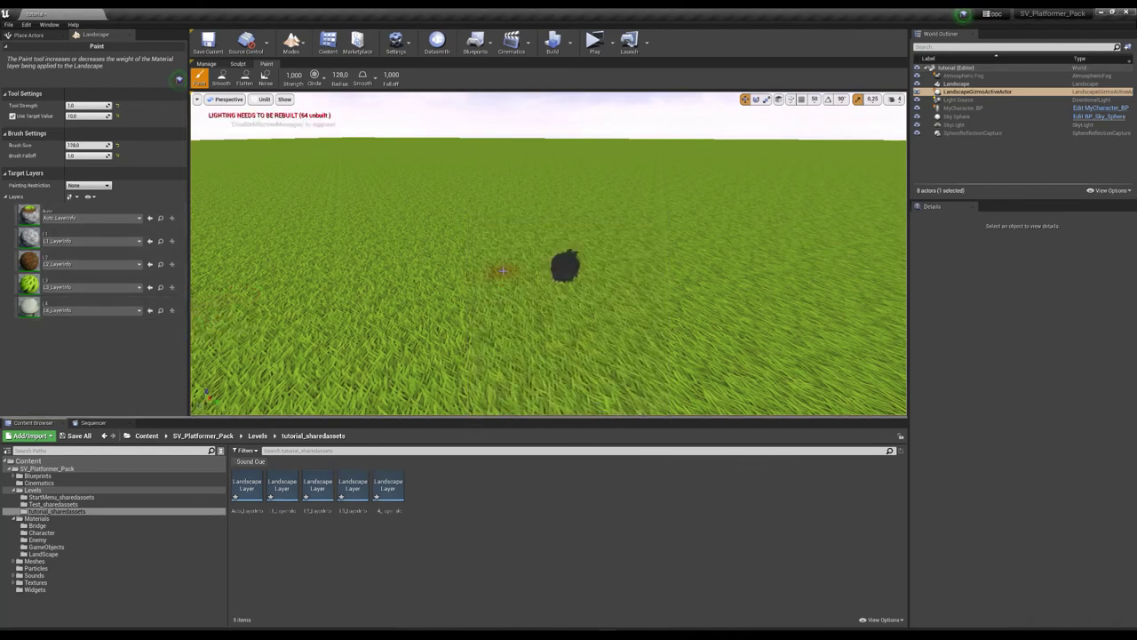
# Switch to landscape sculpting with a brush size of about 1734, try raising a hill behind the character and undo it.
pyautogui.scroll(-3, 521, 250)
pyautogui.keyDown('alt'); pyautogui.moveTo(608, 246); pyautogui.dragTo(539, 233); pyautogui.keyUp('alt')
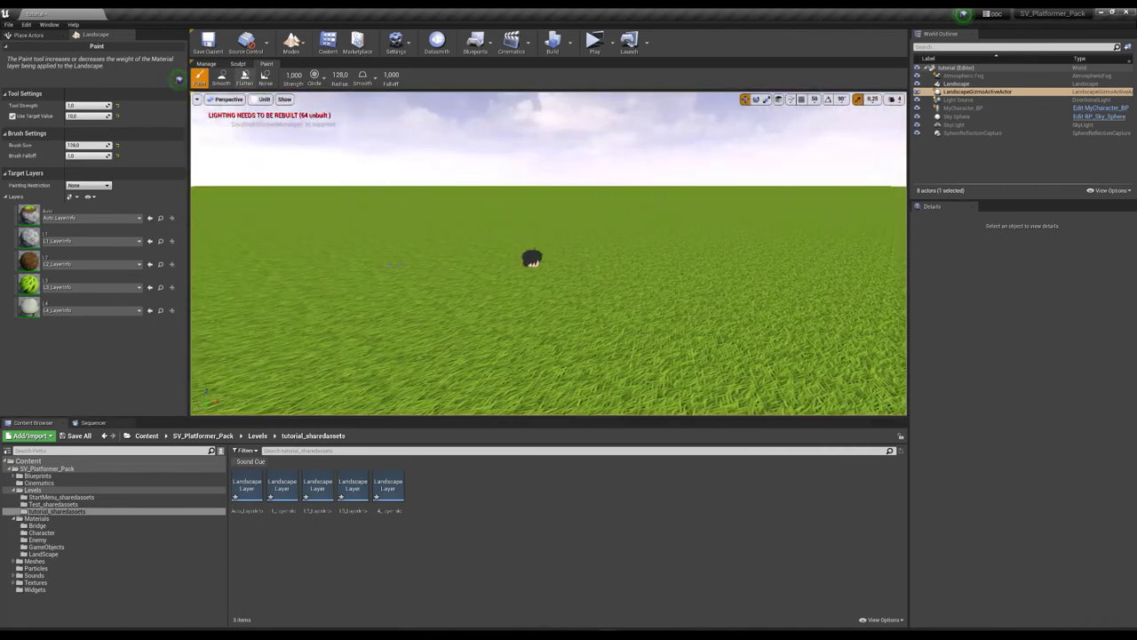
pyautogui.click(240, 67)
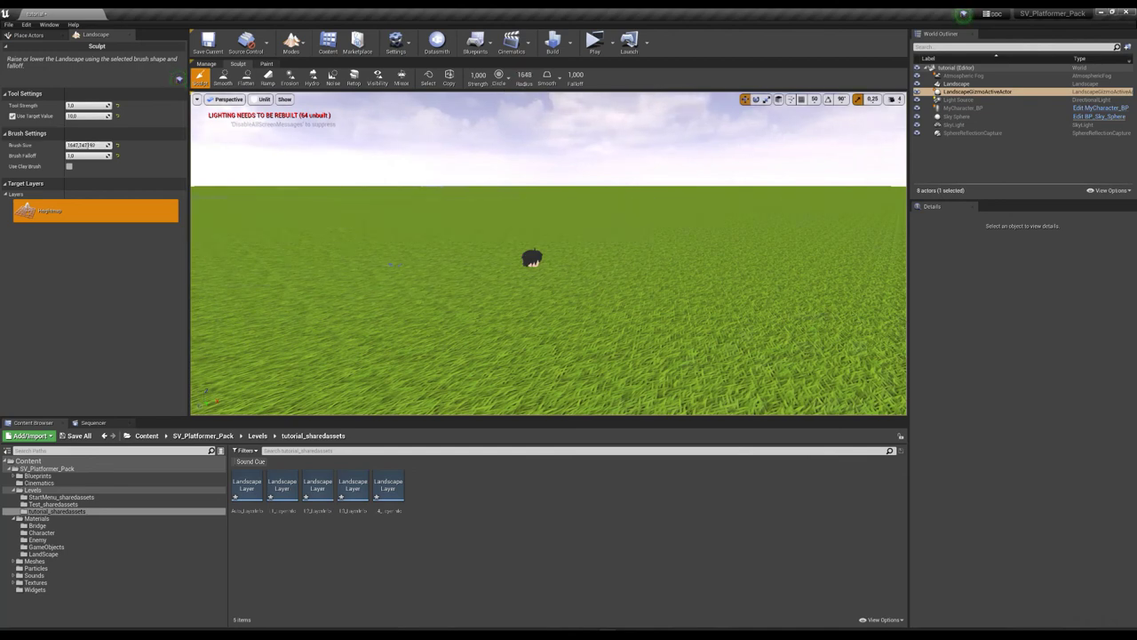
pyautogui.moveTo(542, 205)
pyautogui.mouseDown()
pyautogui.moveTo(587, 208)
pyautogui.moveTo(563, 209)
pyautogui.mouseUp()
pyautogui.scroll(-5, 566, 208)
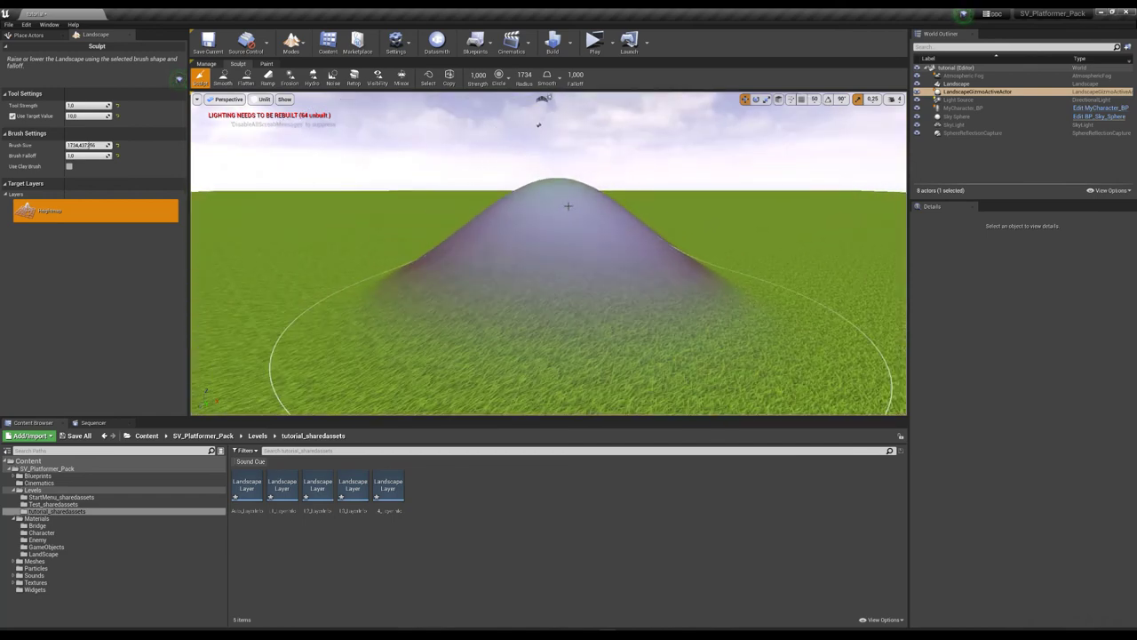
pyautogui.hotkey('ctrl', 'z')
# Sculpt a ring of hills and steep mountains on the landscape around the character.
pyautogui.keyDown('alt'); pyautogui.moveTo(660, 131); pyautogui.dragTo(660, 215); pyautogui.keyUp('alt')
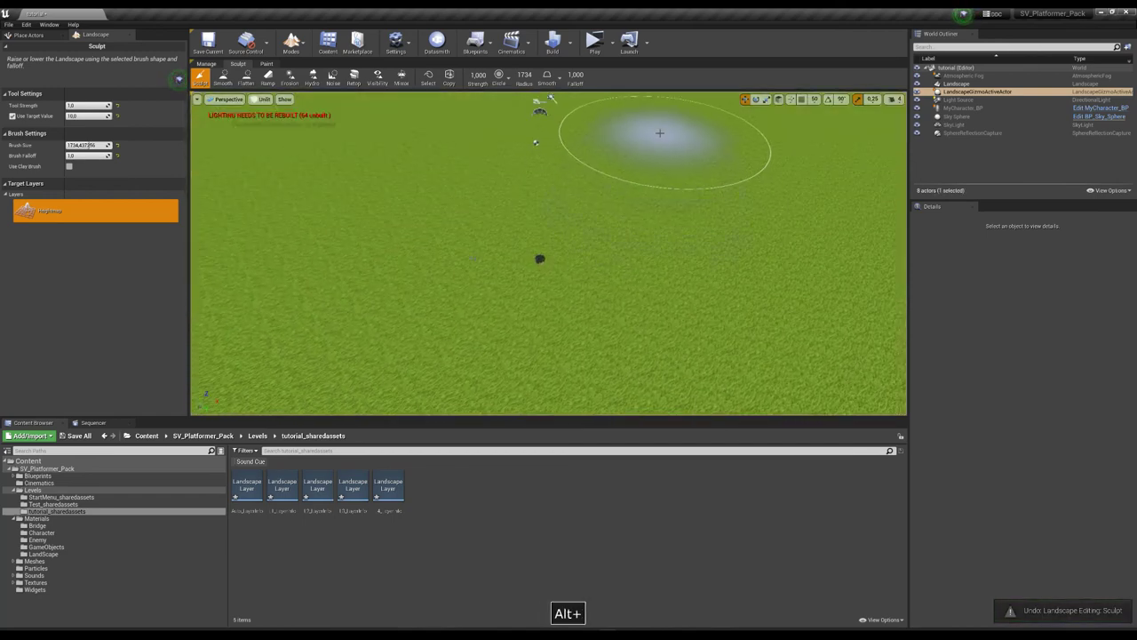
pyautogui.keyDown('alt'); pyautogui.moveTo(660, 129); pyautogui.dragTo(622, 203); pyautogui.keyUp('alt')
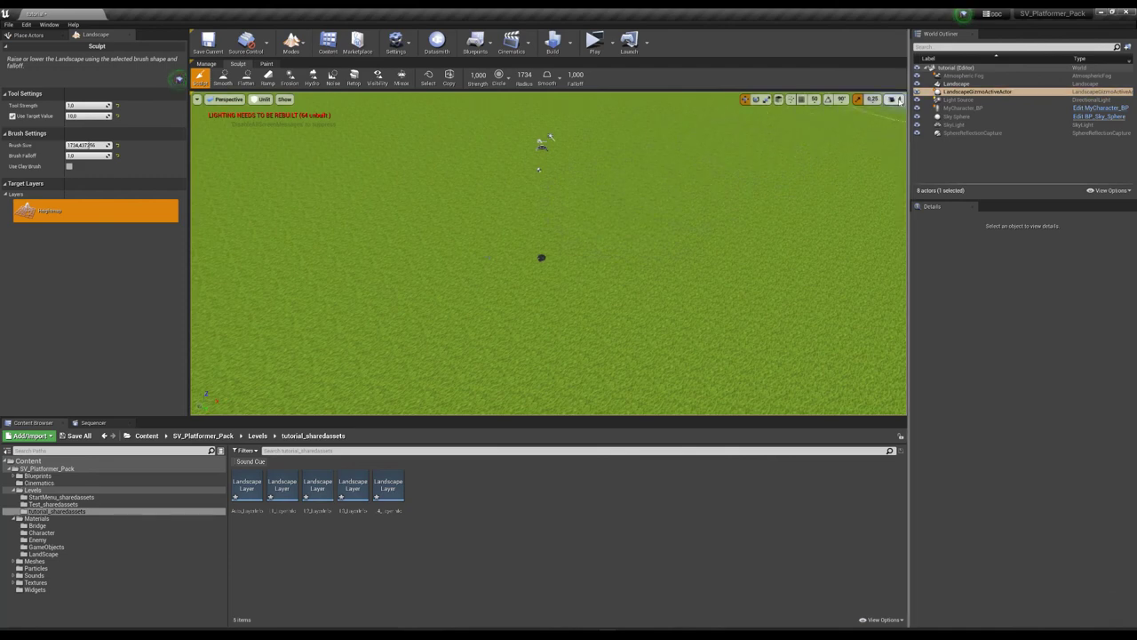
pyautogui.click(893, 98)
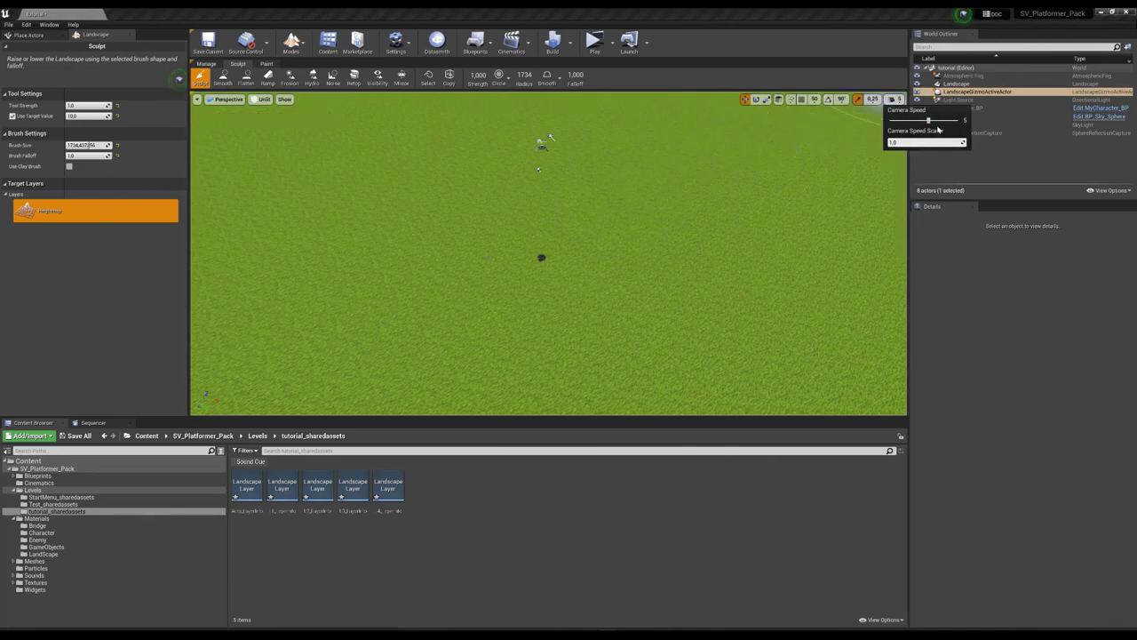
pyautogui.press('s')
pyautogui.moveTo(666, 167); pyautogui.dragTo(675, 159, button='right')
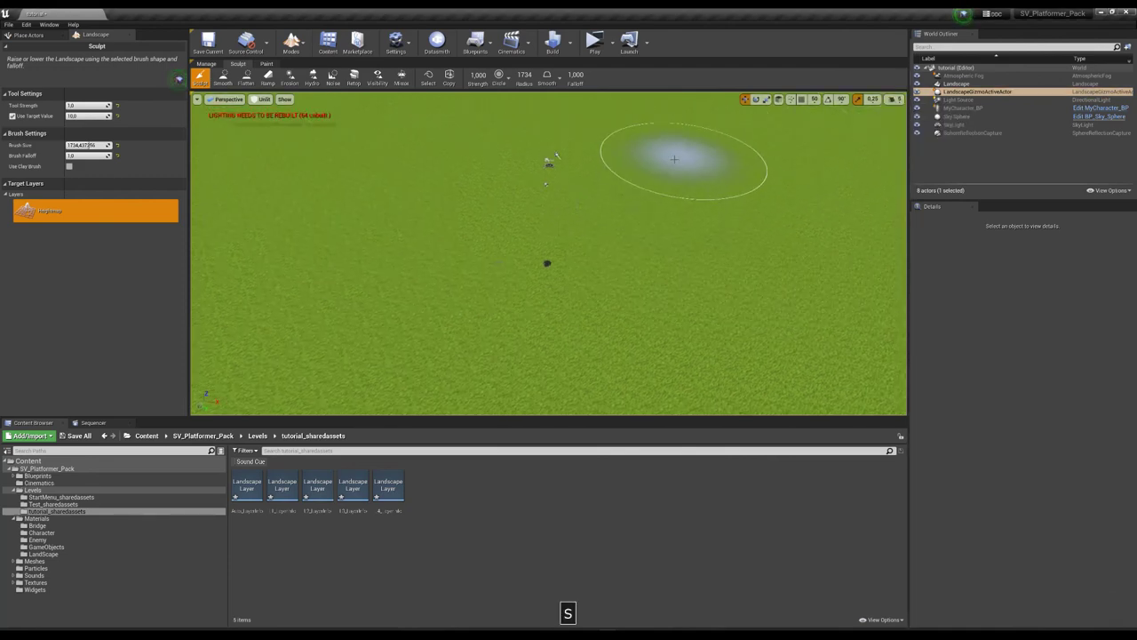
pyautogui.rightClick(675, 159)
pyautogui.press('s')
pyautogui.moveTo(605, 190); pyautogui.dragTo(583, 164, button='right')
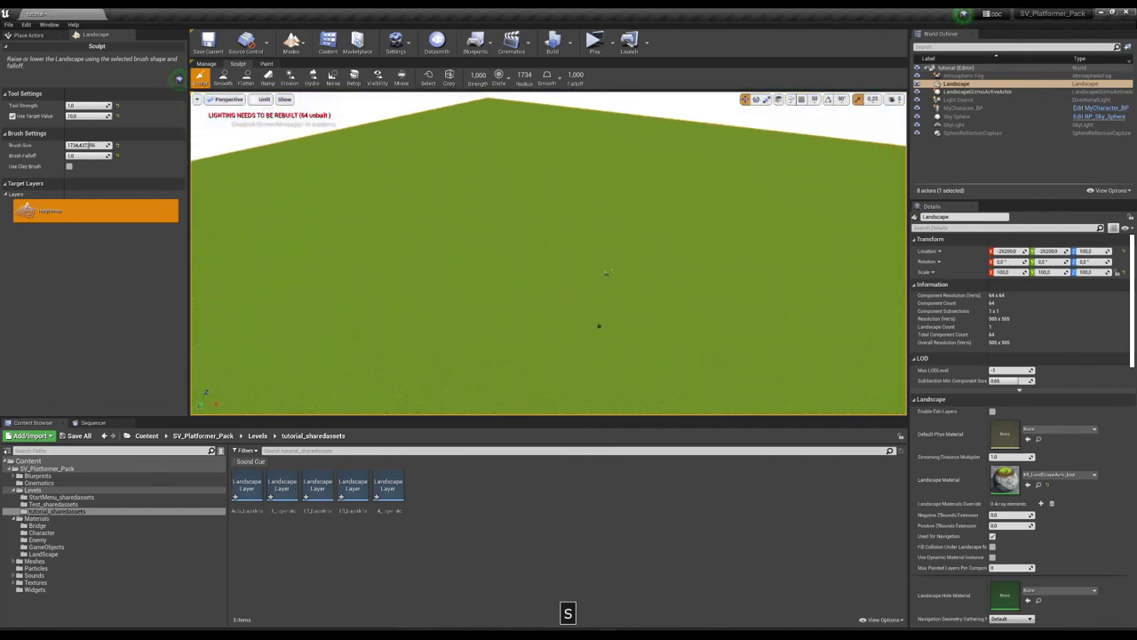
pyautogui.moveTo(614, 175)
pyautogui.mouseDown()
pyautogui.moveTo(740, 166)
pyautogui.moveTo(685, 173)
pyautogui.moveTo(736, 203)
pyautogui.moveTo(563, 177)
pyautogui.moveTo(538, 220)
pyautogui.moveTo(444, 243)
pyautogui.moveTo(399, 322)
pyautogui.moveTo(495, 381)
pyautogui.moveTo(738, 329)
pyautogui.moveTo(761, 293)
pyautogui.moveTo(625, 193)
pyautogui.mouseUp()
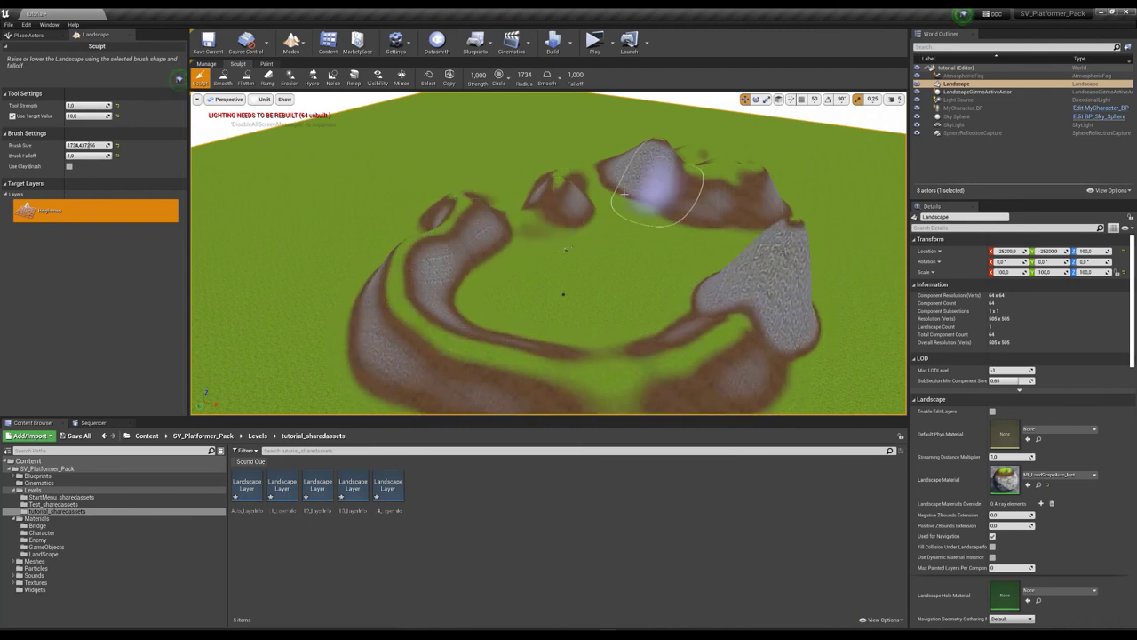
# Paint an L1 patch and an L2 dirt stroke on the flat ground near the character with a brush size of about 254.5.
pyautogui.click(268, 65)
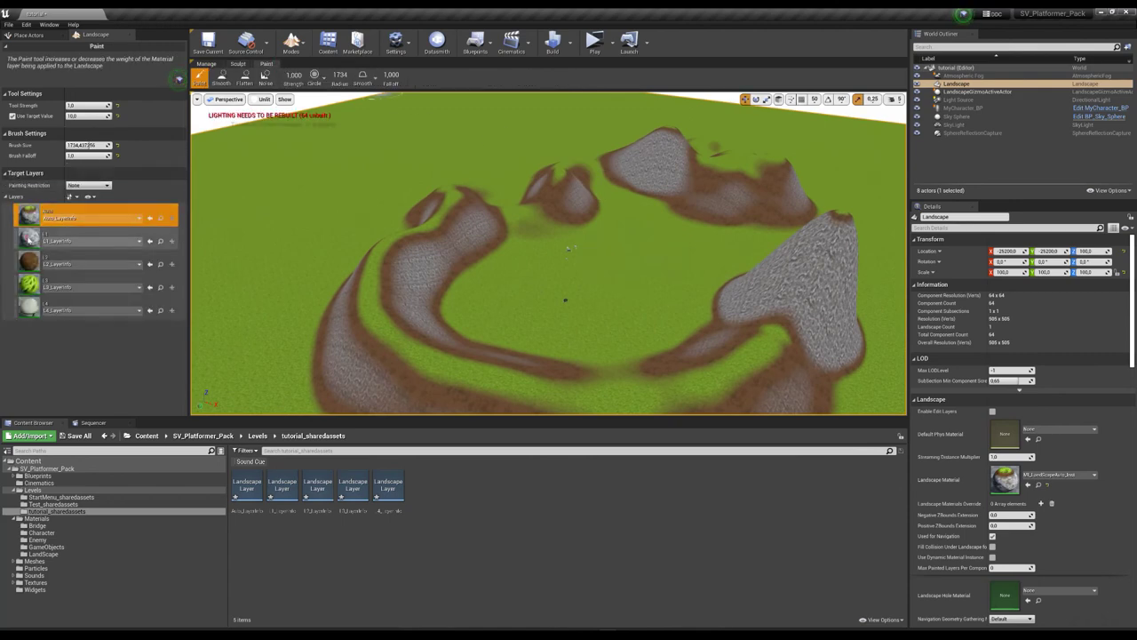
pyautogui.click(29, 238)
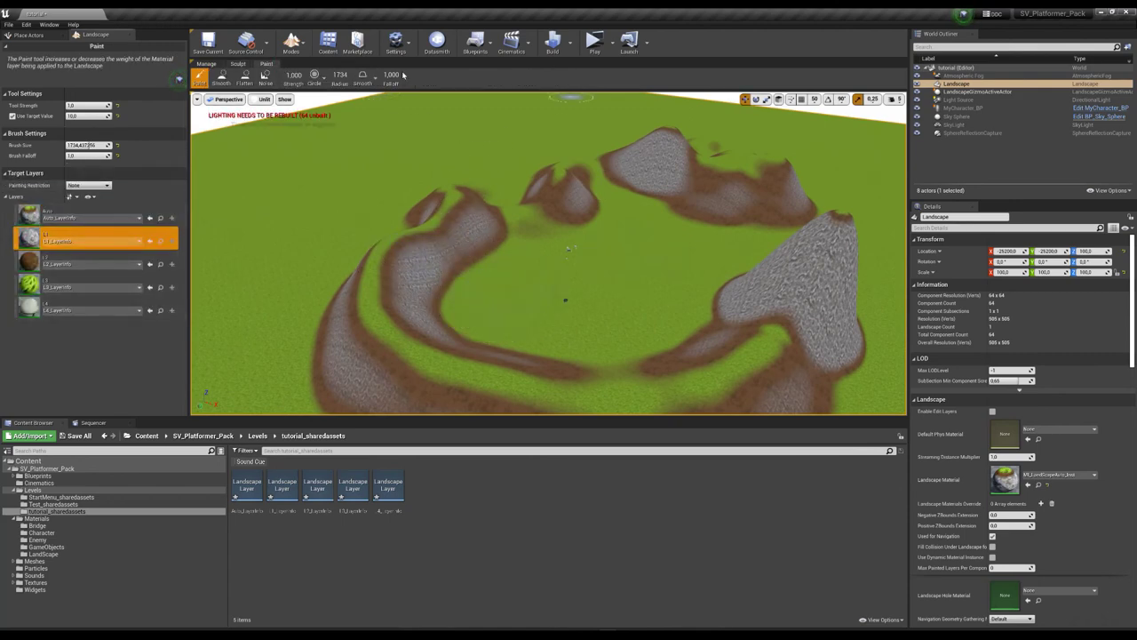
pyautogui.moveTo(491, 310)
pyautogui.mouseDown()
pyautogui.moveTo(523, 290)
pyautogui.moveTo(515, 311)
pyautogui.moveTo(552, 344)
pyautogui.moveTo(514, 306)
pyautogui.mouseUp()
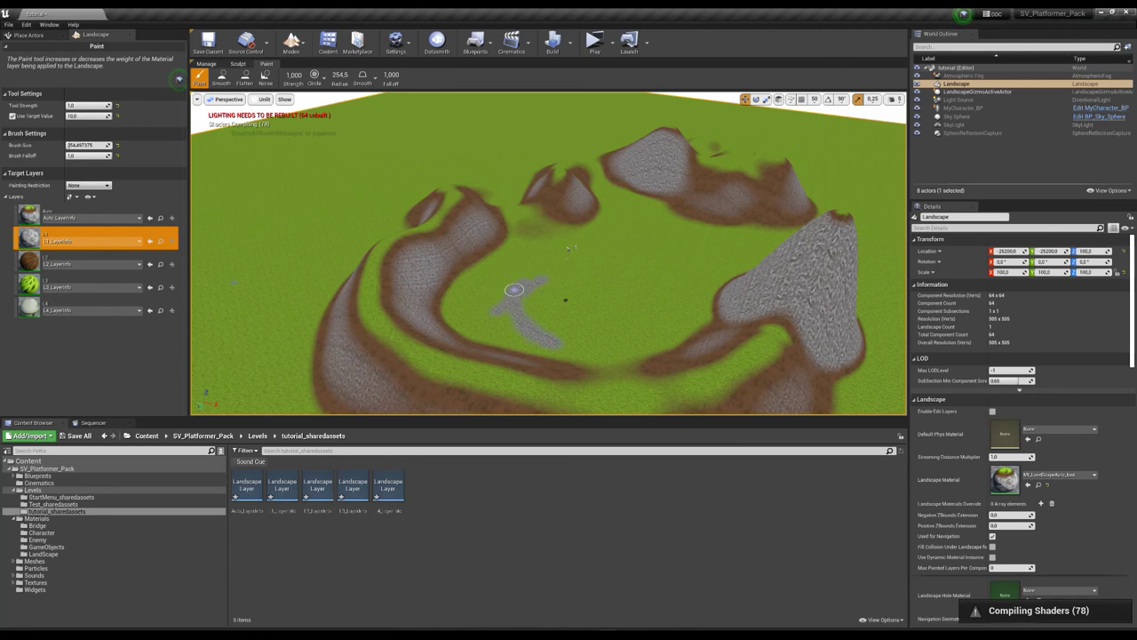
pyautogui.click(88, 263)
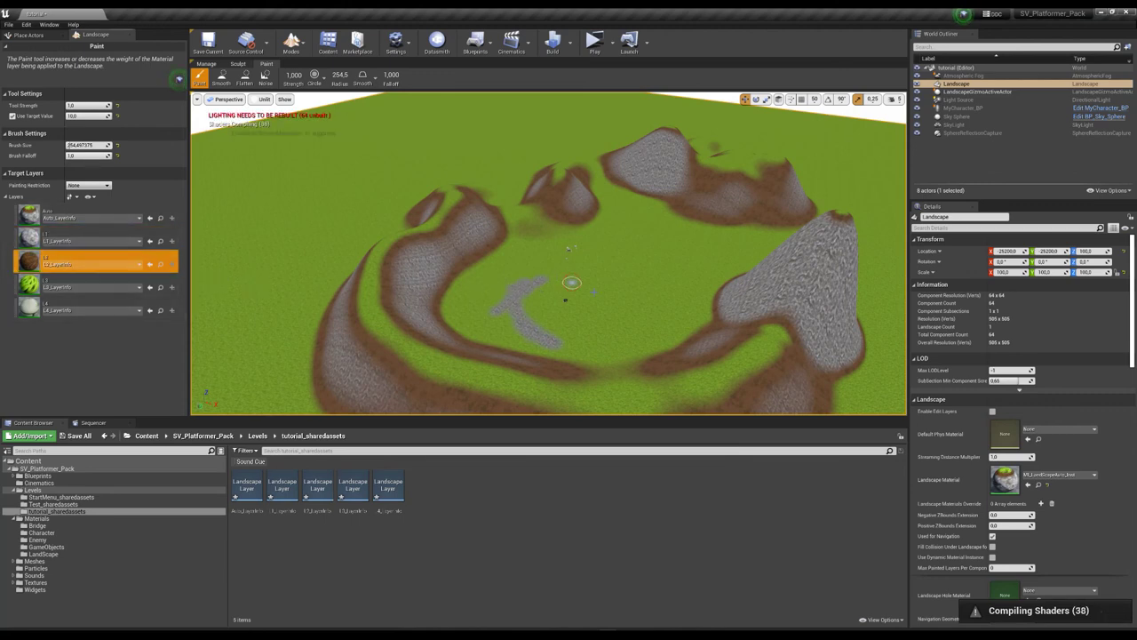
pyautogui.moveTo(571, 283); pyautogui.dragTo(594, 291)
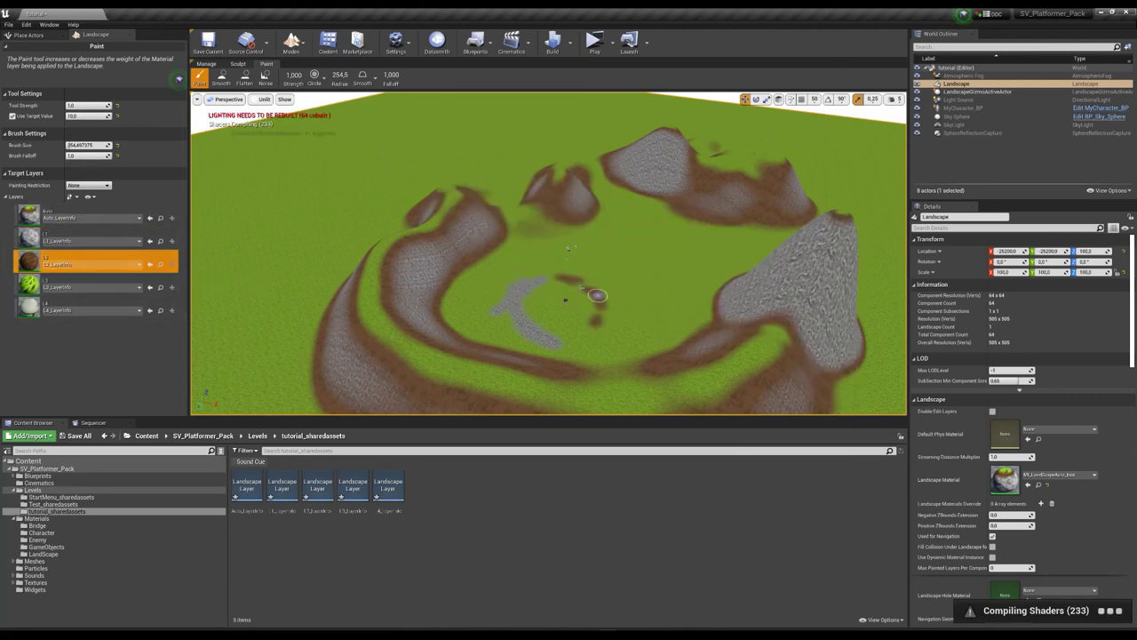
# Paint the L3 layer over the ground near the character, and paint a winding L4 path leading away from it.
pyautogui.click(89, 286)
pyautogui.moveTo(585, 272); pyautogui.dragTo(612, 302)
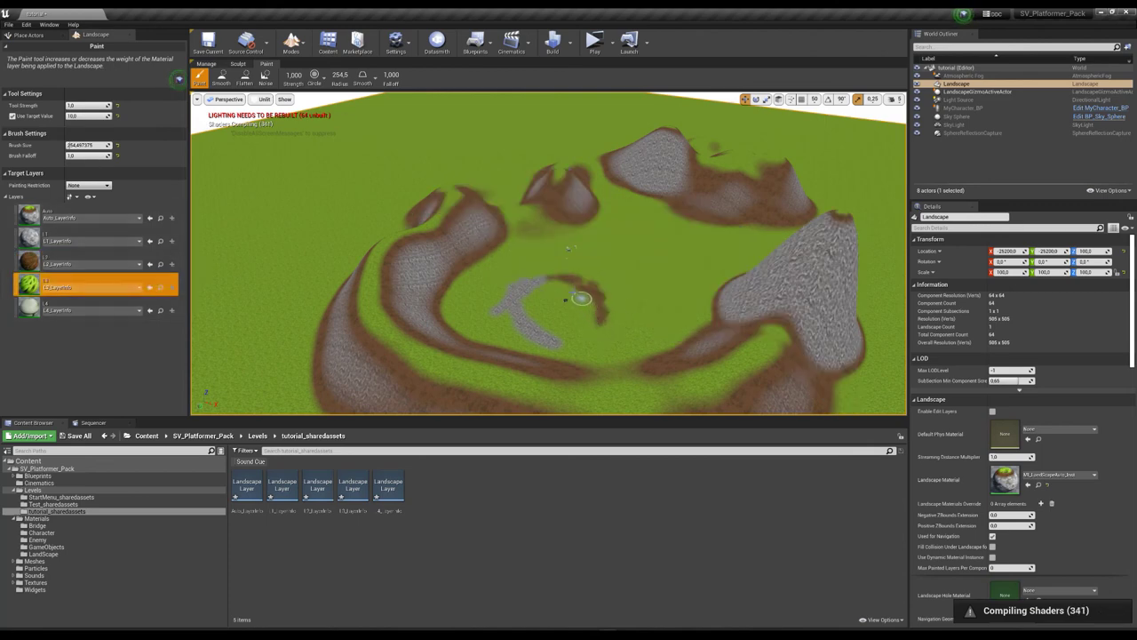
pyautogui.moveTo(584, 304); pyautogui.dragTo(537, 307)
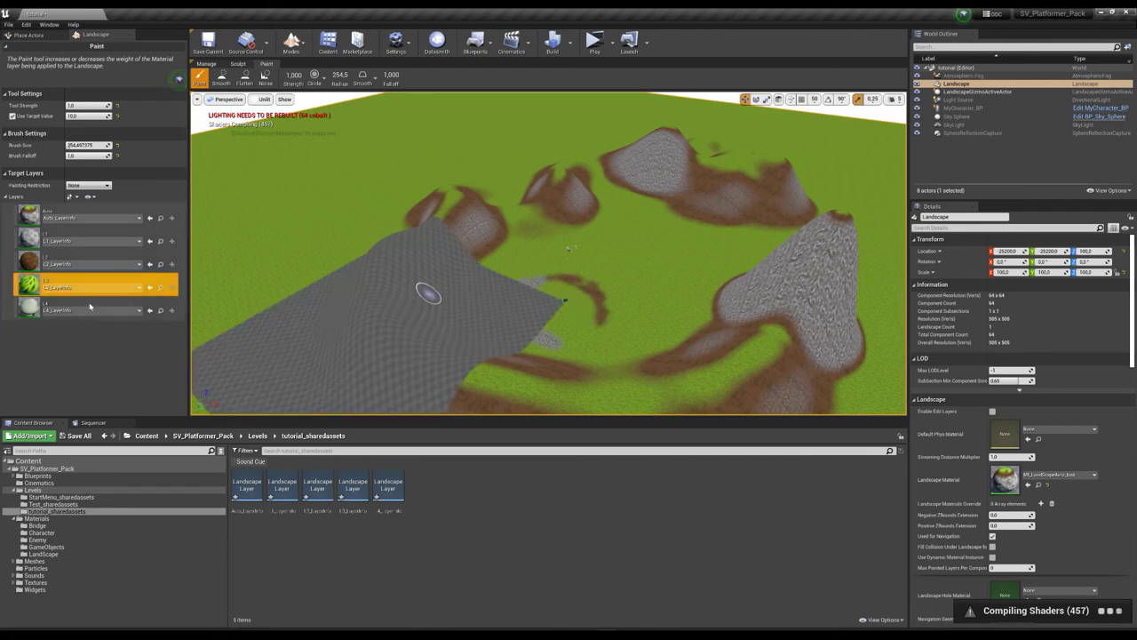
pyautogui.click(88, 309)
pyautogui.moveTo(564, 287); pyautogui.dragTo(593, 323)
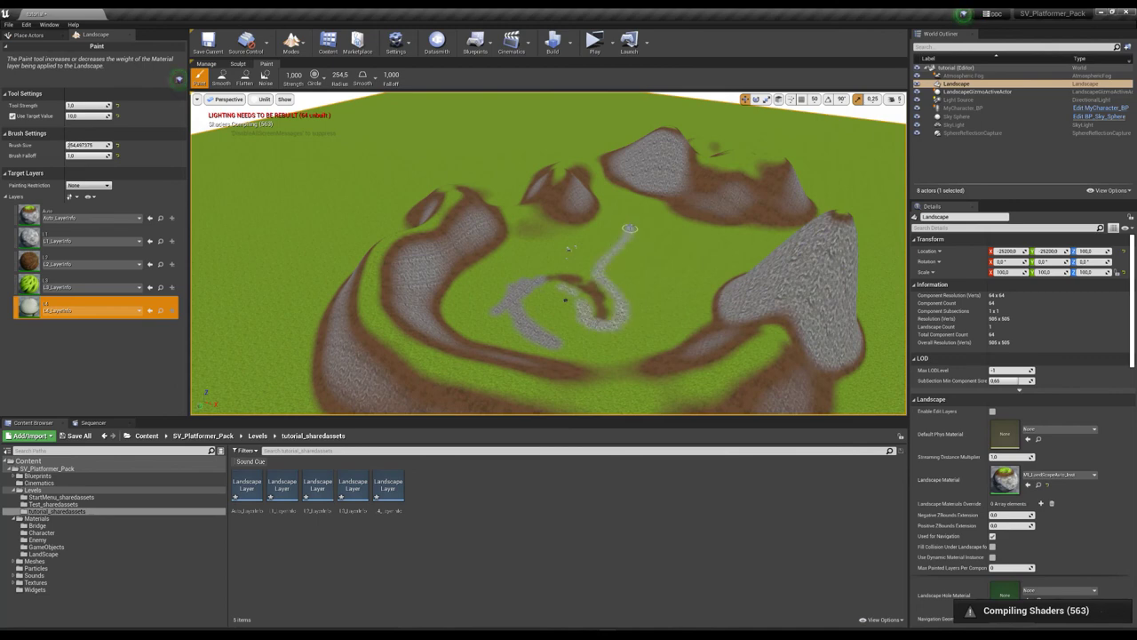
# Preview the level briefly, then return to Select mode and select the character on the landscape.
pyautogui.click(594, 41)
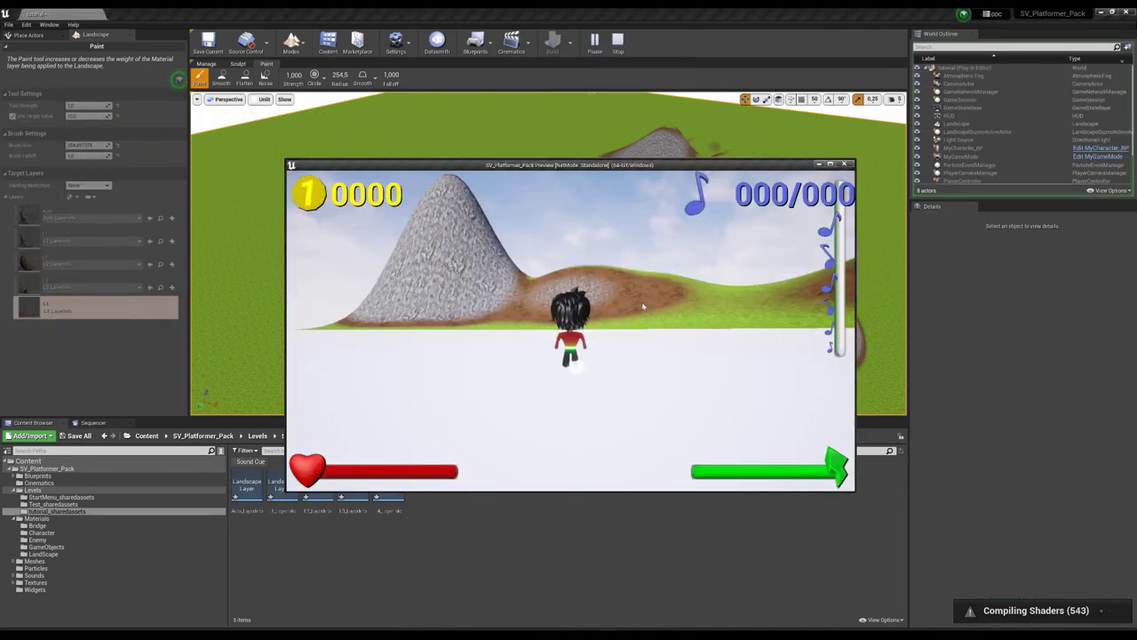
pyautogui.press('Escape')
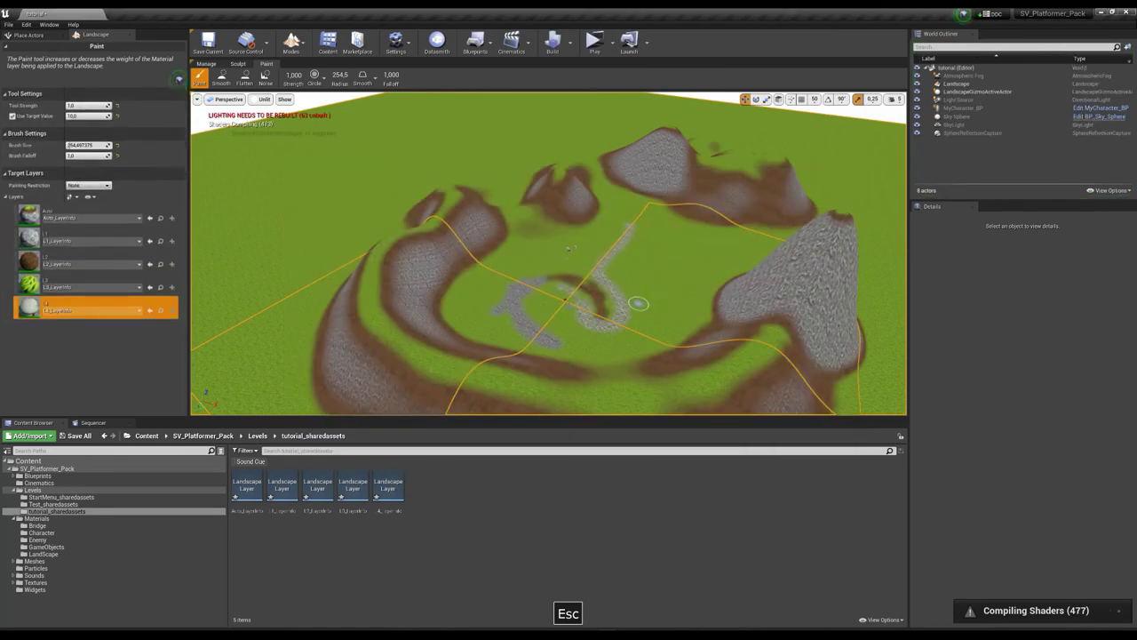
pyautogui.click(292, 43)
pyautogui.click(306, 70)
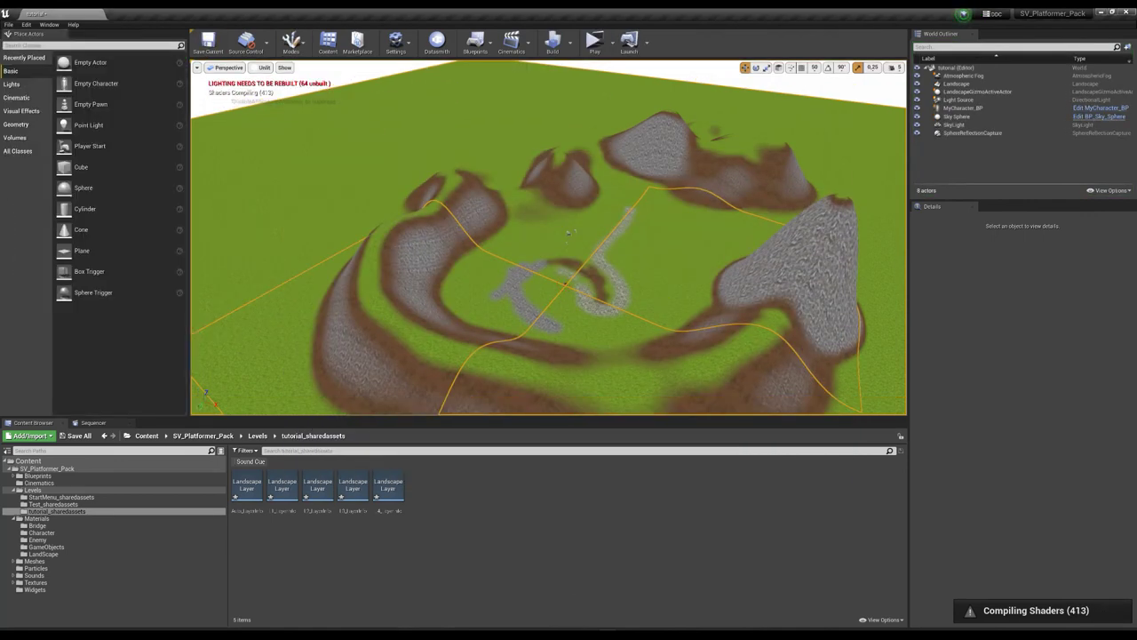
pyautogui.click(565, 280)
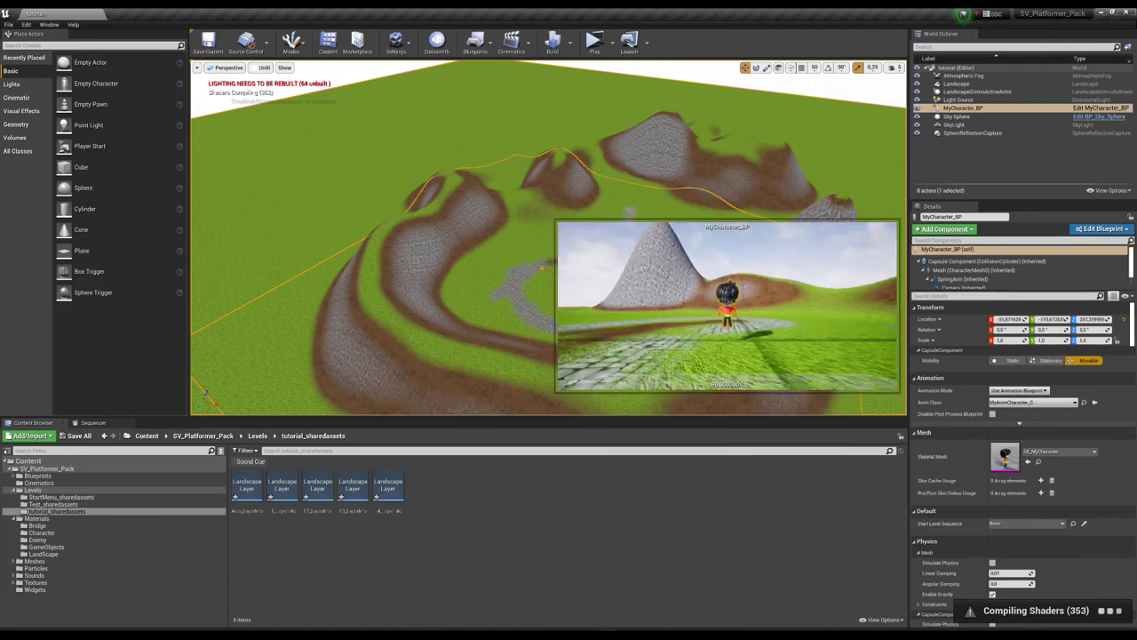
# Preview the level again by running the character over the painted paths and grass, and end the preview.
pyautogui.click(595, 40)
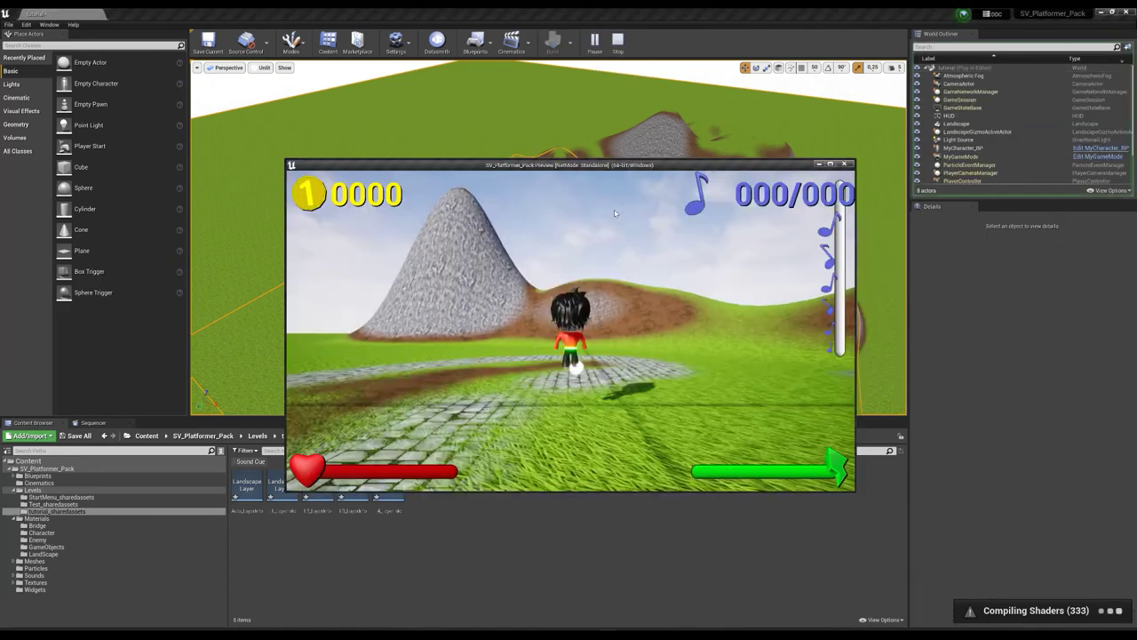
pyautogui.click(615, 213)
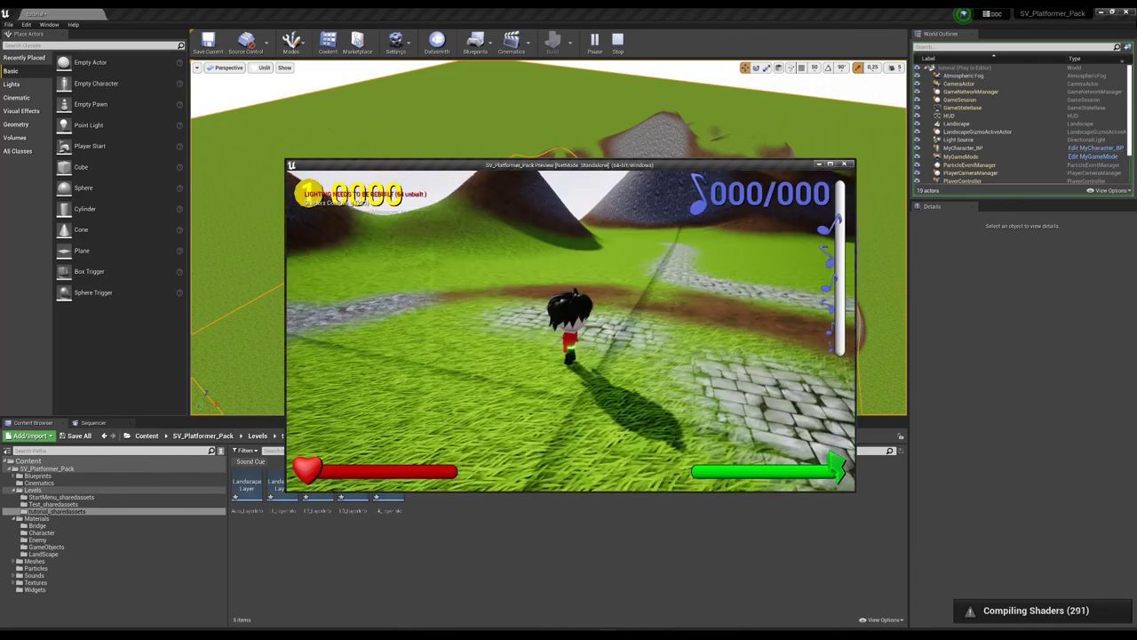
pyautogui.press('w')
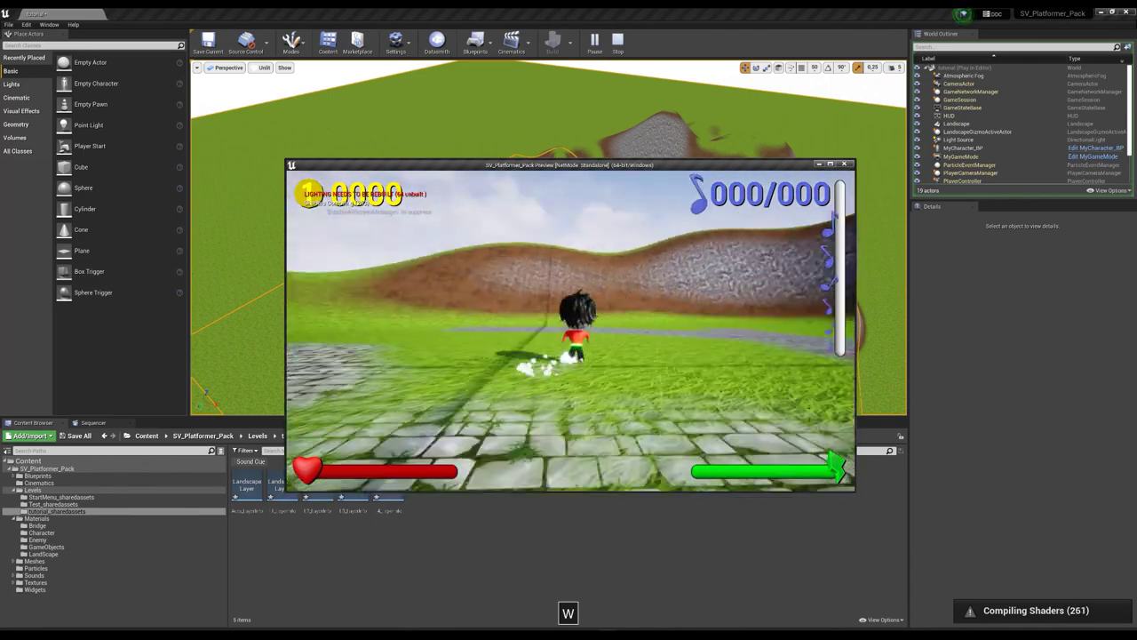
pyautogui.press('d')
pyautogui.press('w')
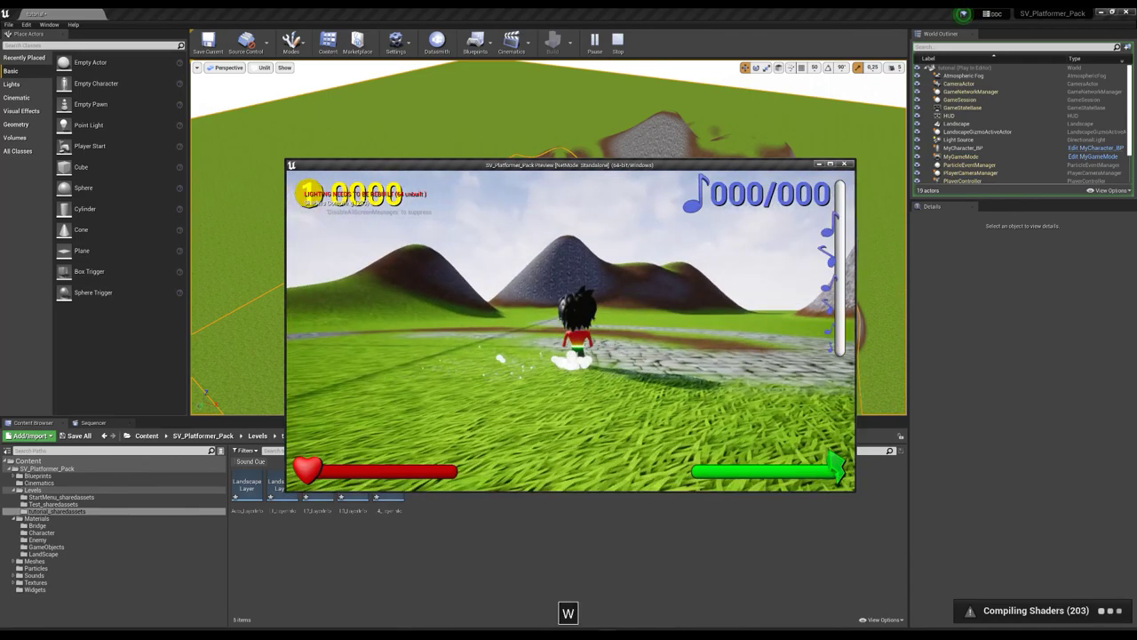
pyautogui.press('Escape')
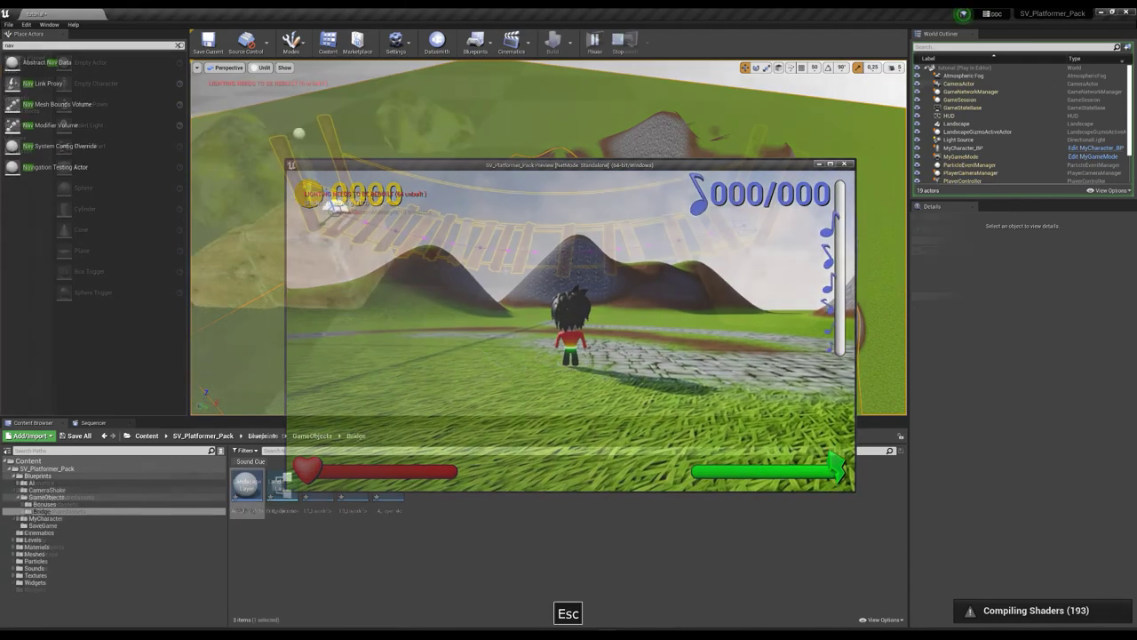
pyautogui.press('s')
pyautogui.press('d')
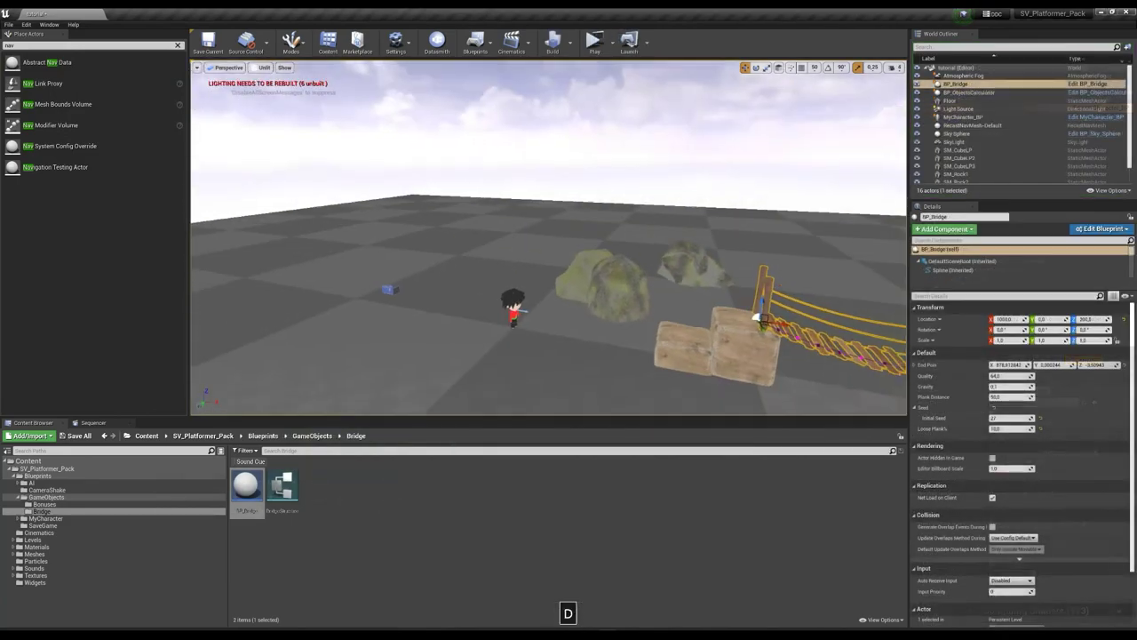
pyautogui.press('w')
pyautogui.press('s')
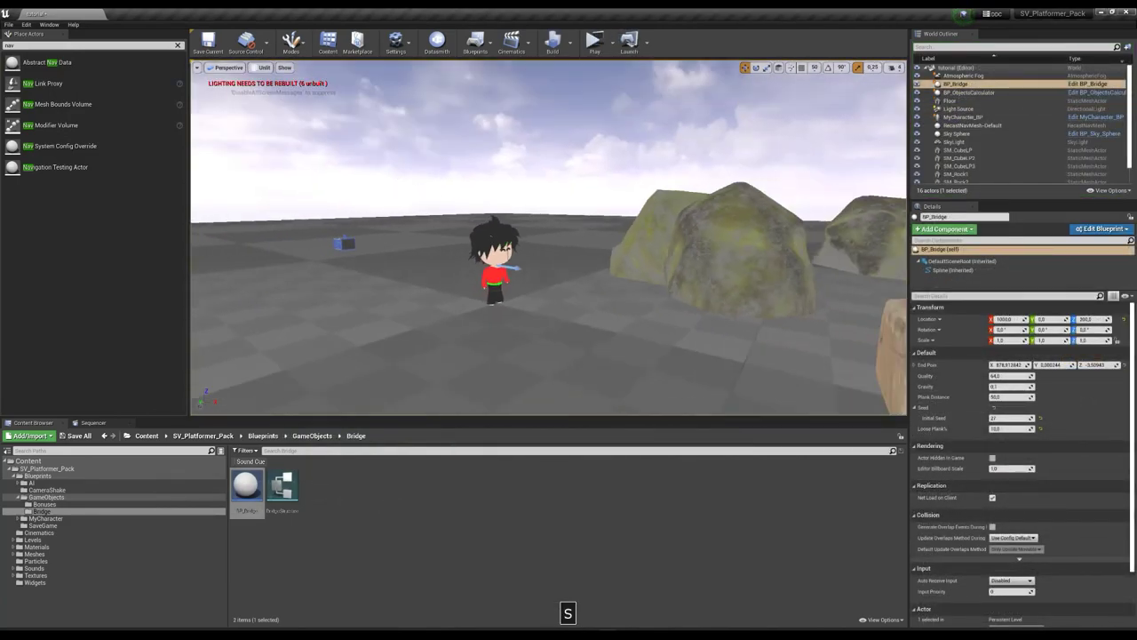
pyautogui.press('s')
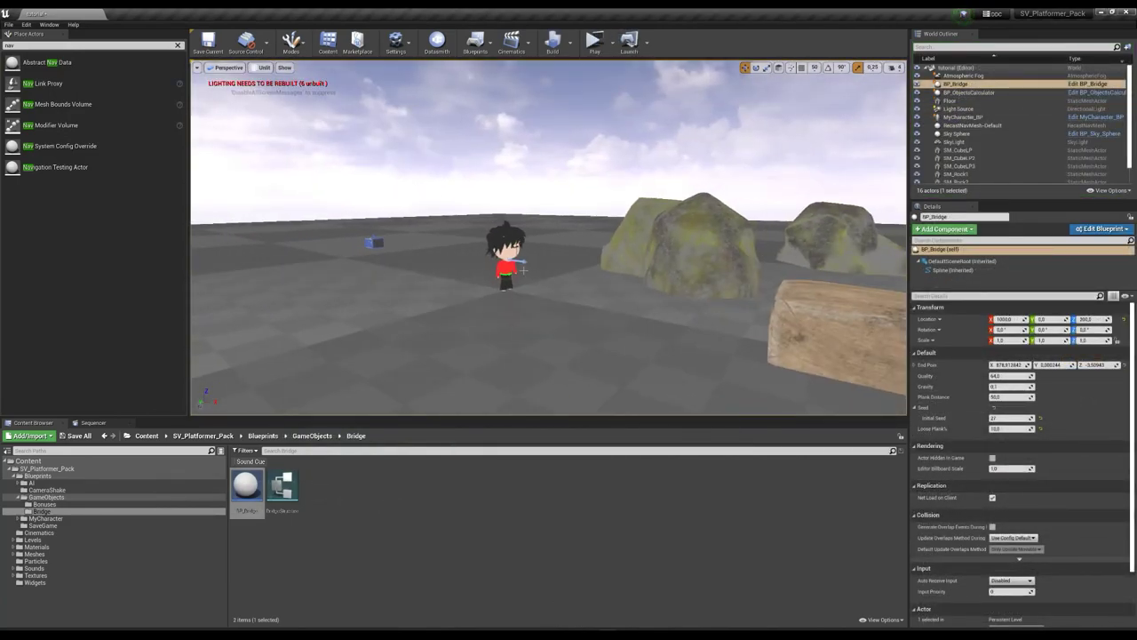